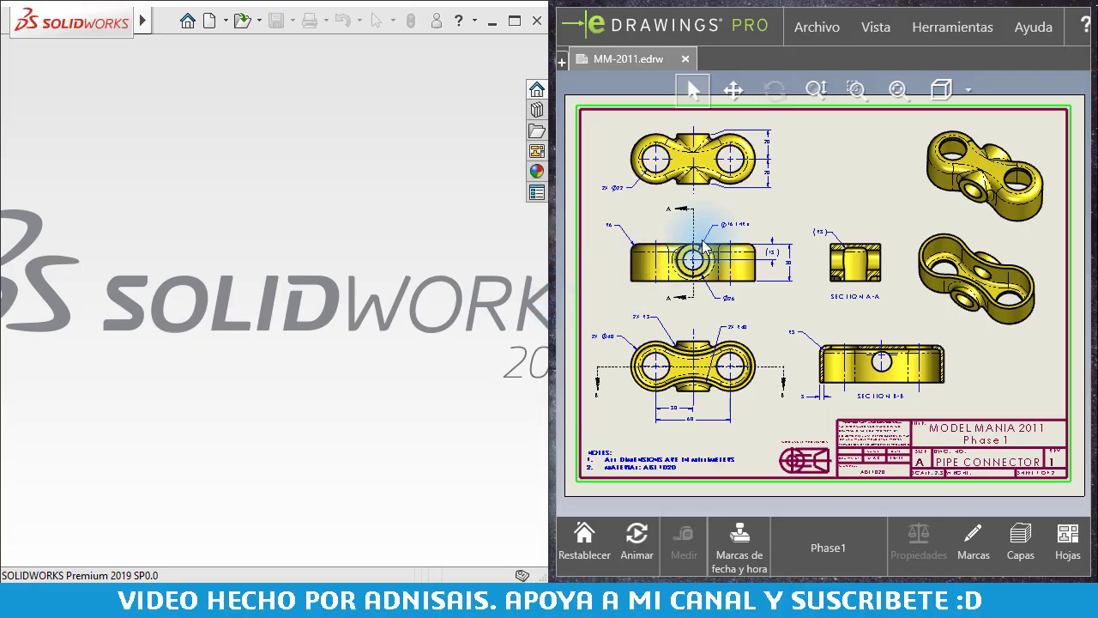
# Step: Close the Hojas sheet list and zoom through the Phase 1 pipe connector drawing views
pyautogui.click(735, 227)
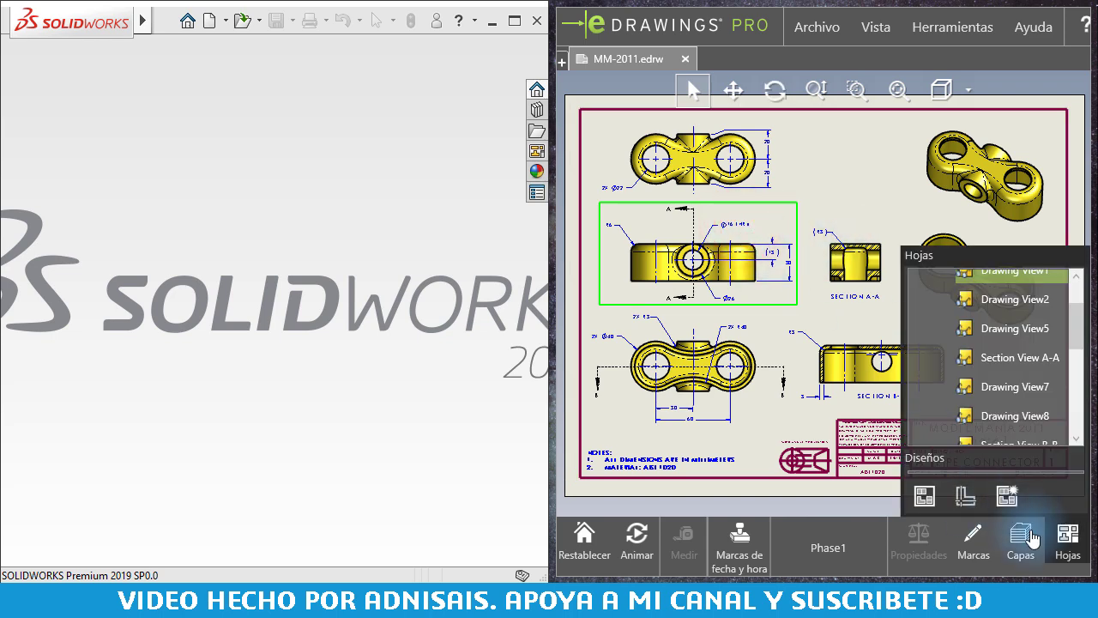
pyautogui.click(1068, 537)
pyautogui.scroll(-2, 828, 273)
pyautogui.scroll(-2, 803, 269)
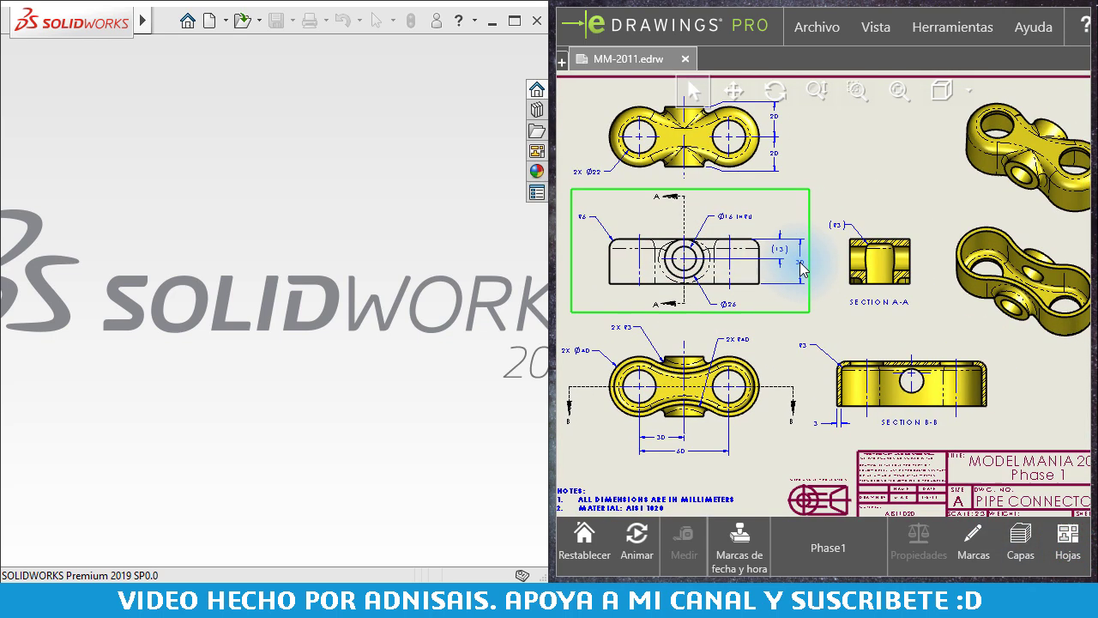
pyautogui.scroll(-1, 800, 269)
pyautogui.scroll(1, 790, 278)
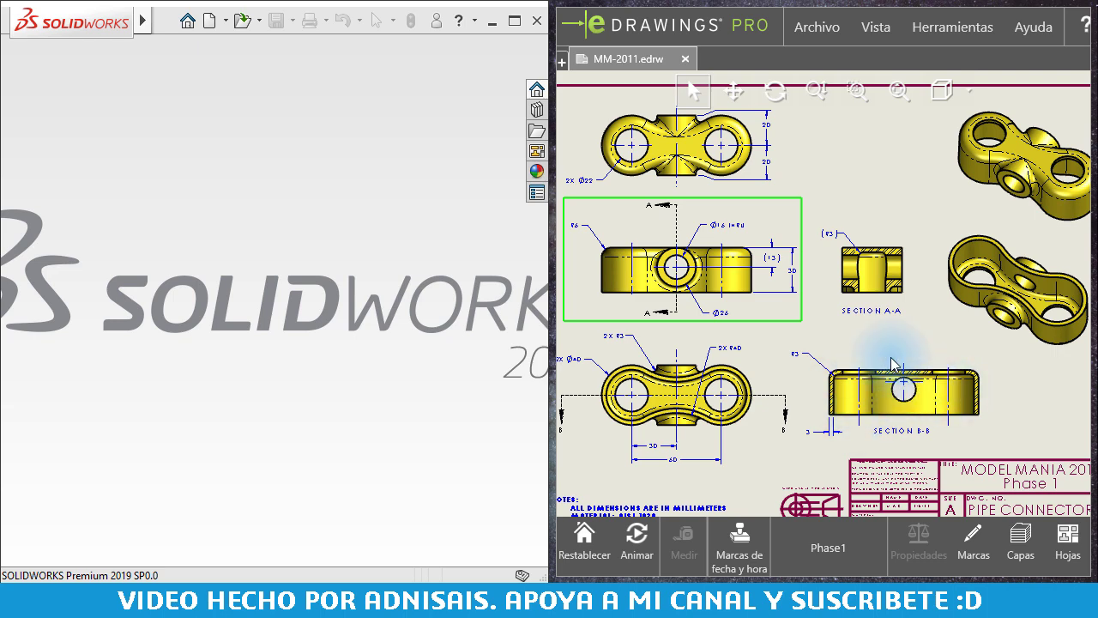
pyautogui.scroll(-2, 834, 245)
pyautogui.scroll(-2, 831, 263)
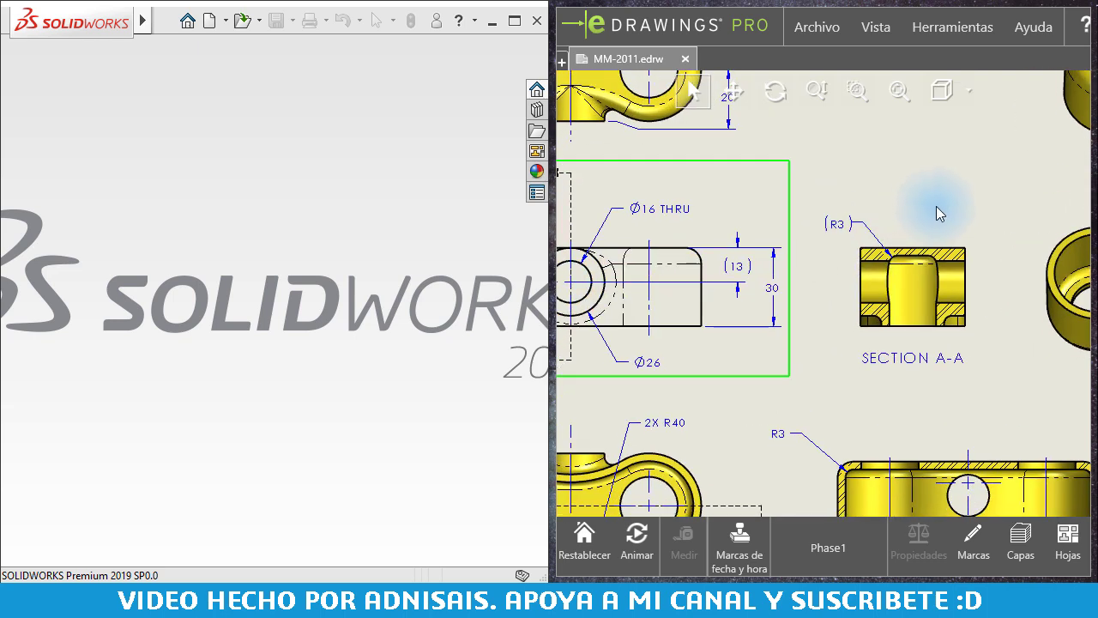
pyautogui.scroll(2, 870, 245)
pyautogui.scroll(1, 794, 273)
pyautogui.scroll(2, 805, 268)
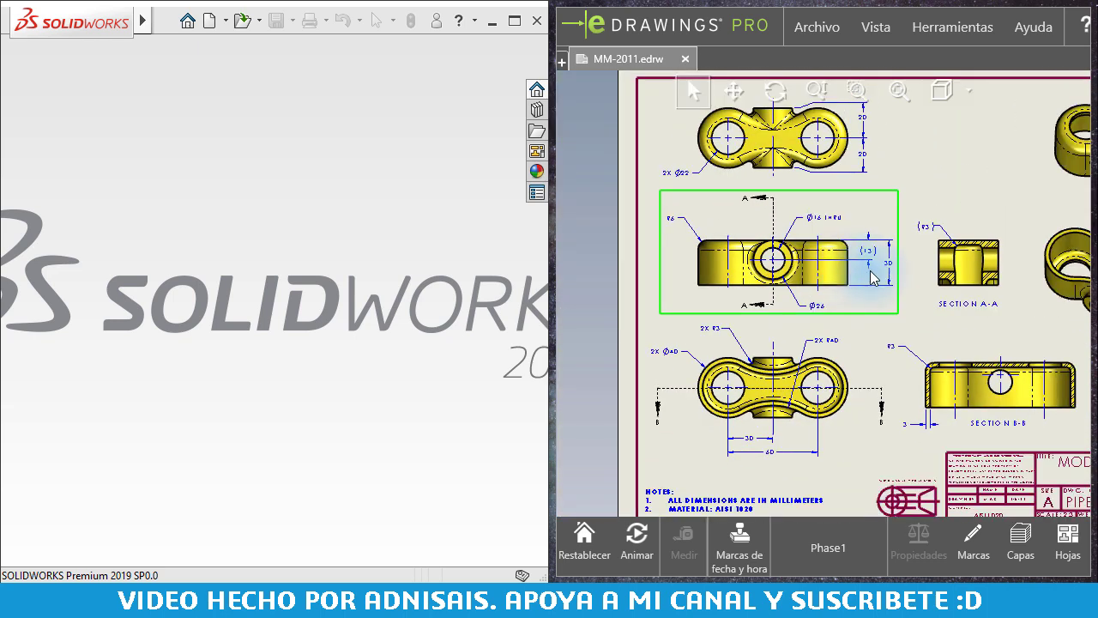
pyautogui.scroll(1, 805, 277)
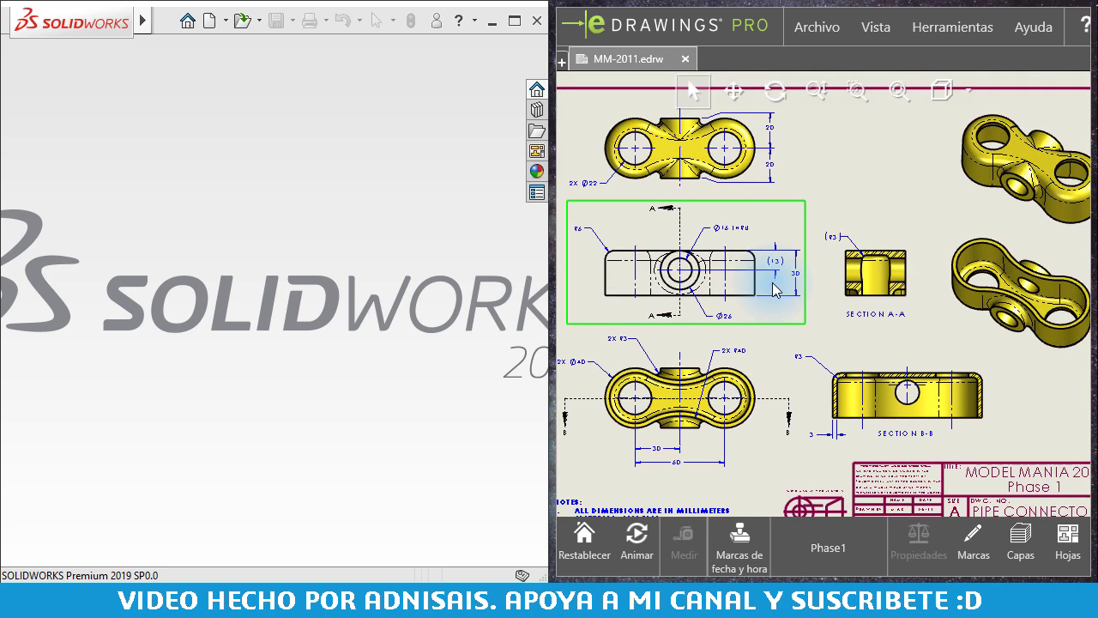
pyautogui.click(226, 227)
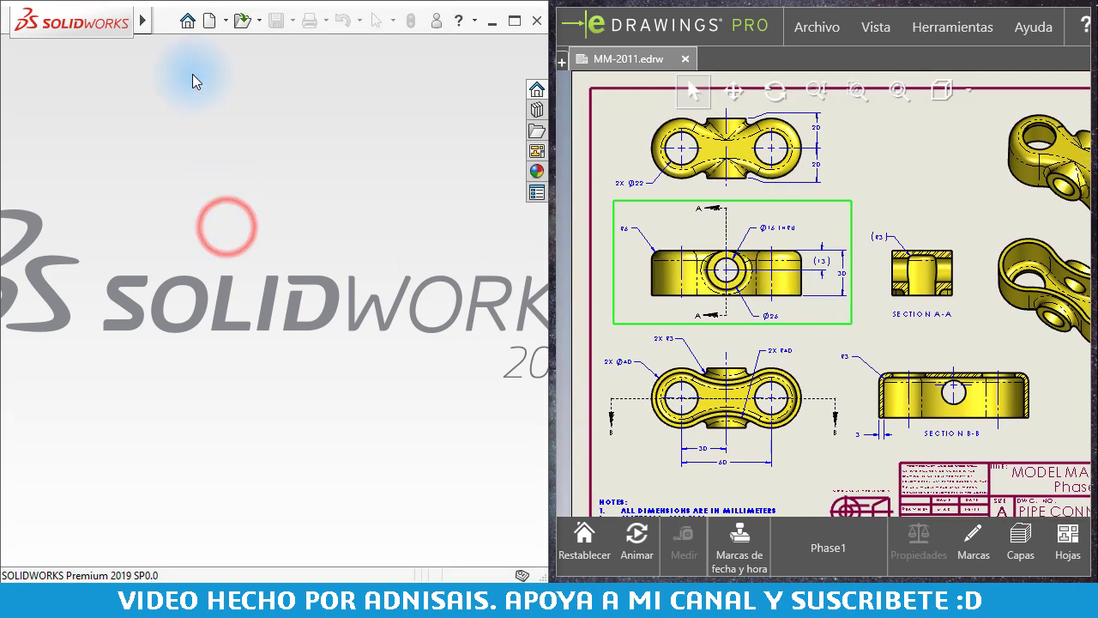
# Step: Create a new part from the Model mania template and start a sketch on the Planta plane
pyautogui.click(209, 21)
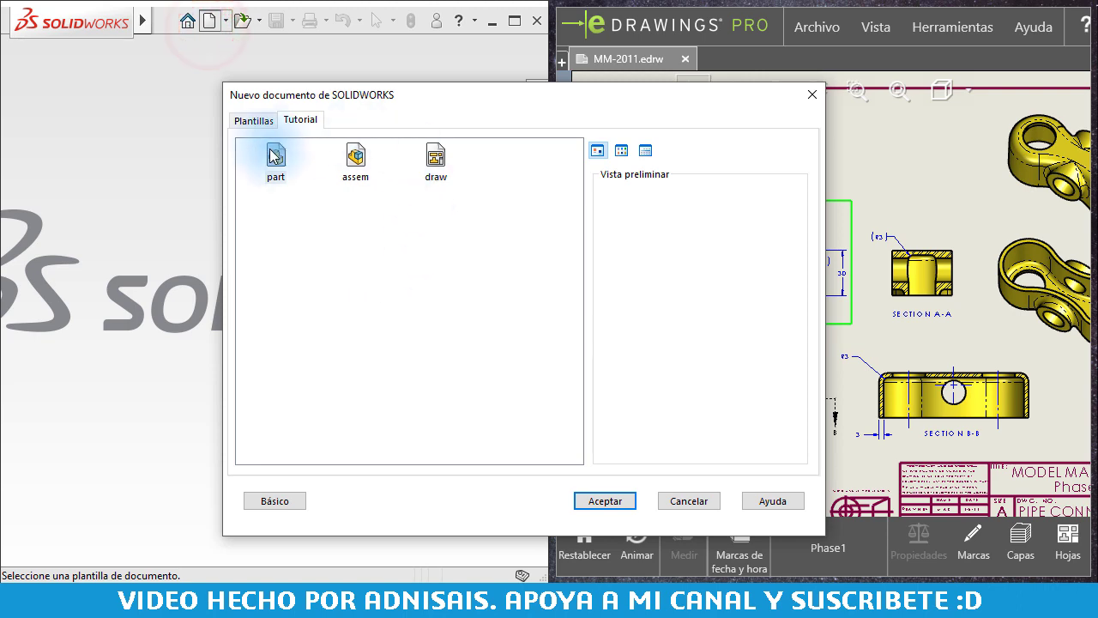
pyautogui.click(249, 121)
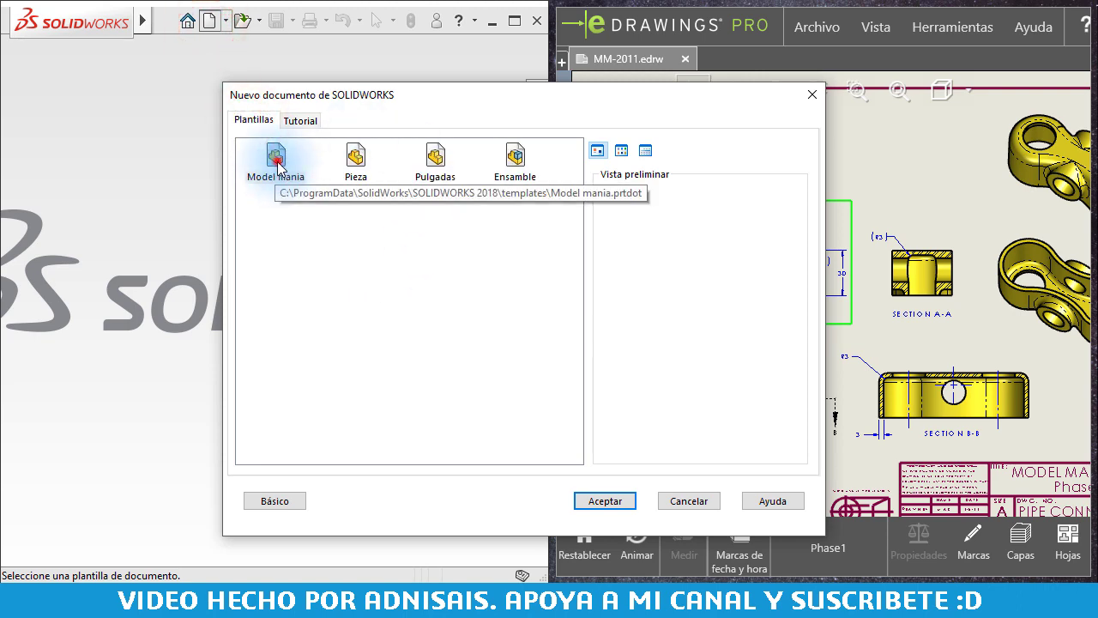
pyautogui.doubleClick(275, 161)
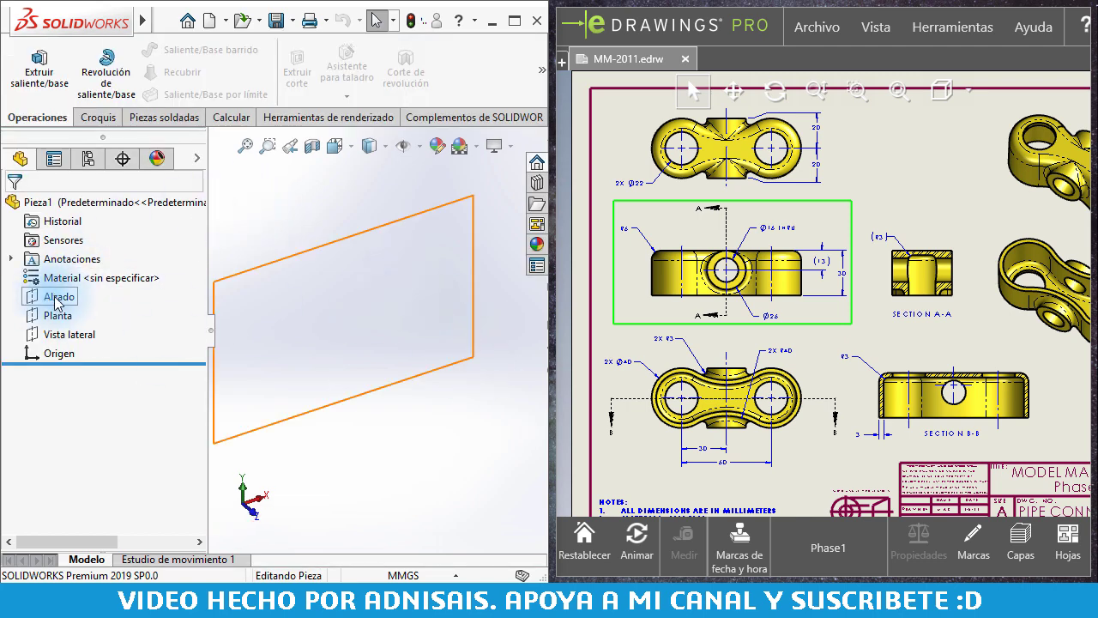
pyautogui.click(57, 315)
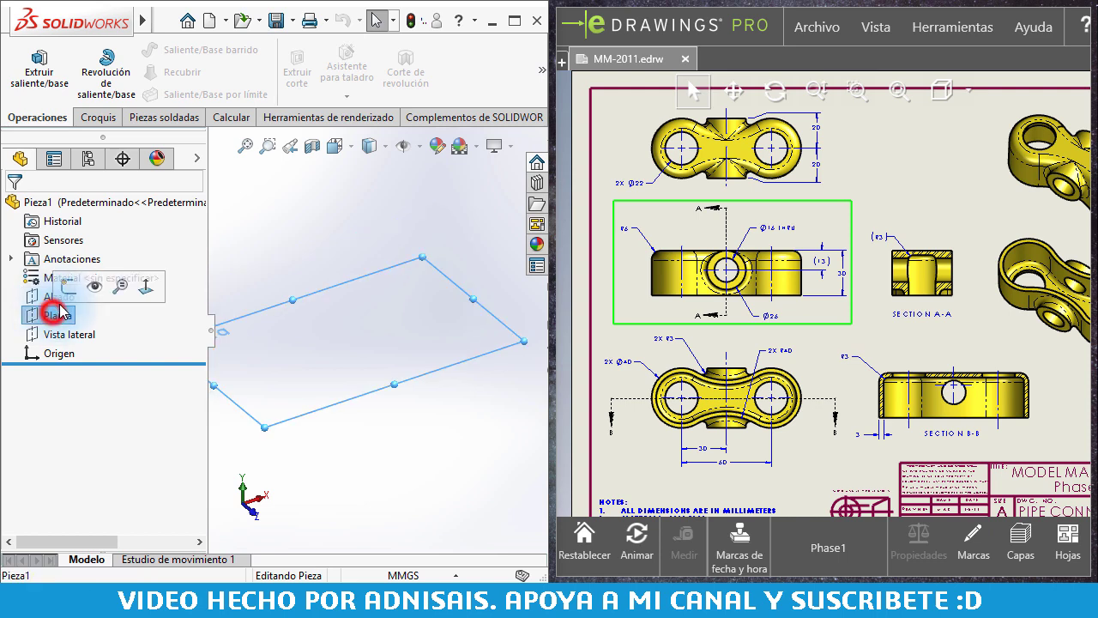
pyautogui.click(73, 287)
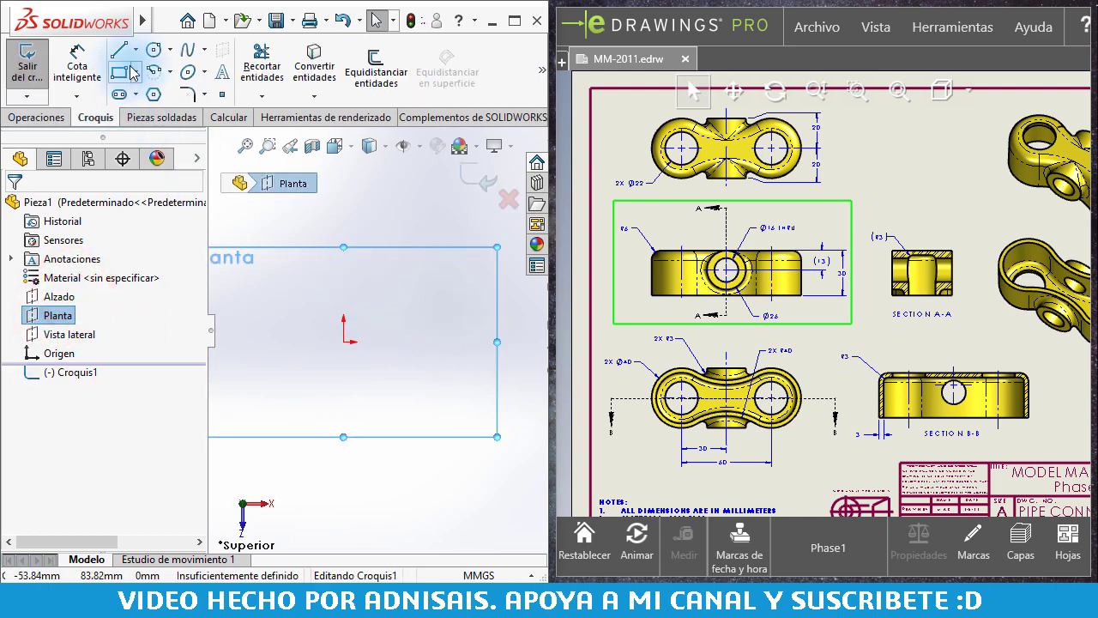
# Step: Draw horizontal and vertical construction lines meeting at the origin
pyautogui.click(135, 50)
pyautogui.click(142, 95)
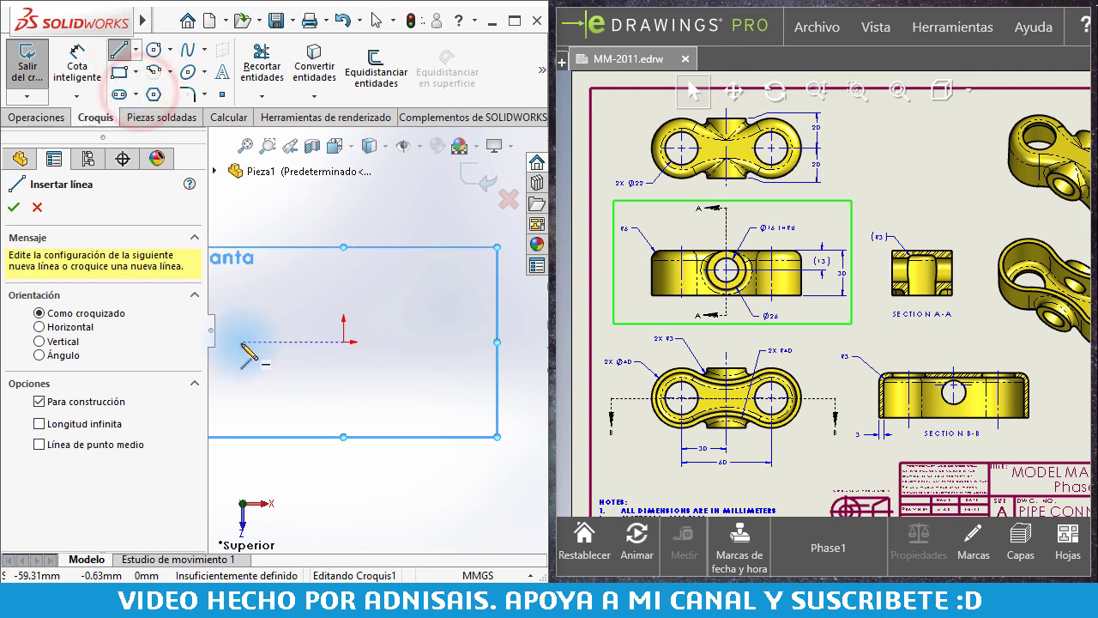
pyautogui.click(242, 342)
pyautogui.click(344, 341)
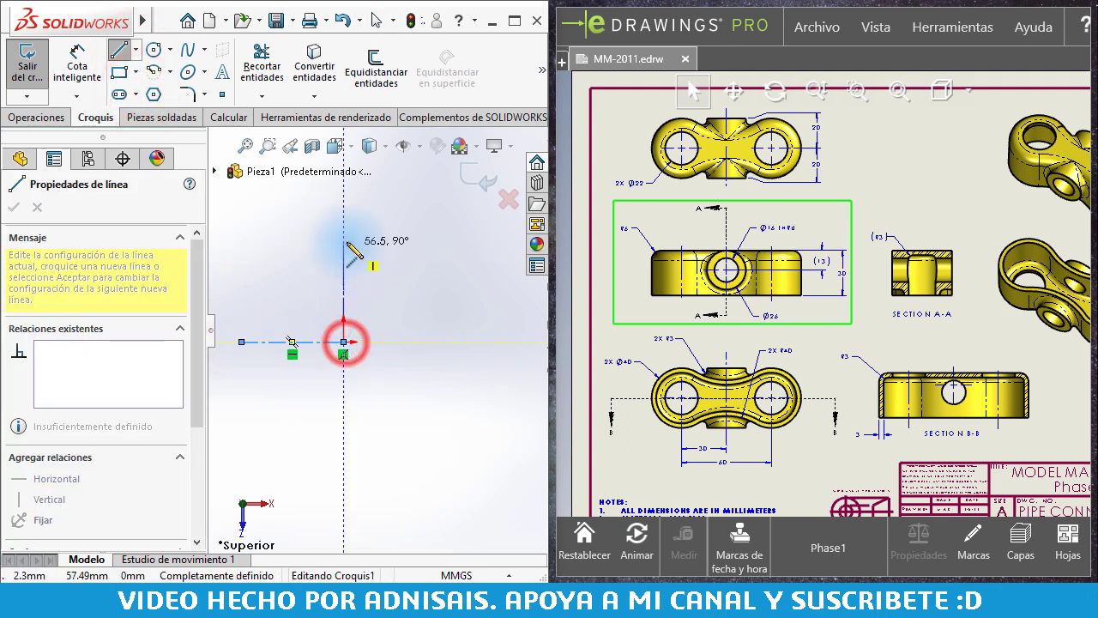
pyautogui.doubleClick(344, 241)
pyautogui.press('Escape')
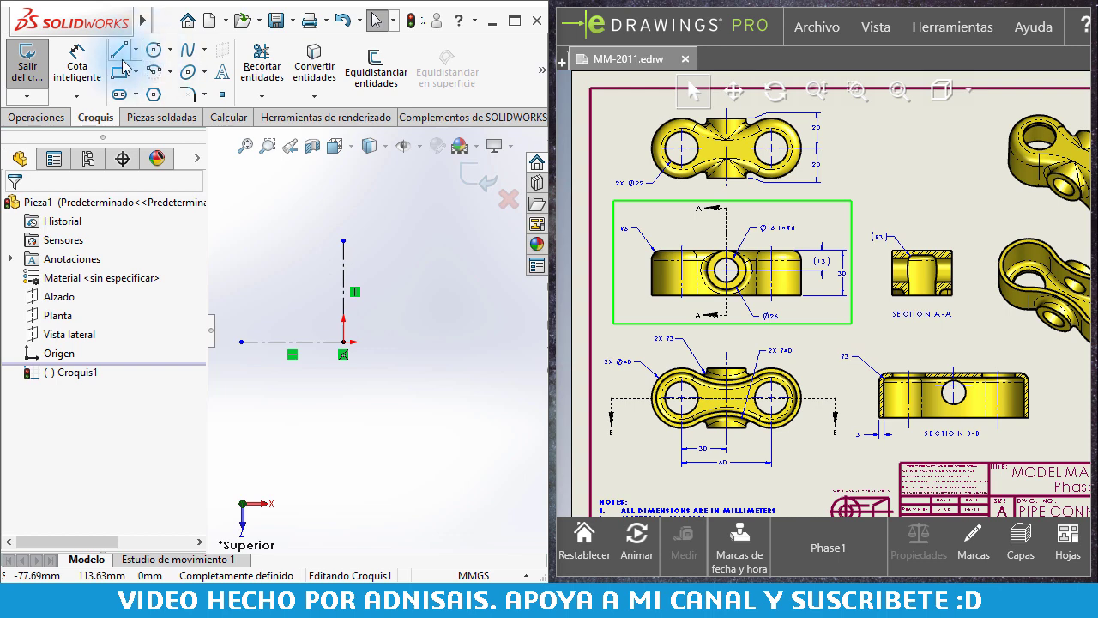
# Step: Sketch two tangent outer arcs ending on the vertical centerline, made coincident with it
pyautogui.click(120, 50)
pyautogui.click(242, 342)
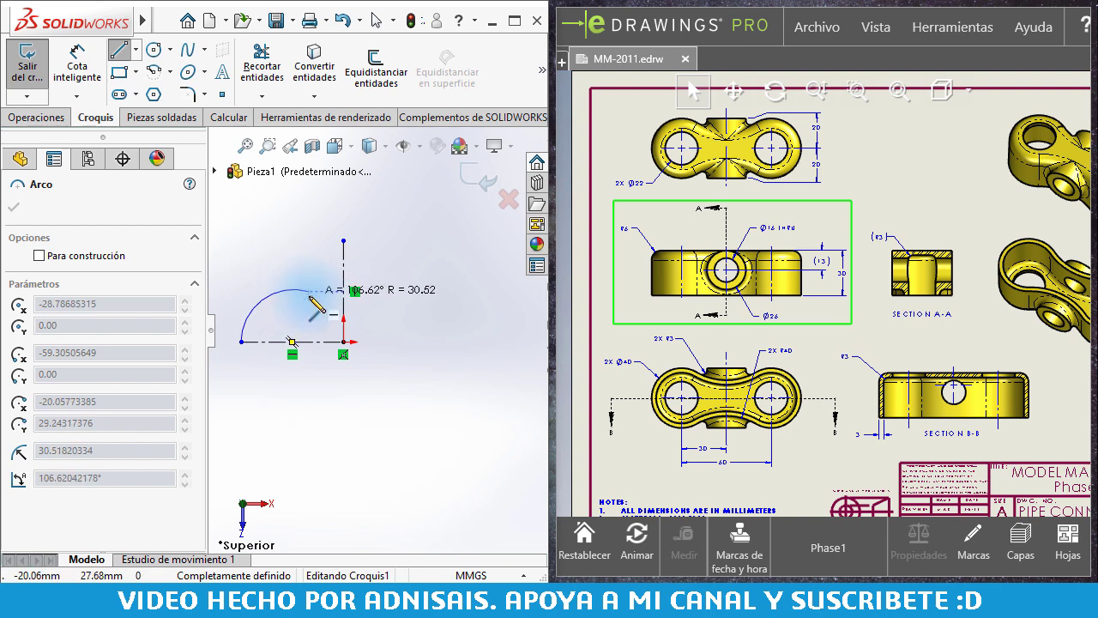
pyautogui.click(310, 299)
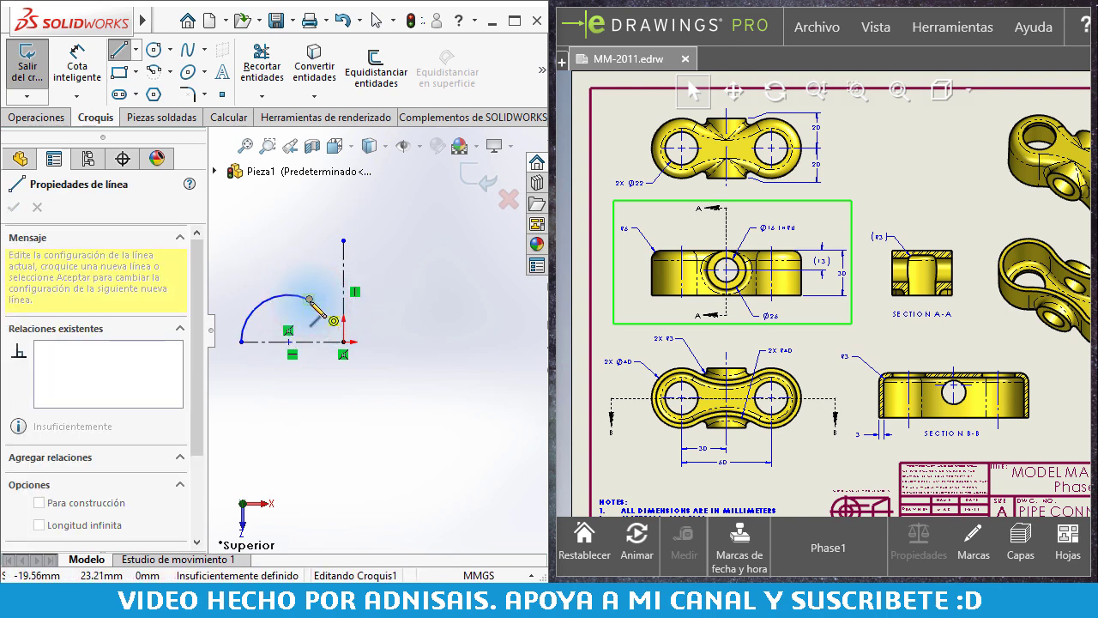
pyautogui.click(344, 315)
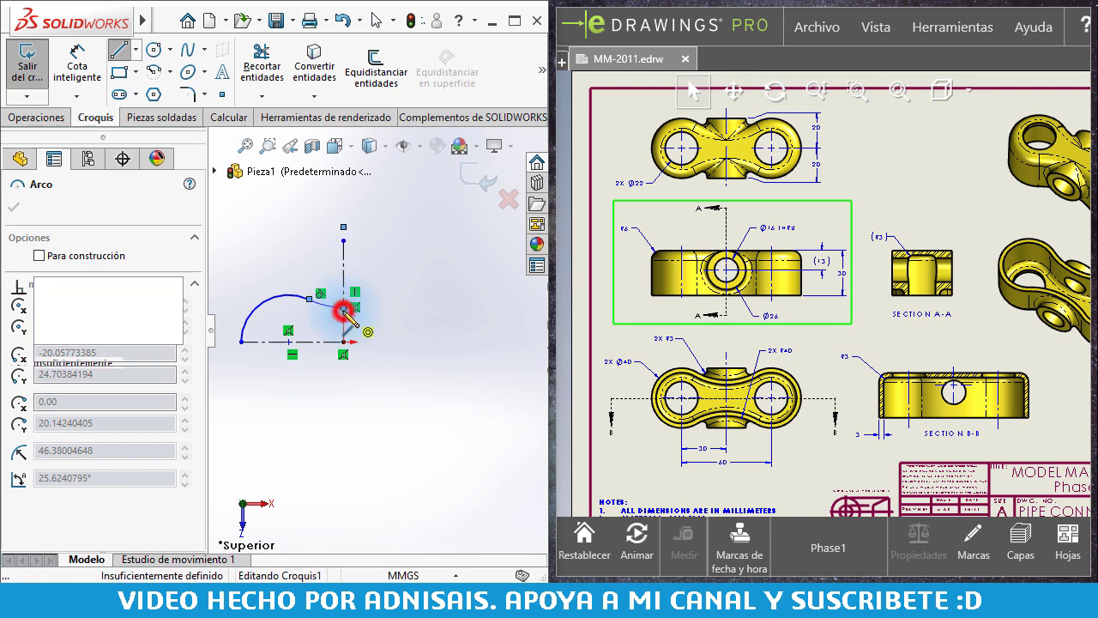
pyautogui.press('Escape')
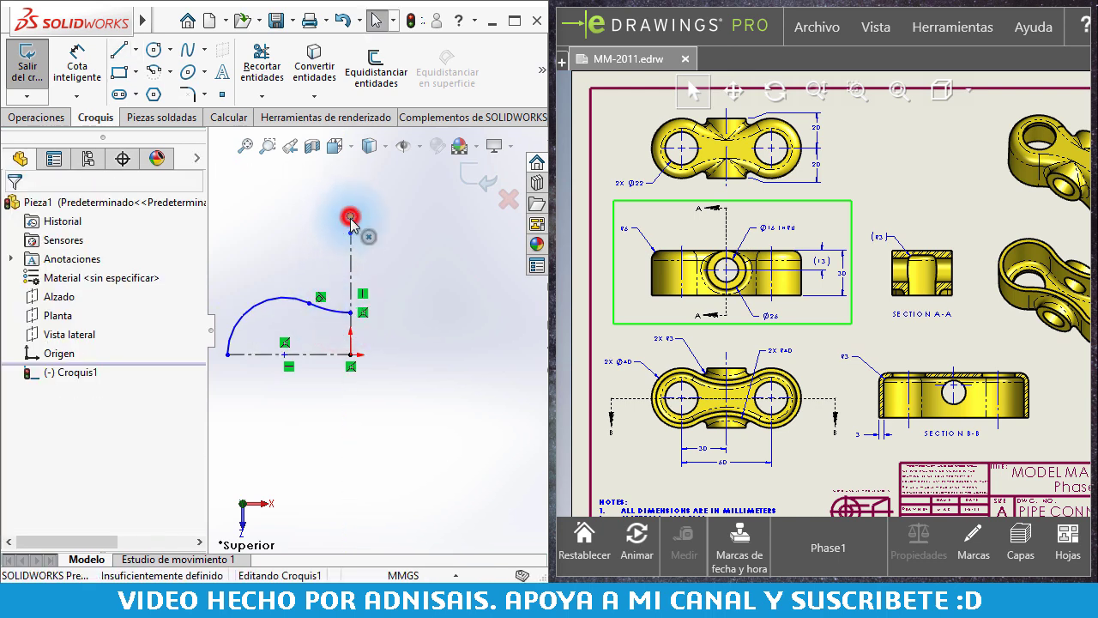
pyautogui.click(350, 216)
pyautogui.keyDown('ctrl'); pyautogui.click(351, 254); pyautogui.keyUp('ctrl')
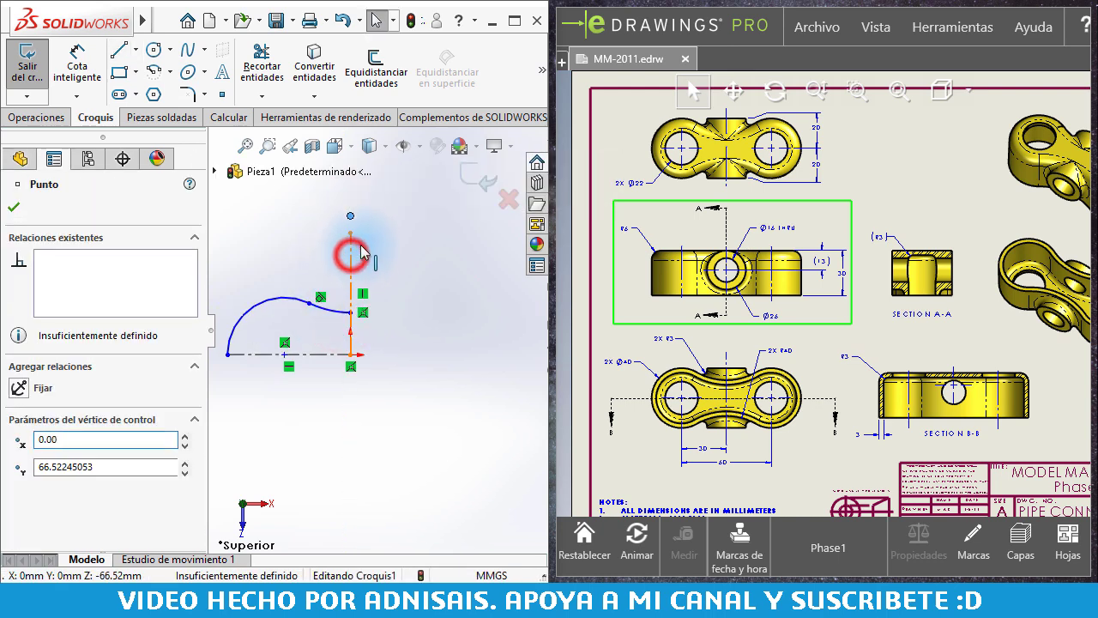
pyautogui.click(431, 179)
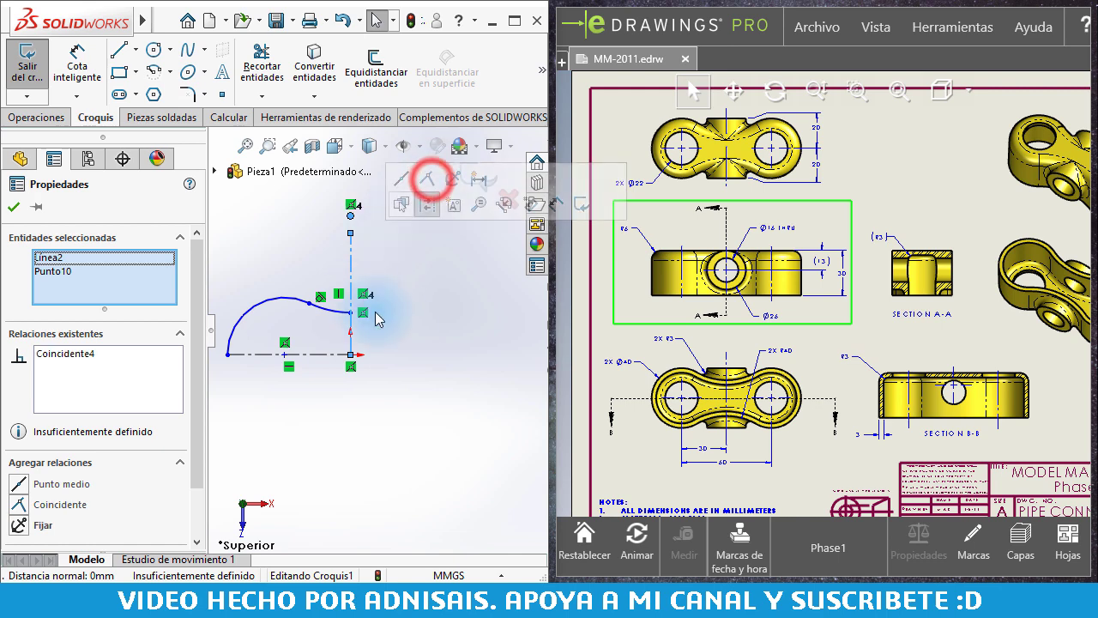
# Step: Mirror the arcs across the vertical centerline, then across the horizontal centerline
pyautogui.moveTo(428, 328); pyautogui.dragTo(217, 238)
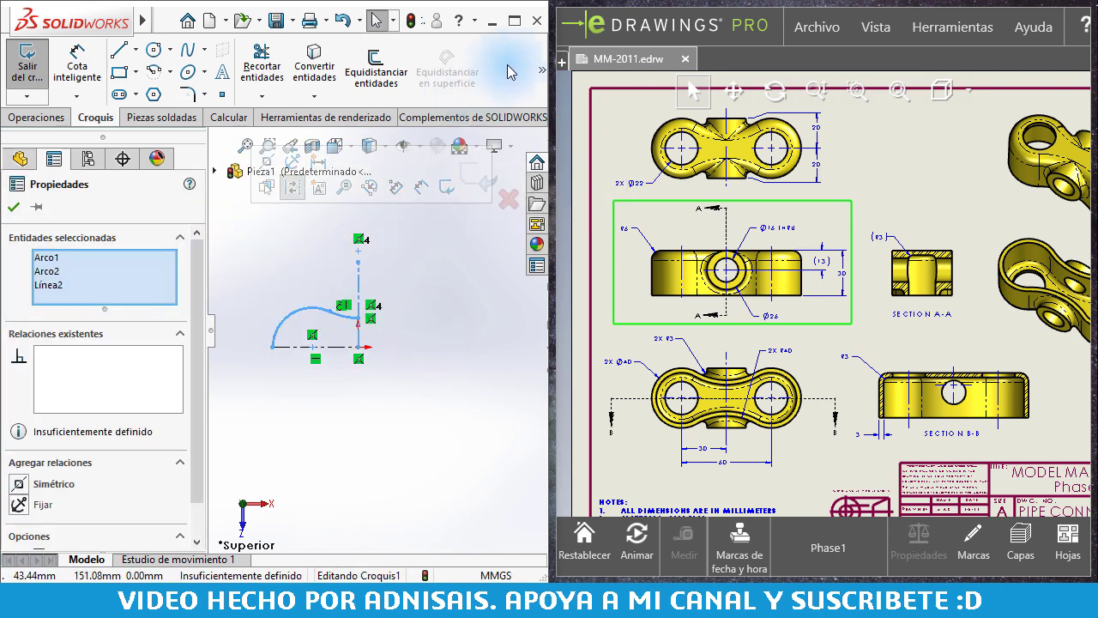
pyautogui.click(542, 68)
pyautogui.click(451, 119)
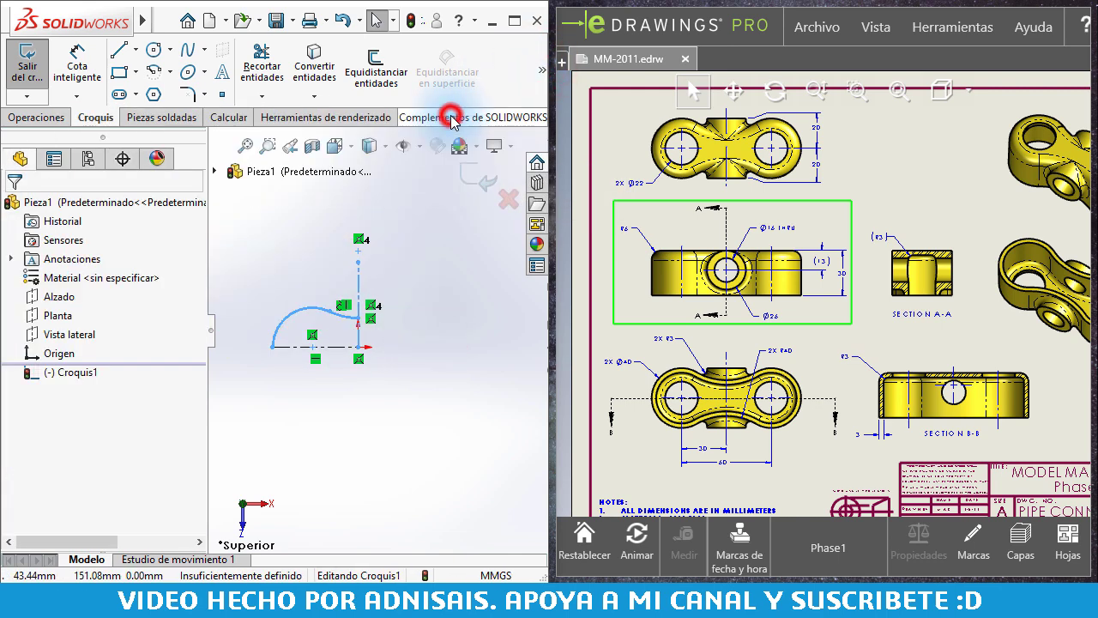
pyautogui.moveTo(248, 276); pyautogui.dragTo(483, 372)
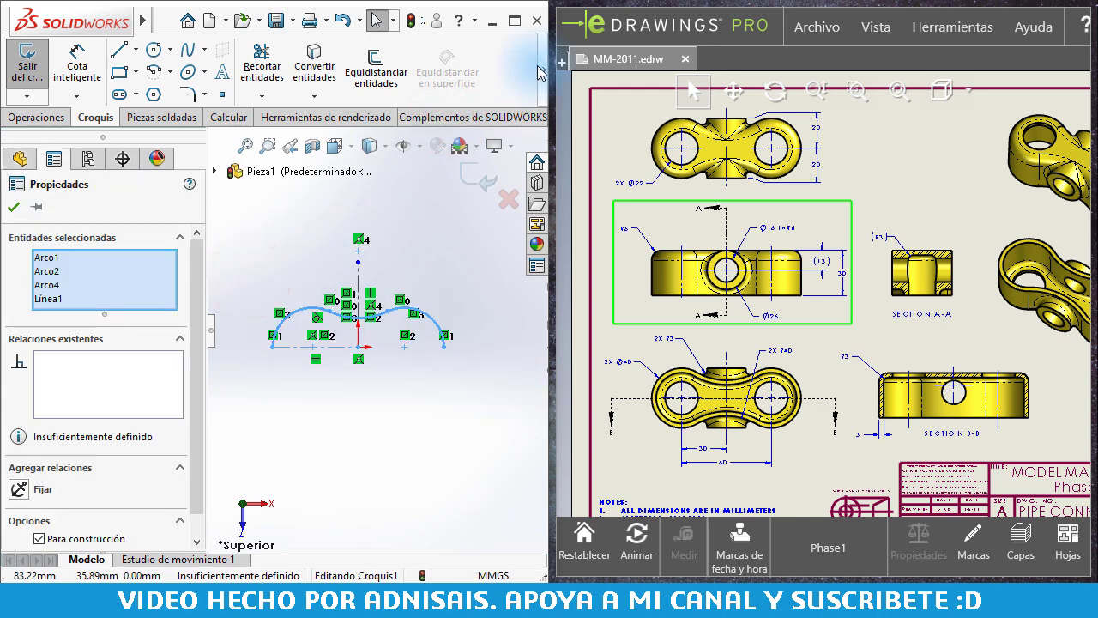
pyautogui.click(541, 69)
pyautogui.click(465, 120)
pyautogui.click(274, 216)
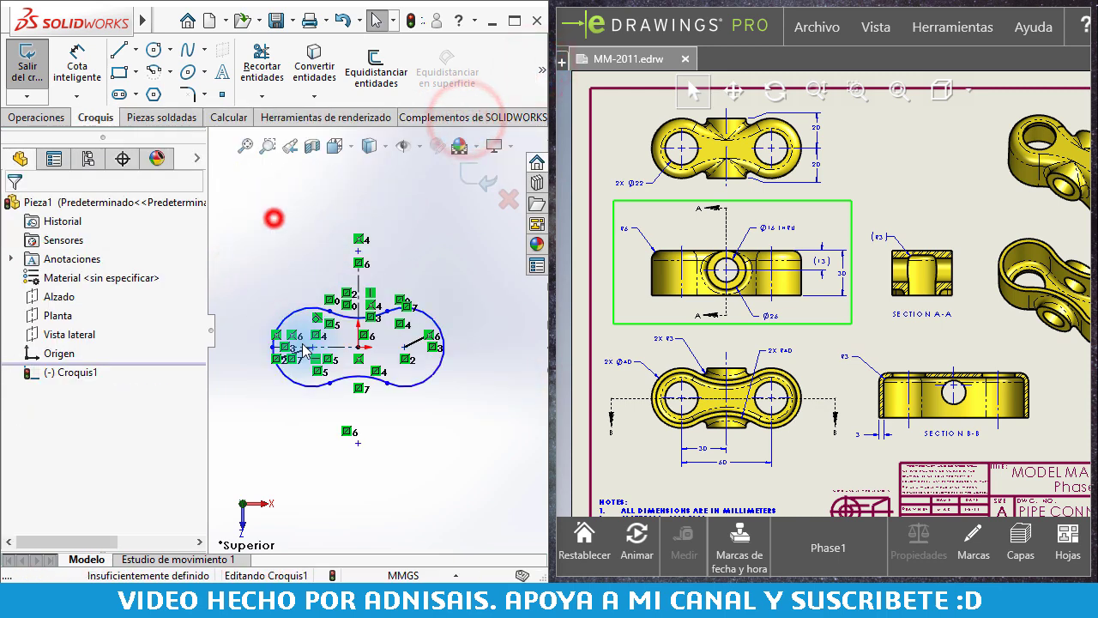
pyautogui.scroll(-2, 314, 404)
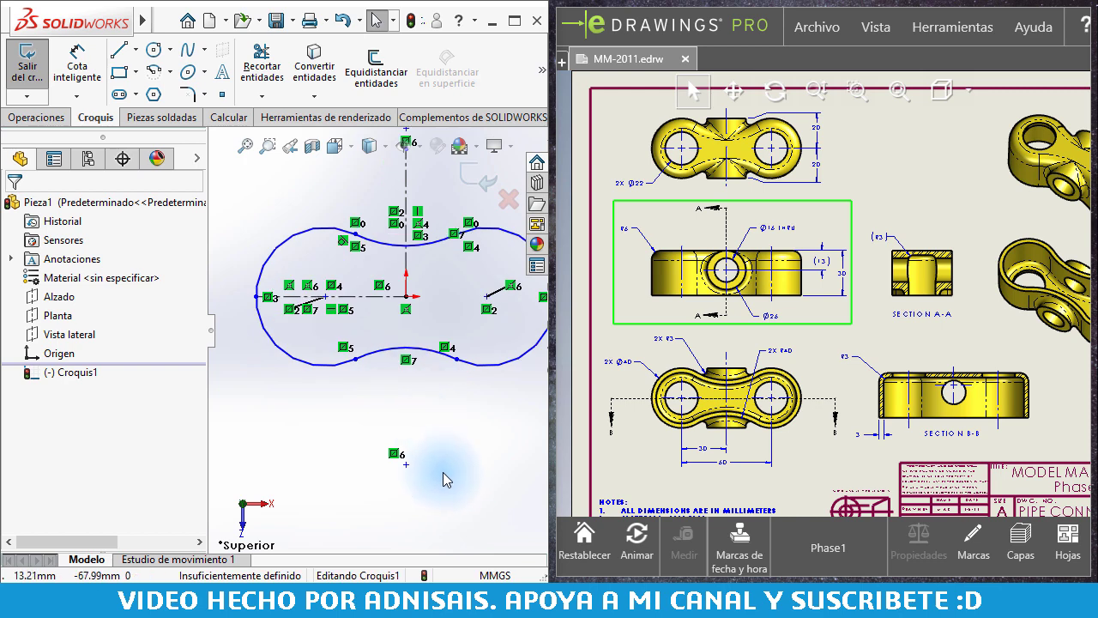
pyautogui.moveTo(449, 480); pyautogui.dragTo(448, 464, button='right')
pyautogui.scroll(-1, 327, 302)
# Step: Dimension the distance between the two end-arc centres as 60
pyautogui.click(325, 297)
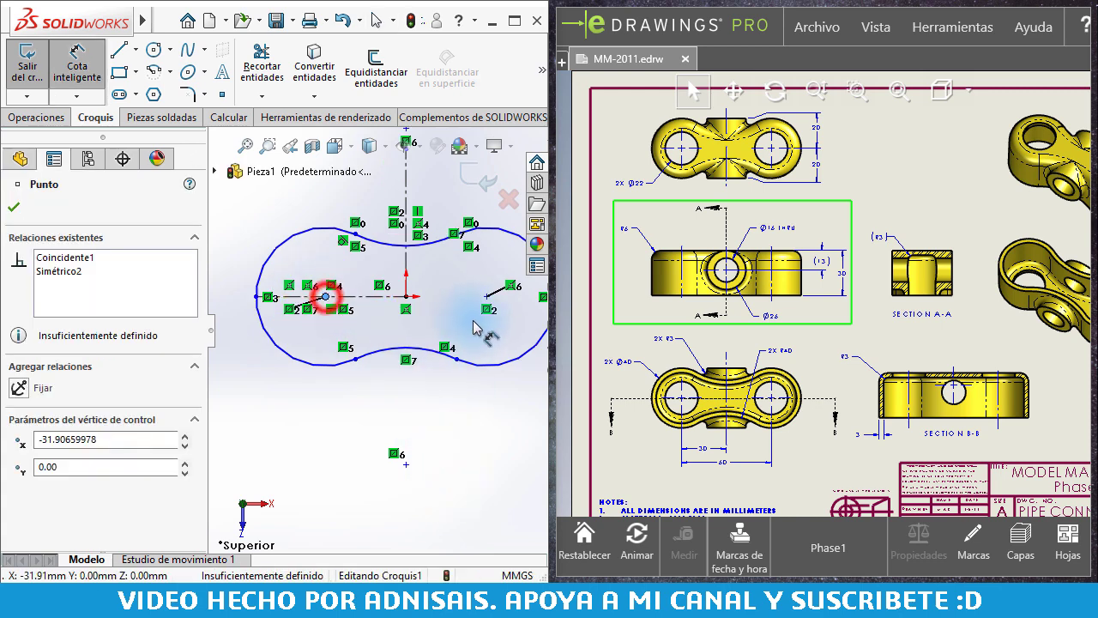
pyautogui.click(487, 297)
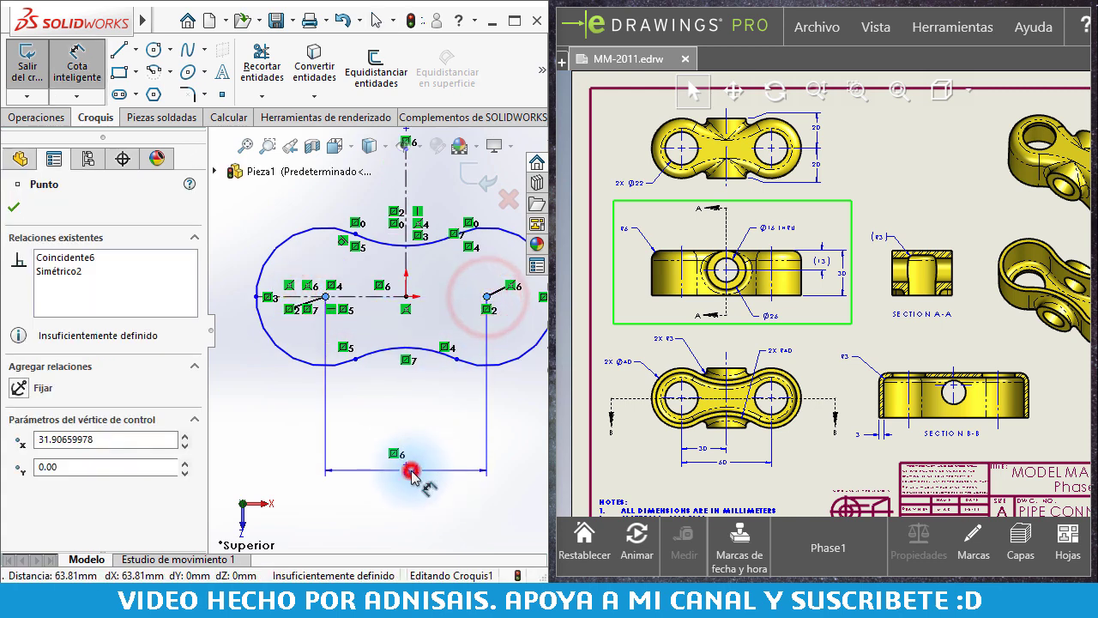
pyautogui.click(412, 466)
pyautogui.write('60')
pyautogui.press('Return')
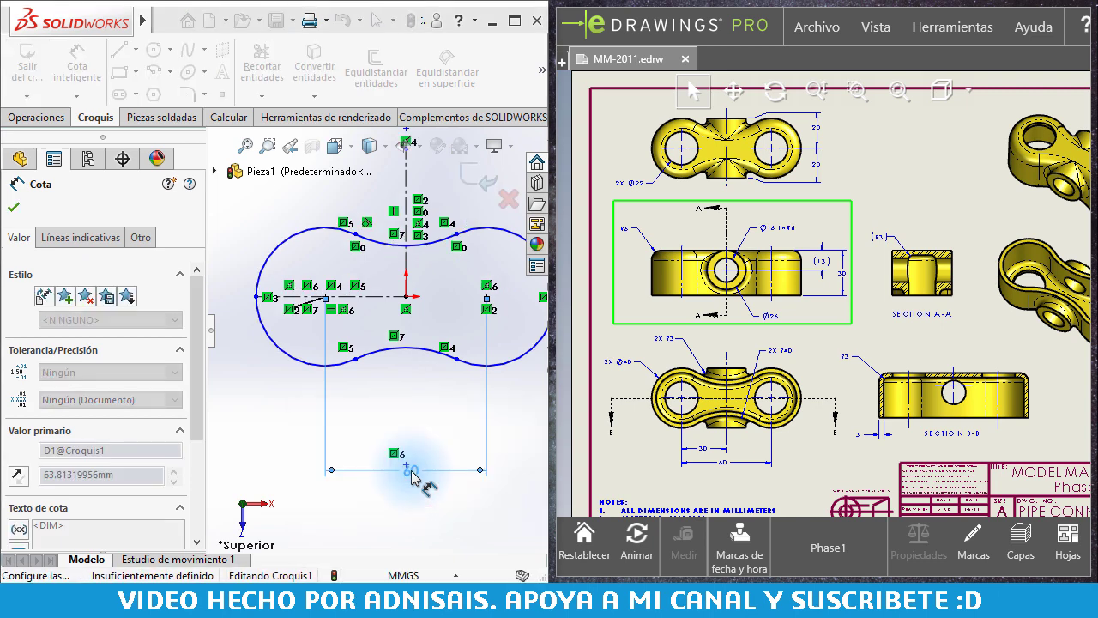
# Step: Dimension the left end arc's radius and set it to R20
pyautogui.click(288, 354)
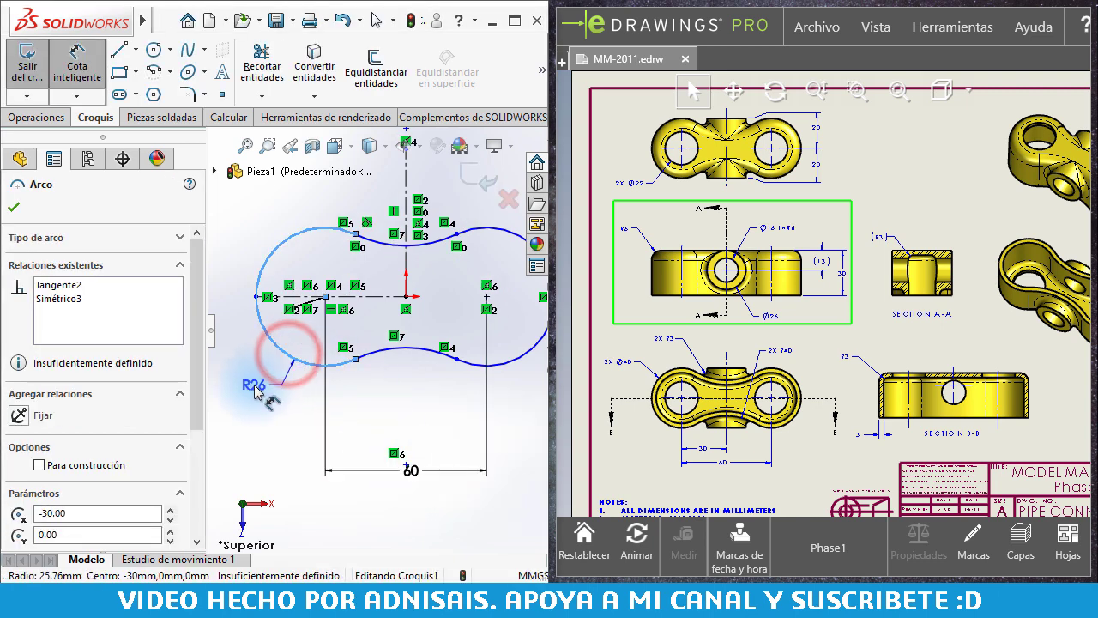
pyautogui.click(252, 385)
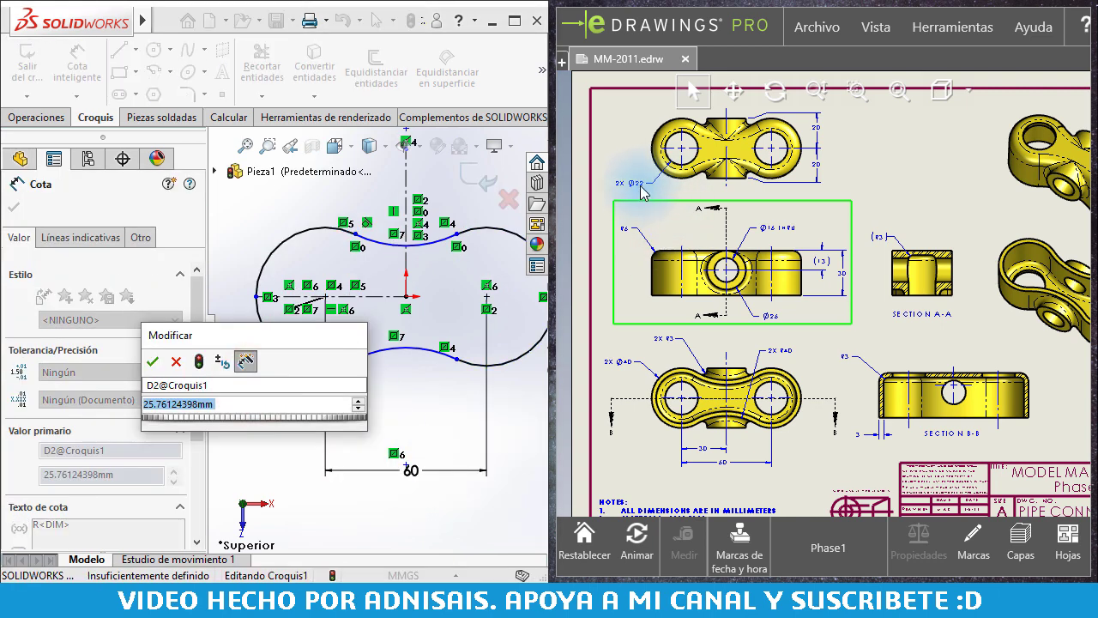
pyautogui.write('11')
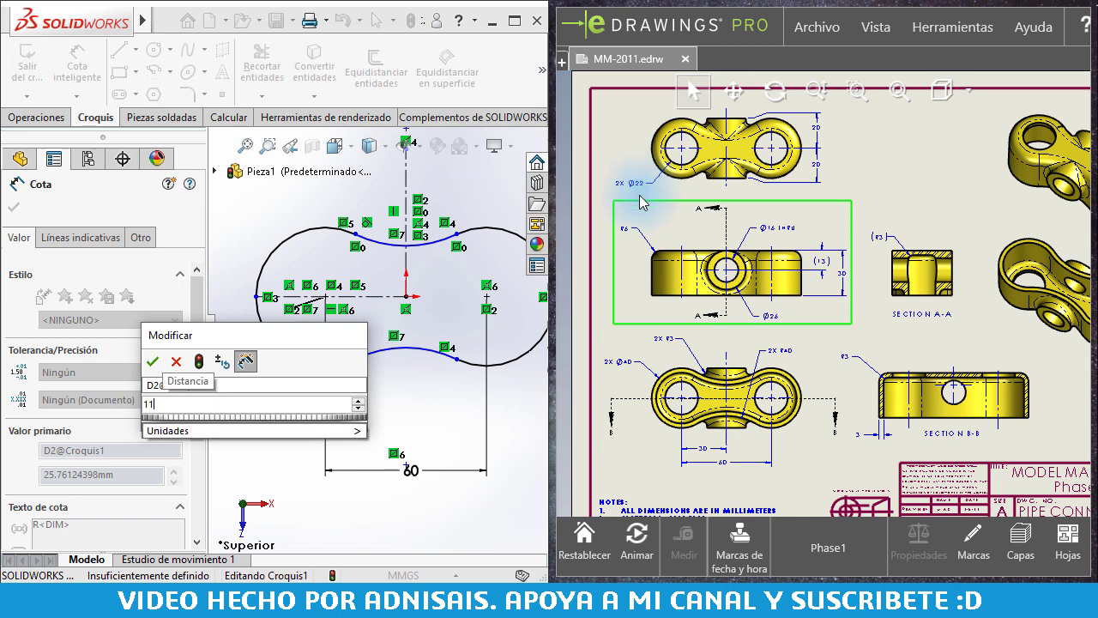
pyautogui.press('Return')
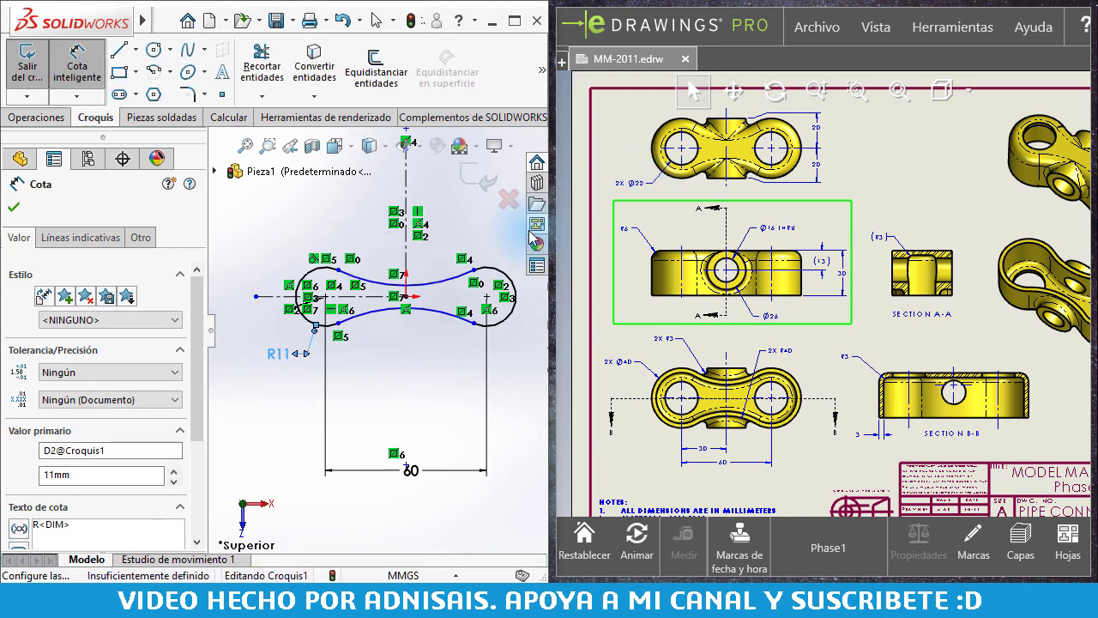
pyautogui.click(446, 321)
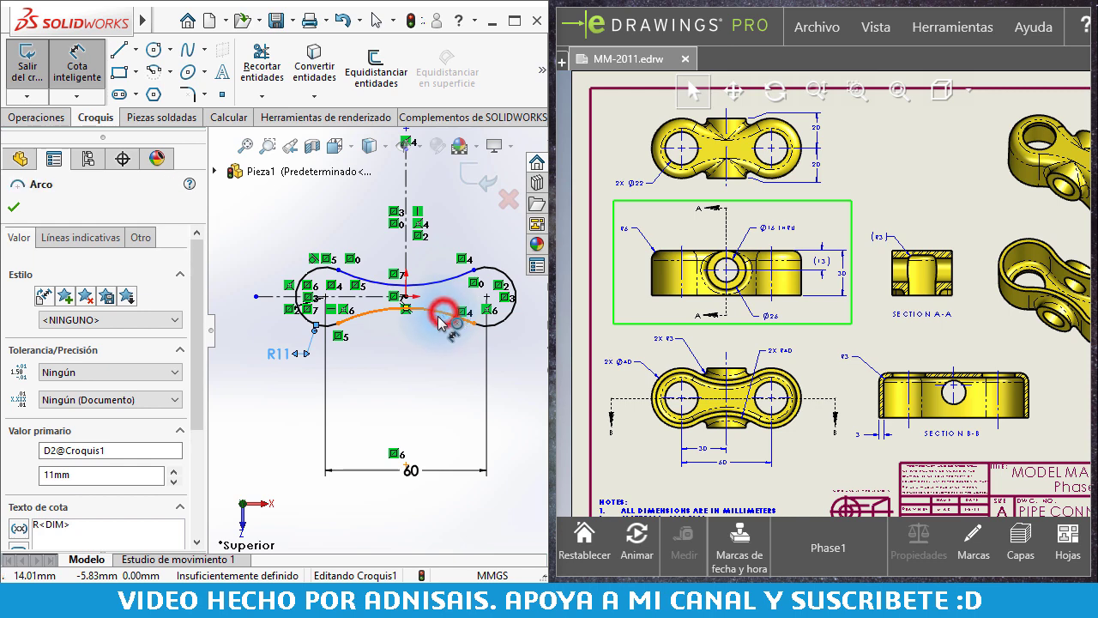
pyautogui.press('Escape')
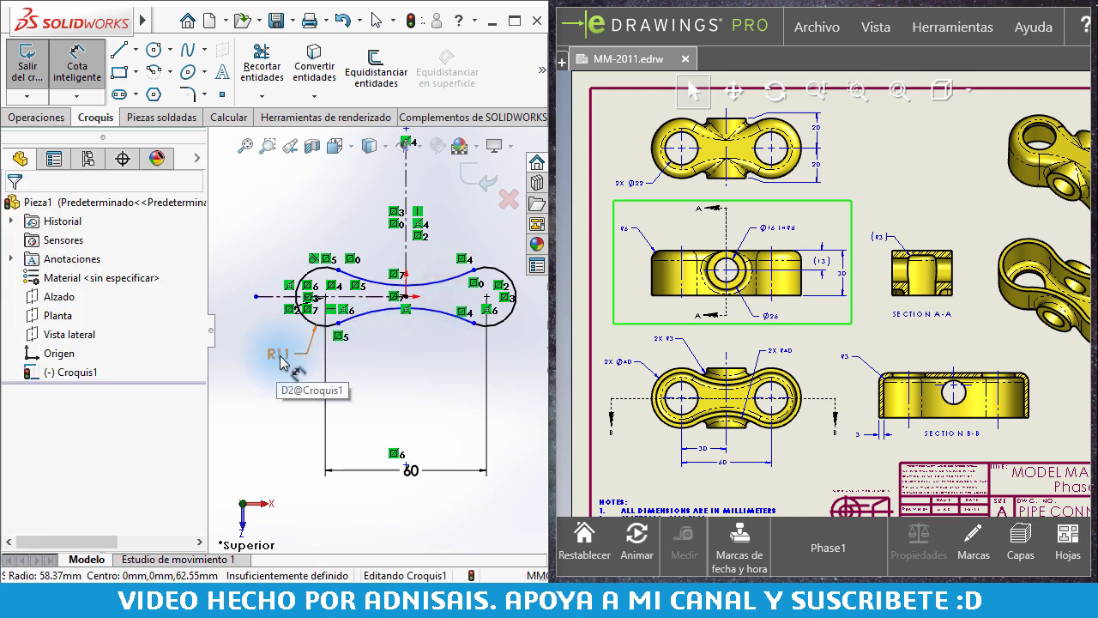
pyautogui.click(294, 359)
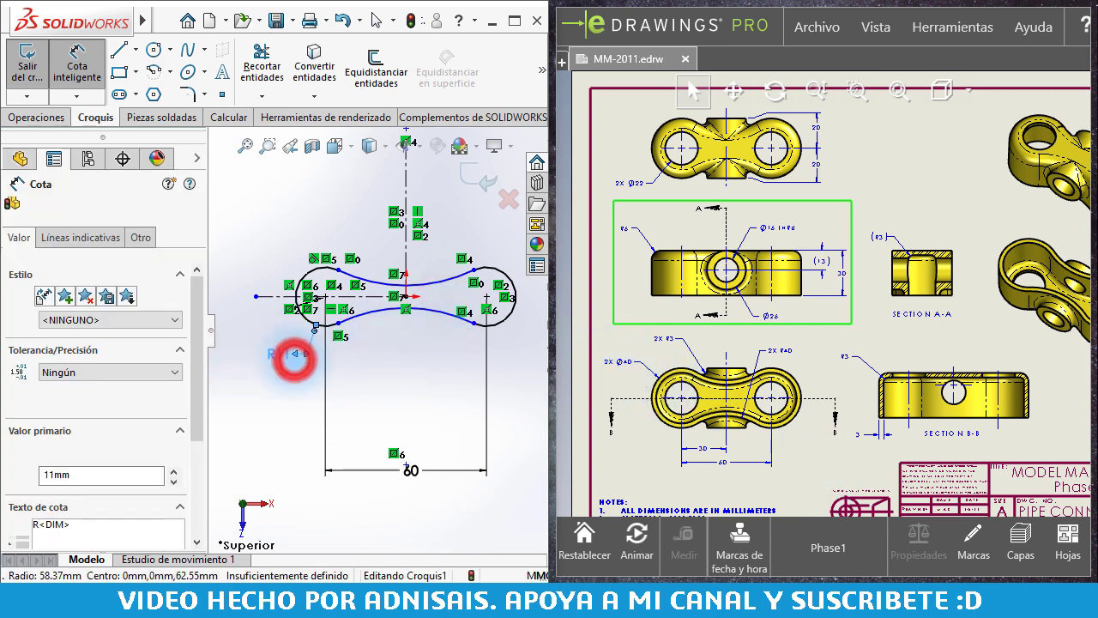
pyautogui.doubleClick(294, 358)
pyautogui.write('20')
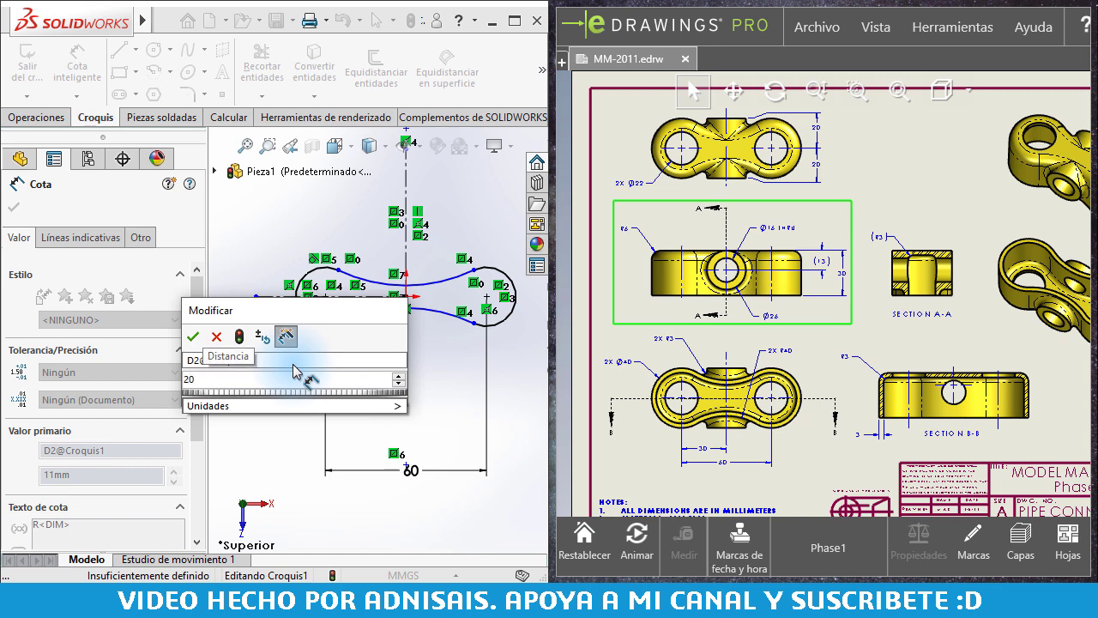
pyautogui.press('Return')
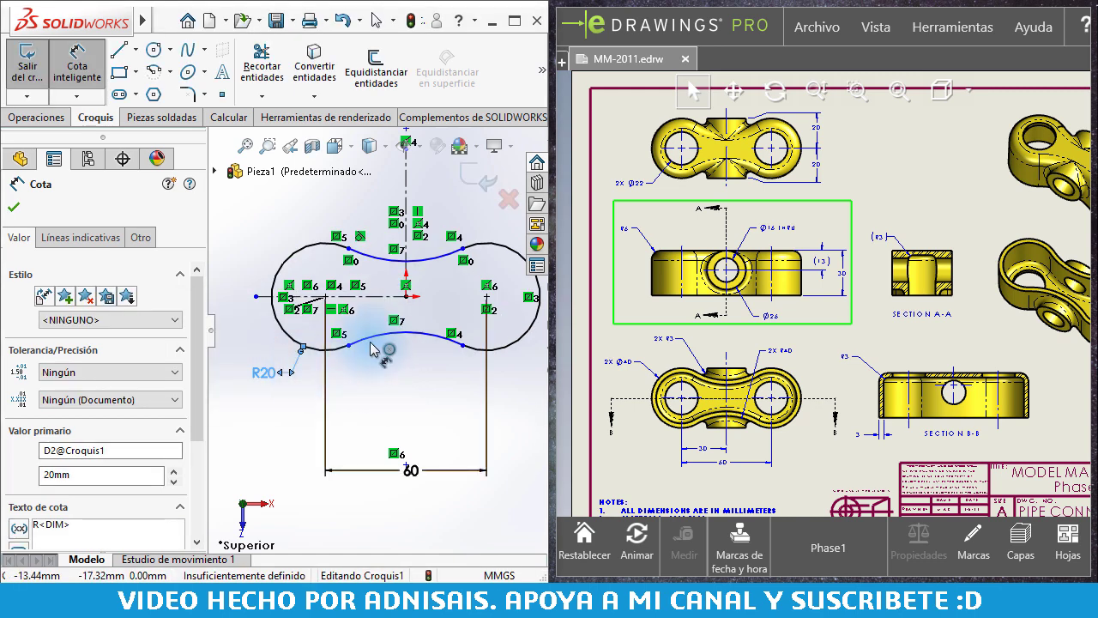
# Step: Dimension the lower waist arc as R40, checking the reference drawing's lower view
pyautogui.click(375, 342)
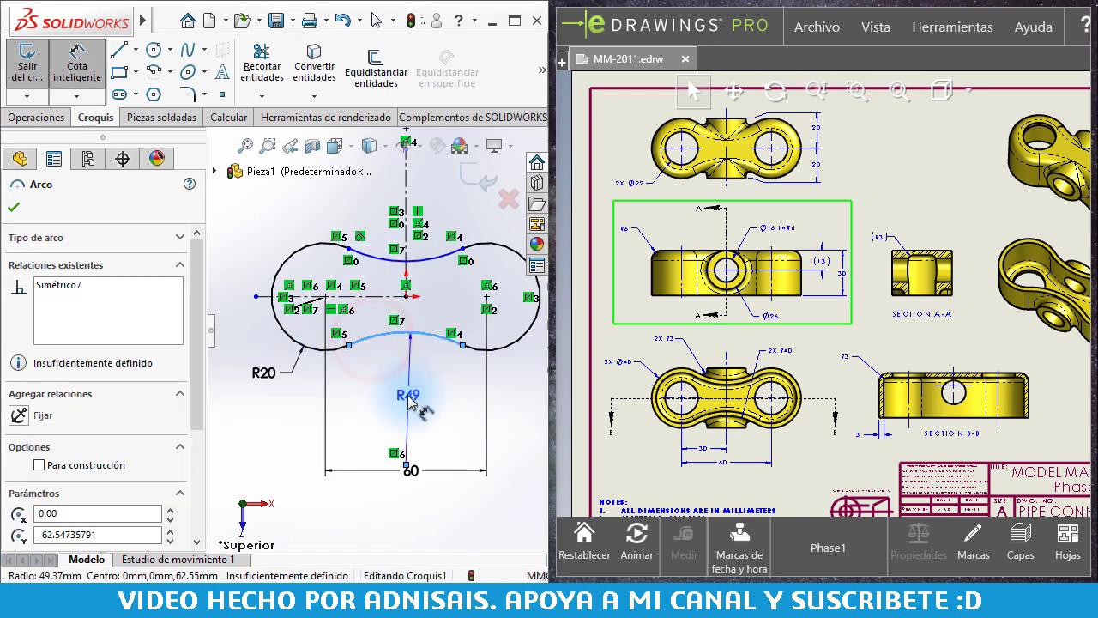
pyautogui.click(425, 393)
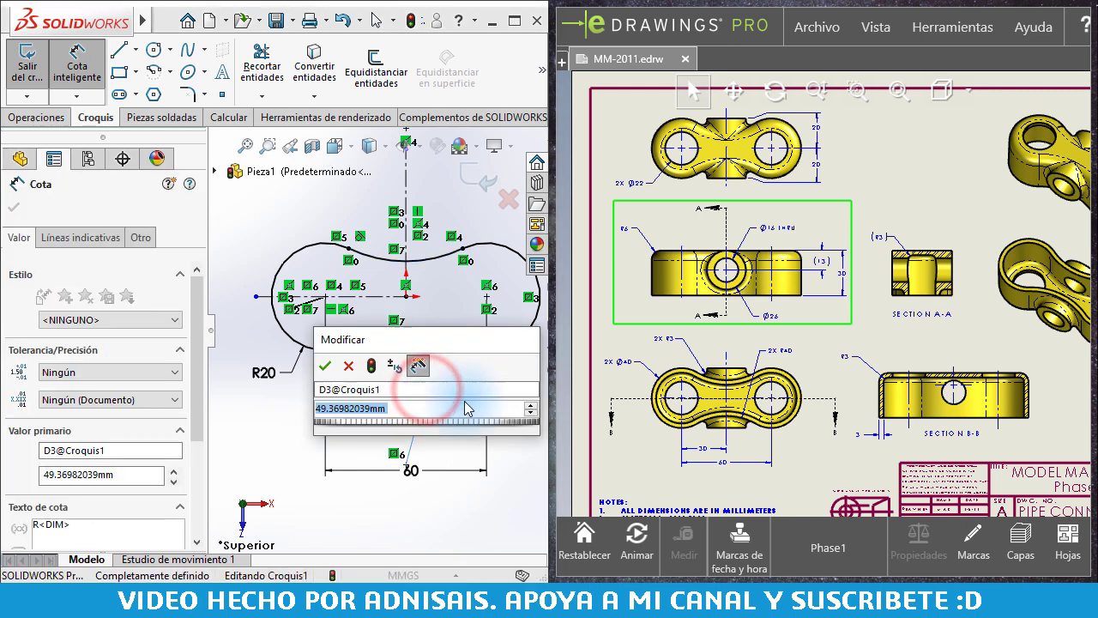
pyautogui.click(725, 369)
pyautogui.scroll(3, 772, 360)
pyautogui.scroll(2, 779, 348)
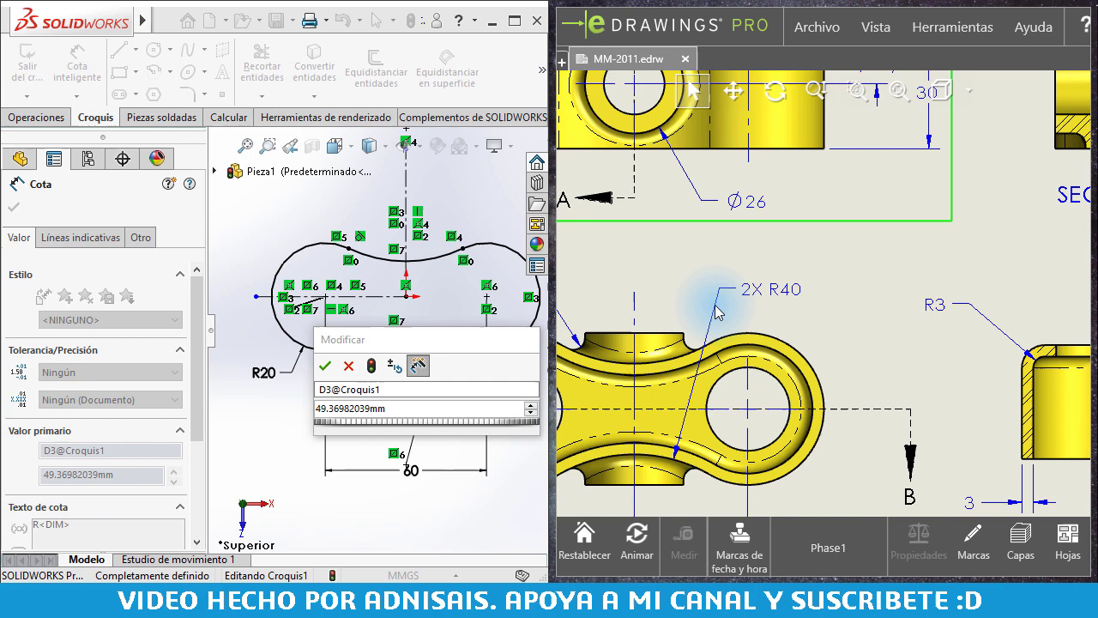
pyautogui.click(433, 411)
pyautogui.write('40')
pyautogui.press('Return')
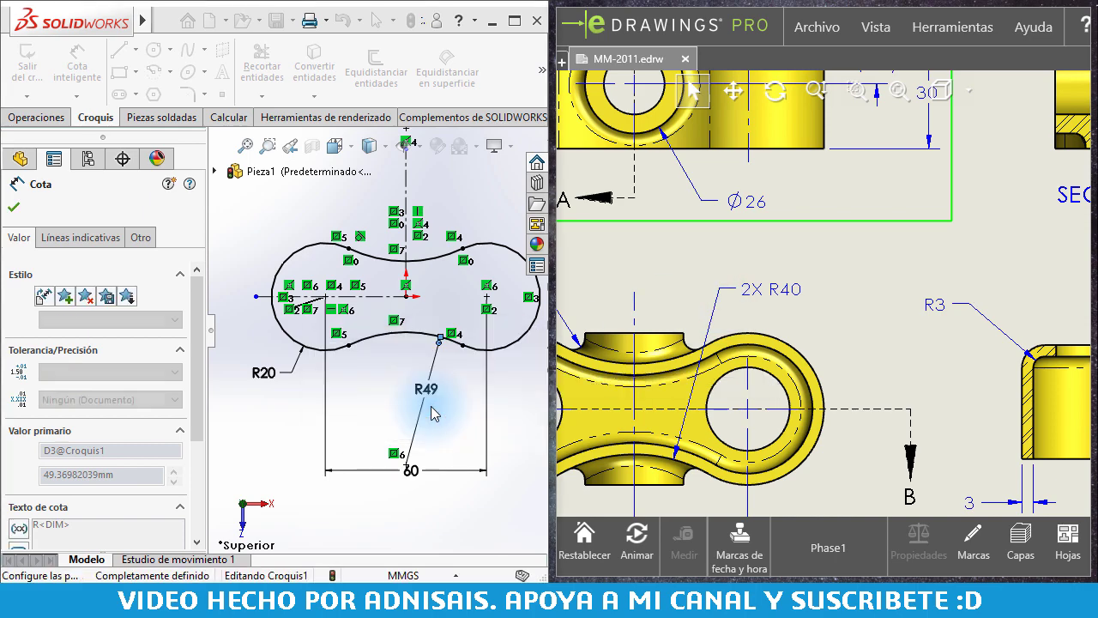
pyautogui.scroll(-2, 917, 343)
pyautogui.scroll(1, 919, 341)
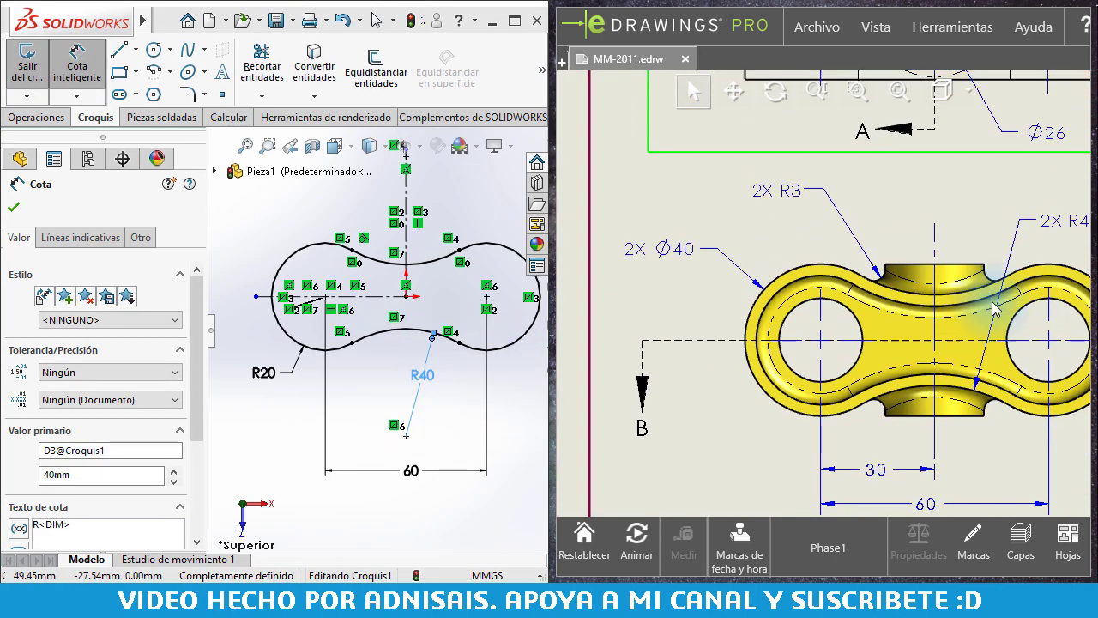
pyautogui.scroll(-2, 982, 325)
pyautogui.scroll(-1, 984, 324)
pyautogui.scroll(-1, 382, 320)
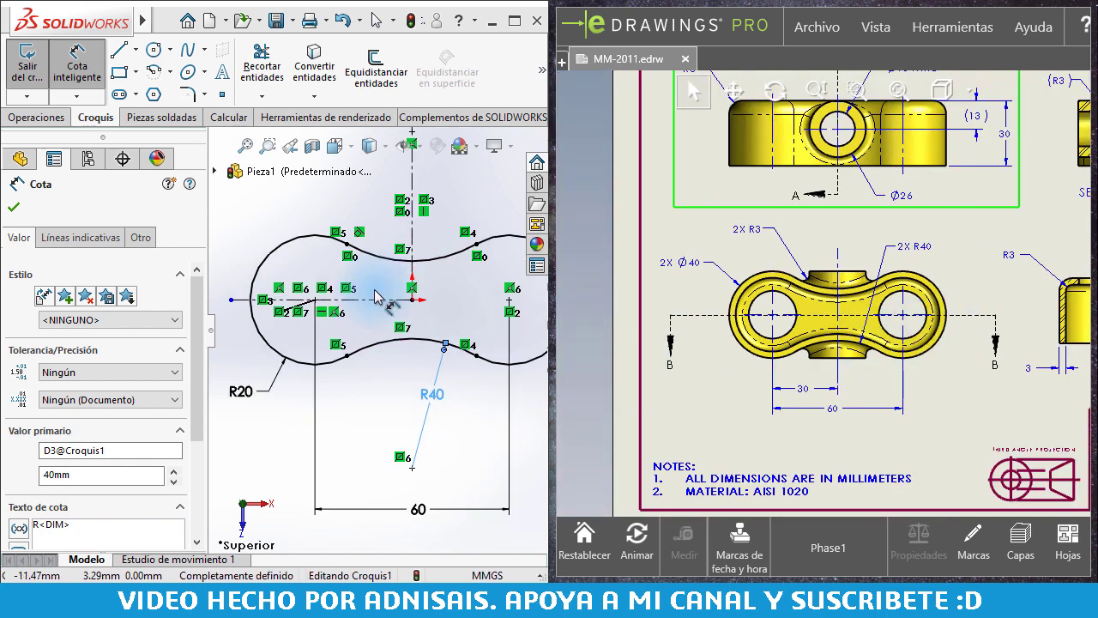
pyautogui.scroll(-1, 390, 322)
pyautogui.scroll(1, 390, 323)
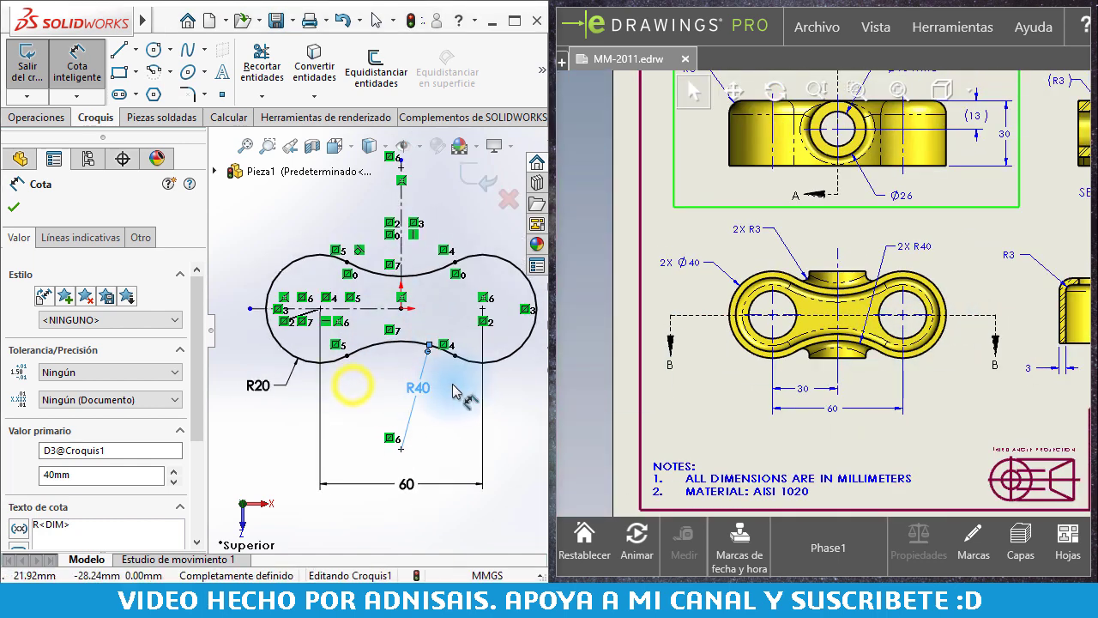
pyautogui.press('Escape')
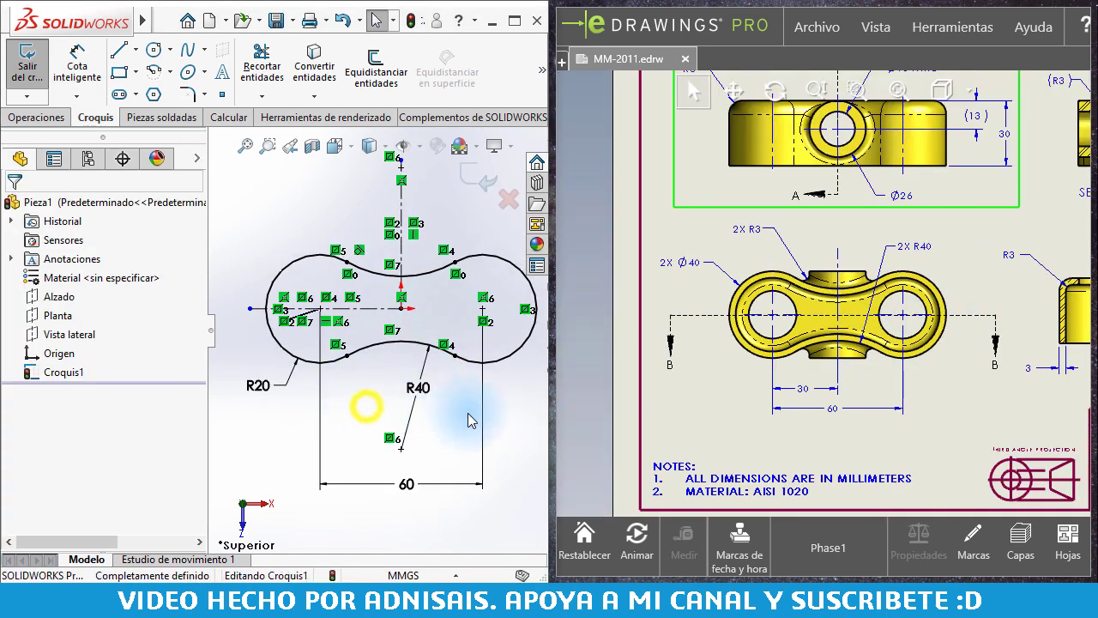
pyautogui.moveTo(368, 411); pyautogui.dragTo(466, 417, button='right')
# Step: Draw a circle at the left arc's centre and mirror it to the right arc centre
pyautogui.click(321, 309)
pyautogui.click(342, 313)
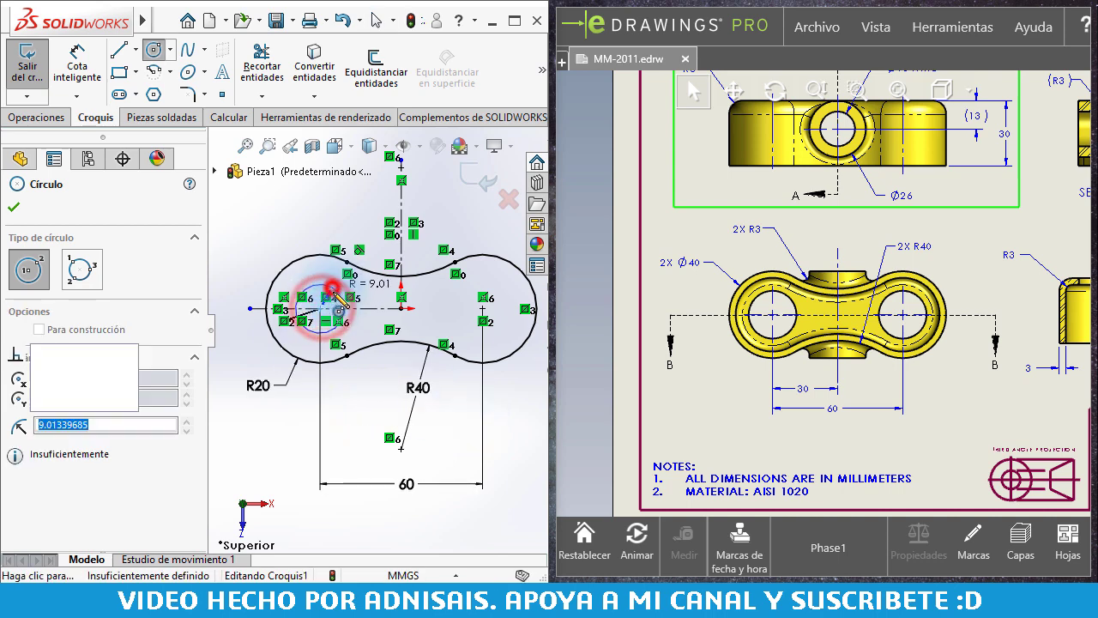
pyautogui.press('Escape')
pyautogui.click(332, 294)
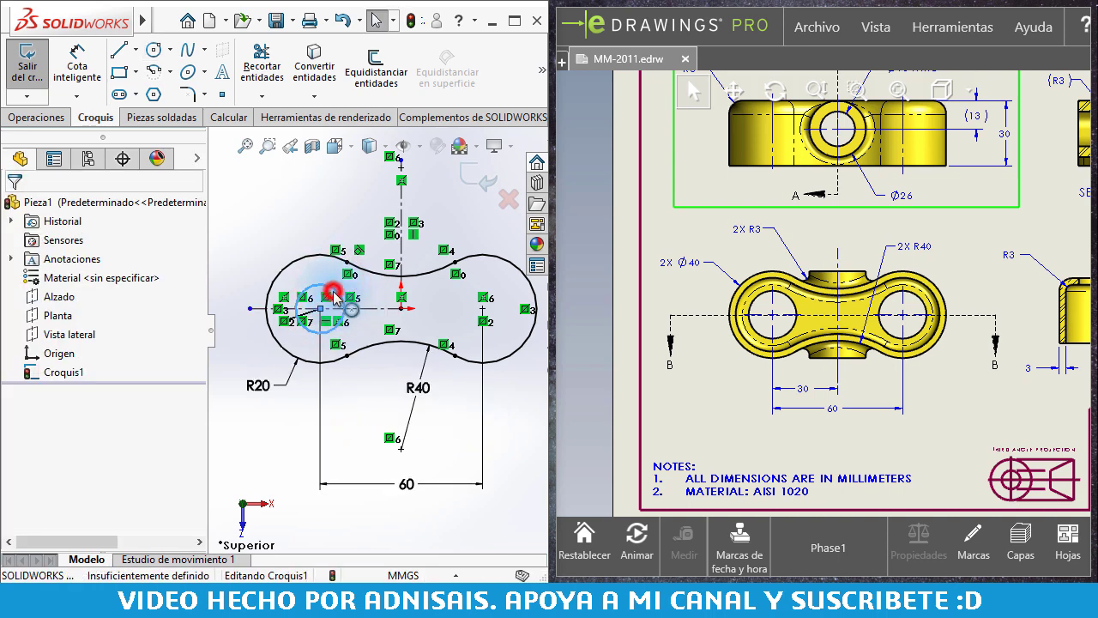
pyautogui.click(402, 258)
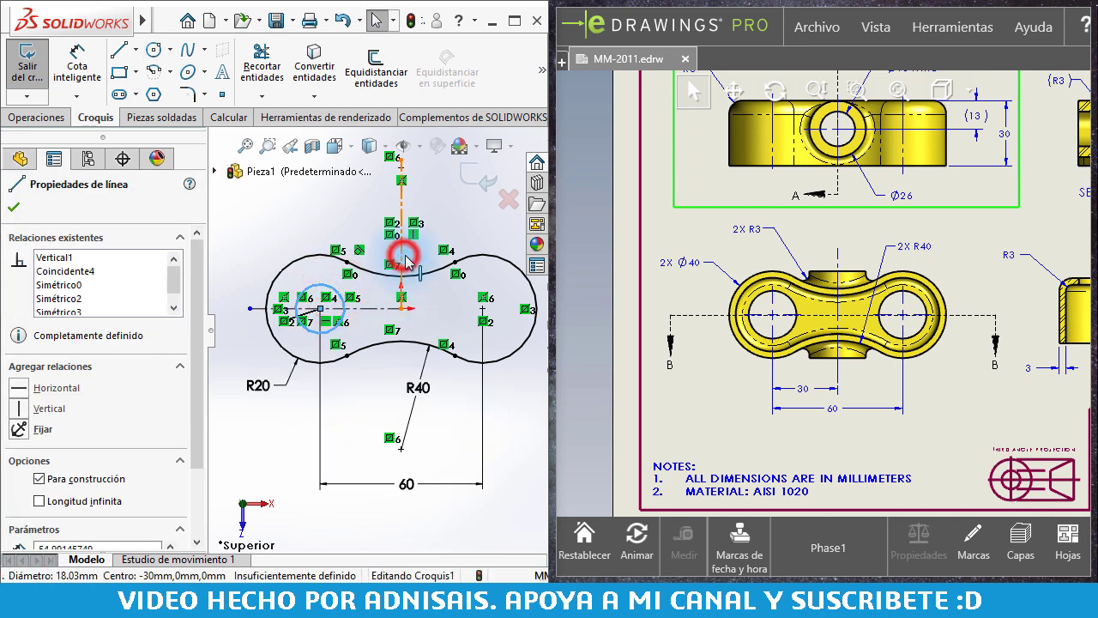
pyautogui.click(541, 70)
pyautogui.click(520, 117)
# Step: Dimension the left circle's diameter as Ø22
pyautogui.moveTo(381, 396); pyautogui.dragTo(375, 238, button='right')
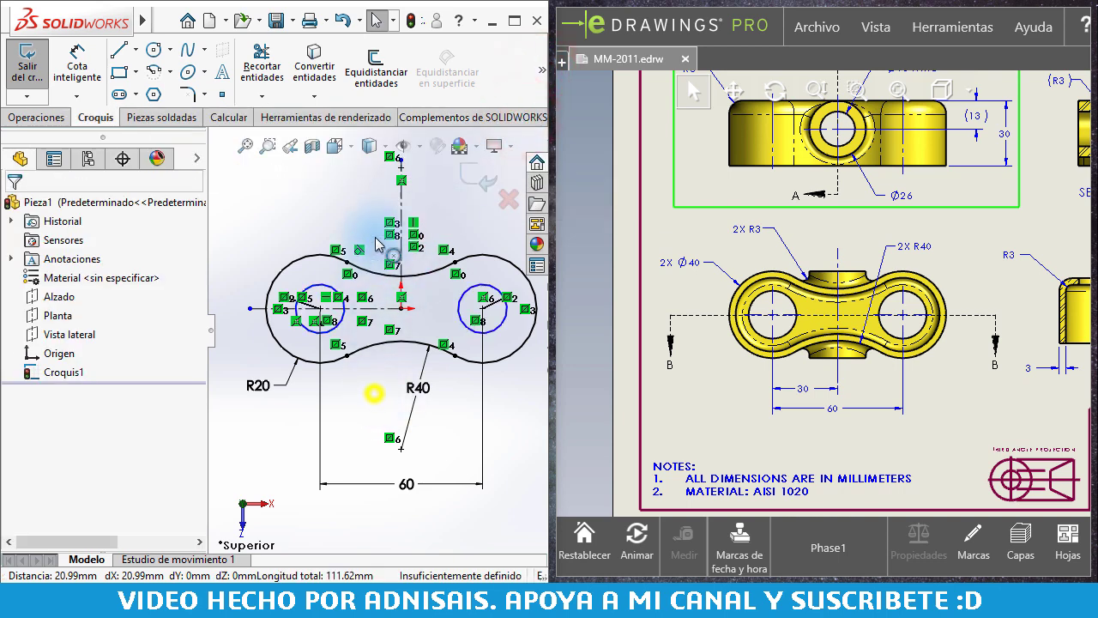
pyautogui.scroll(2, 723, 216)
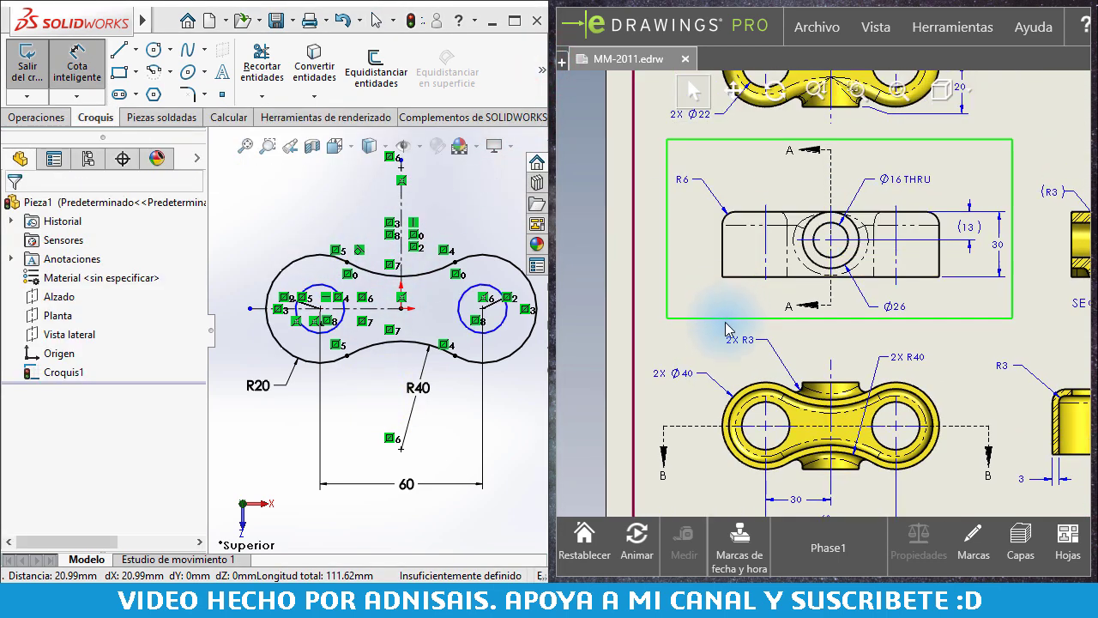
pyautogui.scroll(3, 734, 185)
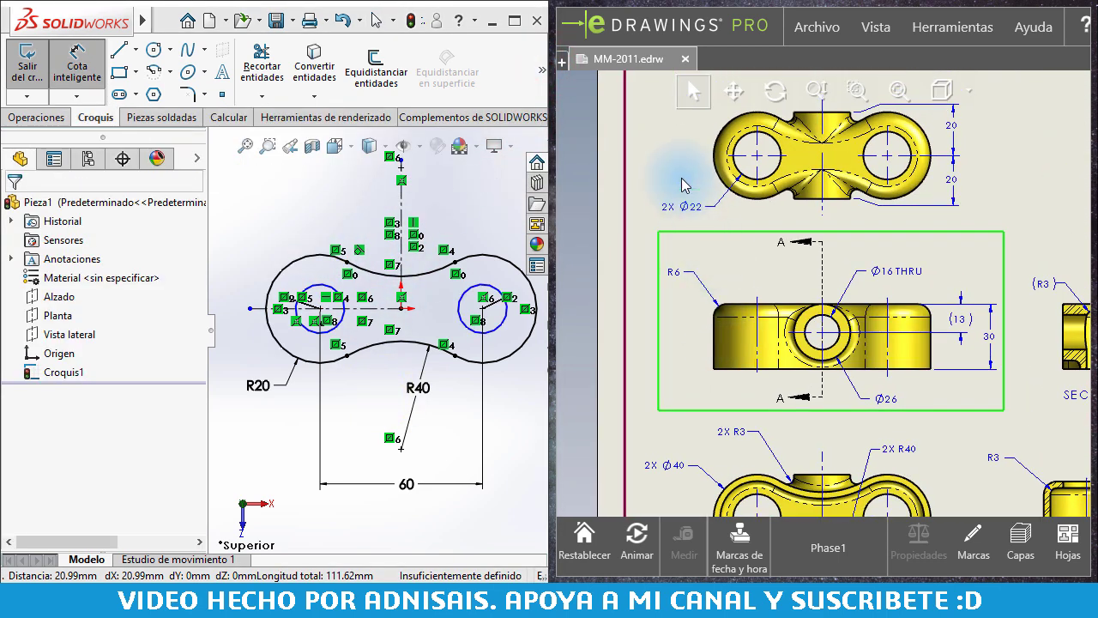
pyautogui.click(320, 292)
pyautogui.doubleClick(277, 209)
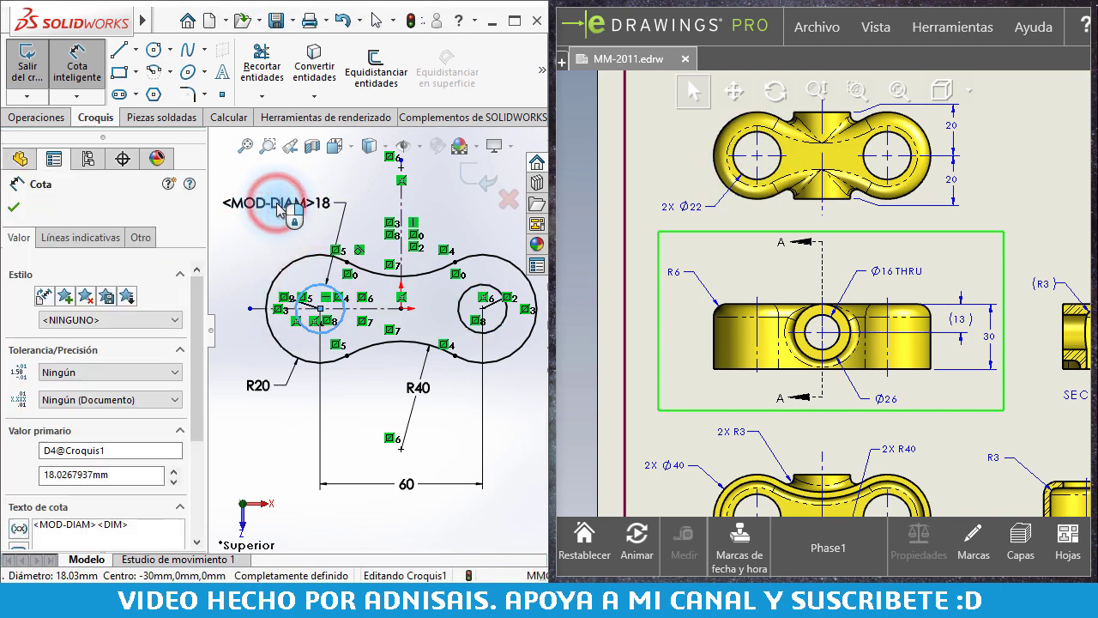
pyautogui.write('22')
pyautogui.press('Return')
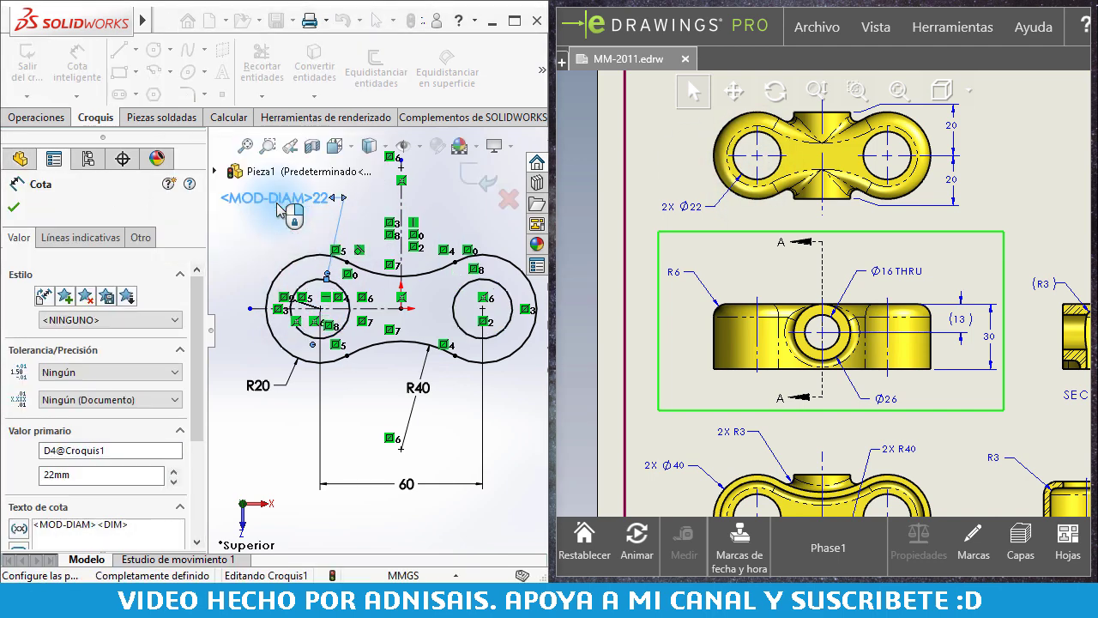
pyautogui.press('Escape')
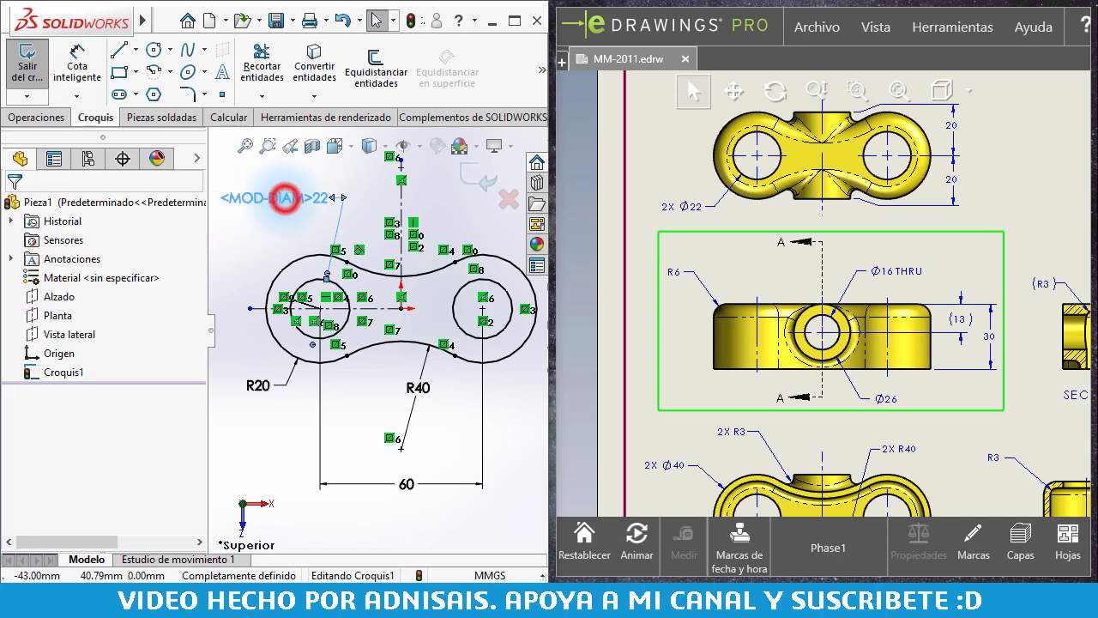
# Step: Edit the Ø22 dimension's properties, giving it the MOD-DIAM prefix
pyautogui.click(285, 197)
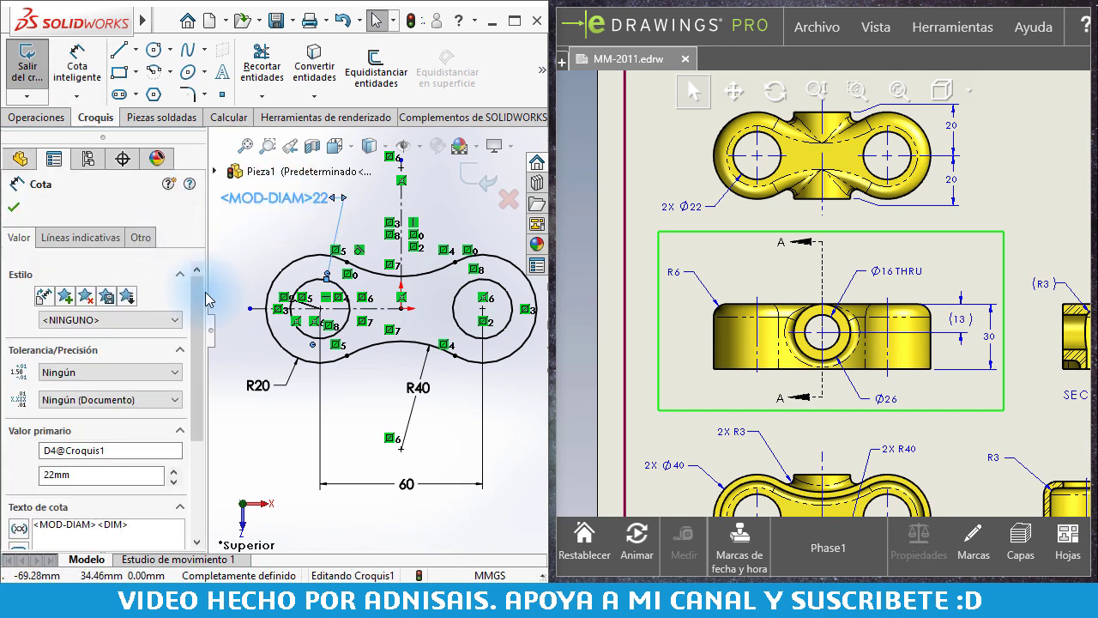
pyautogui.scroll(-3, 197, 296)
pyautogui.scroll(-2, 172, 360)
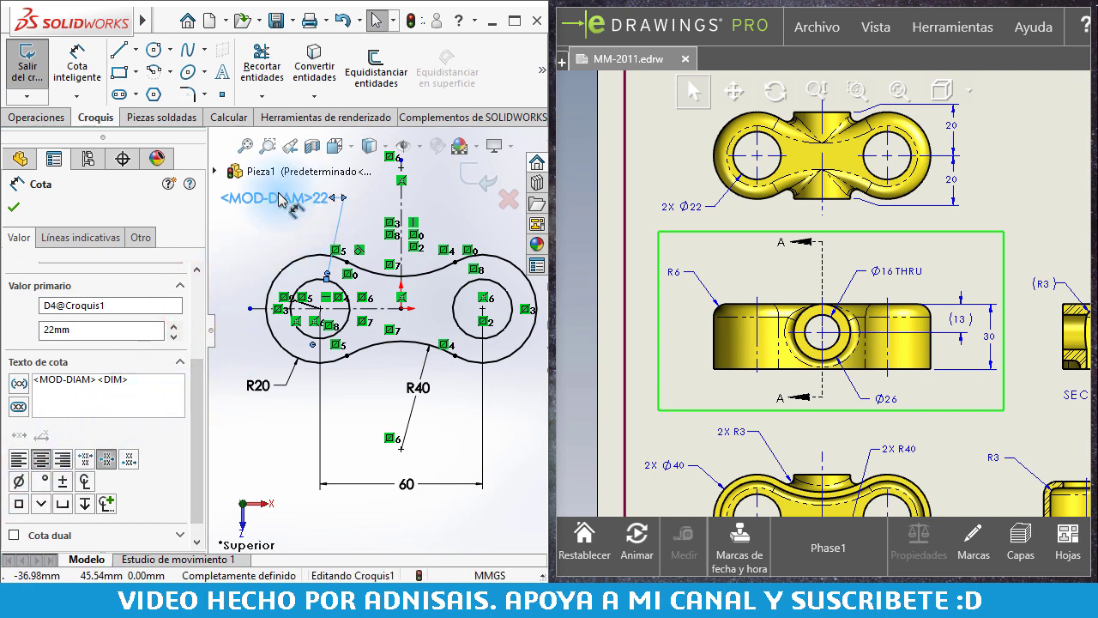
pyautogui.click(196, 310)
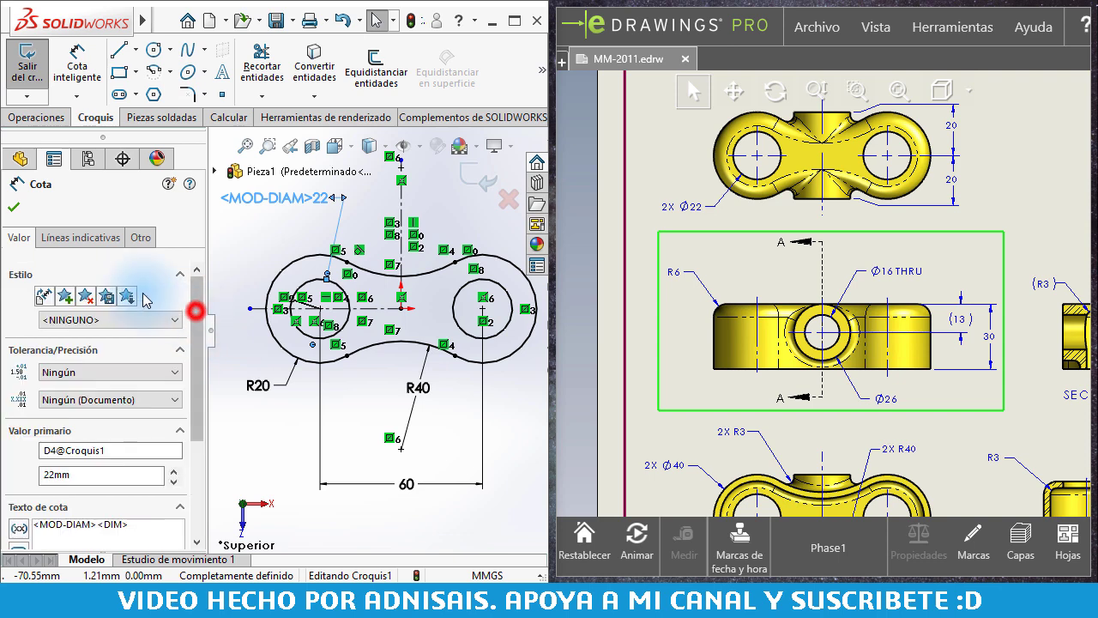
pyautogui.click(13, 206)
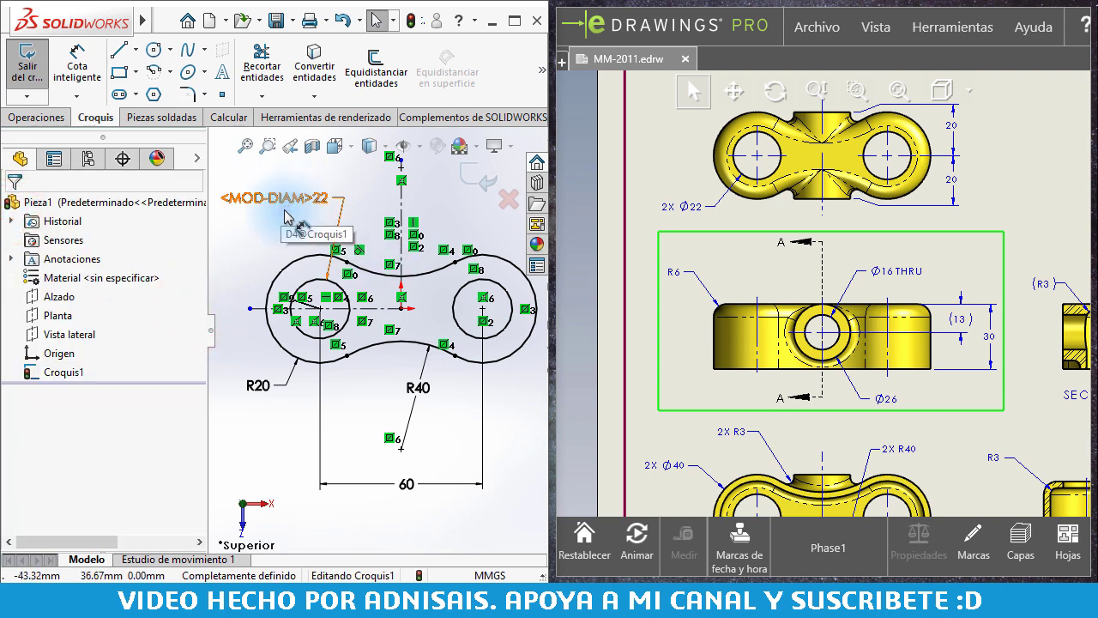
pyautogui.click(268, 245)
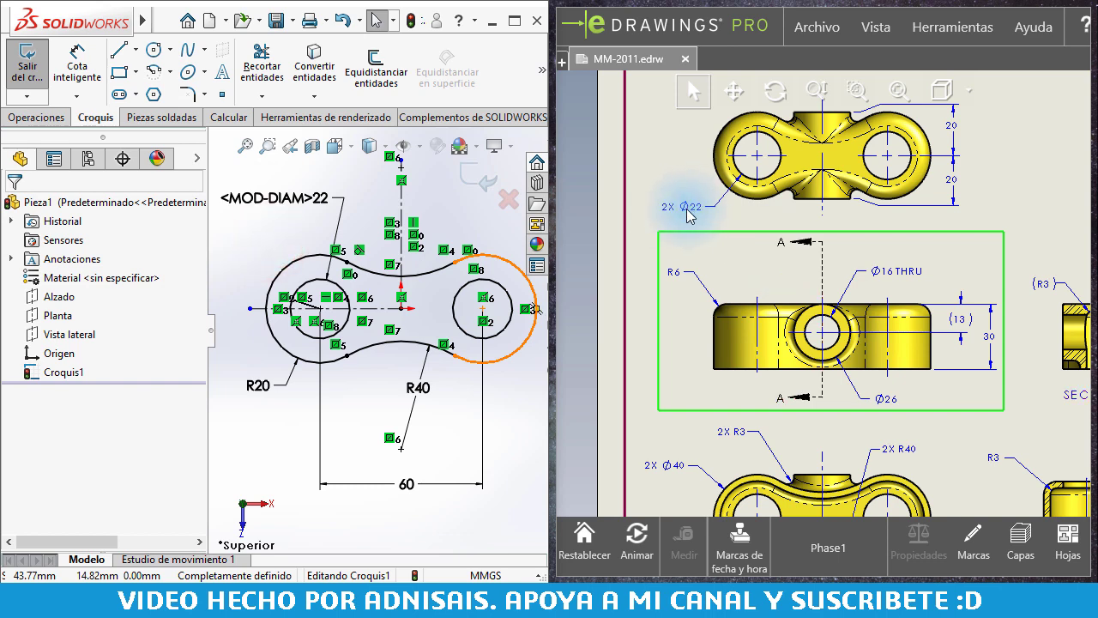
pyautogui.scroll(3, 386, 361)
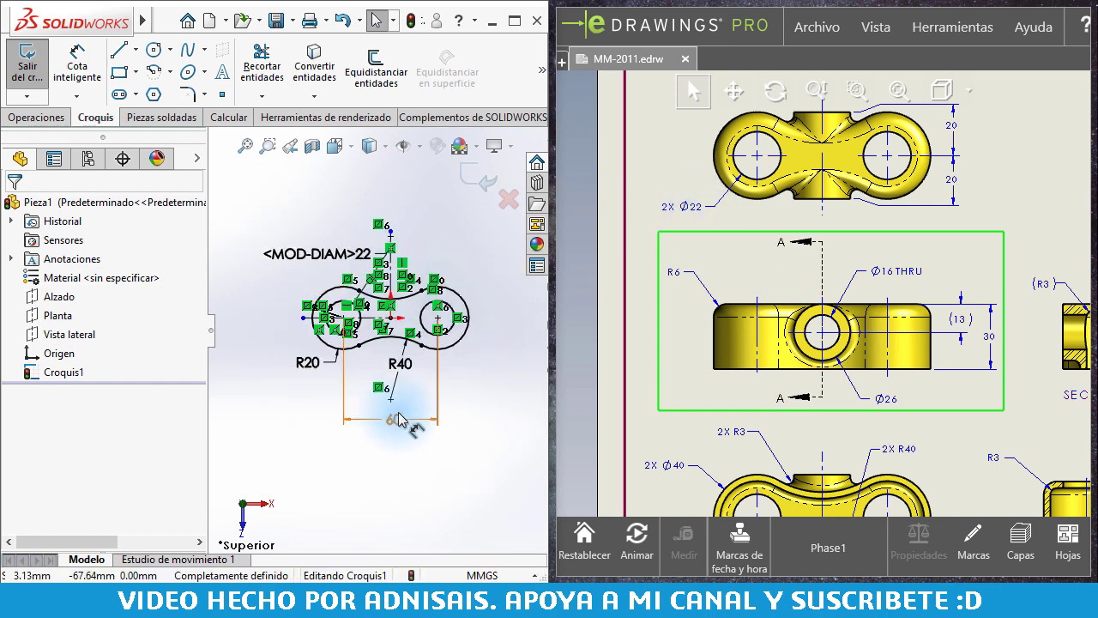
# Step: Extrude the outer dog-bone contour 10 mm as Saliente-Extruir1
pyautogui.click(25, 116)
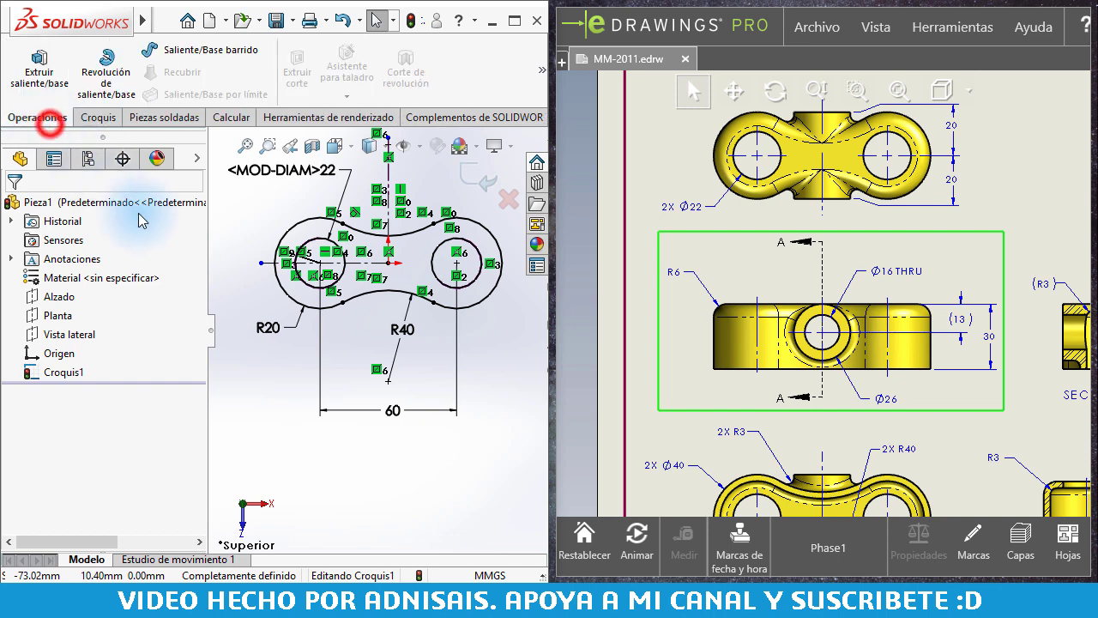
pyautogui.click(20, 77)
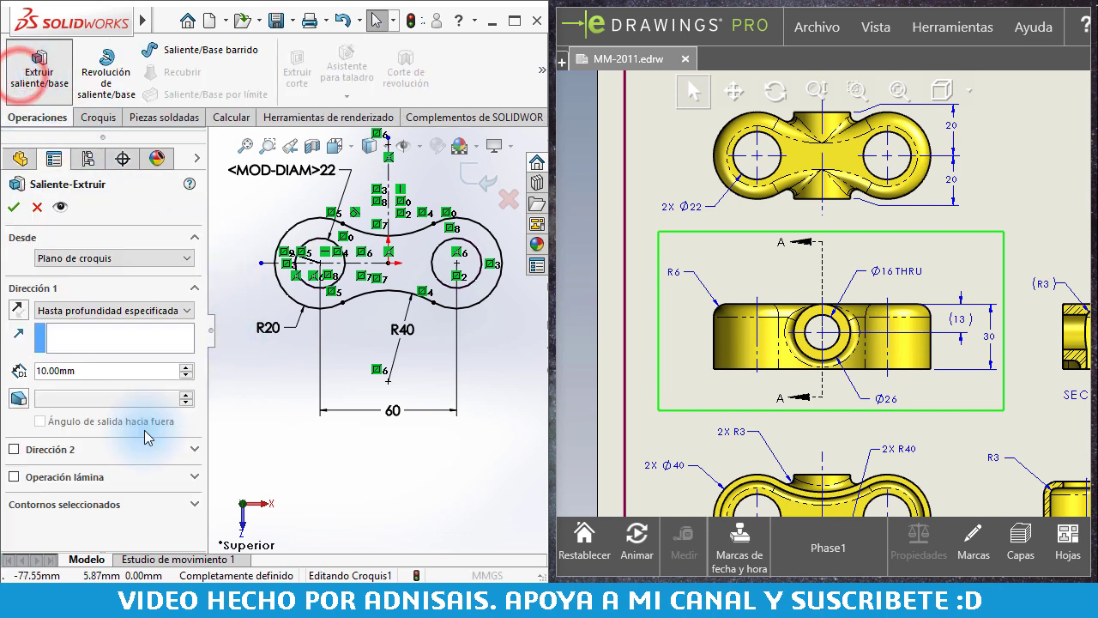
pyautogui.click(142, 500)
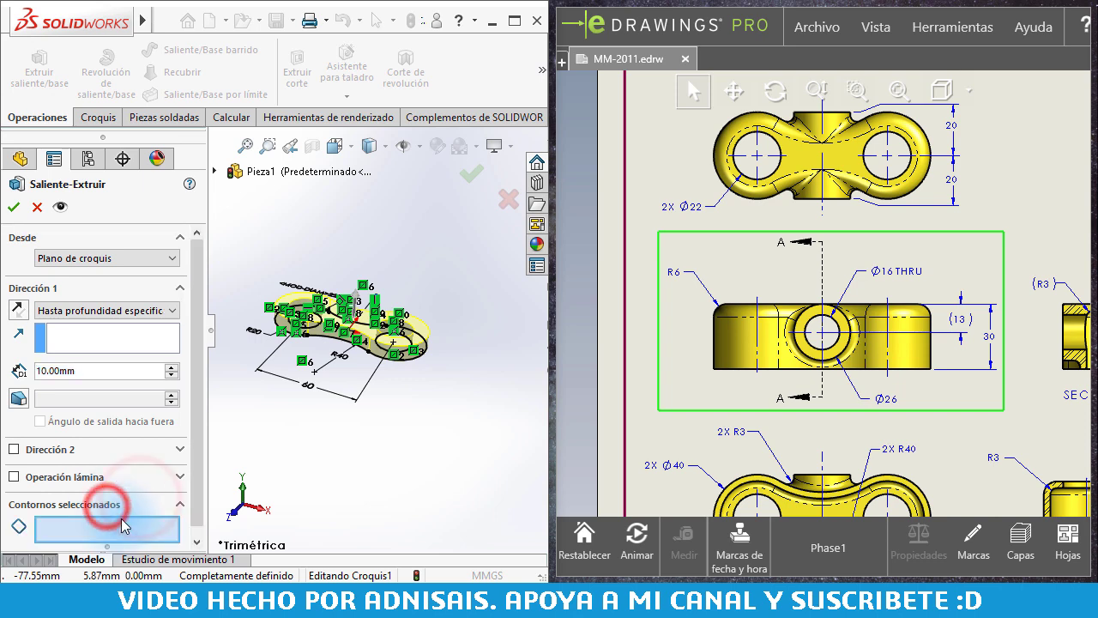
pyautogui.click(120, 525)
pyautogui.click(374, 359)
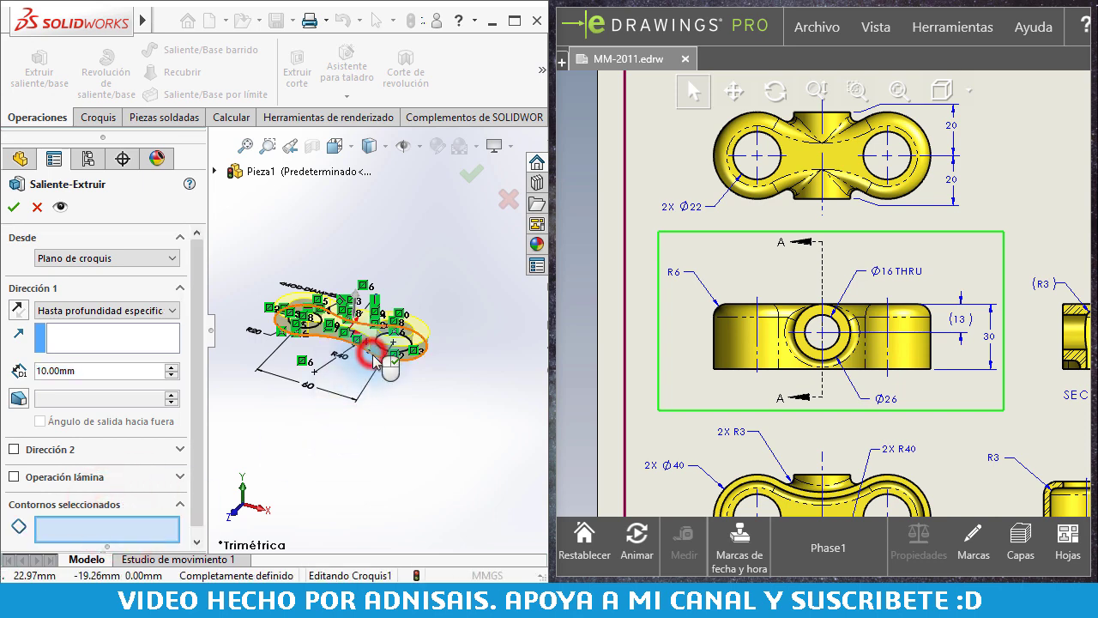
pyautogui.scroll(-3, 378, 360)
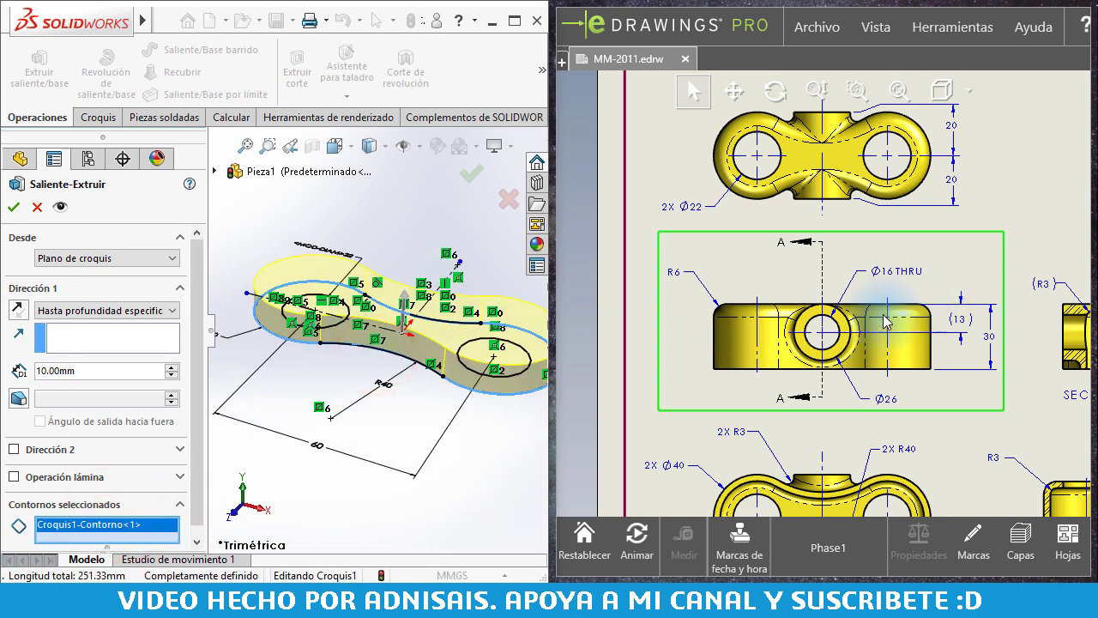
pyautogui.moveTo(862, 324); pyautogui.dragTo(804, 305, button='middle')
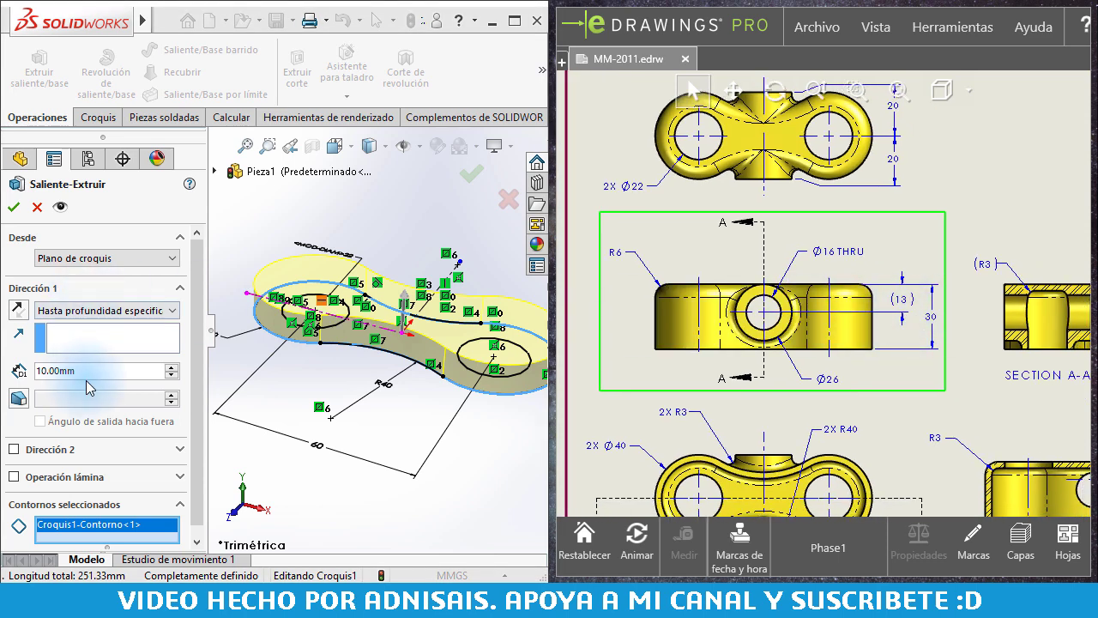
pyautogui.click(171, 368)
pyautogui.click(171, 367)
pyautogui.press('Return')
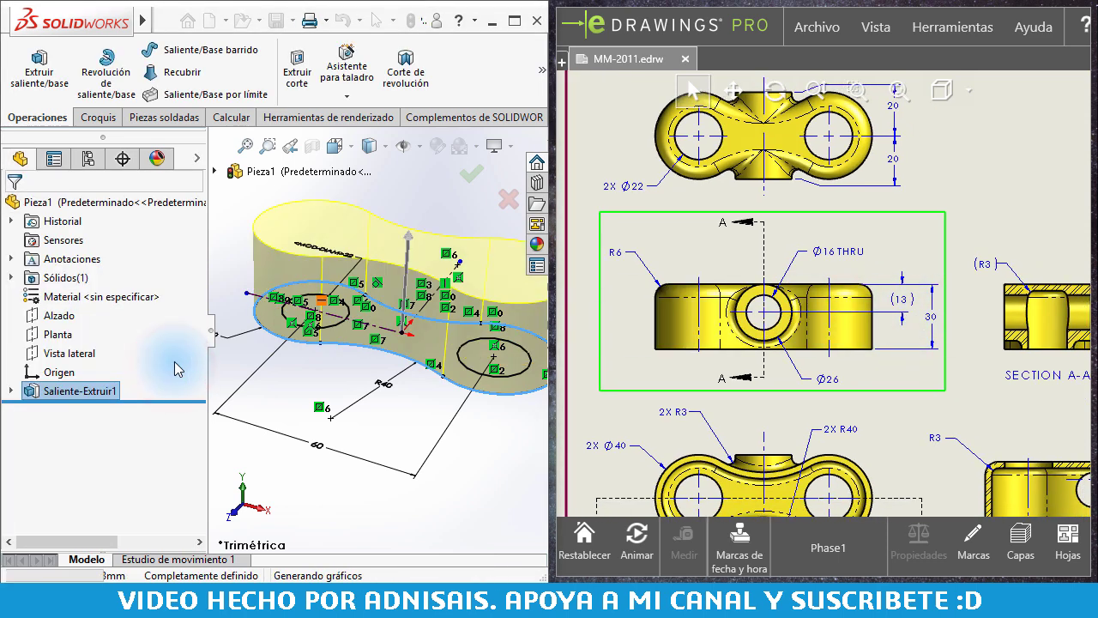
# Step: Switch the model display to Perspectiva
pyautogui.click(540, 83)
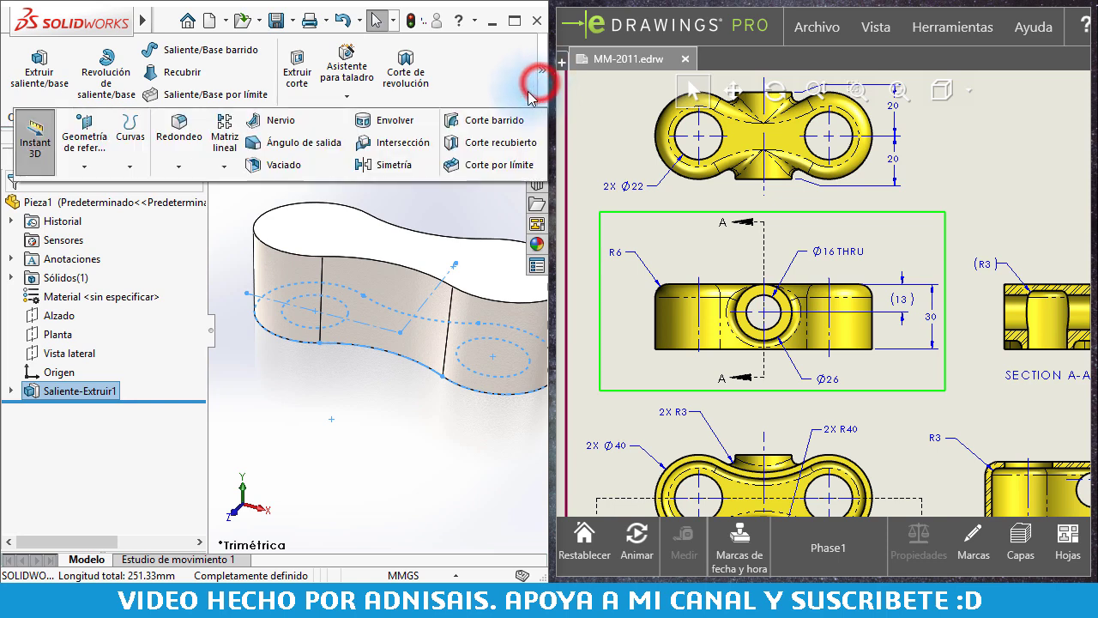
pyautogui.click(26, 131)
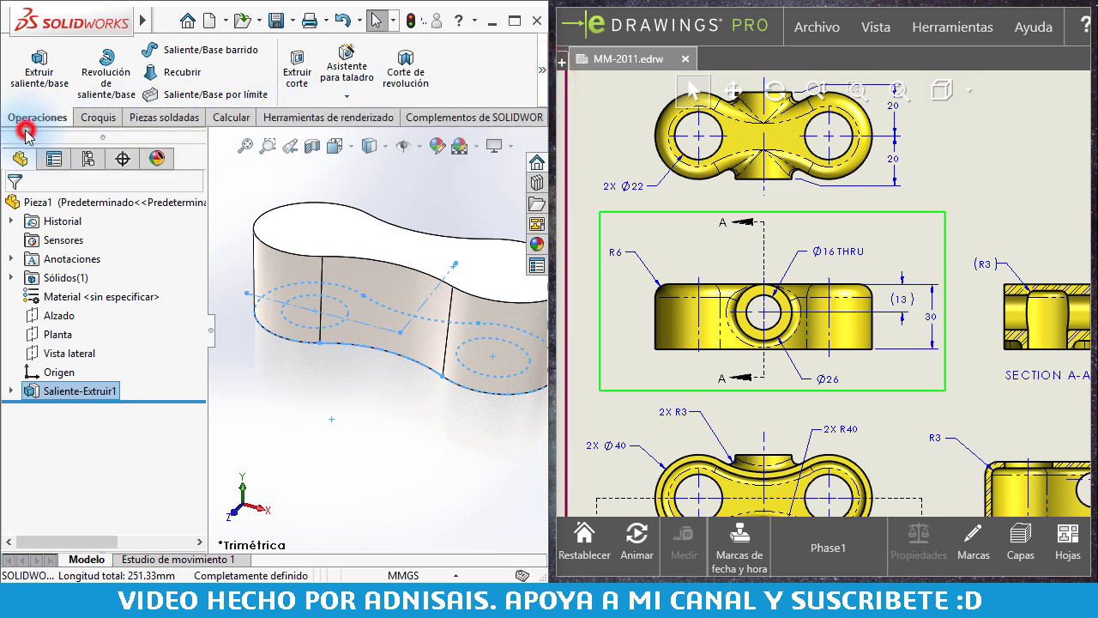
pyautogui.click(98, 117)
pyautogui.click(540, 83)
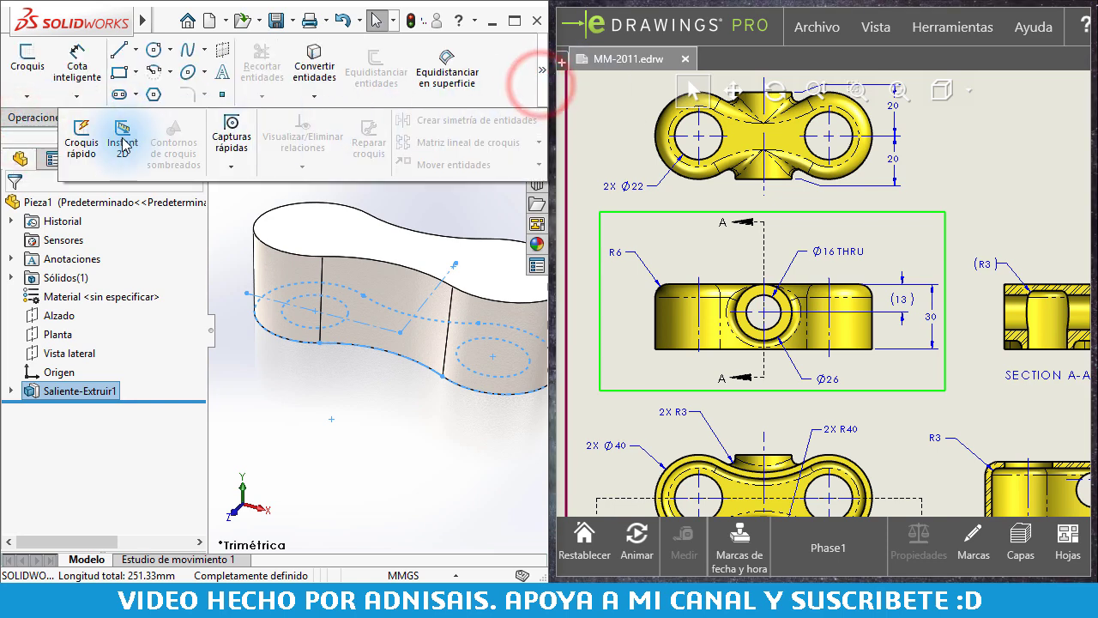
pyautogui.click(38, 117)
pyautogui.click(404, 200)
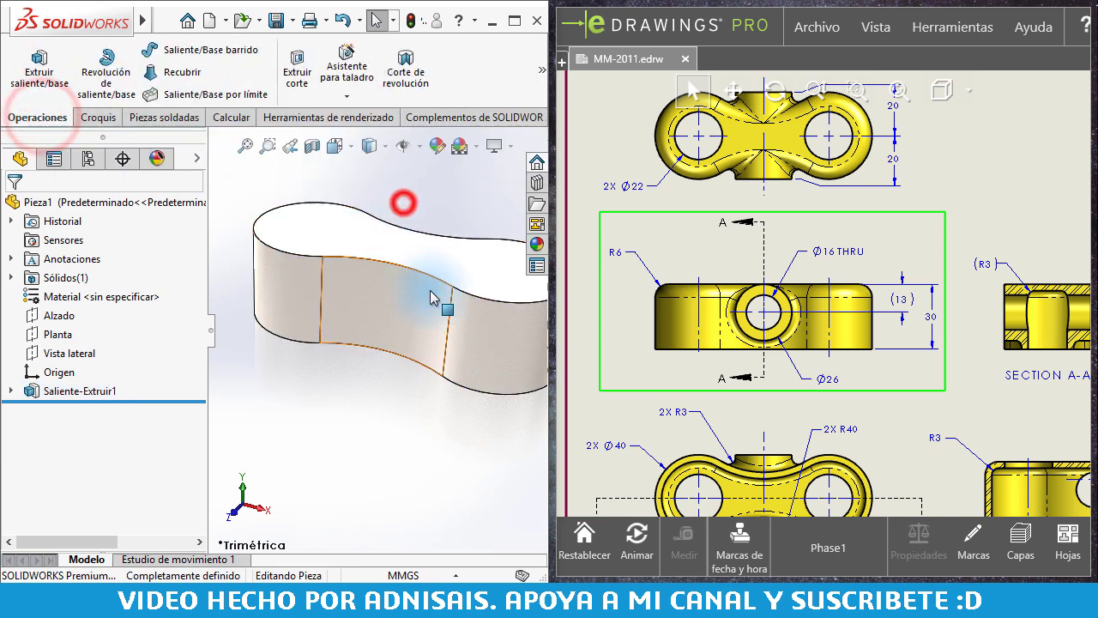
pyautogui.click(513, 146)
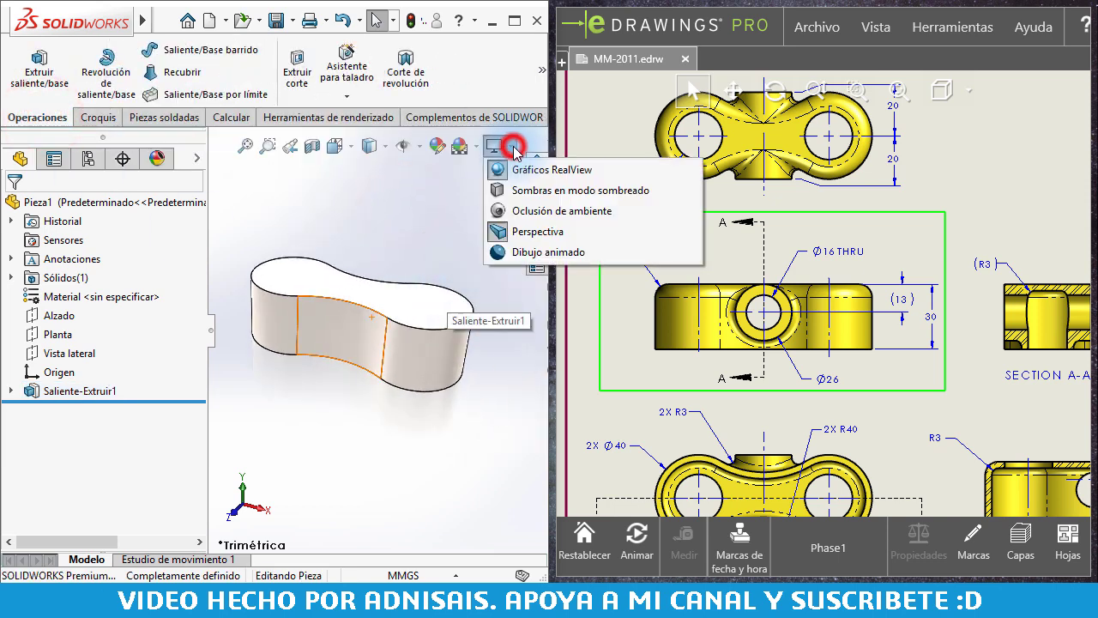
pyautogui.click(514, 232)
pyautogui.click(424, 221)
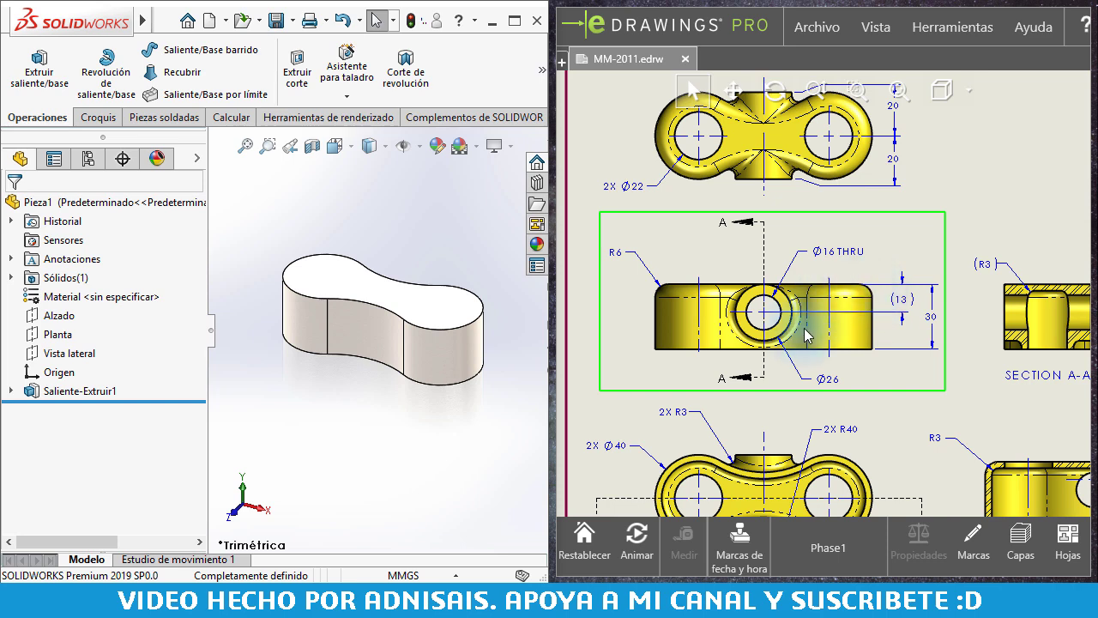
# Step: Pan and zoom the reference drawing to study Section A-A and Section B-B
pyautogui.moveTo(841, 323)
pyautogui.mouseDown()
pyautogui.moveTo(825, 259)
pyautogui.moveTo(729, 356)
pyautogui.mouseUp()
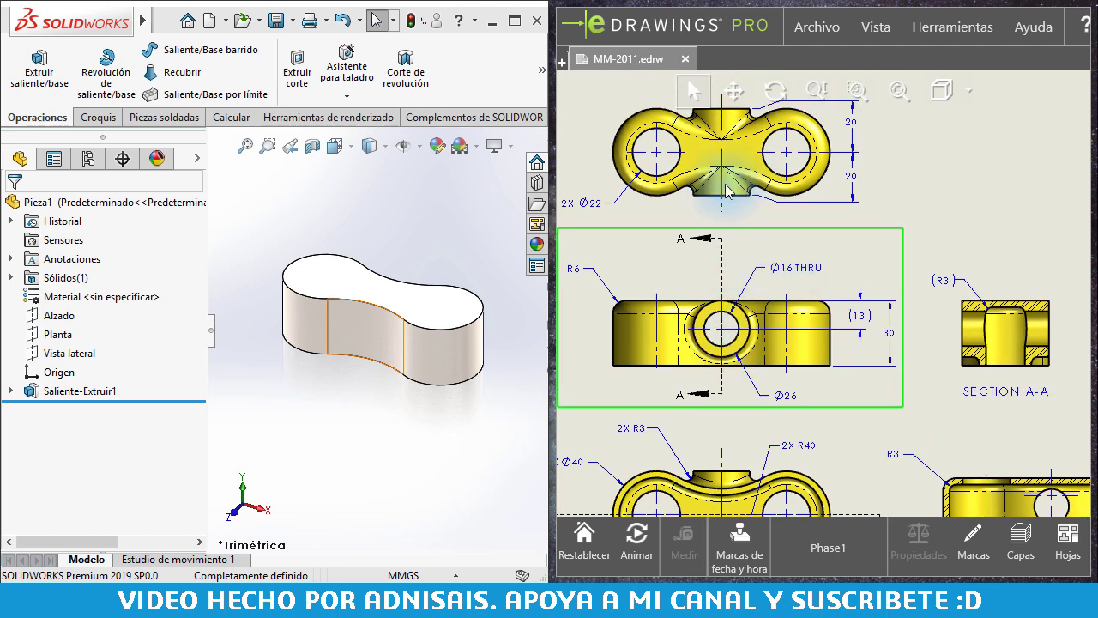
pyautogui.scroll(-5, 768, 329)
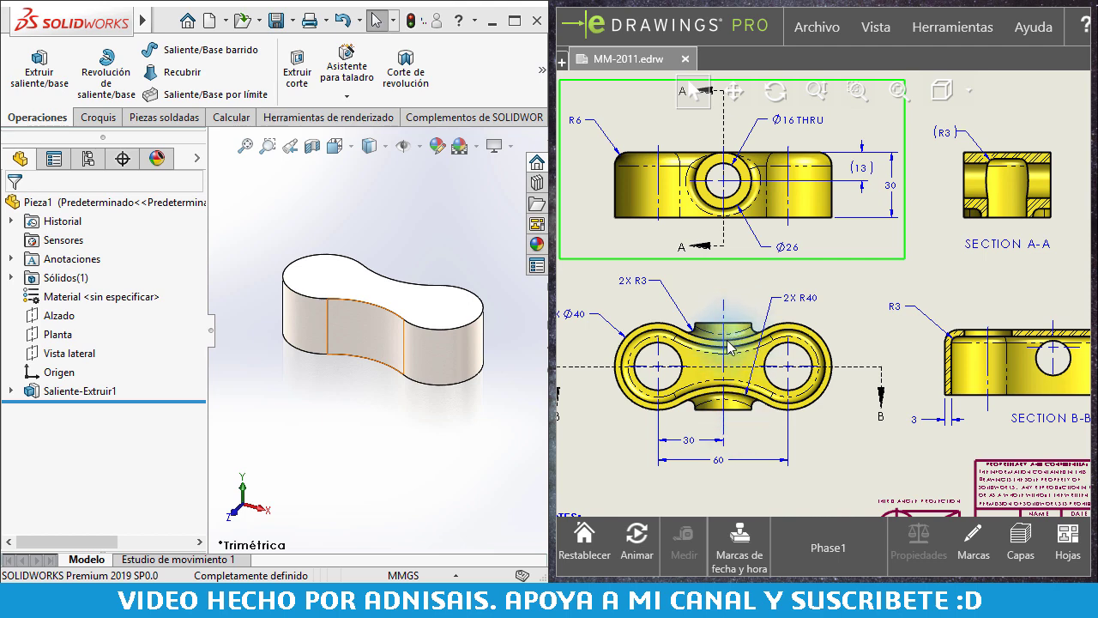
pyautogui.scroll(1, 815, 292)
pyautogui.hscroll(1, 815, 292)
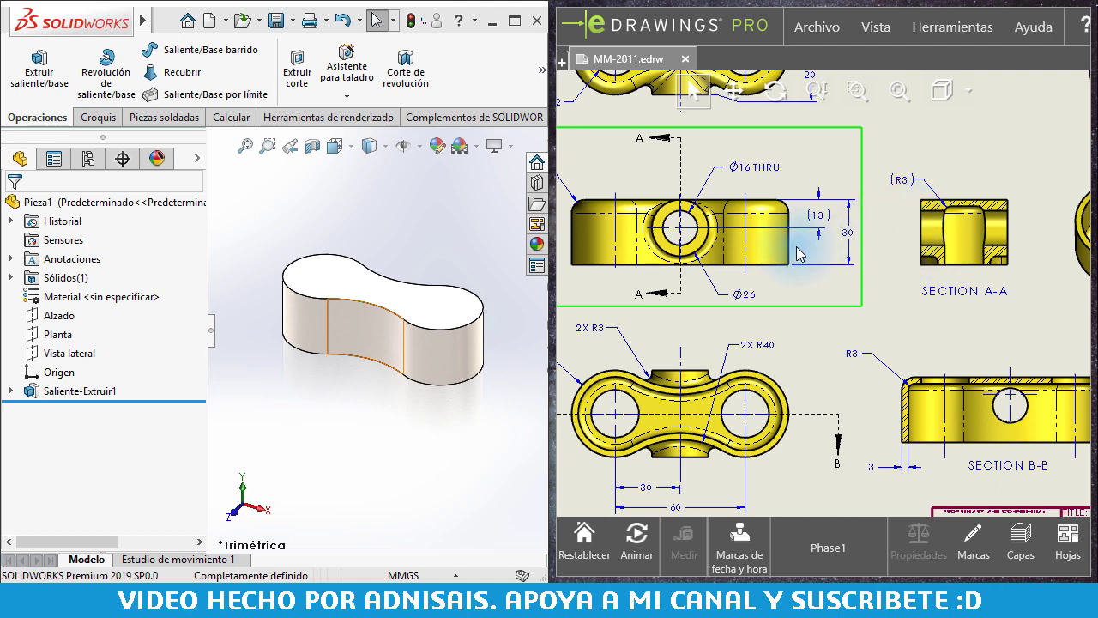
pyautogui.moveTo(796, 245); pyautogui.dragTo(822, 247, button='middle')
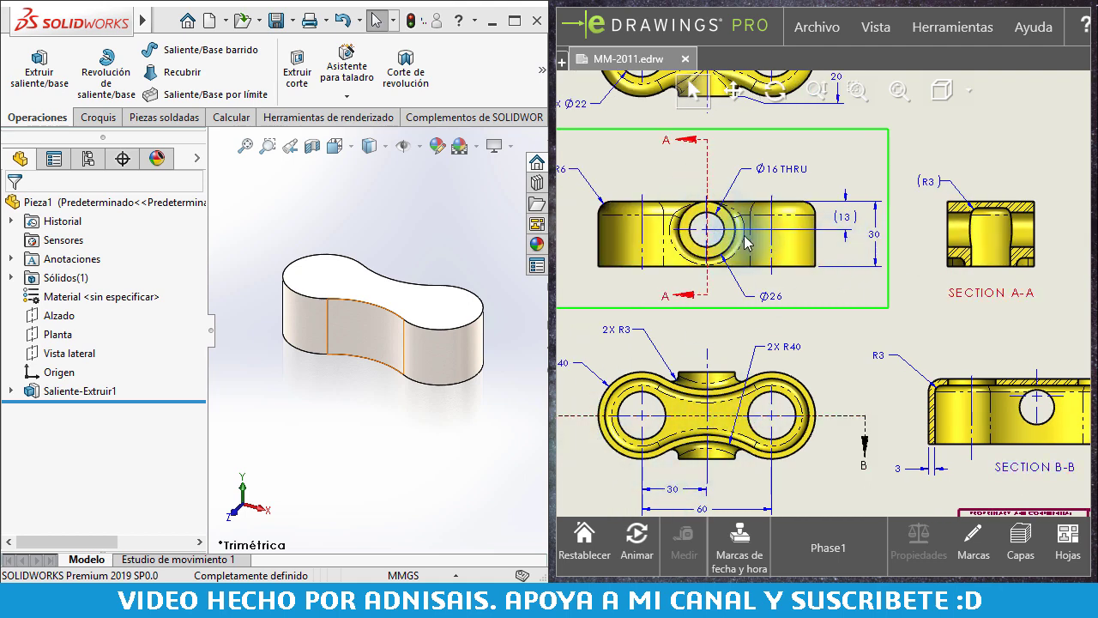
pyautogui.scroll(2, 729, 369)
pyautogui.scroll(3, 701, 290)
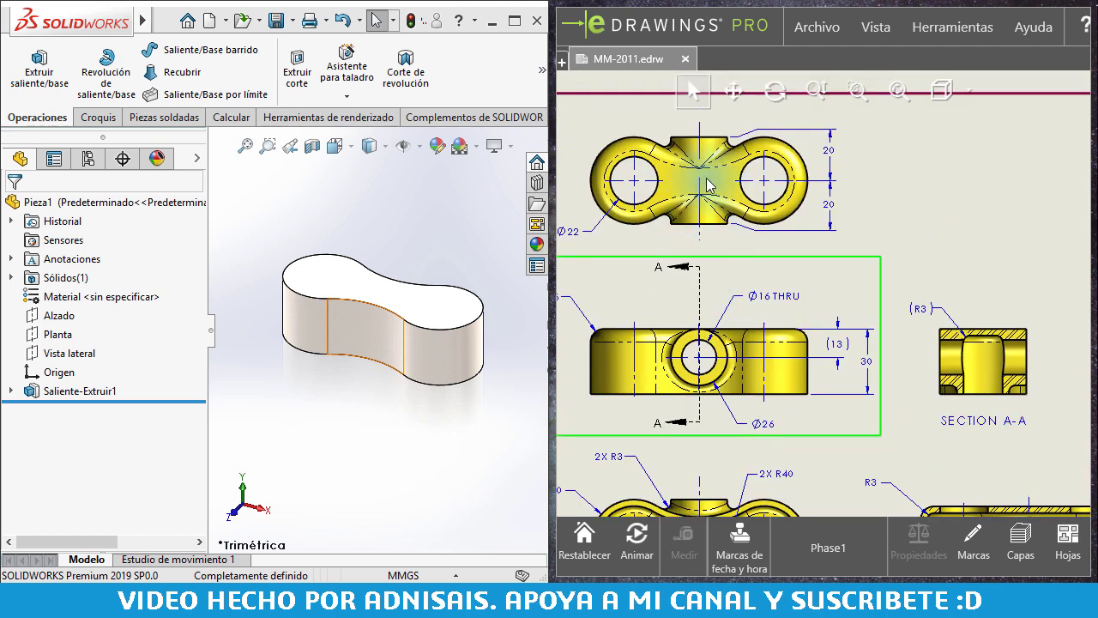
pyautogui.moveTo(704, 220); pyautogui.dragTo(724, 180, button='middle')
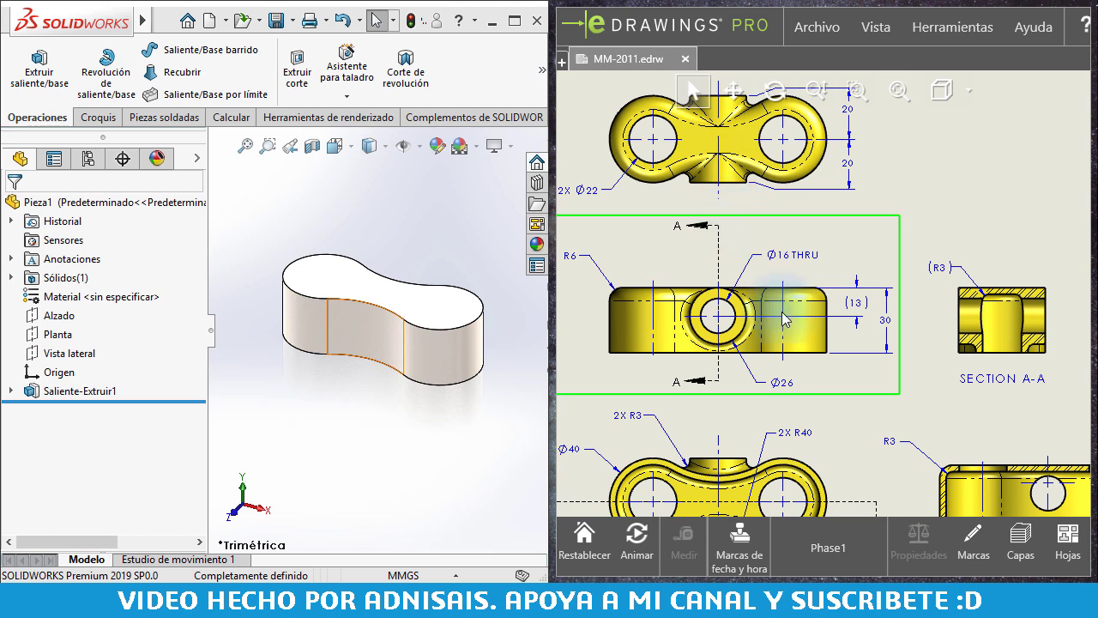
pyautogui.scroll(-2, 824, 343)
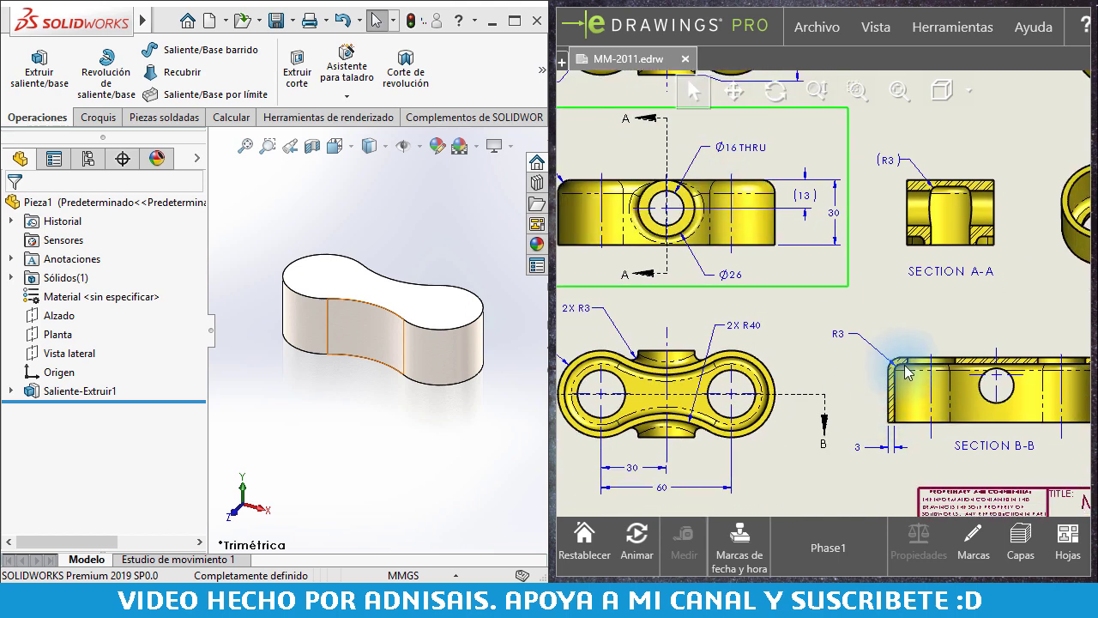
pyautogui.moveTo(908, 372); pyautogui.dragTo(838, 369, button='middle')
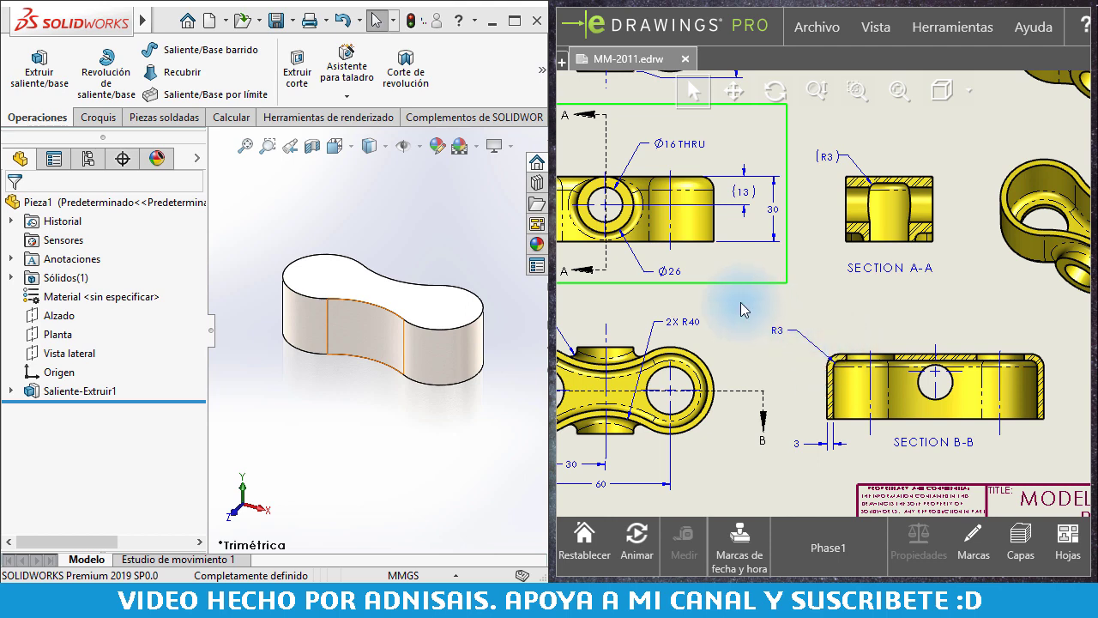
pyautogui.scroll(3, 741, 302)
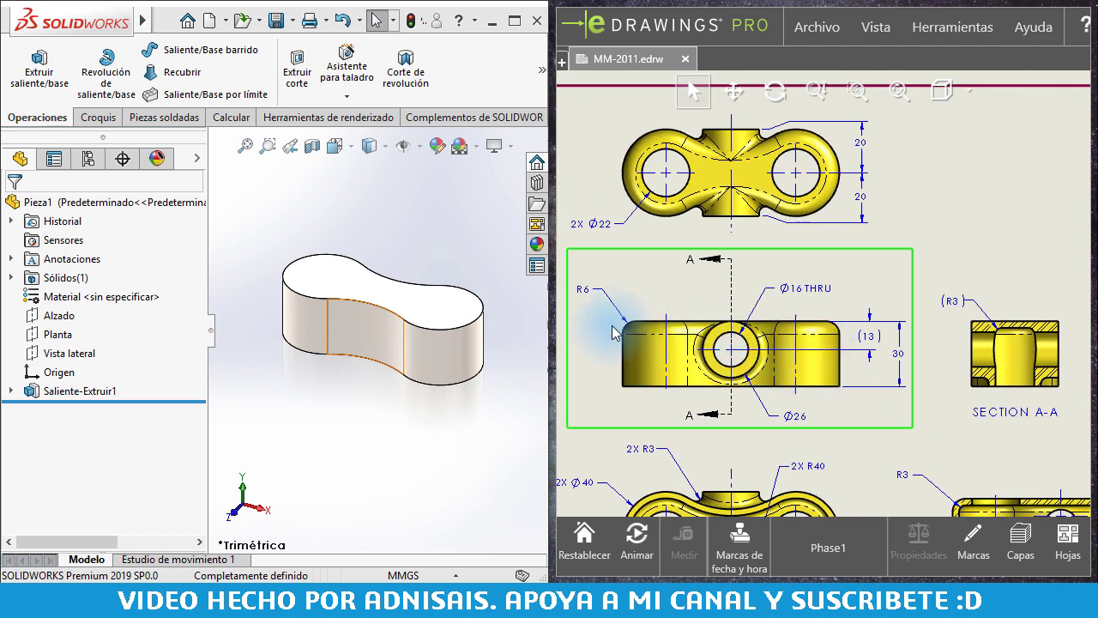
pyautogui.scroll(-3, 790, 322)
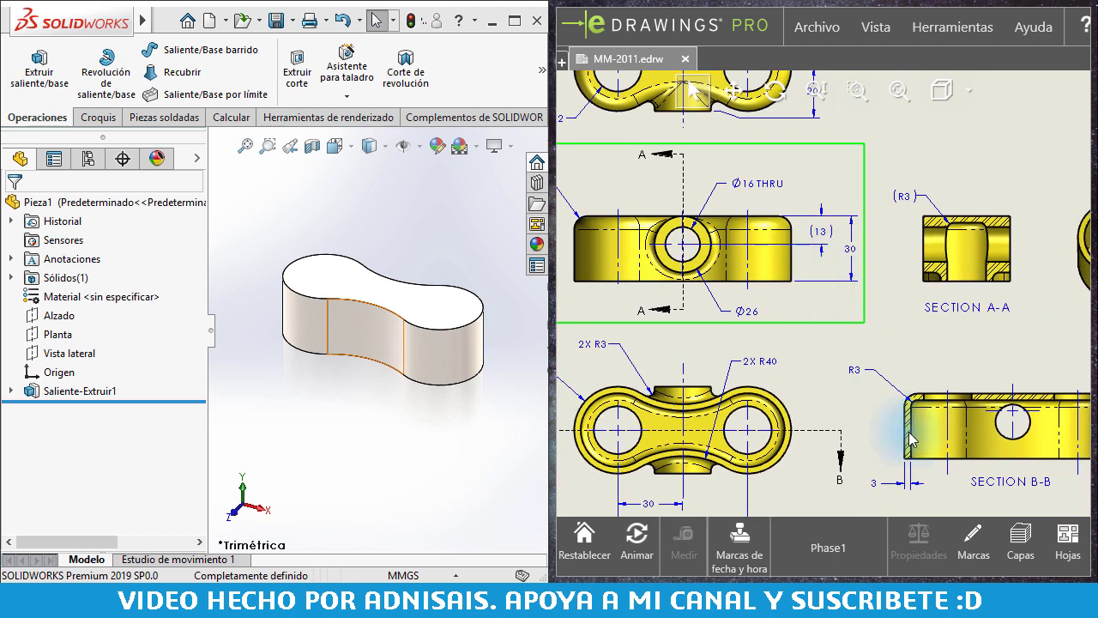
pyautogui.click(431, 413)
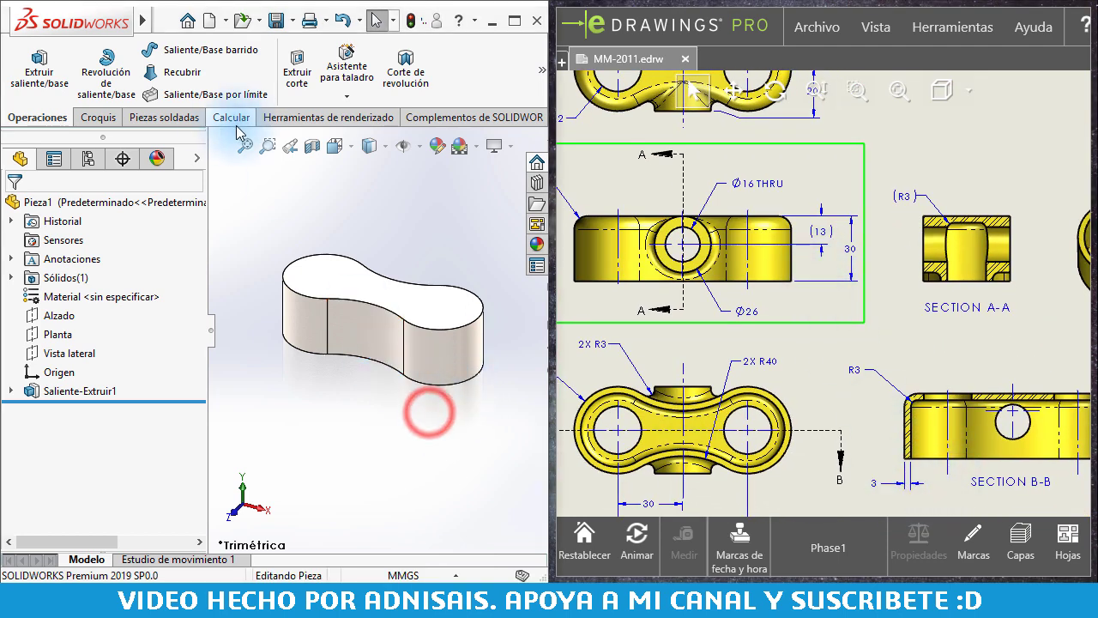
# Step: Fillet all edges of the top face with a 6 mm radius, creating Redondeo1
pyautogui.click(542, 71)
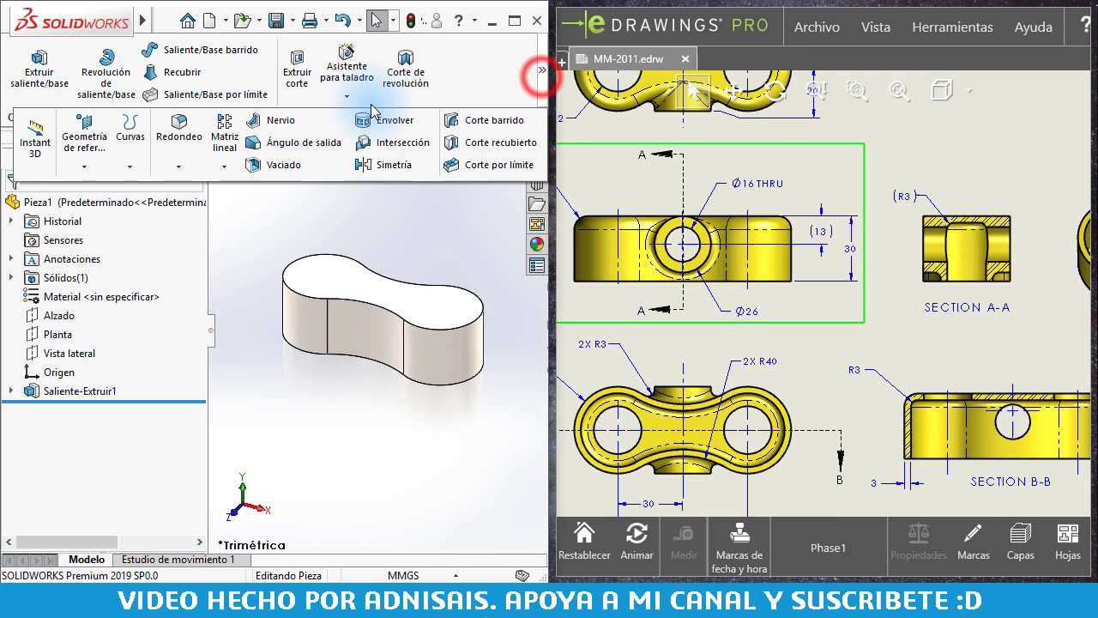
pyautogui.click(174, 139)
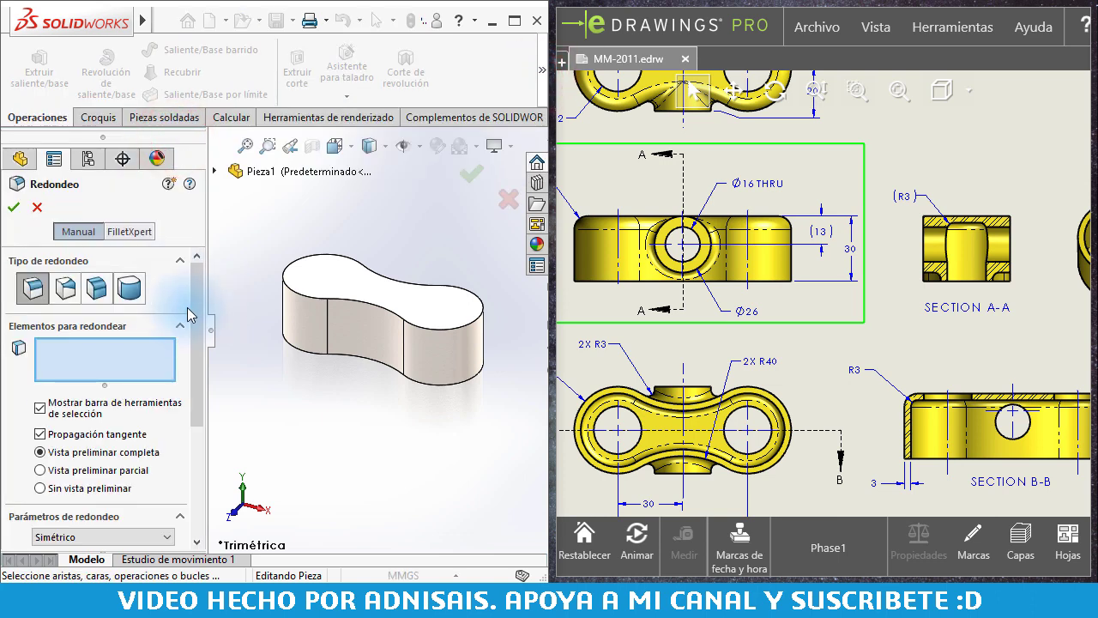
pyautogui.moveTo(195, 348); pyautogui.dragTo(197, 442)
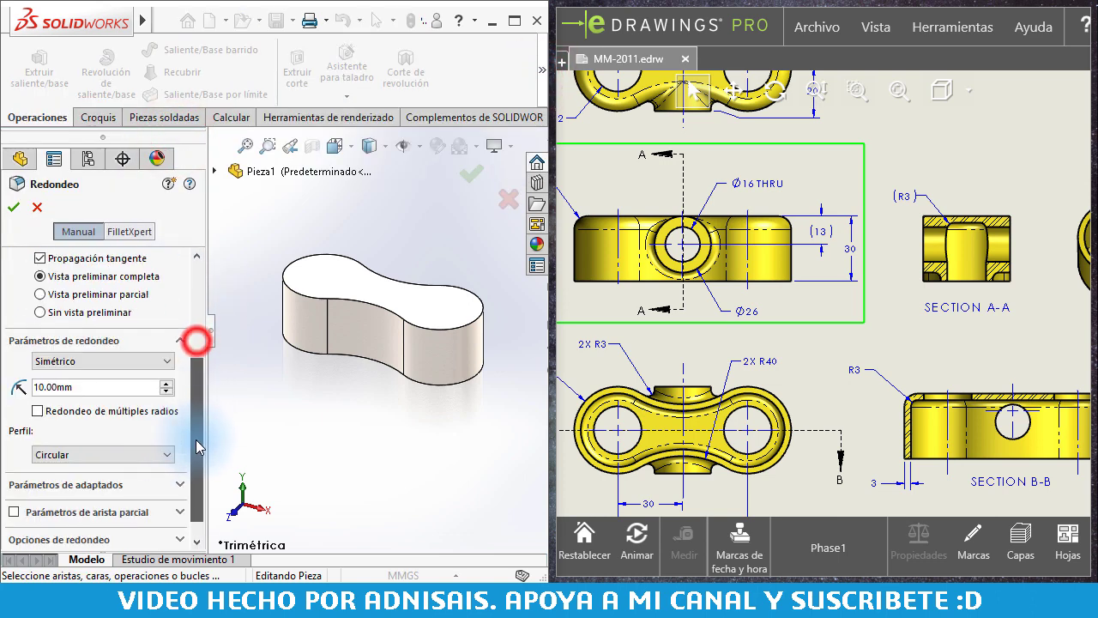
pyautogui.click(112, 381)
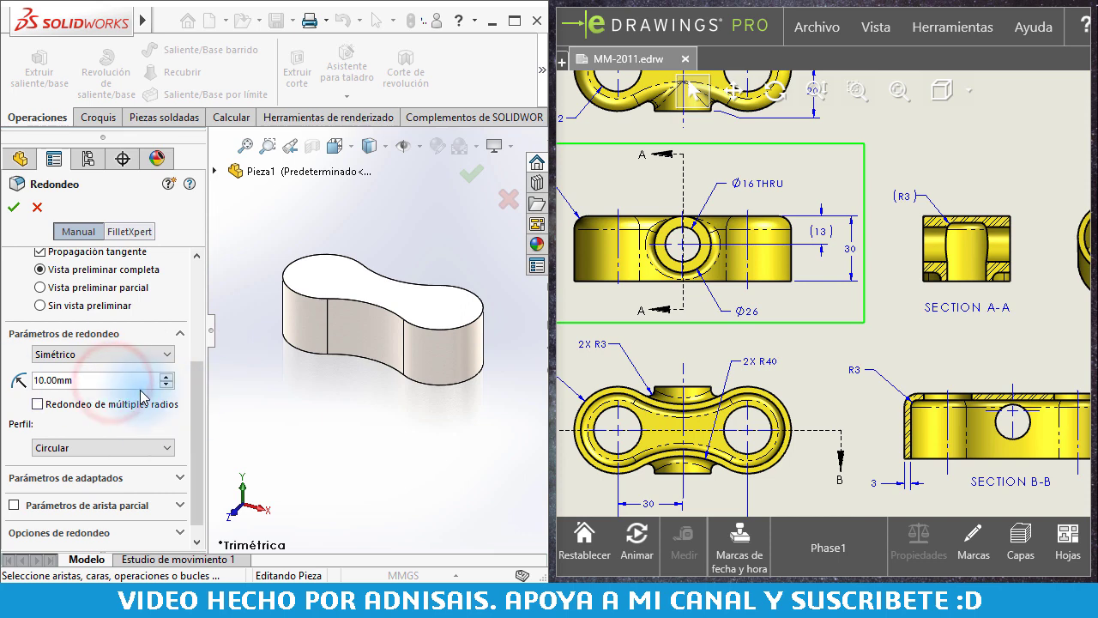
pyautogui.write('6')
pyautogui.click(259, 390)
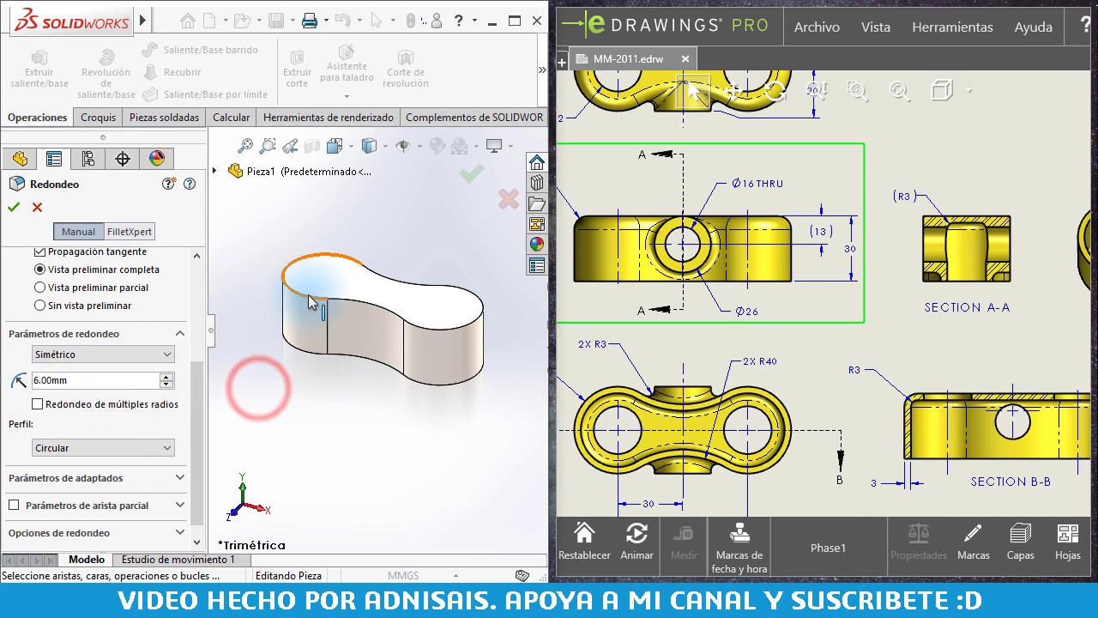
pyautogui.click(300, 289)
pyautogui.click(14, 206)
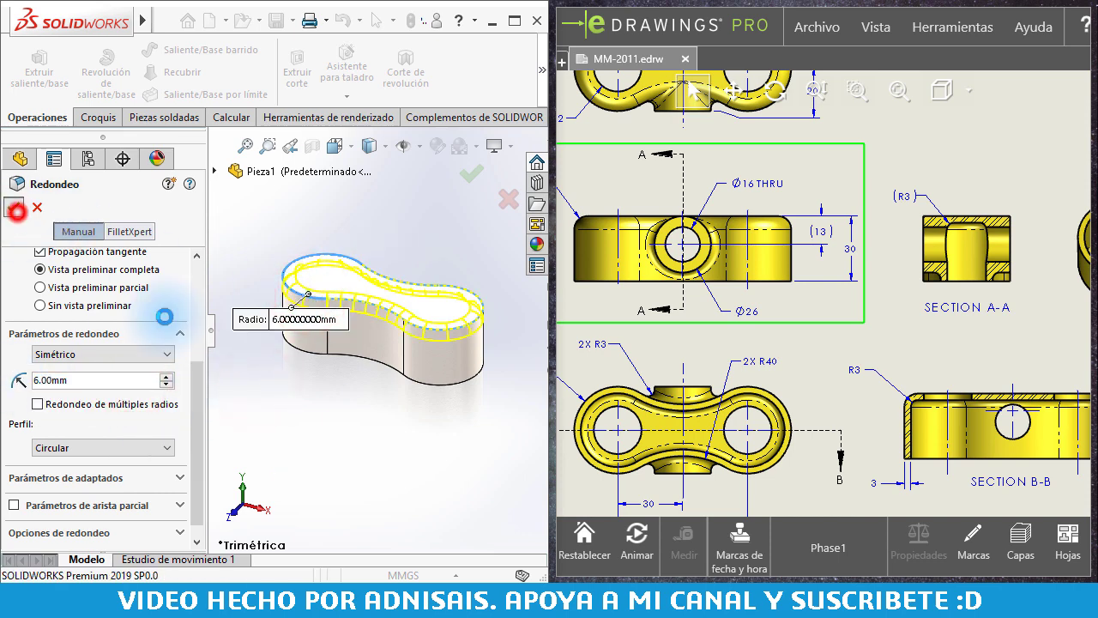
pyautogui.click(312, 379)
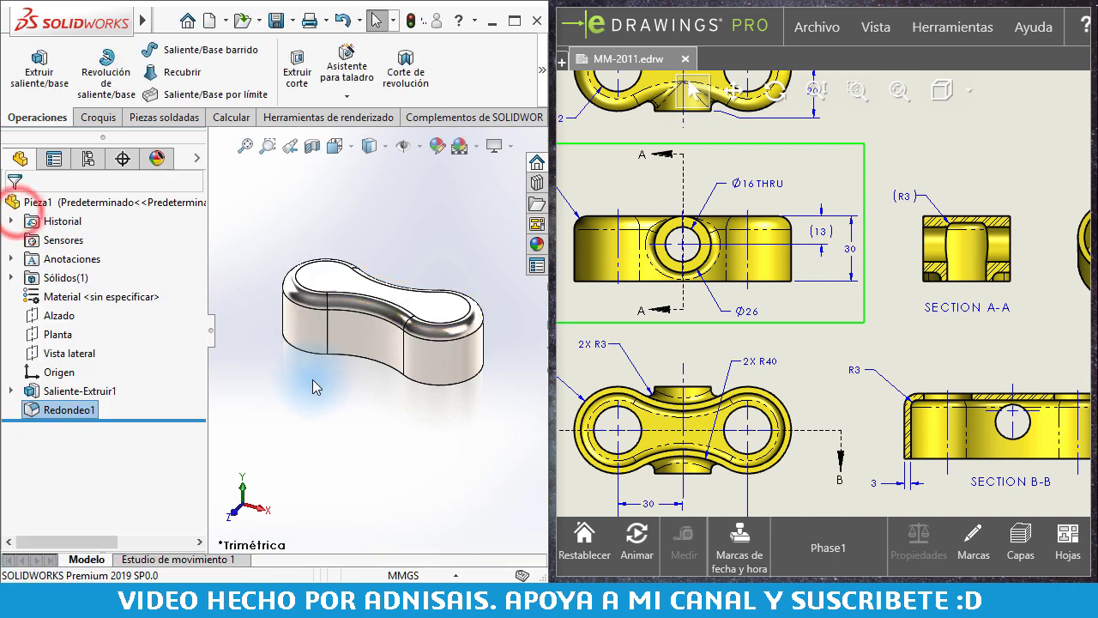
pyautogui.click(541, 70)
# Step: Shell the part to a 3 mm wall, removing the flat bottom face, to create Vaciado1
pyautogui.click(265, 163)
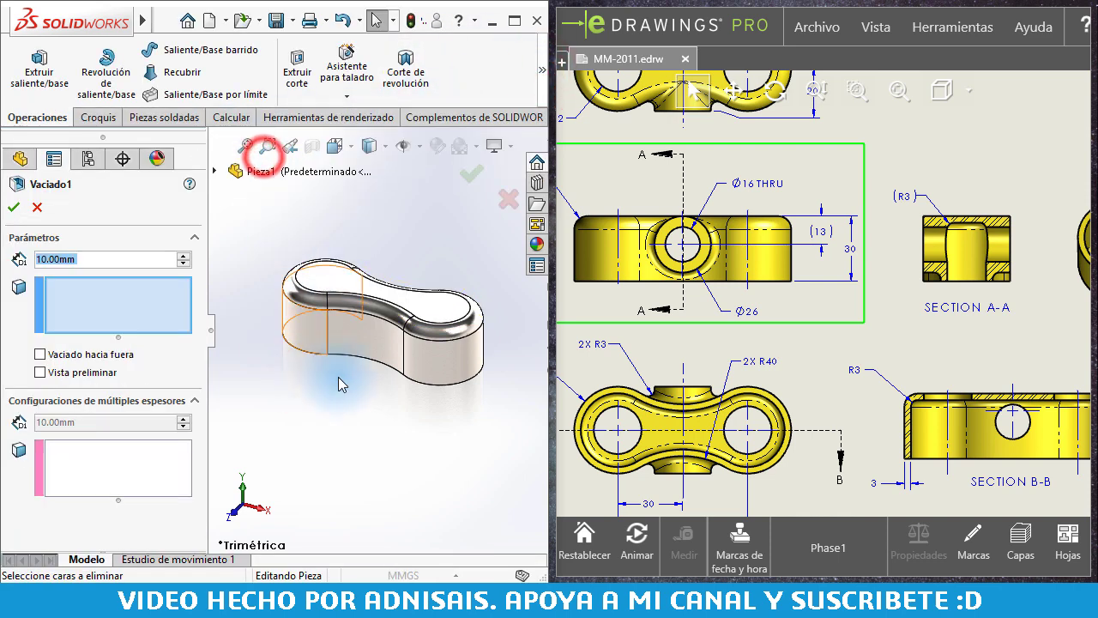
pyautogui.moveTo(335, 392); pyautogui.dragTo(336, 252, button='middle')
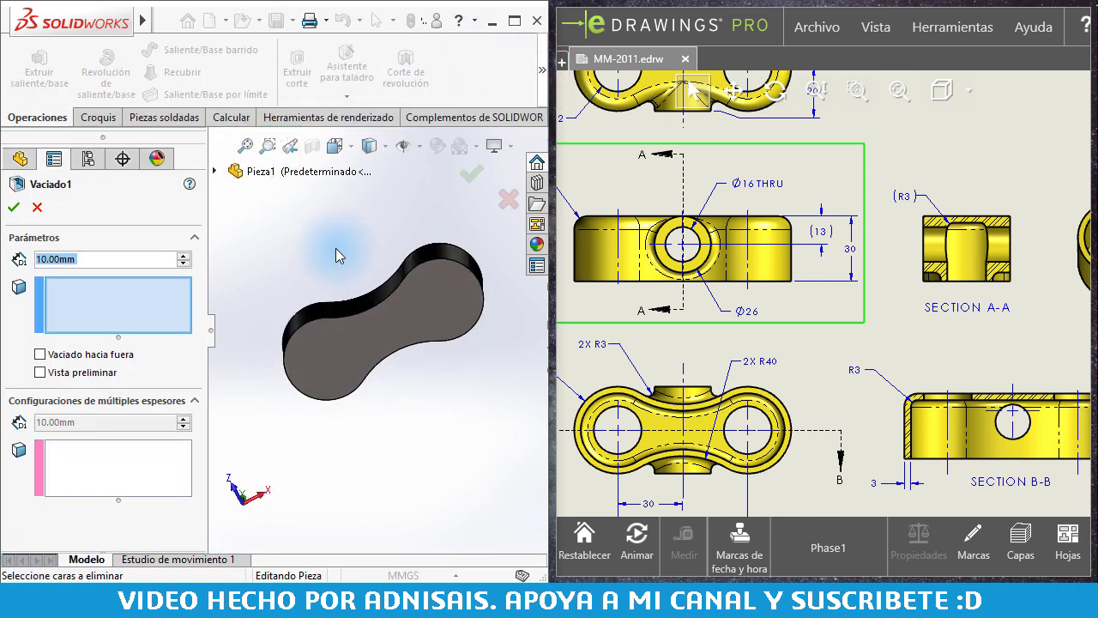
pyautogui.doubleClick(119, 257)
pyautogui.write('3')
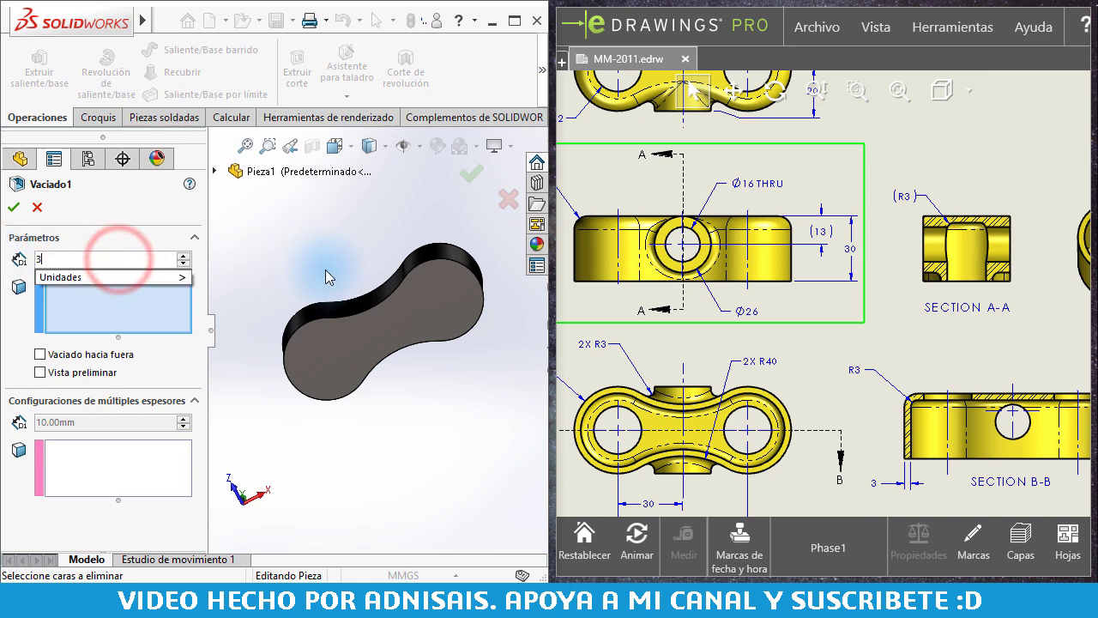
pyautogui.click(375, 339)
pyautogui.rightClick(375, 335)
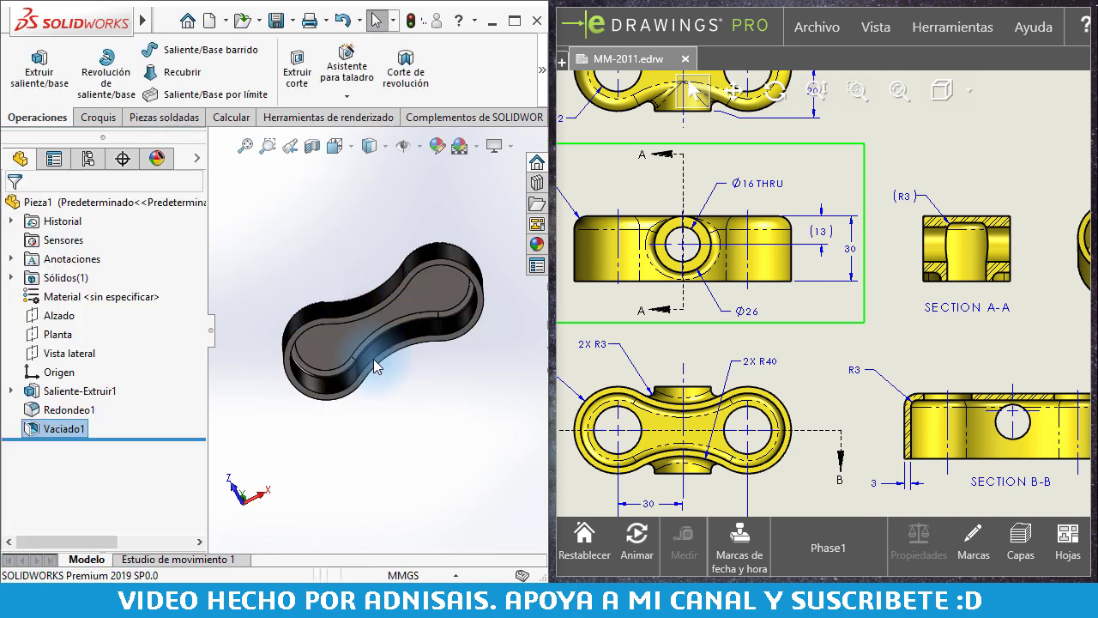
pyautogui.moveTo(375, 335)
pyautogui.mouseDown(button='middle')
pyautogui.moveTo(363, 252)
pyautogui.moveTo(363, 441)
pyautogui.moveTo(338, 431)
pyautogui.moveTo(338, 284)
pyautogui.moveTo(344, 417)
pyautogui.moveTo(392, 442)
pyautogui.mouseUp(button='middle')
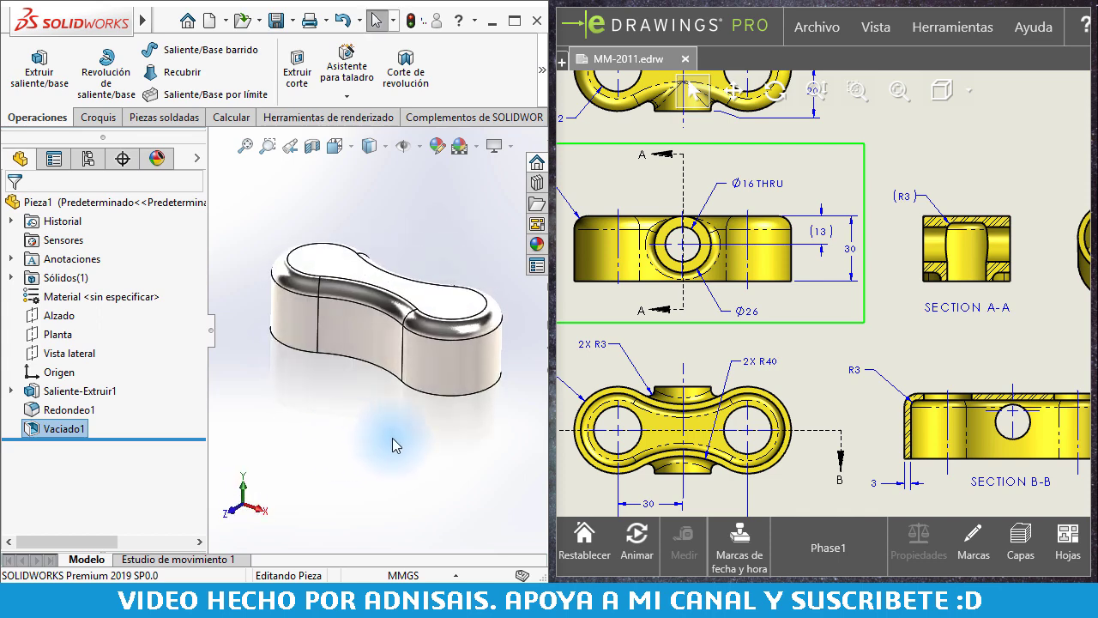
# Step: Zoom and pan the eDrawings sheet onto the front view with the Ø16 hole and Ø26 boss
pyautogui.moveTo(706, 258); pyautogui.dragTo(715, 247, button='middle')
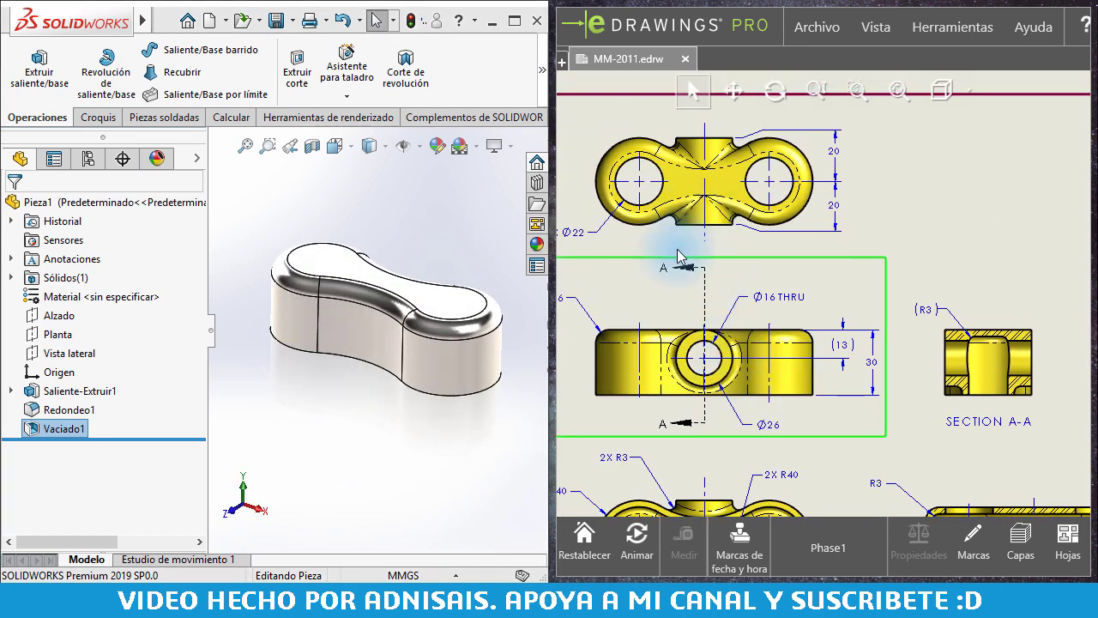
pyautogui.scroll(-2, 729, 309)
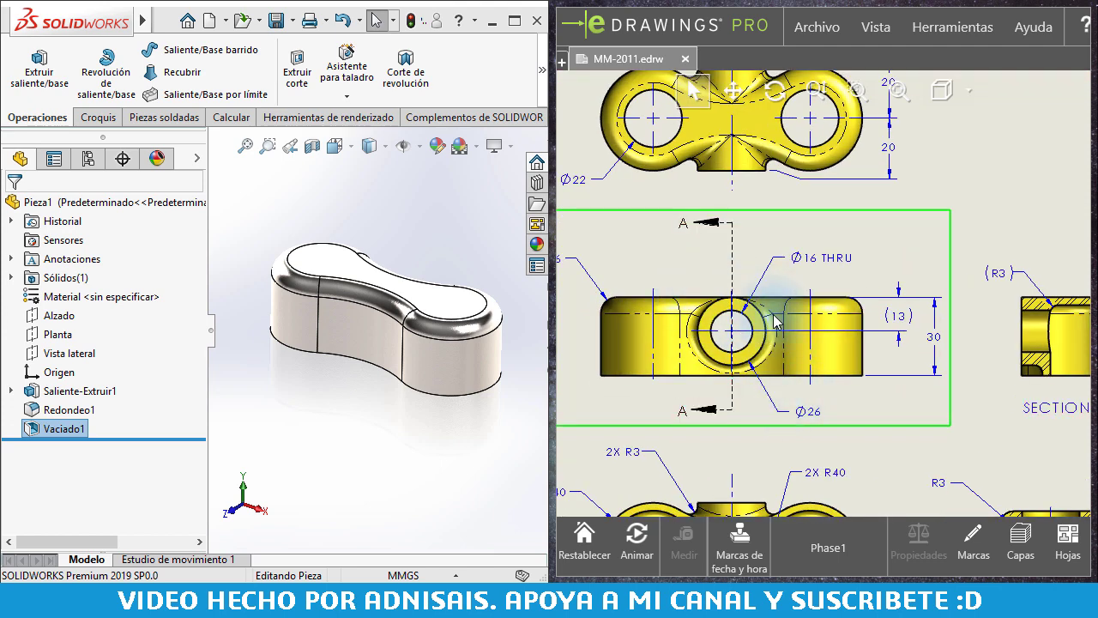
pyautogui.moveTo(735, 311); pyautogui.dragTo(784, 313, button='middle')
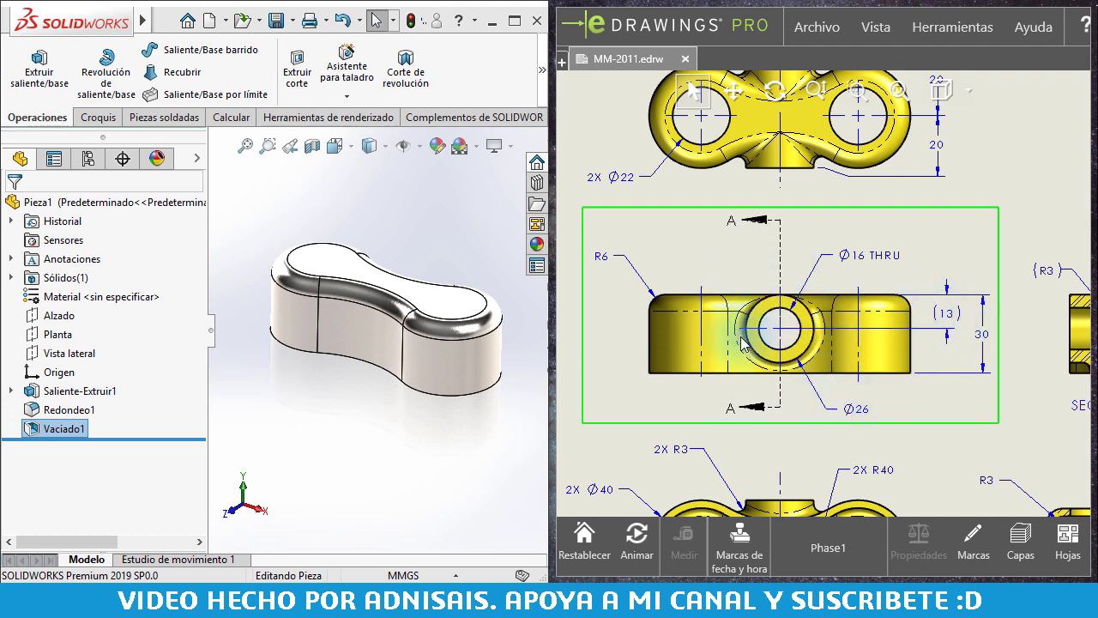
# Step: Start a sketch on the Alzado plane and draw a circle above the origin
pyautogui.click(52, 315)
pyautogui.click(53, 297)
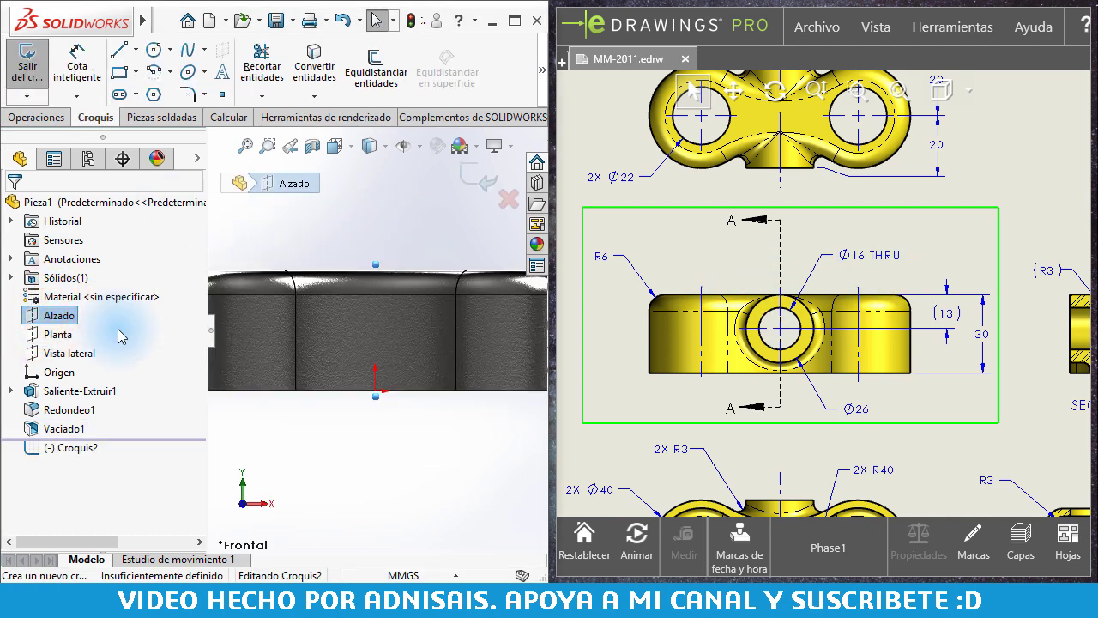
pyautogui.moveTo(384, 400); pyautogui.dragTo(343, 380, button='right')
pyautogui.scroll(-2, 361, 344)
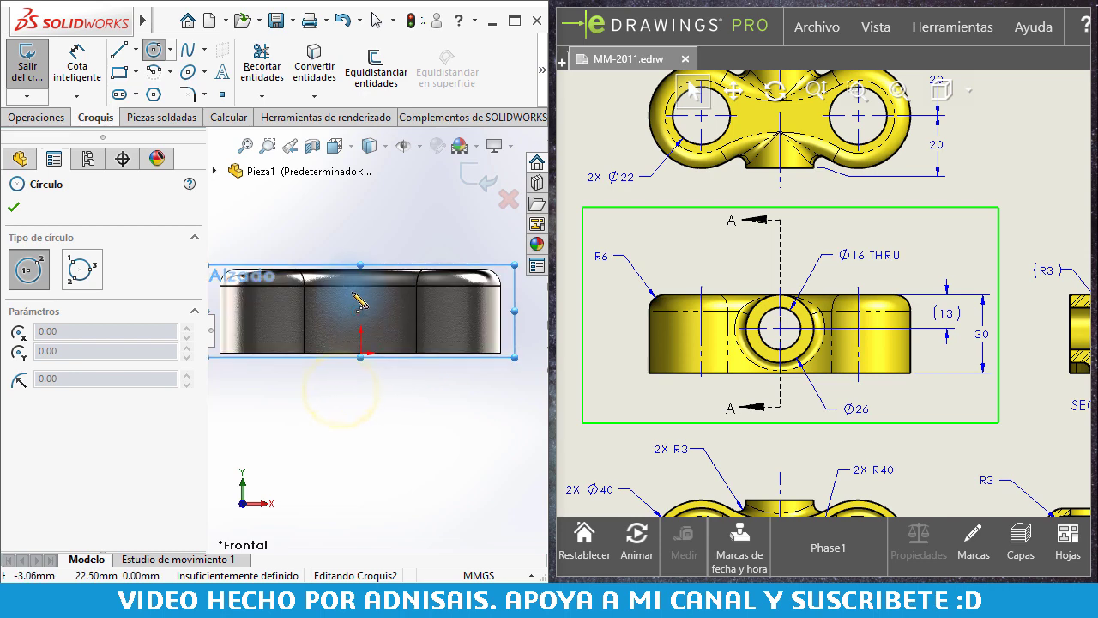
pyautogui.click(362, 302)
pyautogui.click(388, 277)
pyautogui.press('Escape')
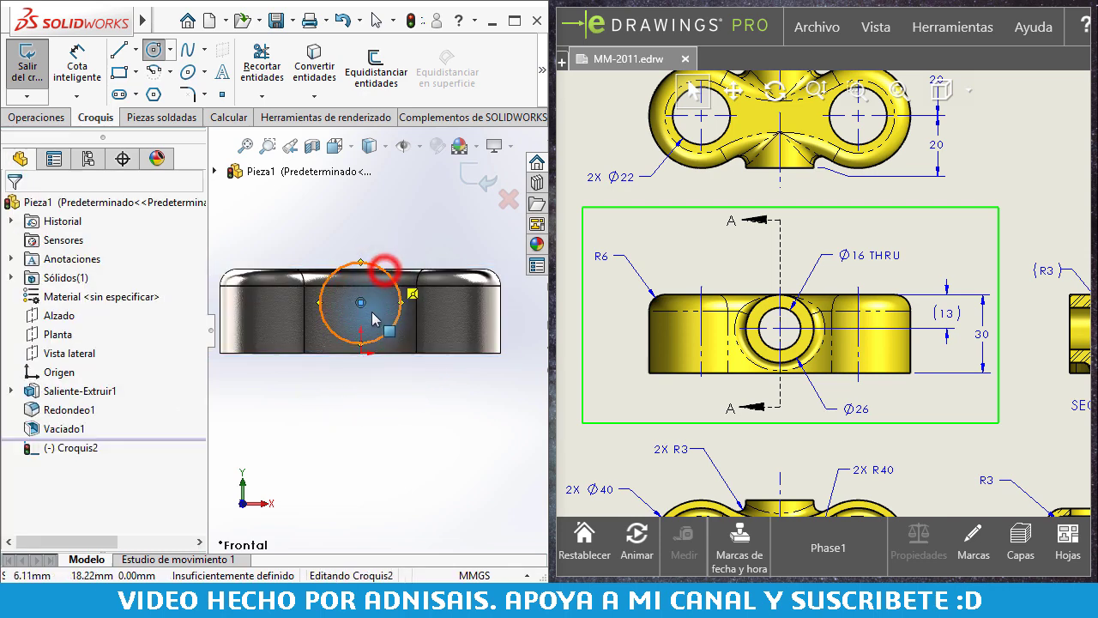
# Step: Make the circle centre vertical with the origin and the circle tangent to the top edge
pyautogui.click(361, 302)
pyautogui.keyDown('ctrl'); pyautogui.click(363, 351); pyautogui.keyUp('ctrl')
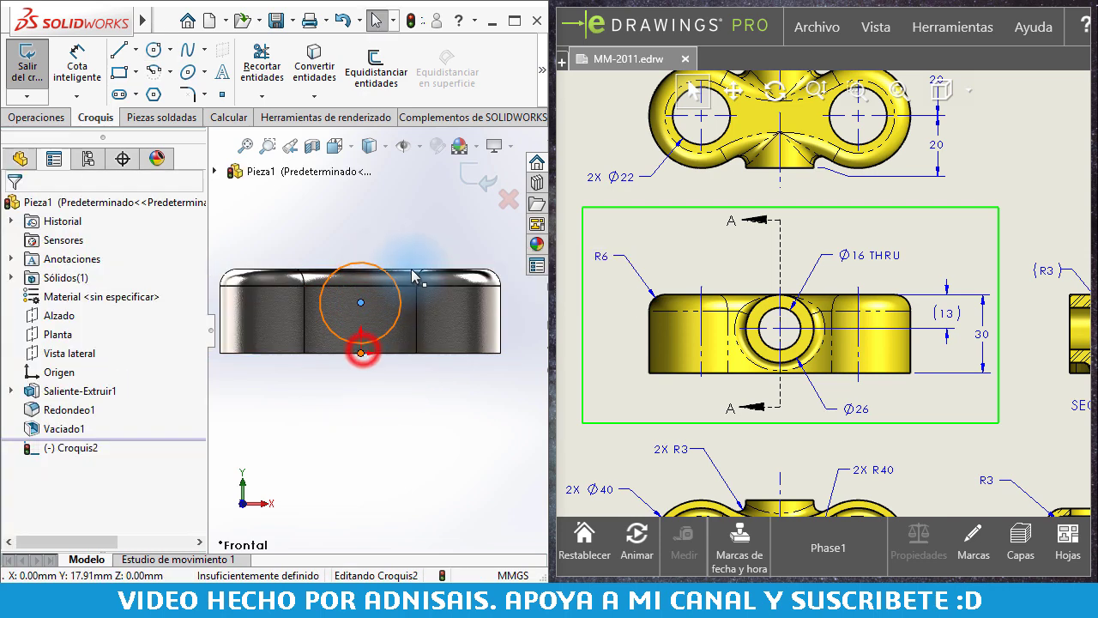
pyautogui.click(429, 265)
pyautogui.click(429, 400)
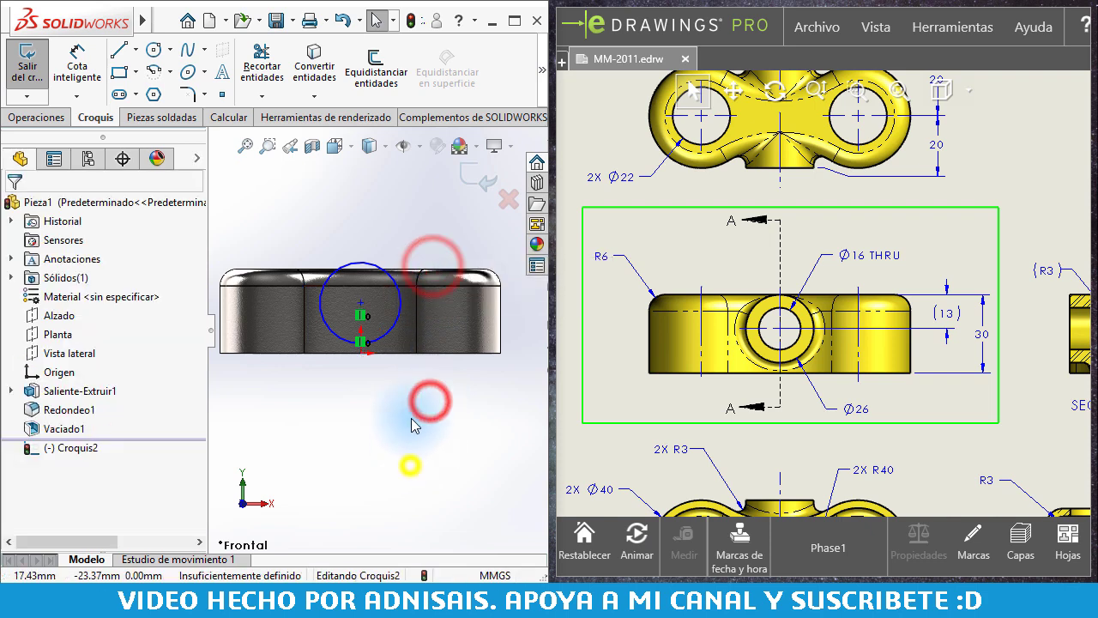
pyautogui.click(374, 262)
pyautogui.click(405, 272)
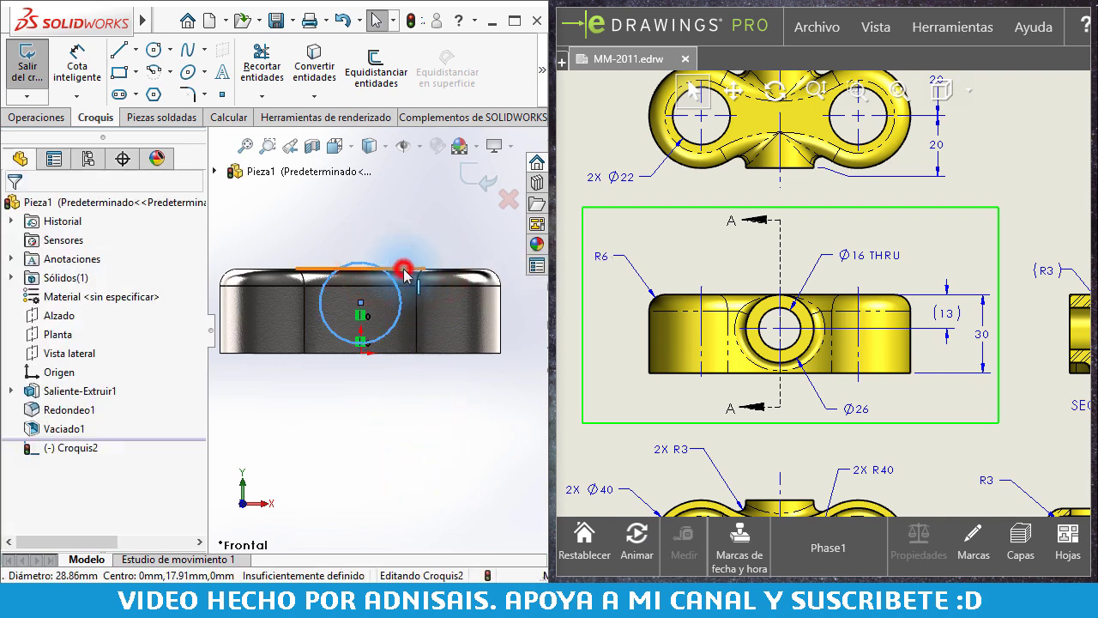
pyautogui.keyDown('ctrl'); pyautogui.click(400, 268); pyautogui.keyUp('ctrl')
pyautogui.click(452, 197)
pyautogui.click(384, 393)
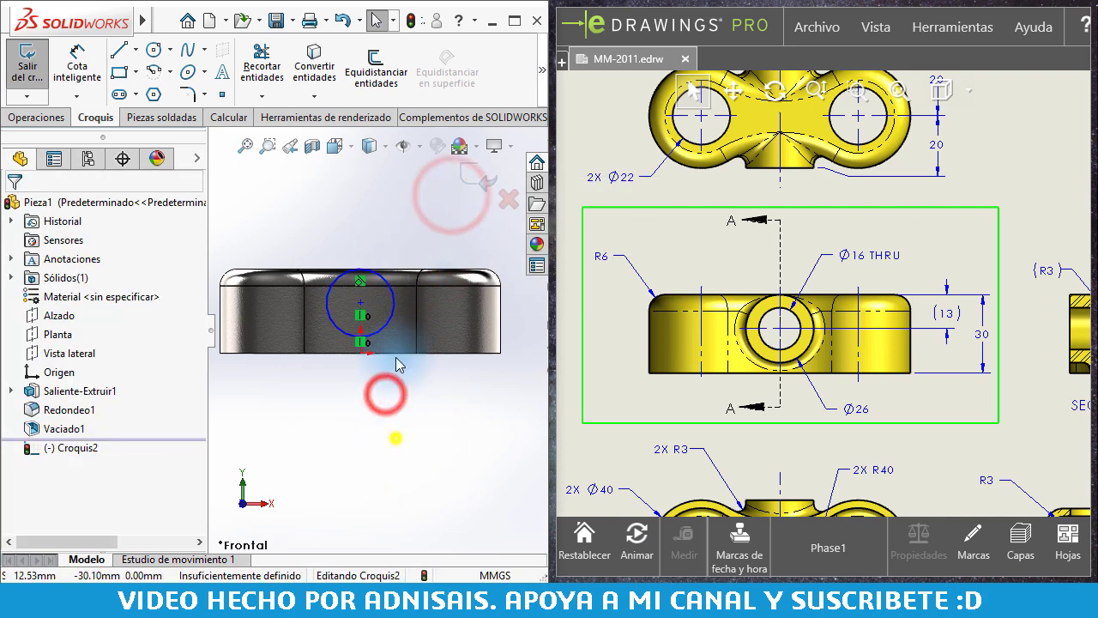
# Step: Dimension the circle's diameter to 26 mm and return to the isometric view
pyautogui.click(390, 289)
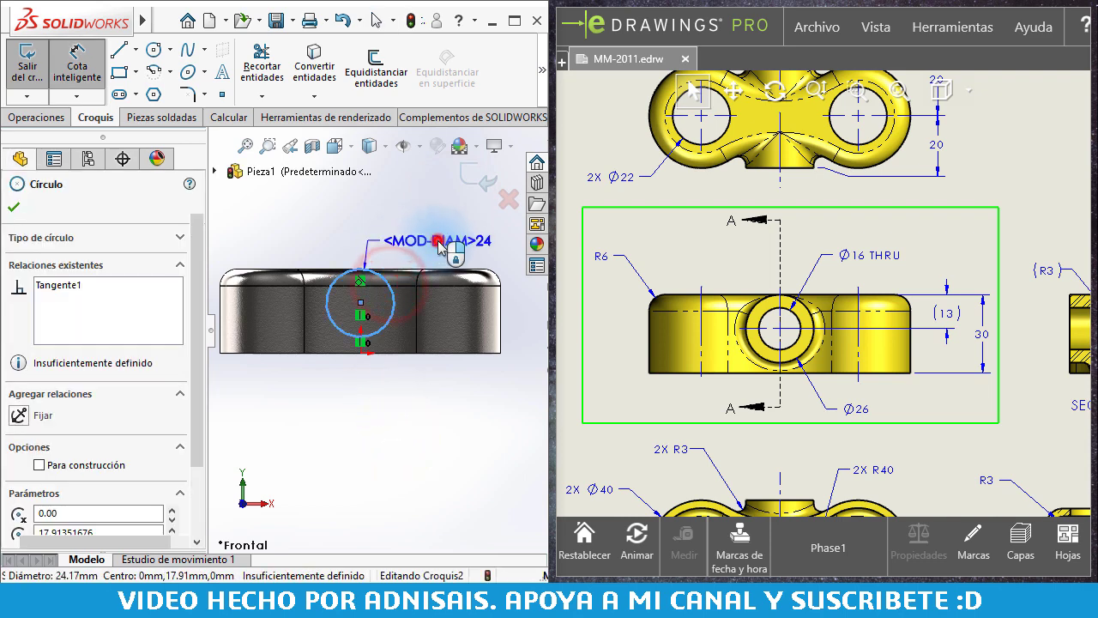
pyautogui.click(445, 244)
pyautogui.write('16')
pyautogui.press('Return')
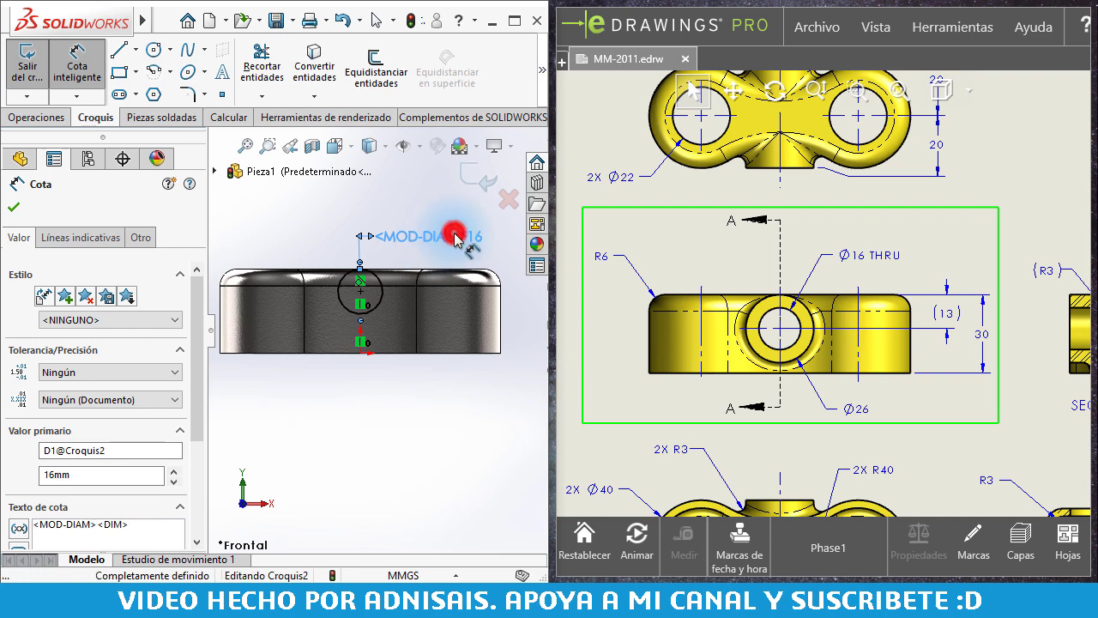
pyautogui.doubleClick(455, 237)
pyautogui.write('26')
pyautogui.press('Return')
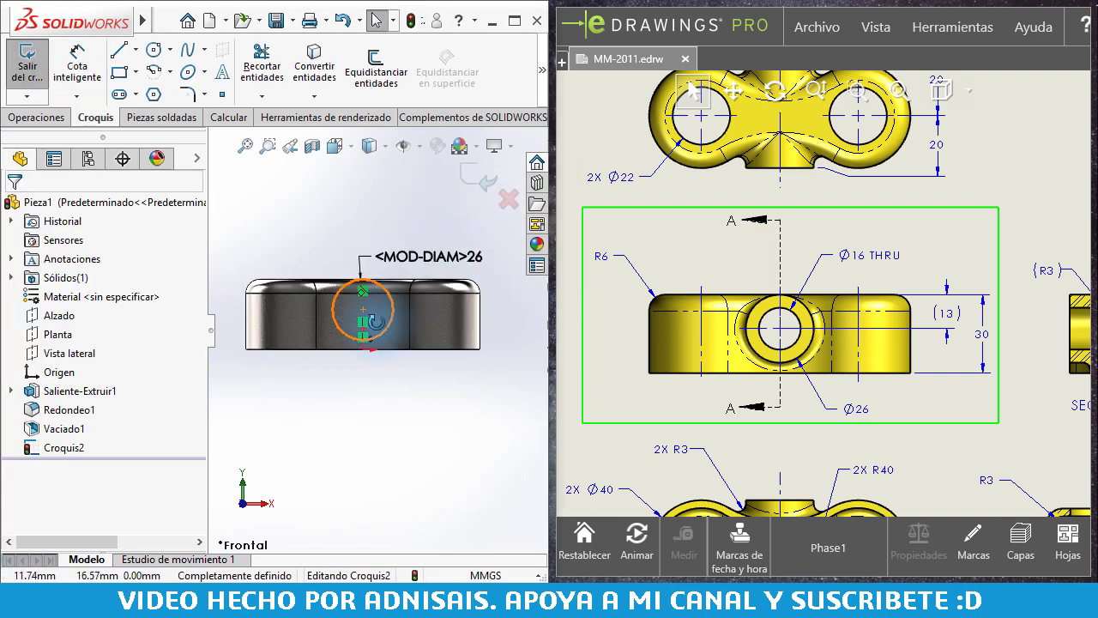
pyautogui.hotkey('ctrl', '7')
pyautogui.moveTo(369, 321)
pyautogui.mouseDown(button='middle')
pyautogui.moveTo(393, 298)
pyautogui.moveTo(377, 309)
pyautogui.mouseUp(button='middle')
pyautogui.scroll(2, 780, 258)
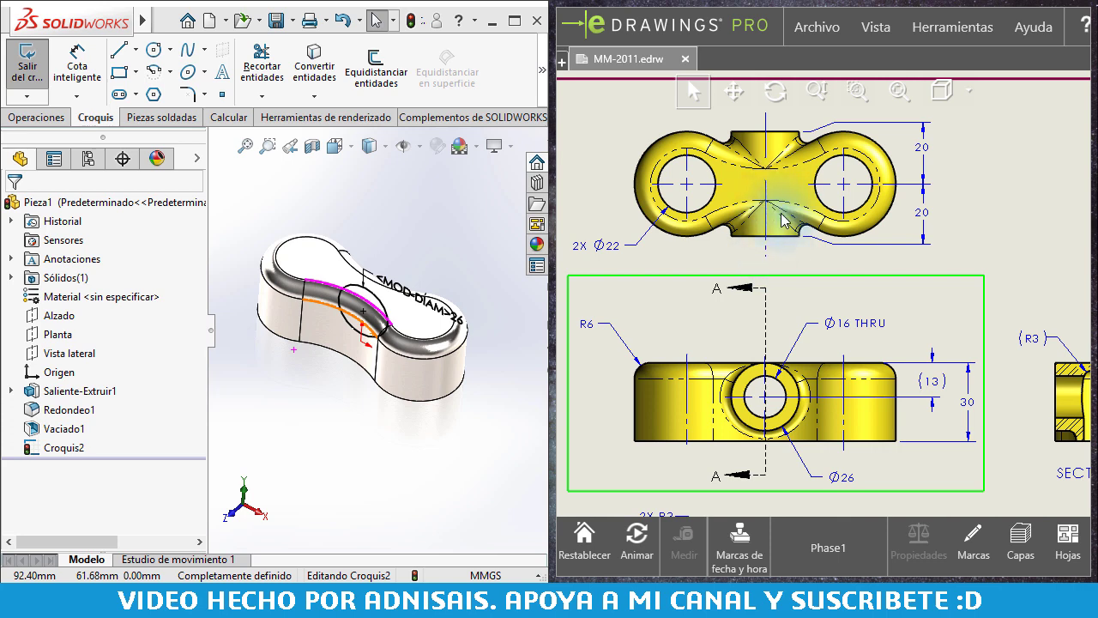
pyautogui.scroll(-5, 799, 377)
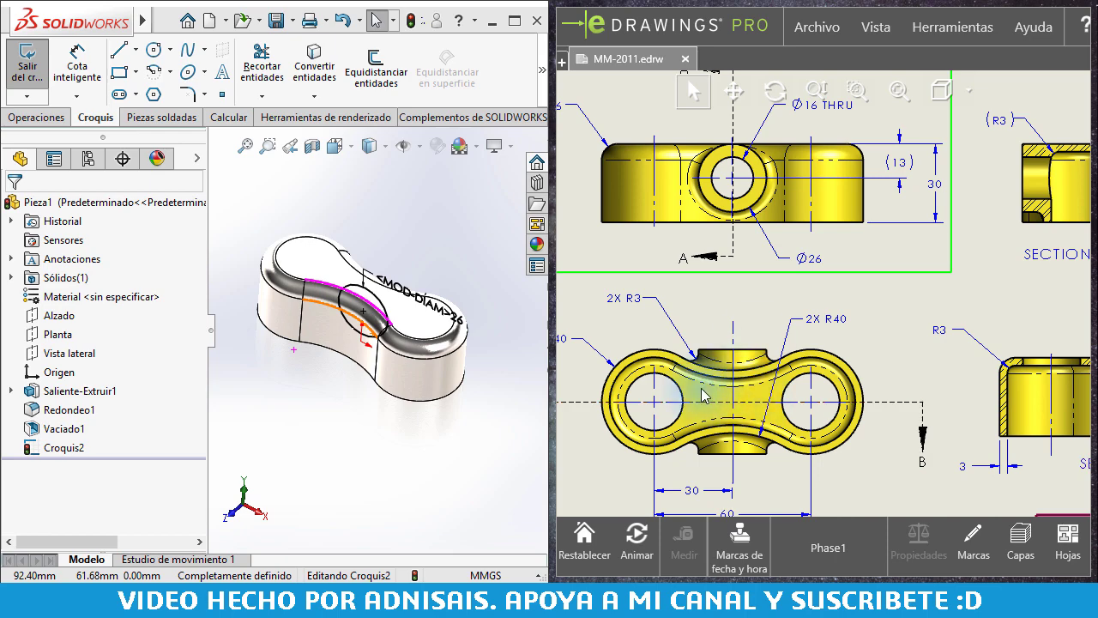
pyautogui.scroll(2, 715, 284)
pyautogui.scroll(3, 730, 326)
pyautogui.scroll(-5, 735, 335)
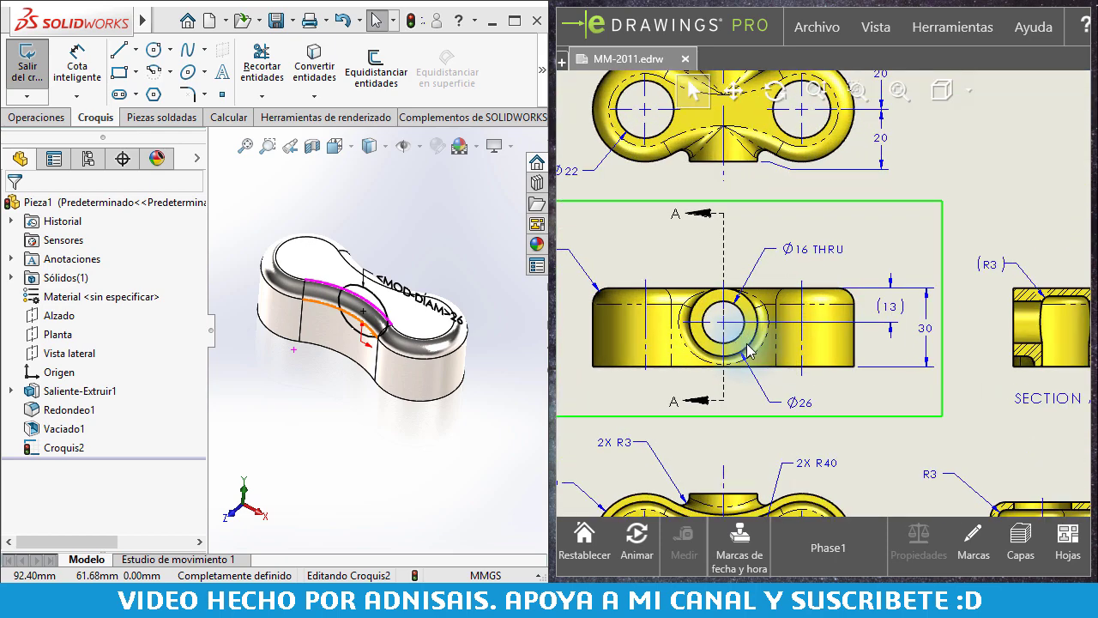
# Step: Start a boss extrusion of the circle from a 20 mm offset, flipped into the part
pyautogui.click(36, 118)
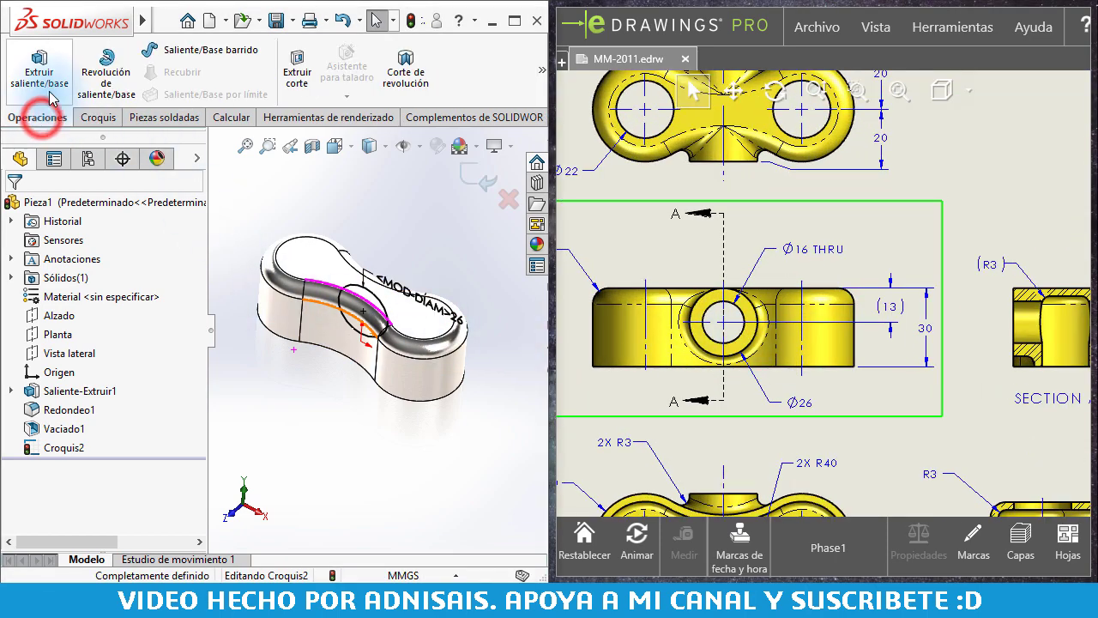
pyautogui.click(34, 75)
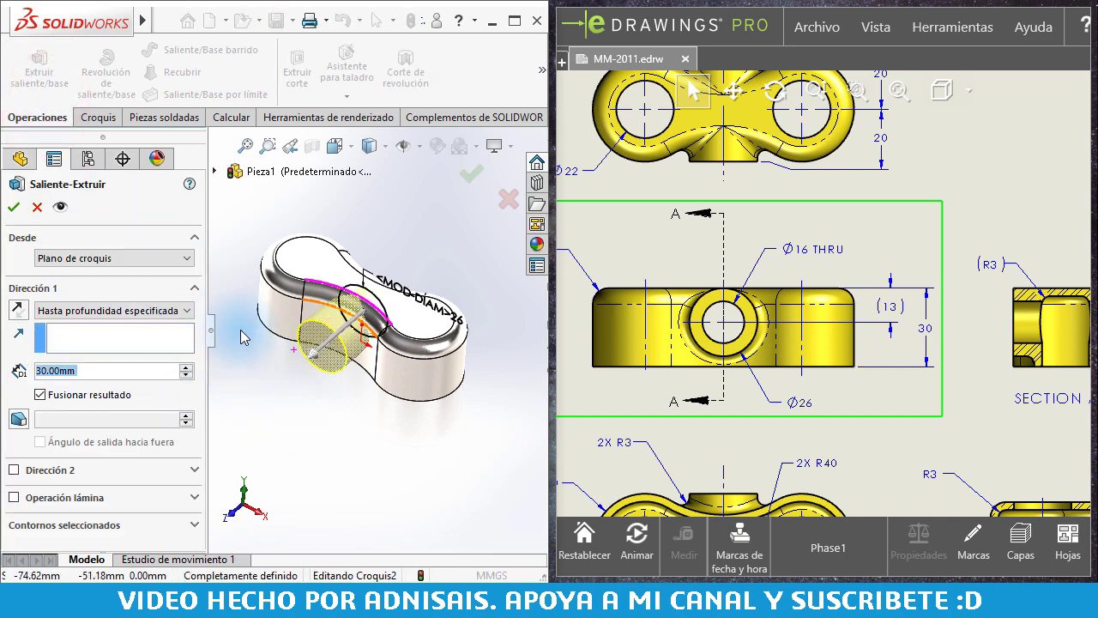
pyautogui.click(146, 258)
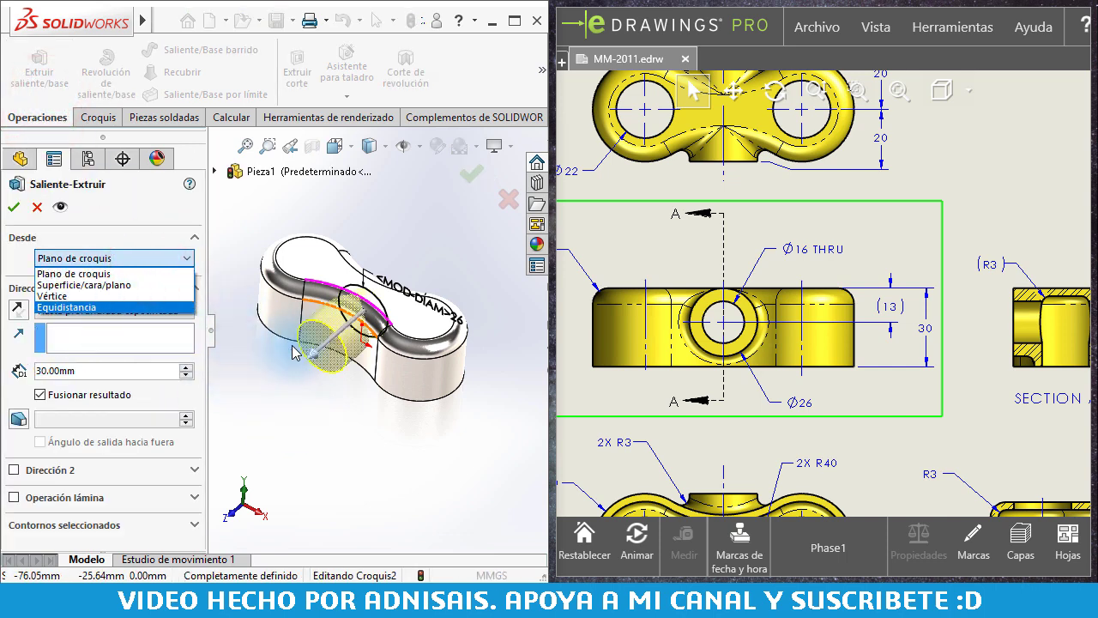
pyautogui.click(72, 309)
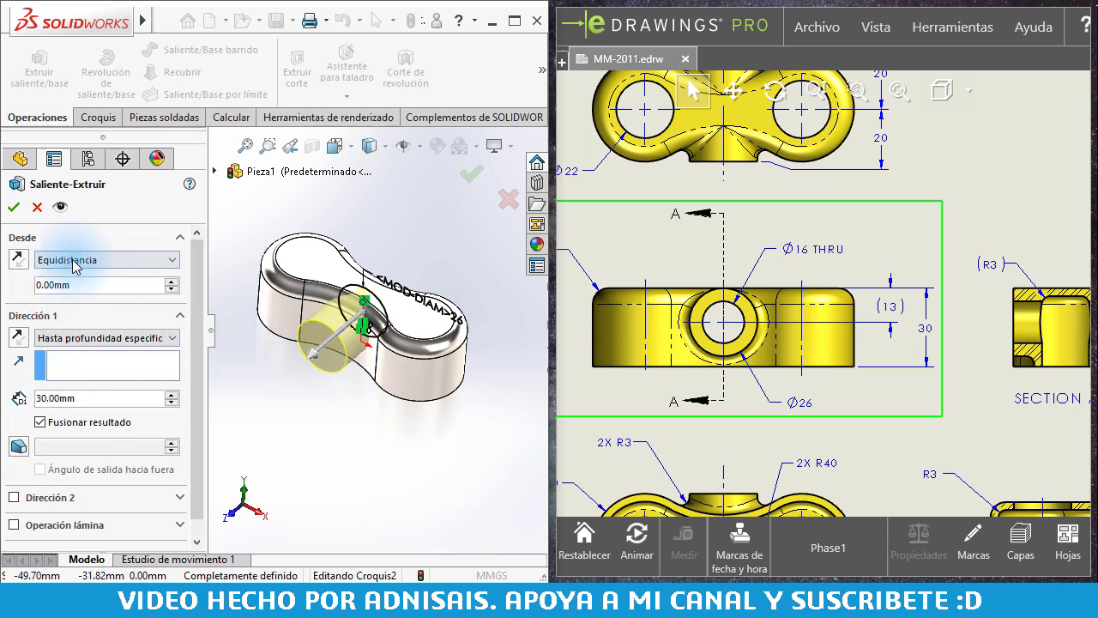
pyautogui.click(172, 281)
pyautogui.click(172, 281)
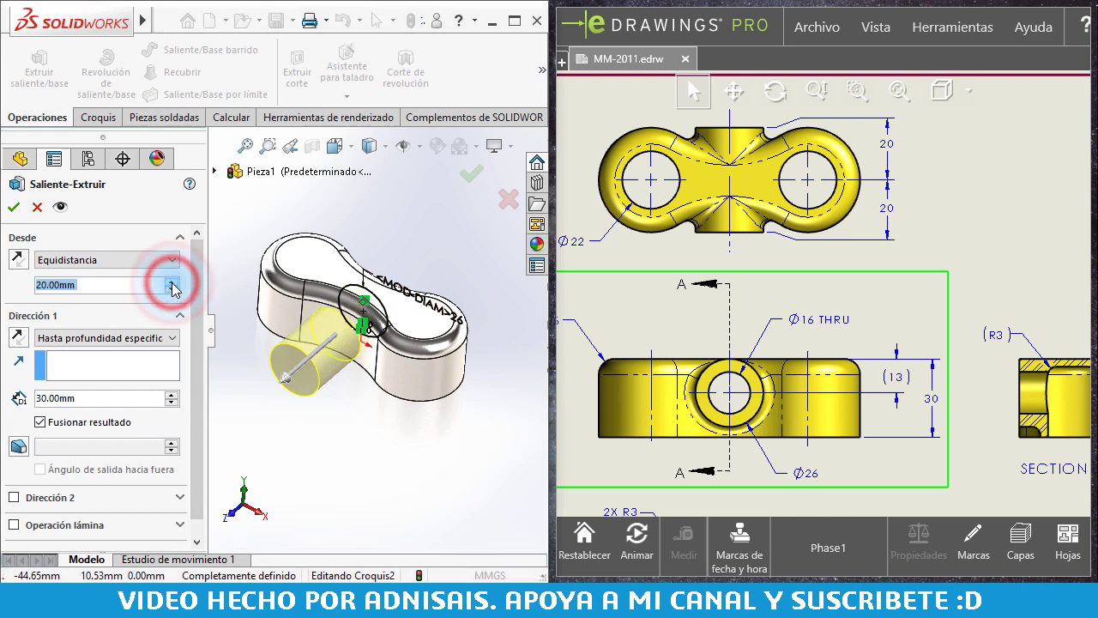
pyautogui.click(20, 337)
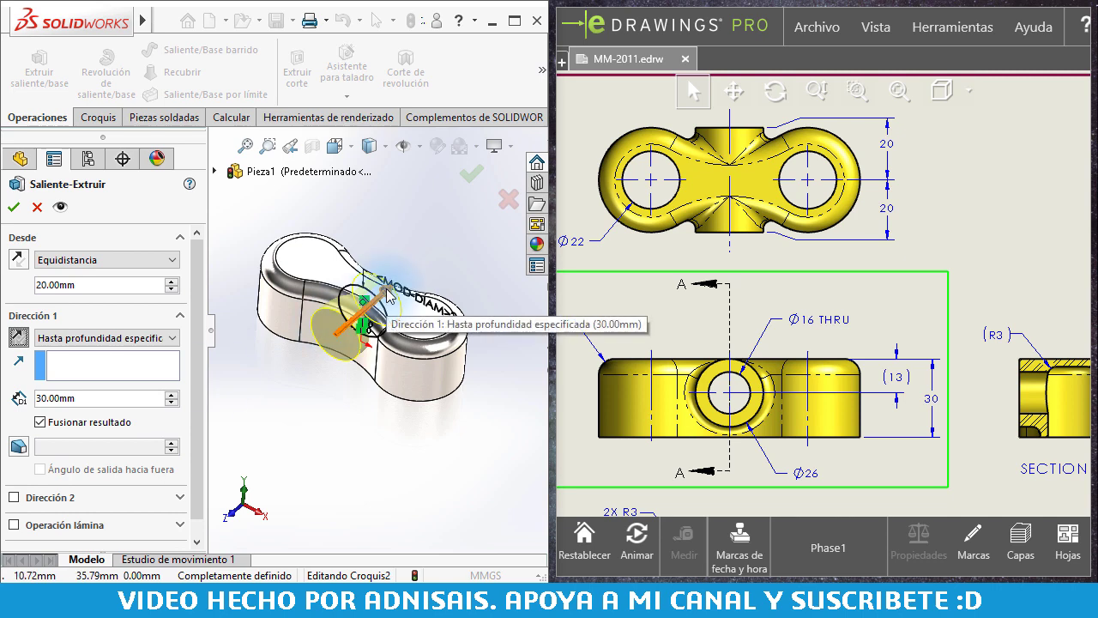
# Step: Set the end condition to 'Hasta el siguiente' and accept Saliente-Extruir2
pyautogui.click(49, 338)
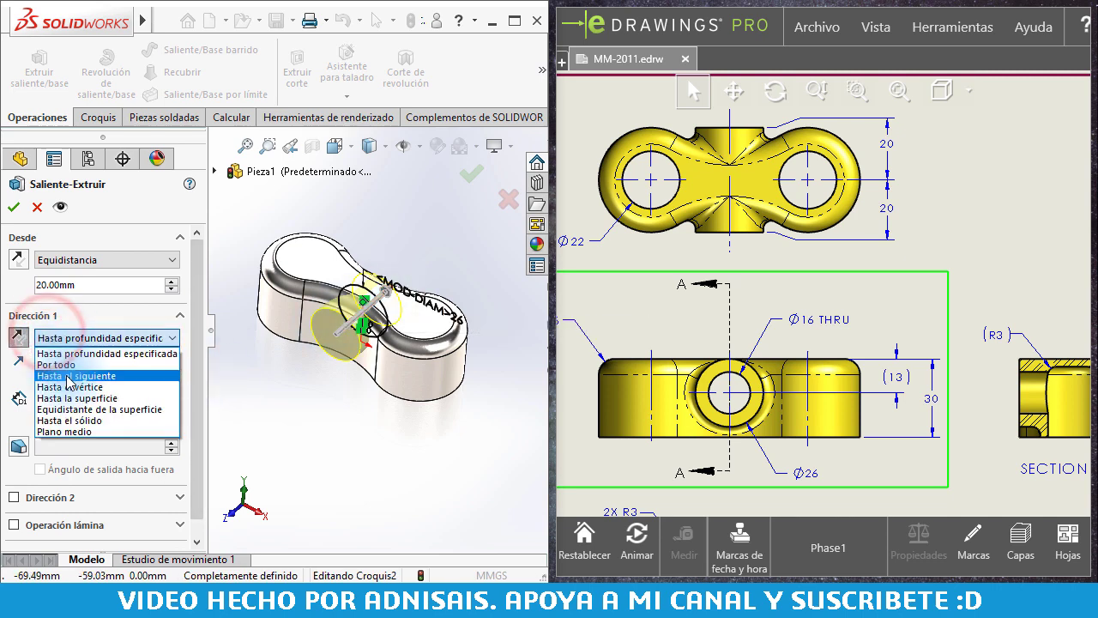
pyautogui.click(67, 377)
pyautogui.scroll(-5, 352, 326)
pyautogui.scroll(-3, 343, 330)
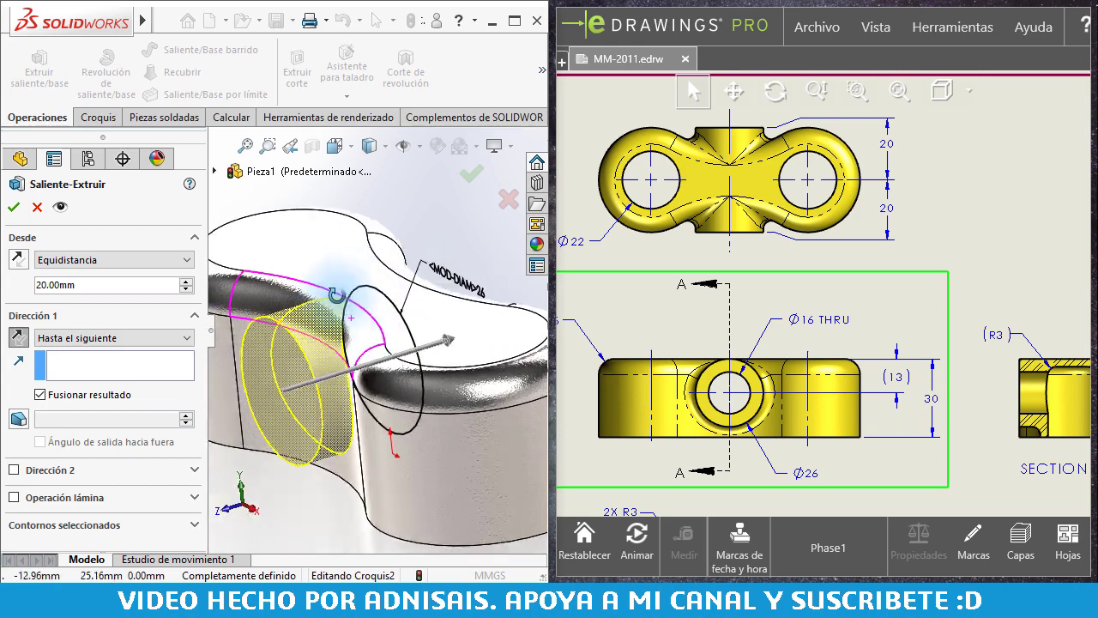
pyautogui.scroll(-2, 337, 335)
pyautogui.scroll(5, 343, 333)
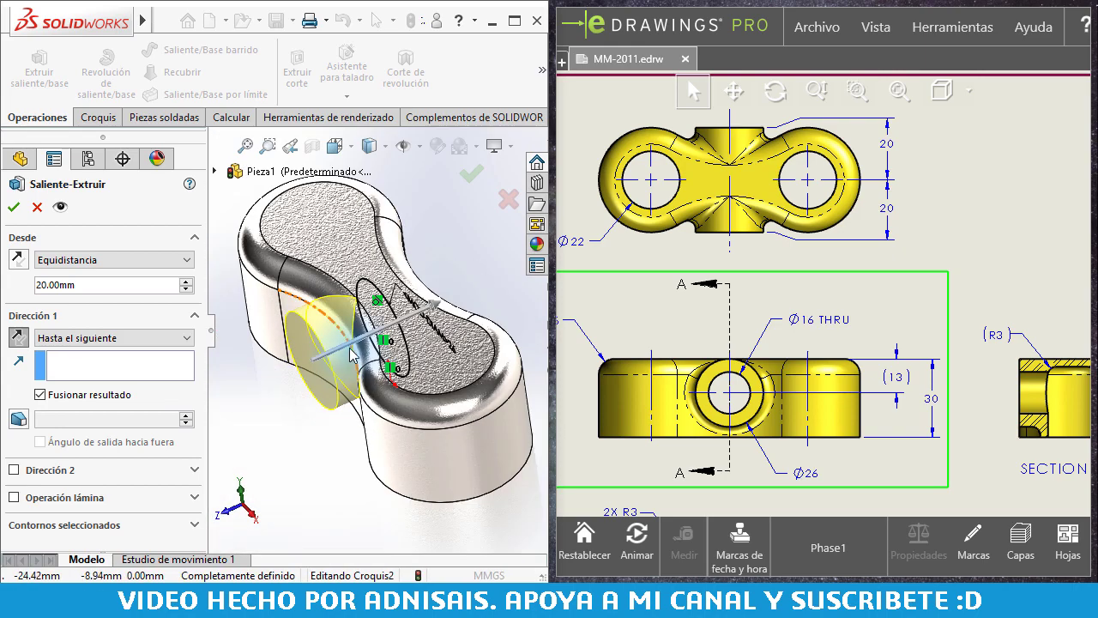
pyautogui.moveTo(355, 331)
pyautogui.mouseDown(button='middle')
pyautogui.moveTo(393, 306)
pyautogui.moveTo(369, 326)
pyautogui.moveTo(352, 318)
pyautogui.mouseUp(button='middle')
pyautogui.click(13, 207)
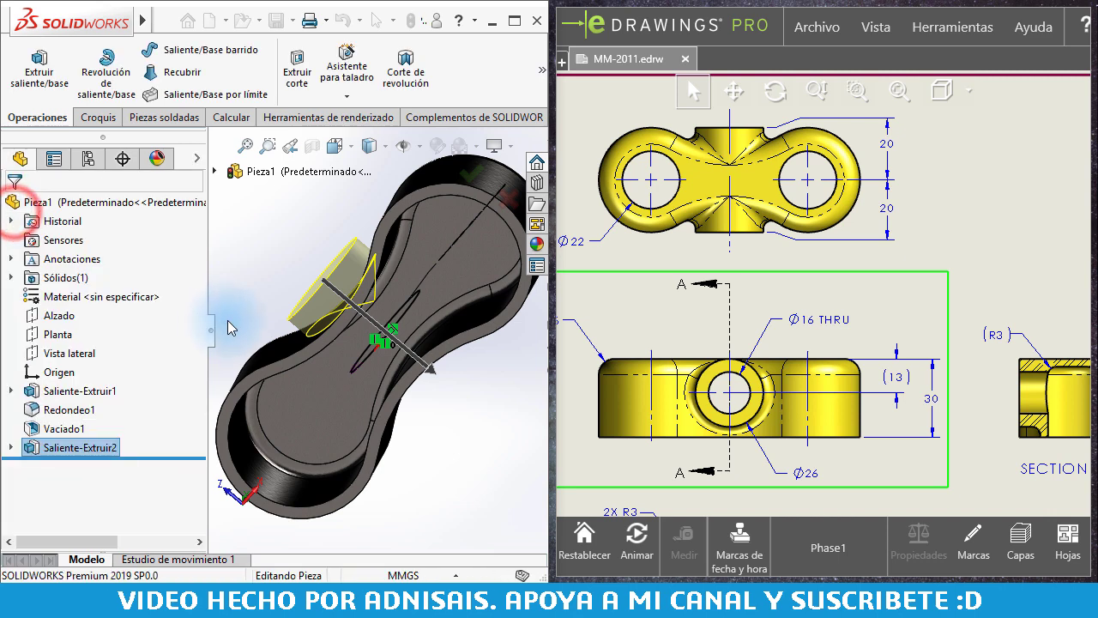
pyautogui.scroll(3, 394, 326)
pyautogui.moveTo(420, 319)
pyautogui.mouseDown(button='middle')
pyautogui.moveTo(407, 449)
pyautogui.moveTo(392, 441)
pyautogui.moveTo(406, 417)
pyautogui.moveTo(421, 427)
pyautogui.moveTo(409, 226)
pyautogui.moveTo(431, 287)
pyautogui.mouseUp(button='middle')
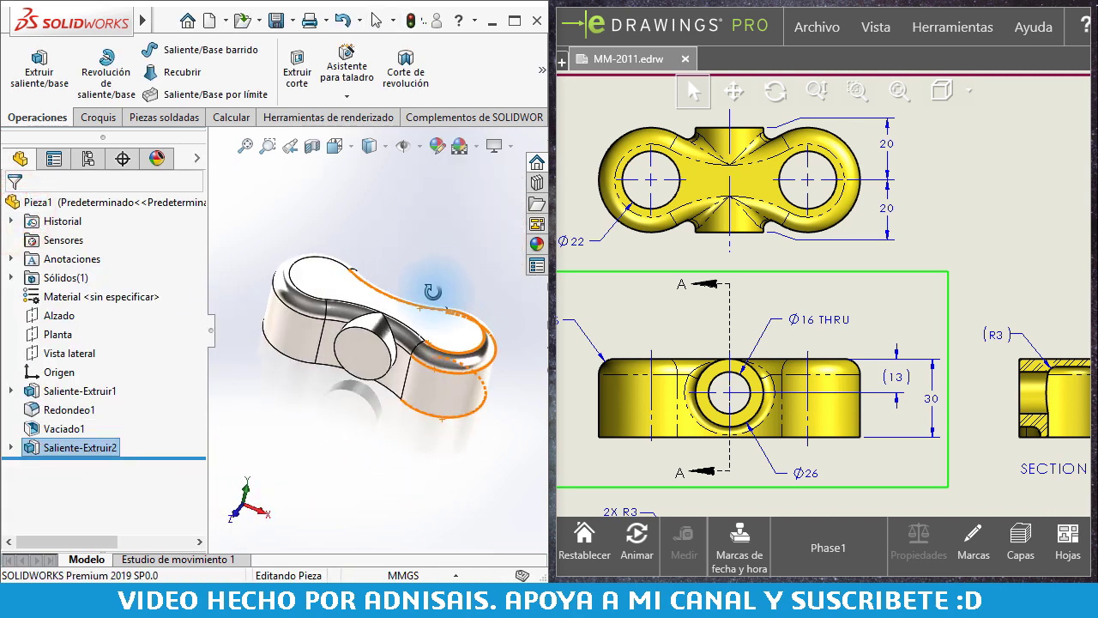
# Step: Mirror Saliente-Extruir2 about the Alzado plane to create Simetría1
pyautogui.click(539, 78)
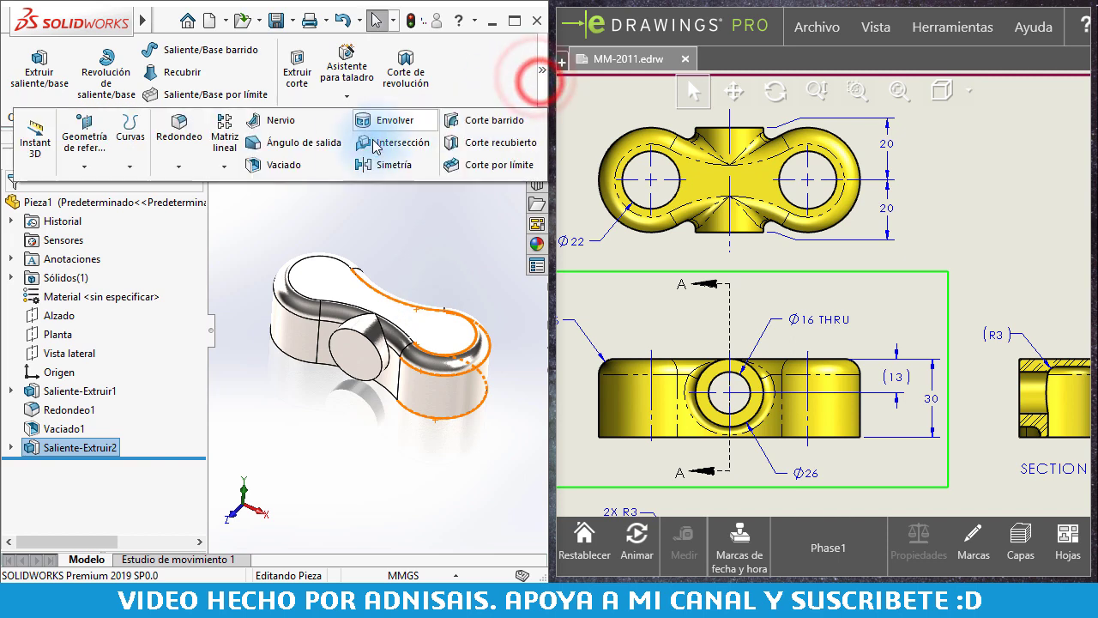
pyautogui.click(363, 169)
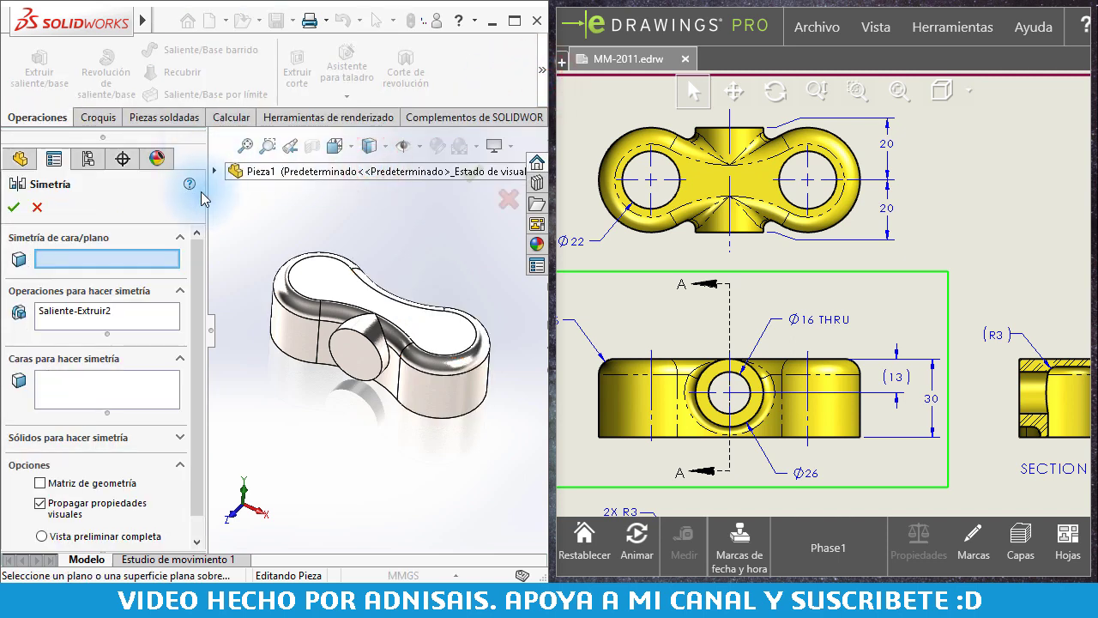
pyautogui.click(218, 171)
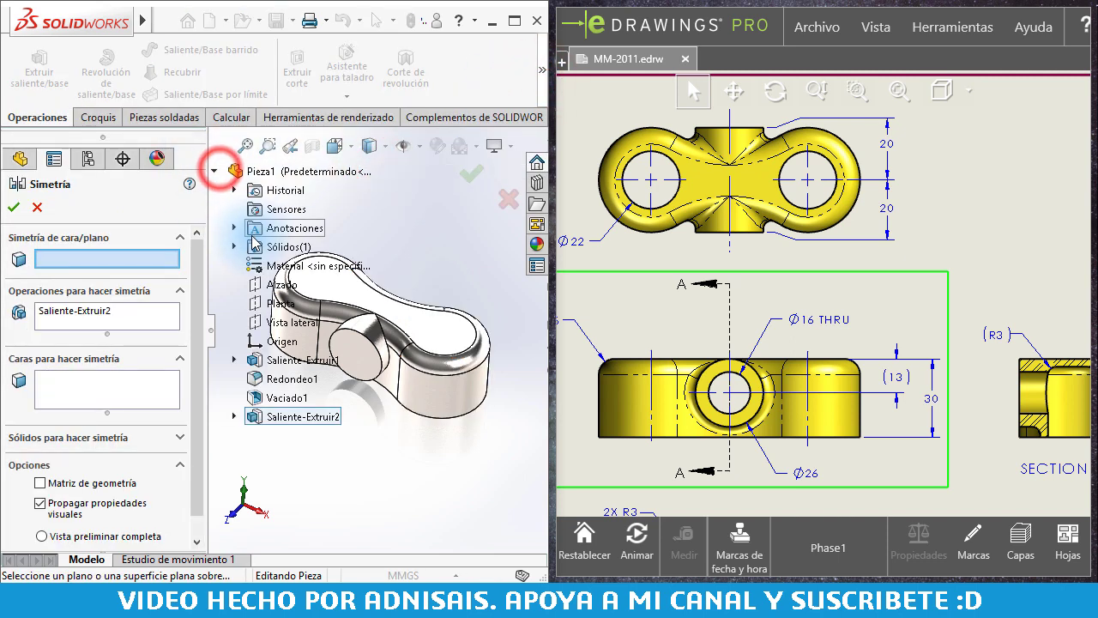
pyautogui.click(254, 288)
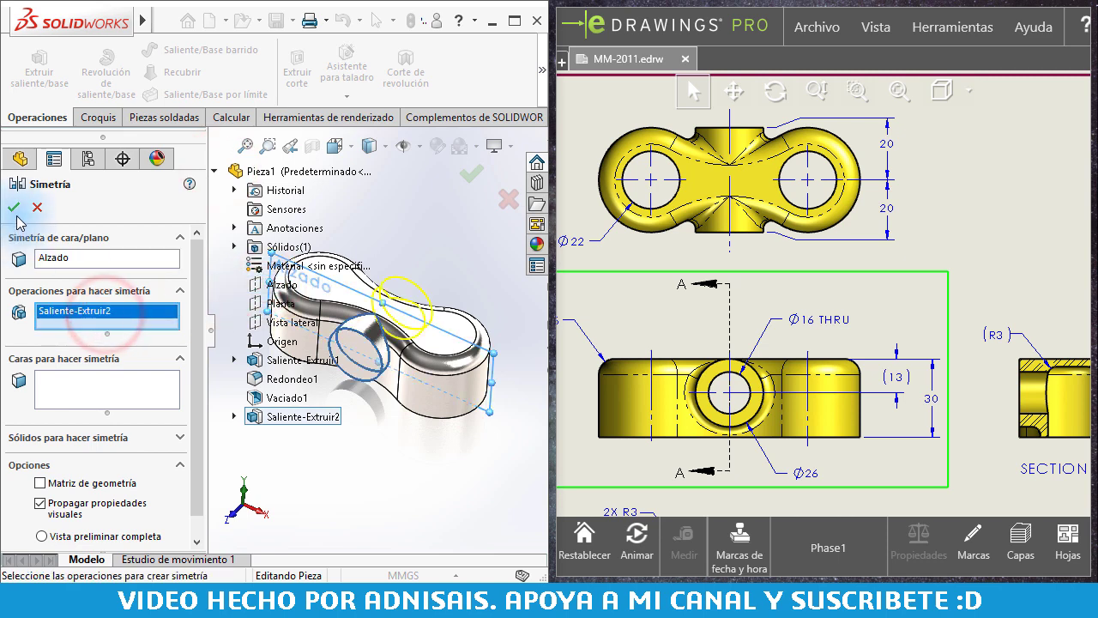
pyautogui.moveTo(392, 451)
pyautogui.mouseDown(button='middle')
pyautogui.moveTo(356, 391)
pyautogui.moveTo(339, 275)
pyautogui.moveTo(375, 371)
pyautogui.mouseUp(button='middle')
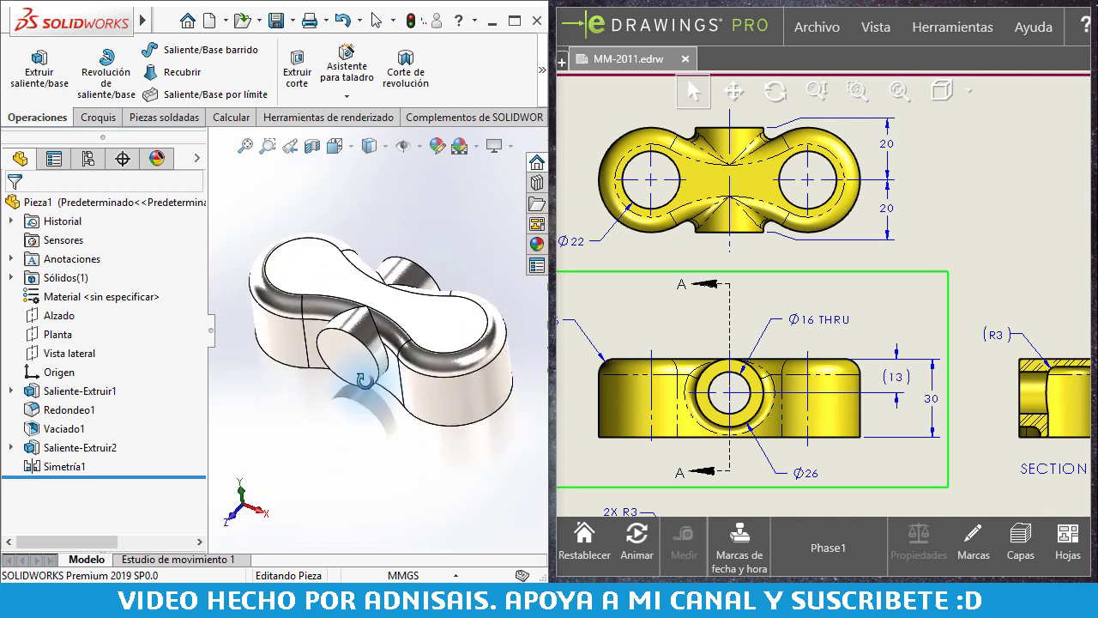
# Step: Sketch a circle centred on the side boss's round end face and pick it for dimensioning
pyautogui.click(350, 339)
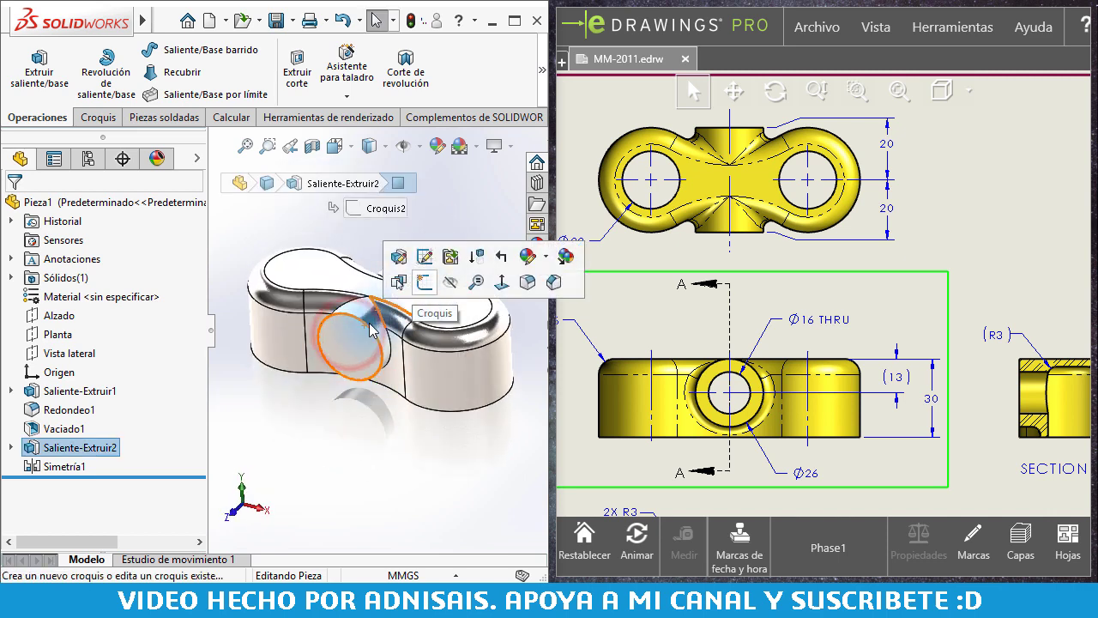
pyautogui.click(415, 292)
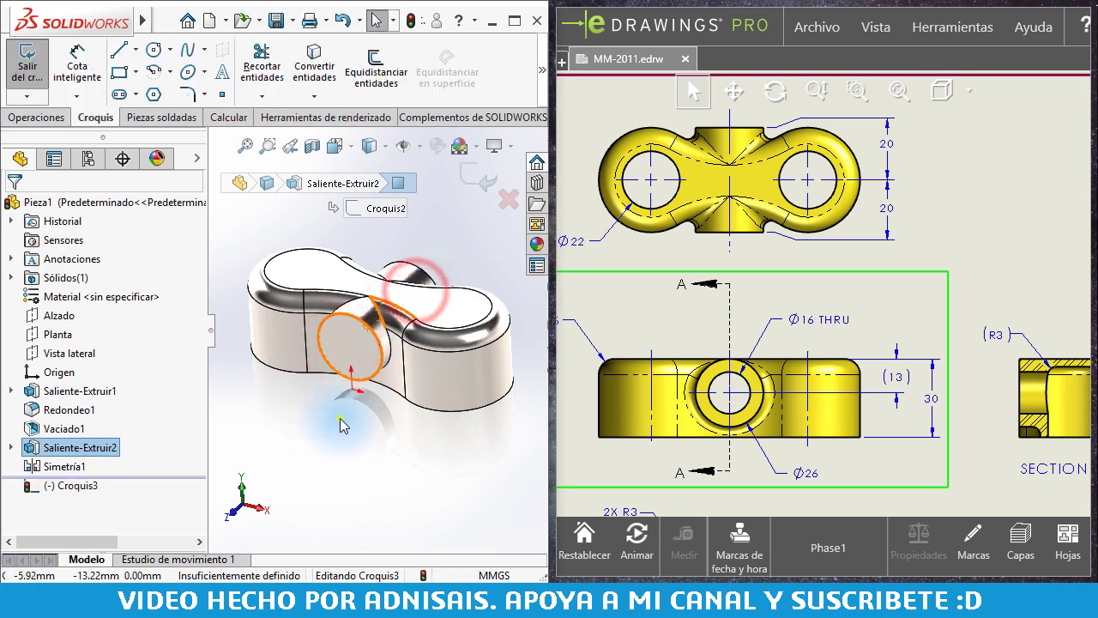
pyautogui.moveTo(343, 420); pyautogui.dragTo(355, 367, button='right')
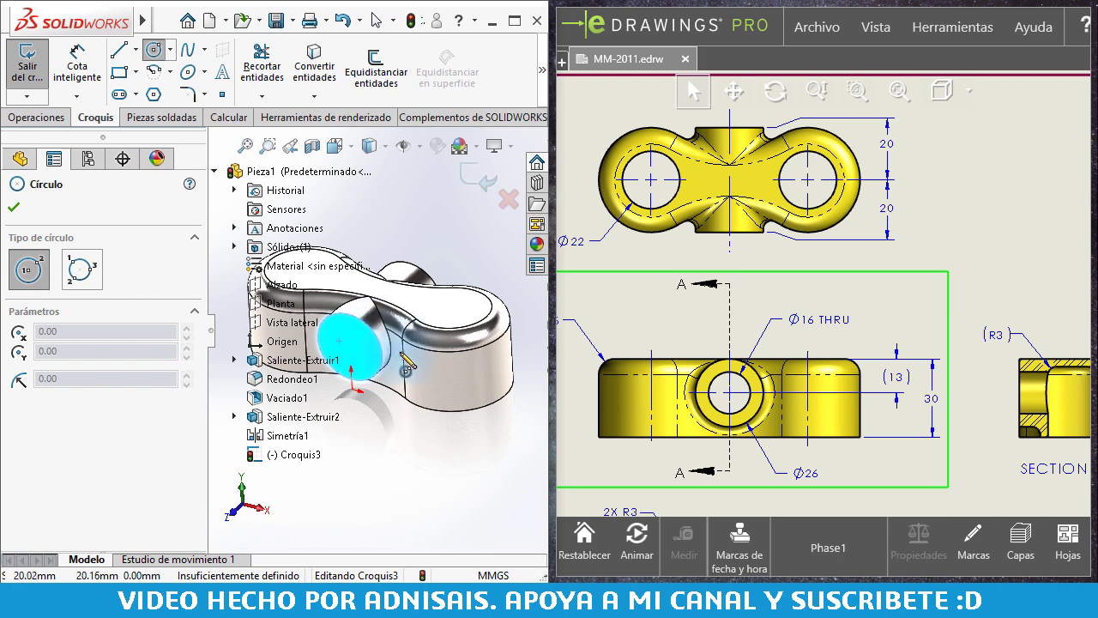
pyautogui.keyDown('ctrl'); pyautogui.moveTo(406, 365); pyautogui.dragTo(484, 389, button='middle'); pyautogui.keyUp('ctrl')
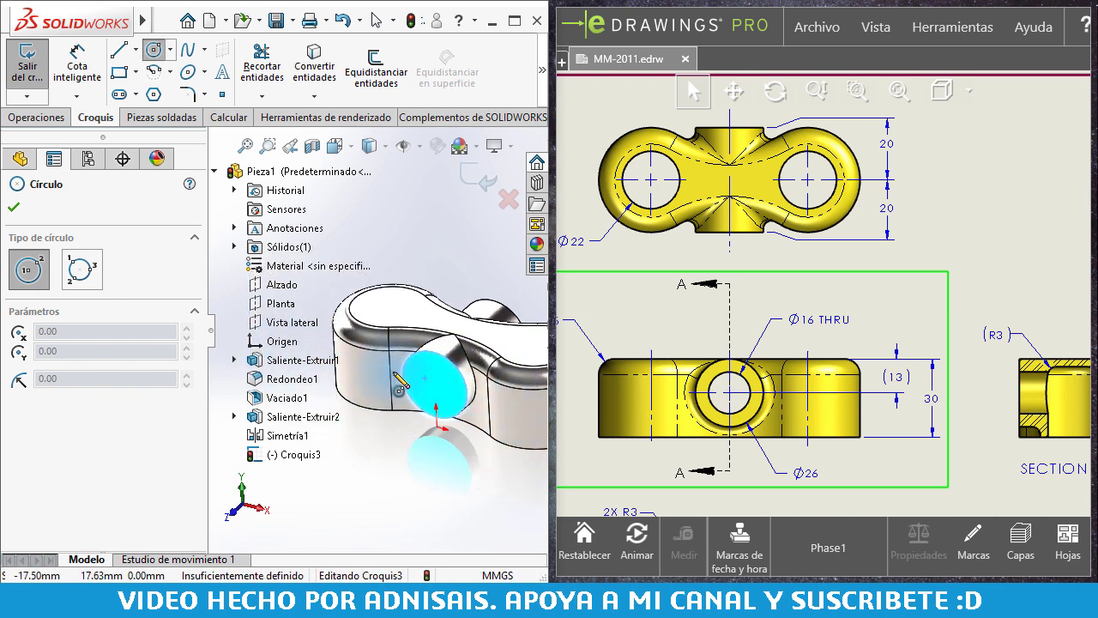
pyautogui.click(441, 393)
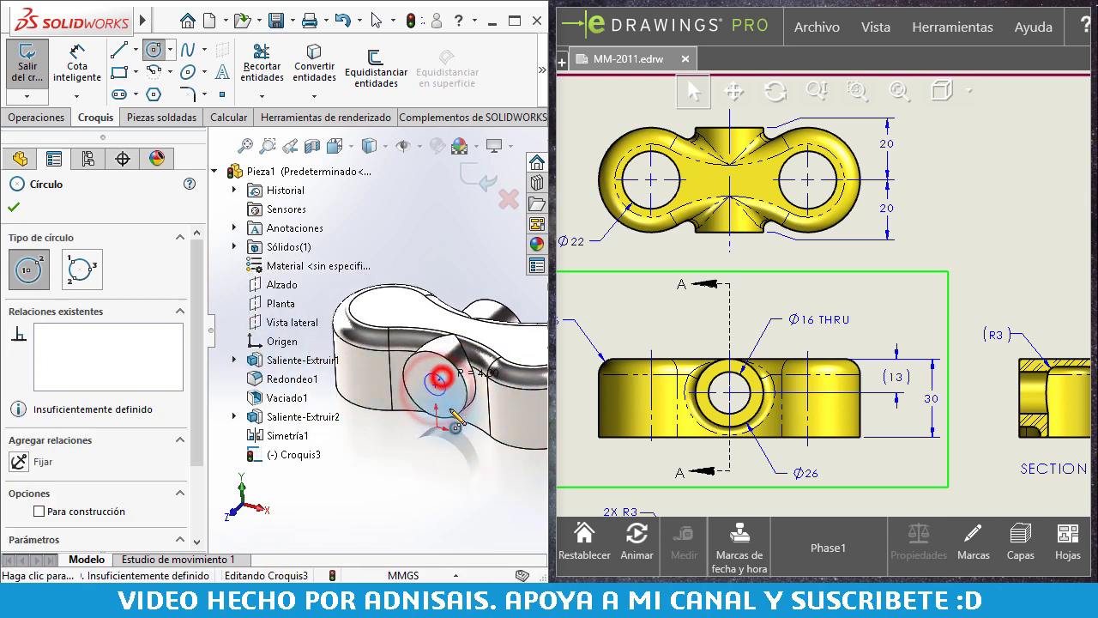
pyautogui.press('d')
pyautogui.click(436, 382)
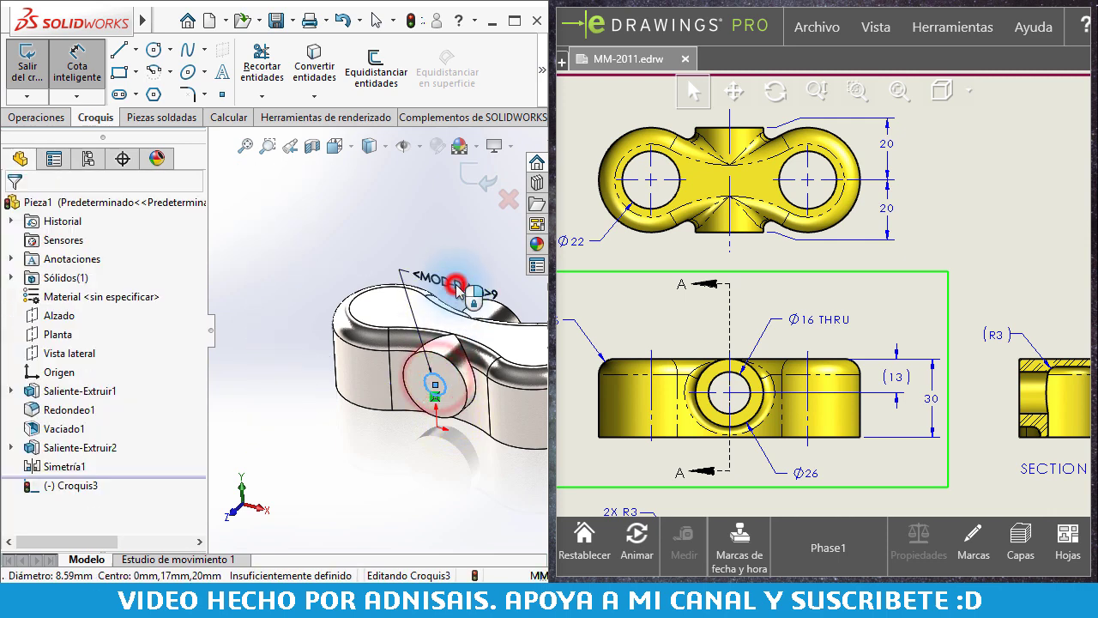
# Step: Set the circle to Ø16 and cut it 'Por todo' as Cortar-Extruir1
pyautogui.click(449, 275)
pyautogui.write('16')
pyautogui.press('Return')
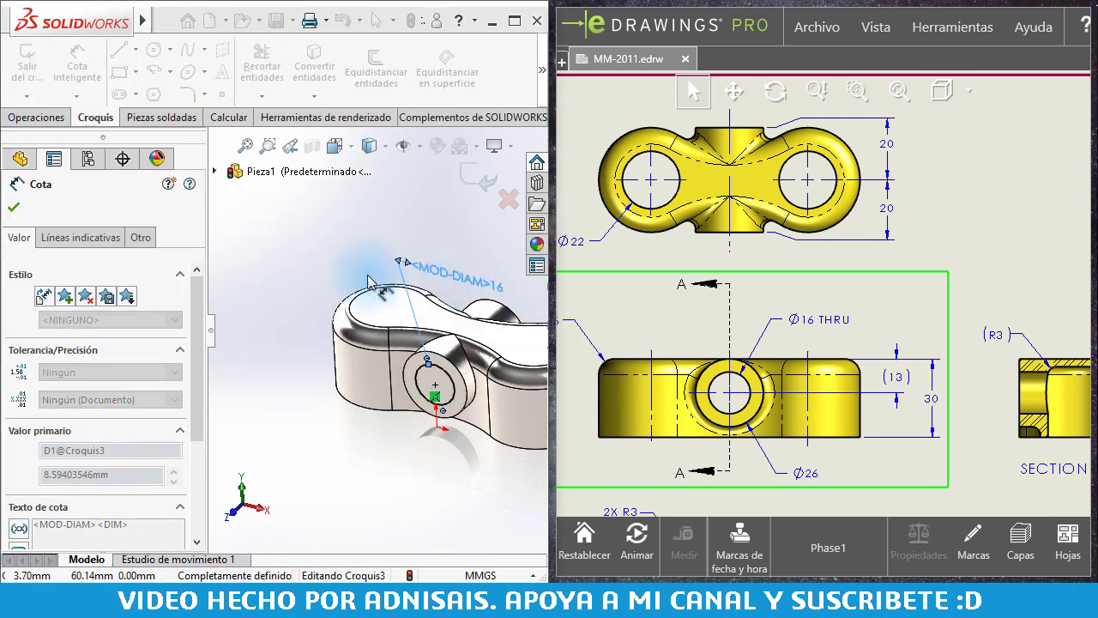
pyautogui.click(34, 117)
pyautogui.click(297, 61)
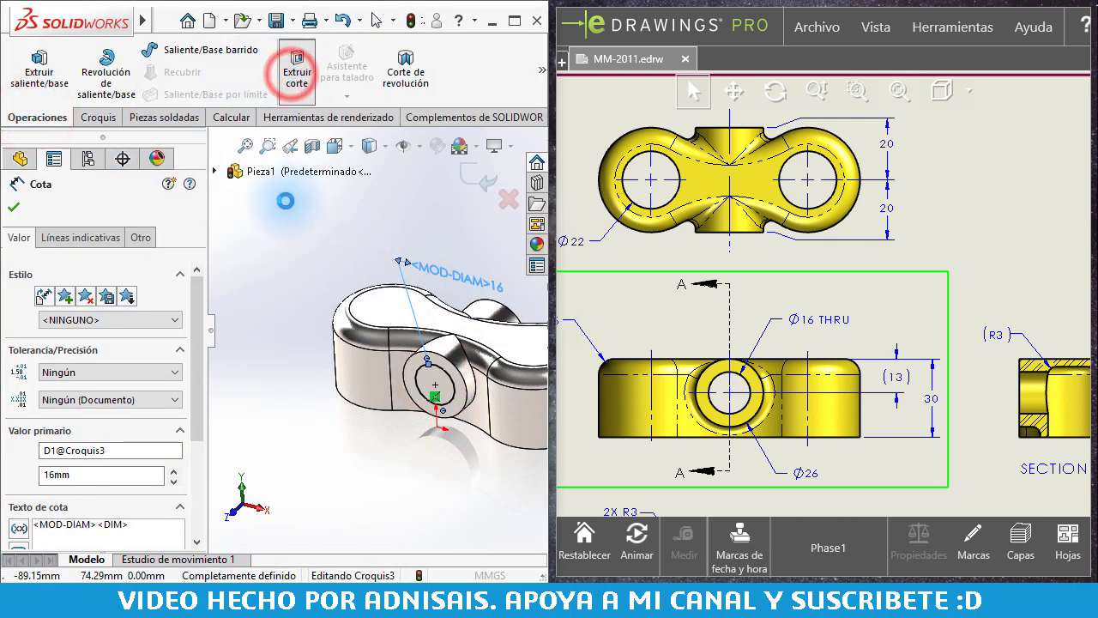
pyautogui.click(61, 309)
pyautogui.click(57, 336)
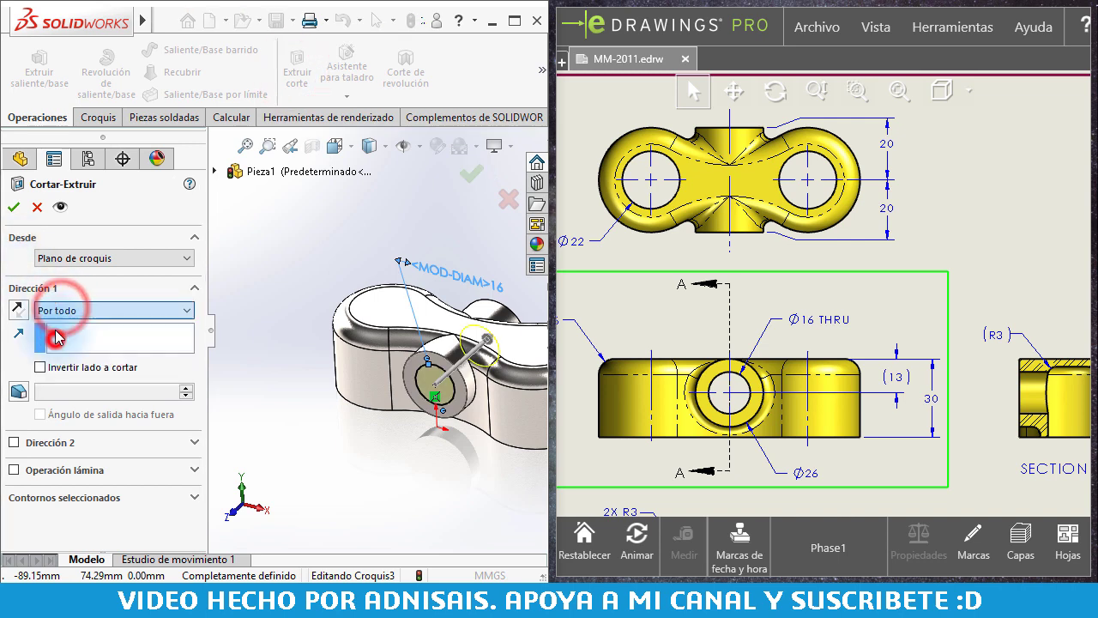
pyautogui.click(17, 207)
pyautogui.moveTo(472, 377)
pyautogui.mouseDown(button='middle')
pyautogui.moveTo(491, 360)
pyautogui.moveTo(483, 403)
pyautogui.mouseUp(button='middle')
pyautogui.moveTo(889, 383)
pyautogui.mouseDown()
pyautogui.moveTo(767, 304)
pyautogui.moveTo(810, 304)
pyautogui.mouseUp()
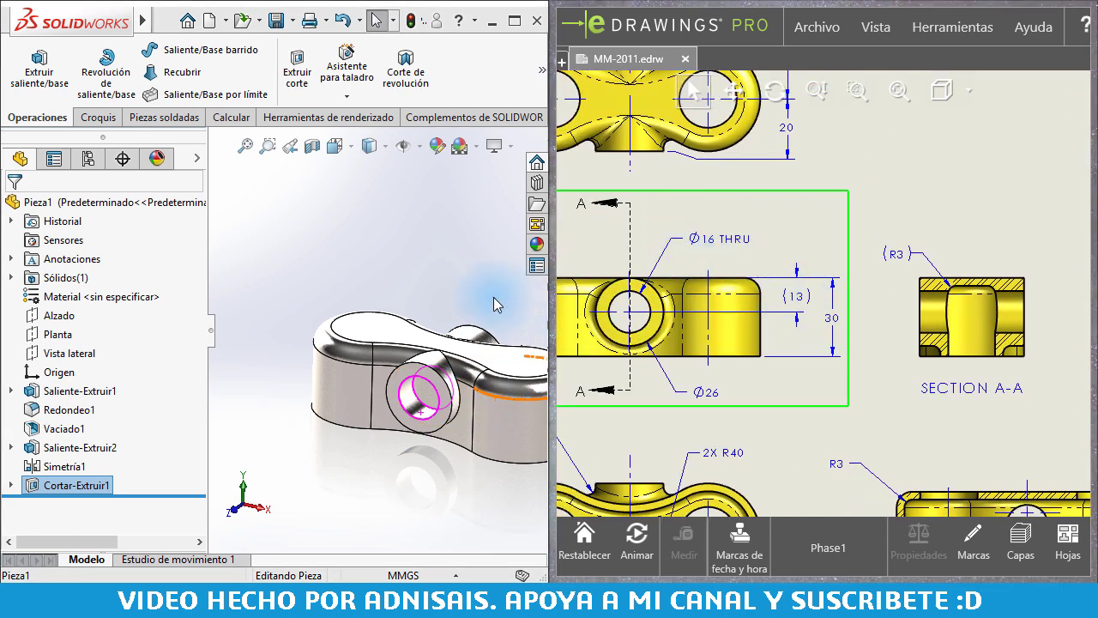
# Step: Start a reversed 'Por todo' extruded cut from Croquis1 under Saliente-Extruir1
pyautogui.moveTo(494, 296); pyautogui.dragTo(429, 327, button='middle')
pyautogui.moveTo(586, 402); pyautogui.dragTo(802, 278)
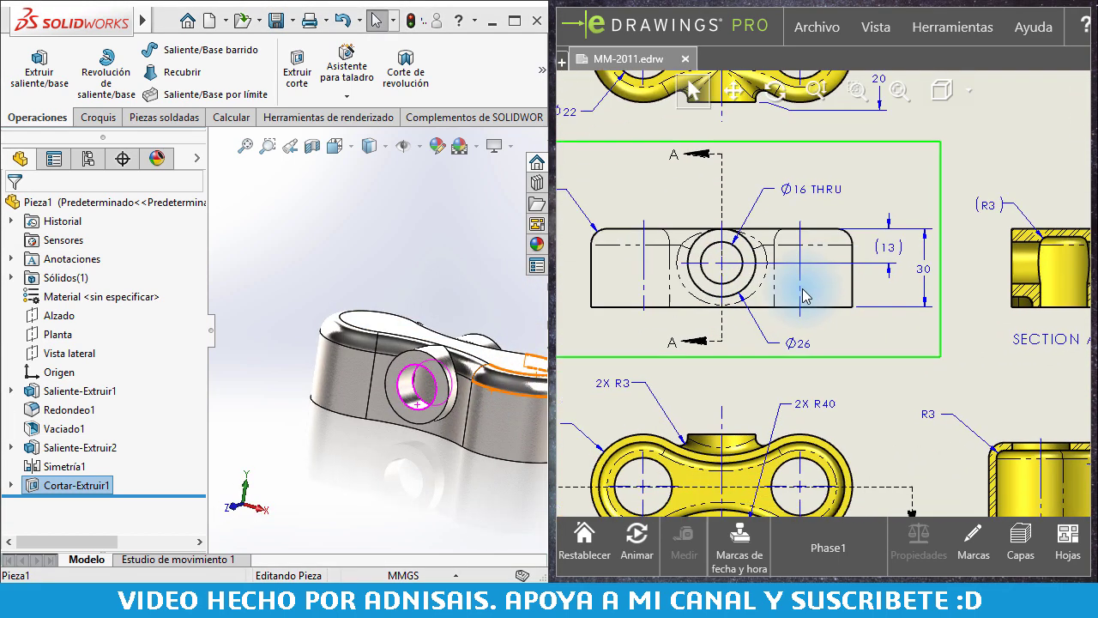
pyautogui.scroll(2, 843, 388)
pyautogui.scroll(1, 844, 388)
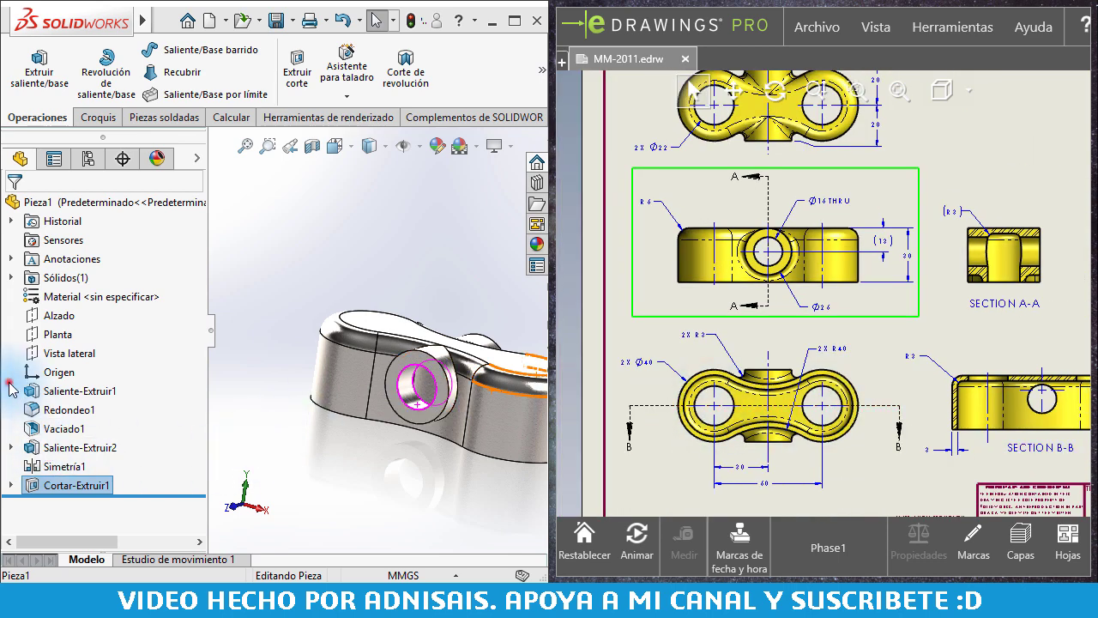
pyautogui.click(10, 391)
pyautogui.click(52, 410)
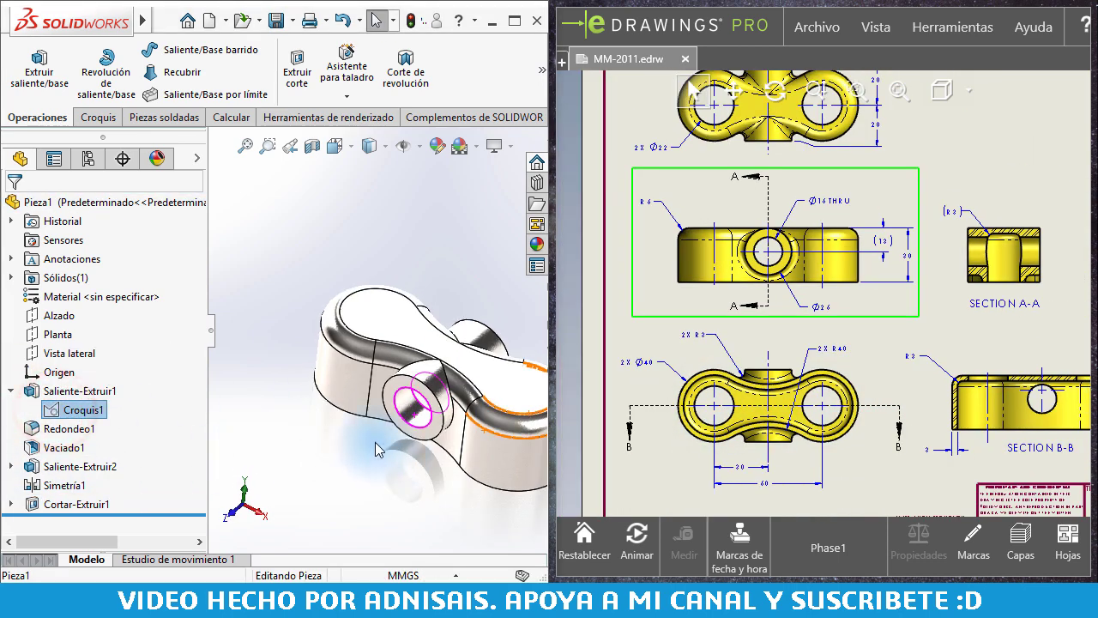
pyautogui.click(74, 407)
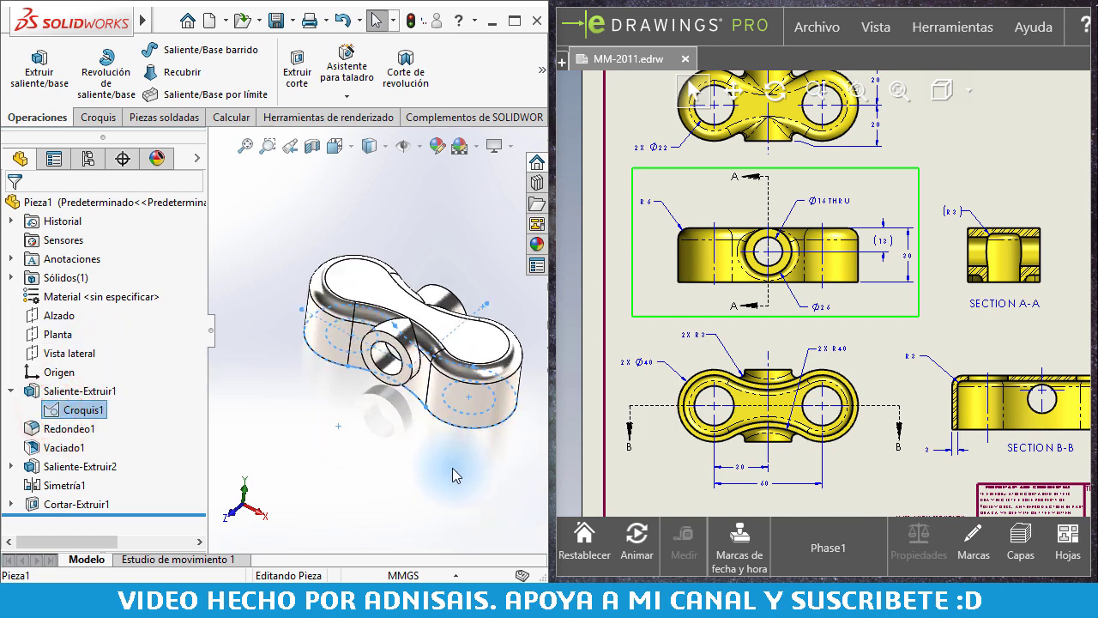
pyautogui.click(297, 67)
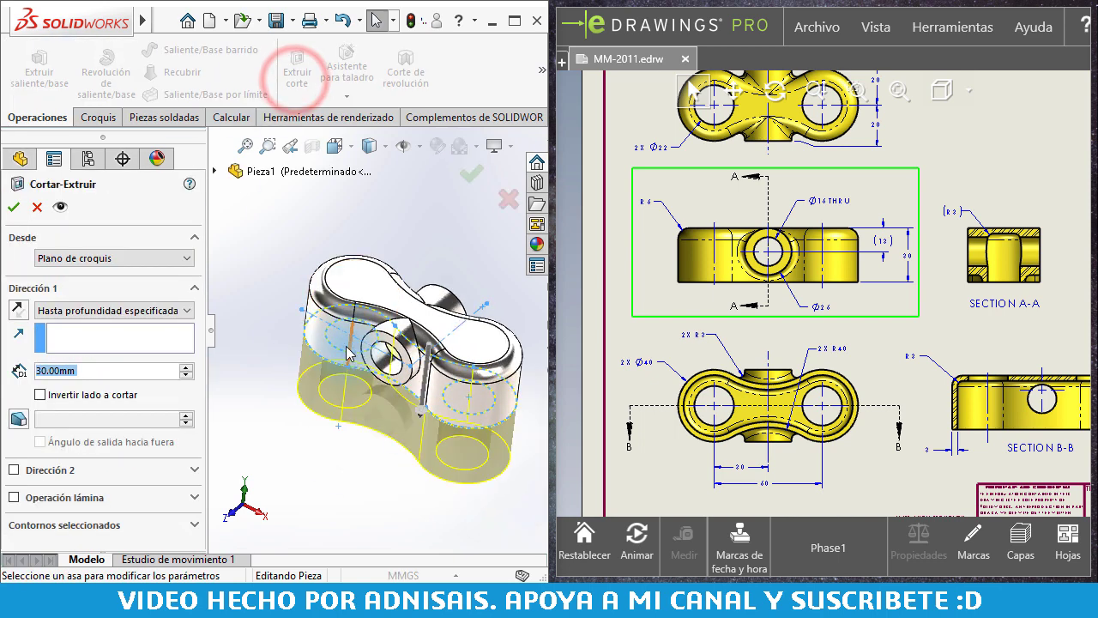
pyautogui.click(17, 309)
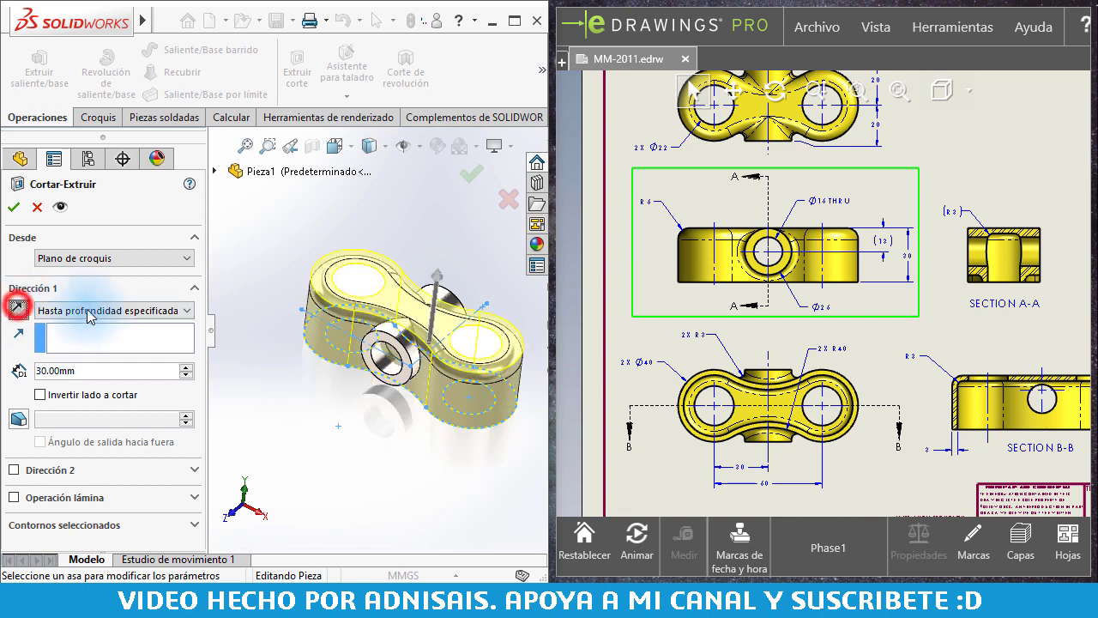
pyautogui.click(81, 309)
pyautogui.click(74, 335)
# Step: Limit the cut contours to the two end-hole circles and accept Cortar-Extruir2
pyautogui.click(57, 498)
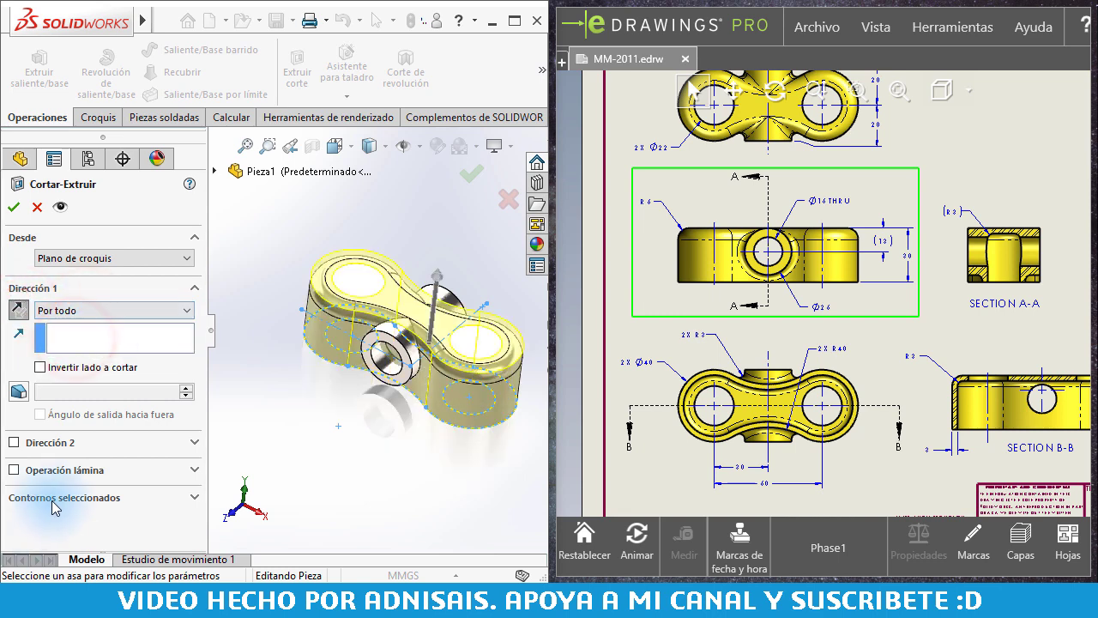
pyautogui.rightClick(83, 526)
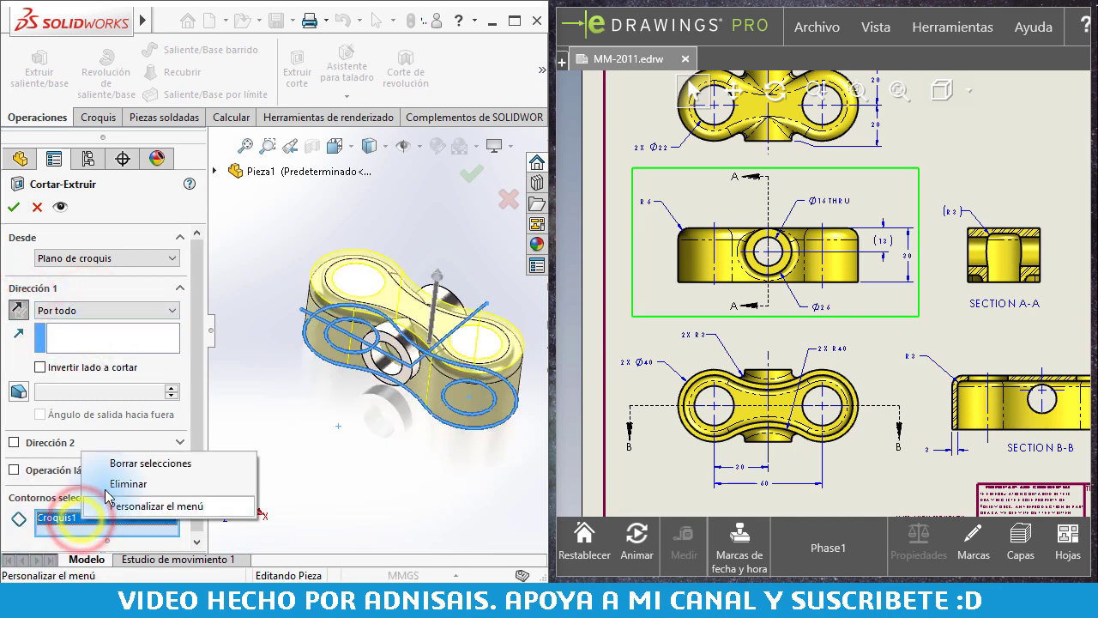
pyautogui.click(112, 483)
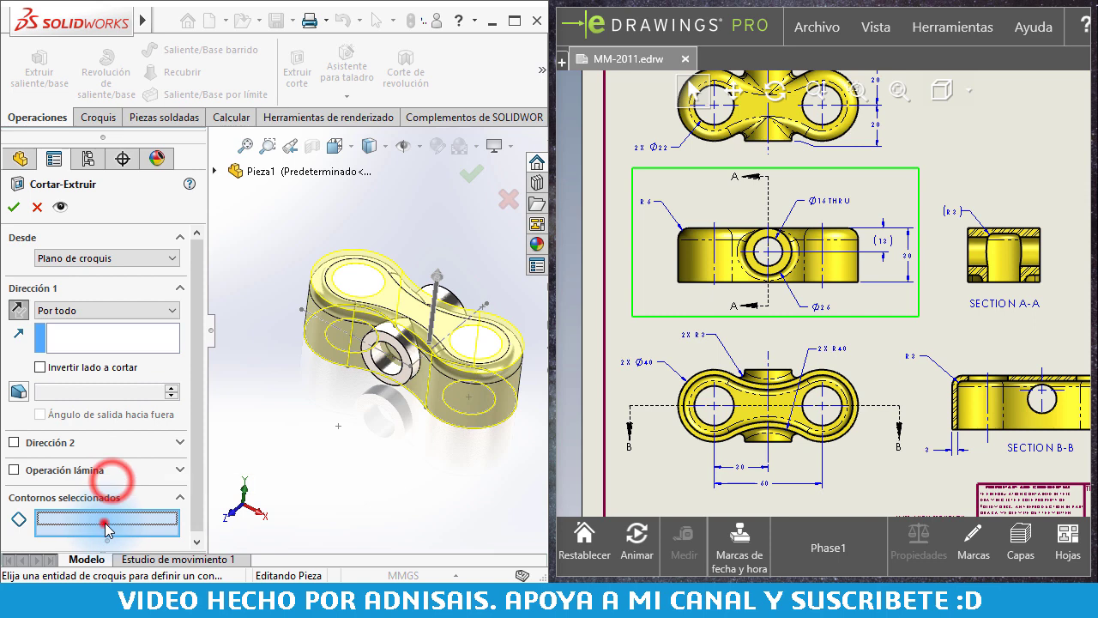
pyautogui.click(355, 354)
pyautogui.click(469, 403)
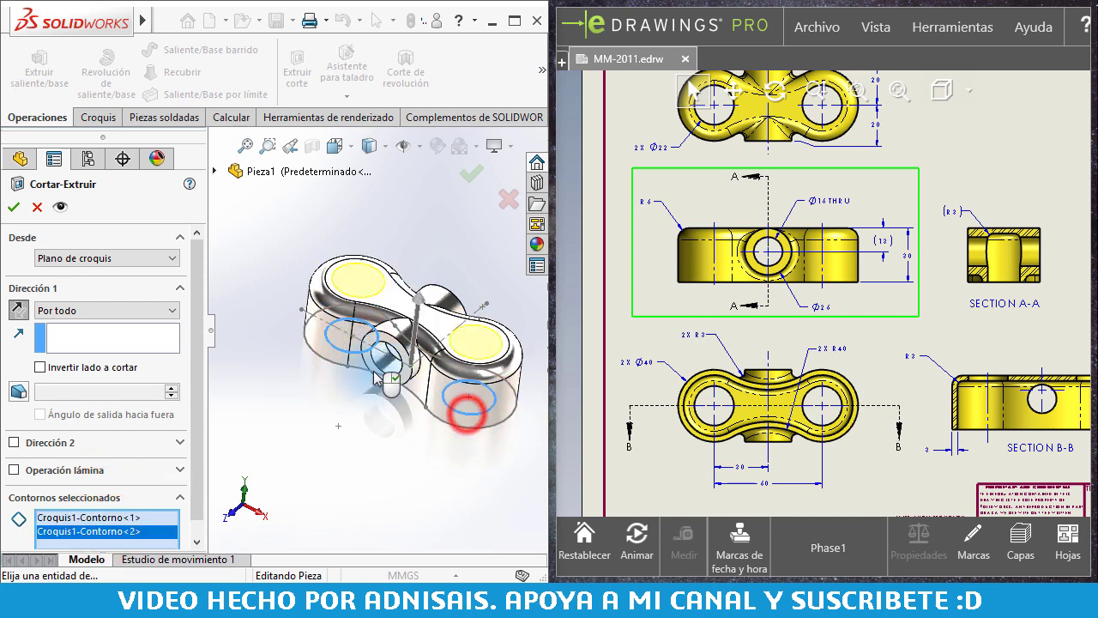
pyautogui.click(10, 210)
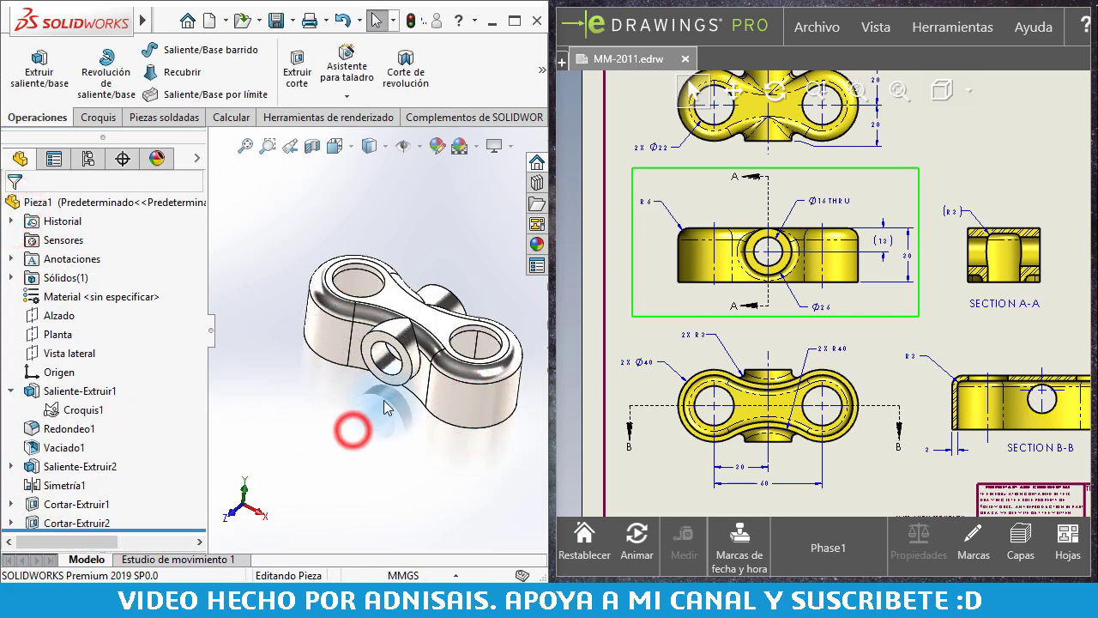
pyautogui.moveTo(386, 408); pyautogui.dragTo(392, 412, button='middle')
pyautogui.moveTo(822, 421)
pyautogui.mouseDown(button='middle')
pyautogui.moveTo(769, 420)
pyautogui.moveTo(698, 377)
pyautogui.mouseUp(button='middle')
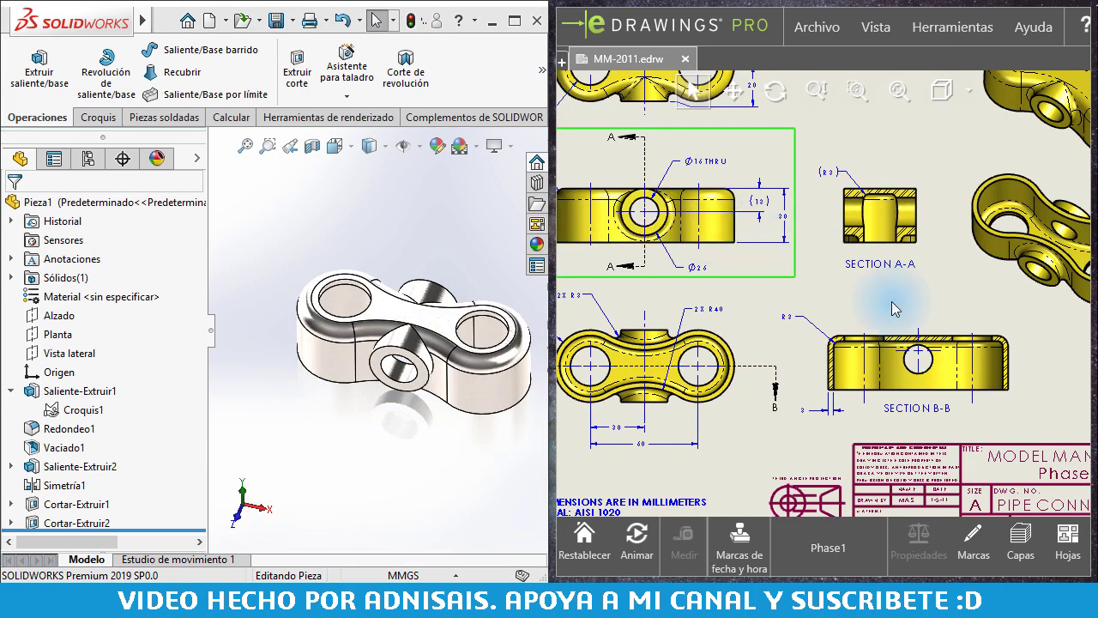
pyautogui.scroll(3, 897, 317)
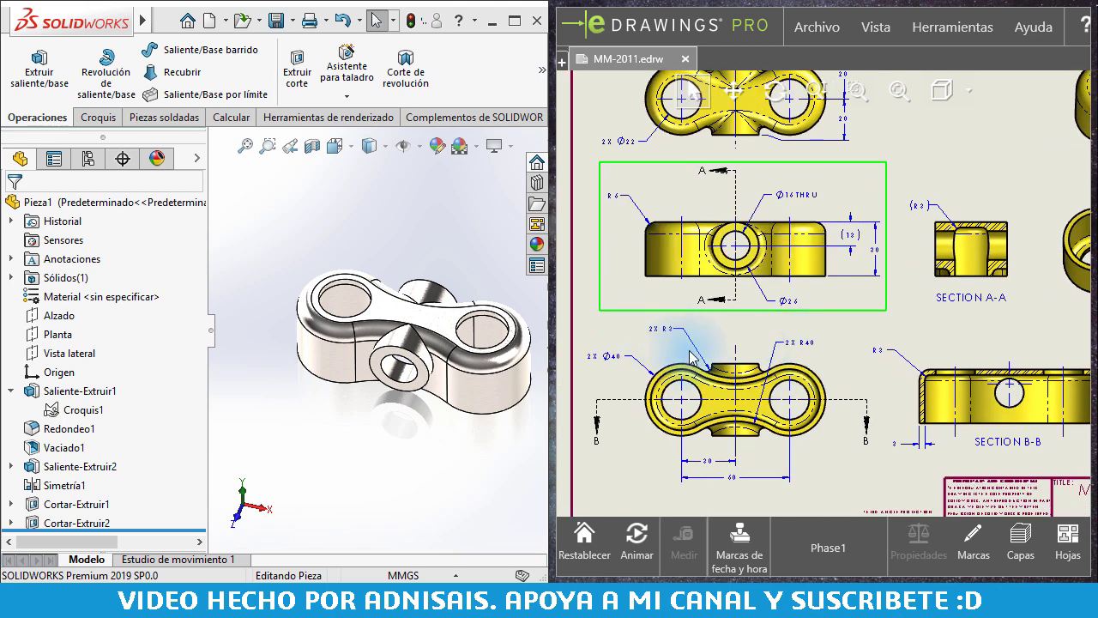
pyautogui.scroll(3, 691, 356)
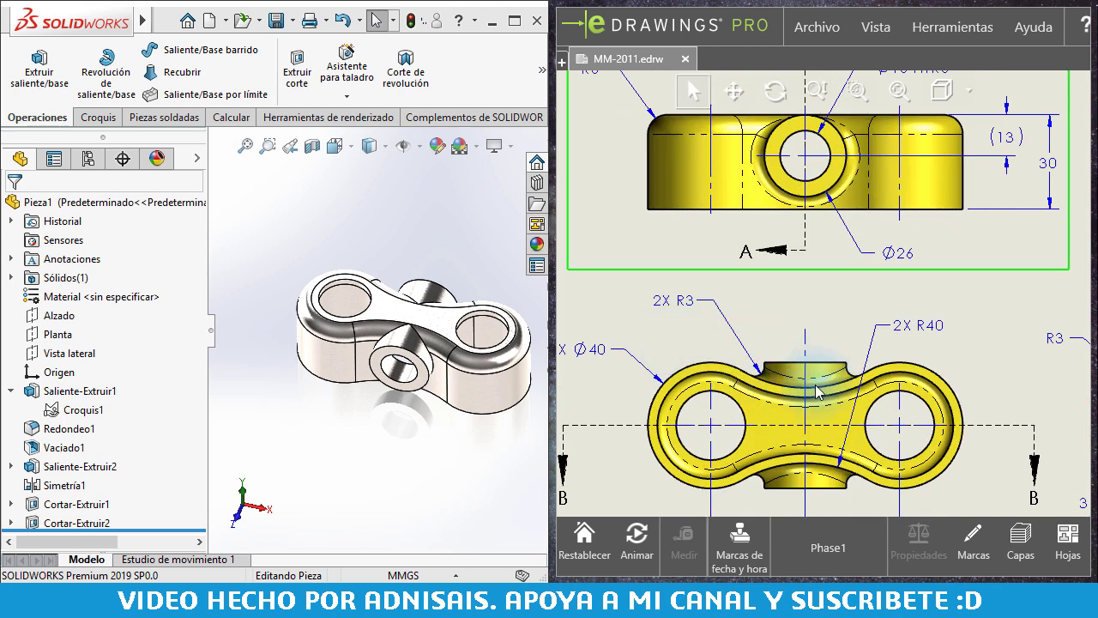
pyautogui.click(338, 212)
pyautogui.click(542, 69)
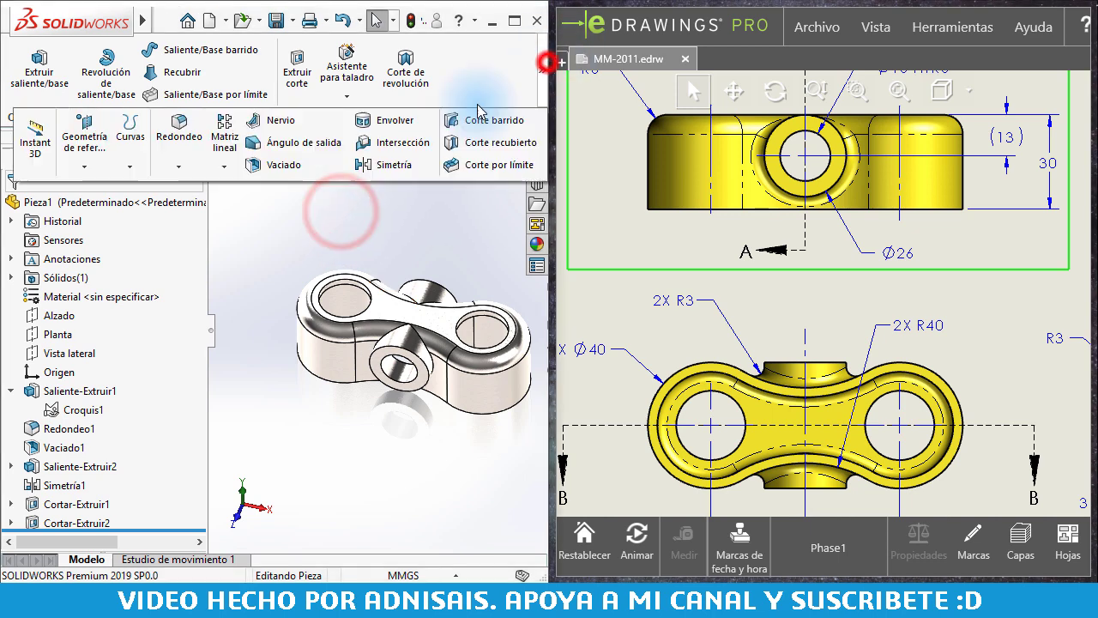
pyautogui.click(168, 140)
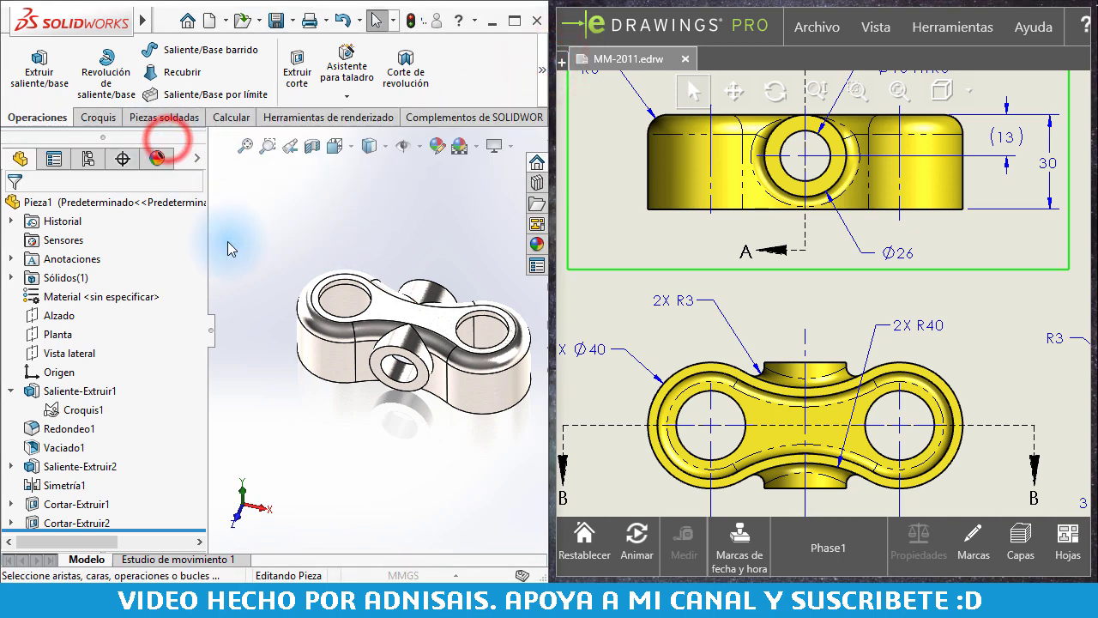
# Step: Apply a 3 mm fillet to the two edges where the side boss meets the body
pyautogui.click(196, 331)
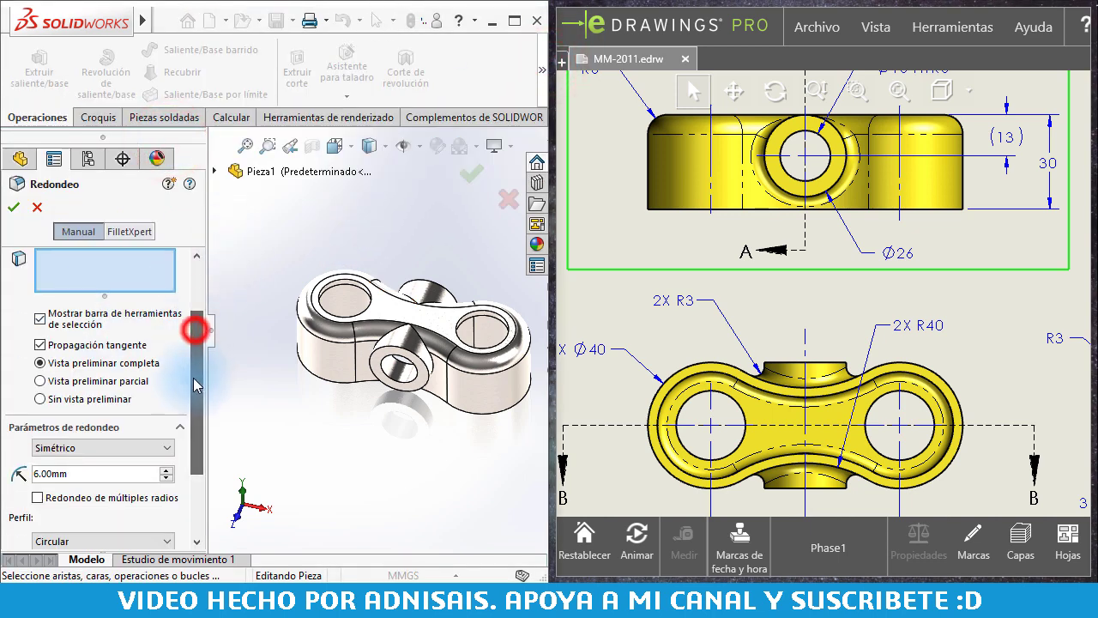
pyautogui.doubleClick(118, 473)
pyautogui.write('3')
pyautogui.click(128, 269)
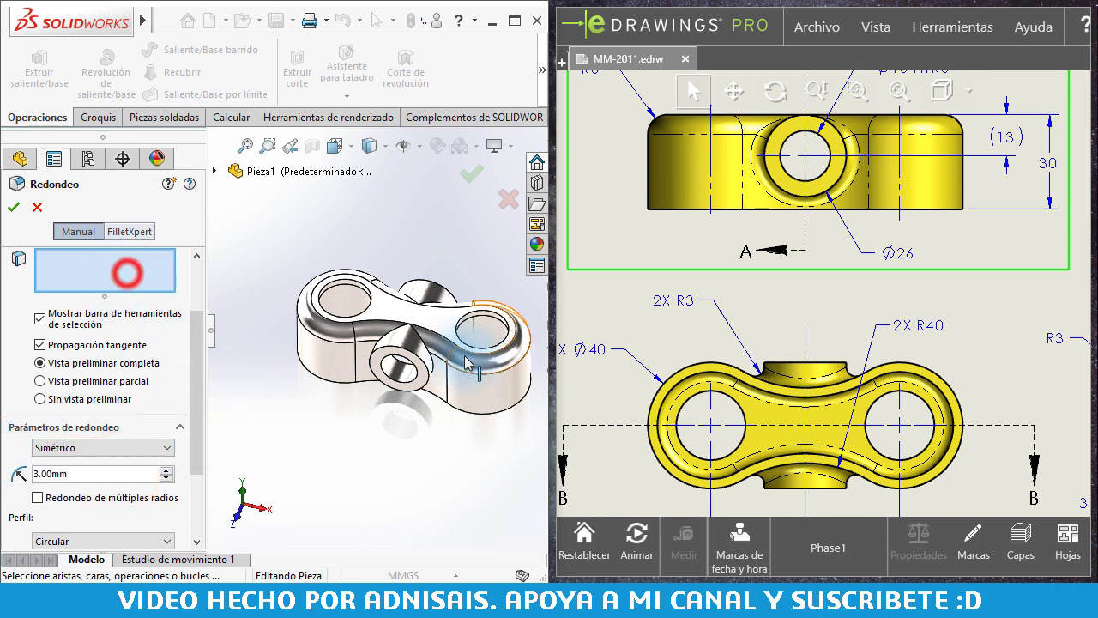
pyautogui.click(427, 345)
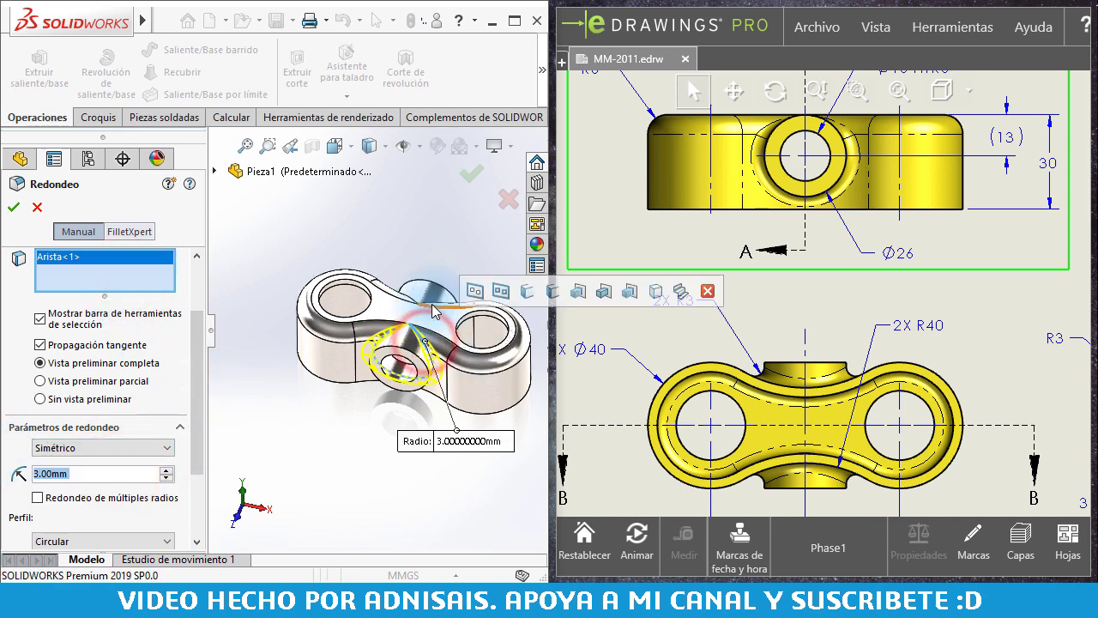
pyautogui.click(435, 310)
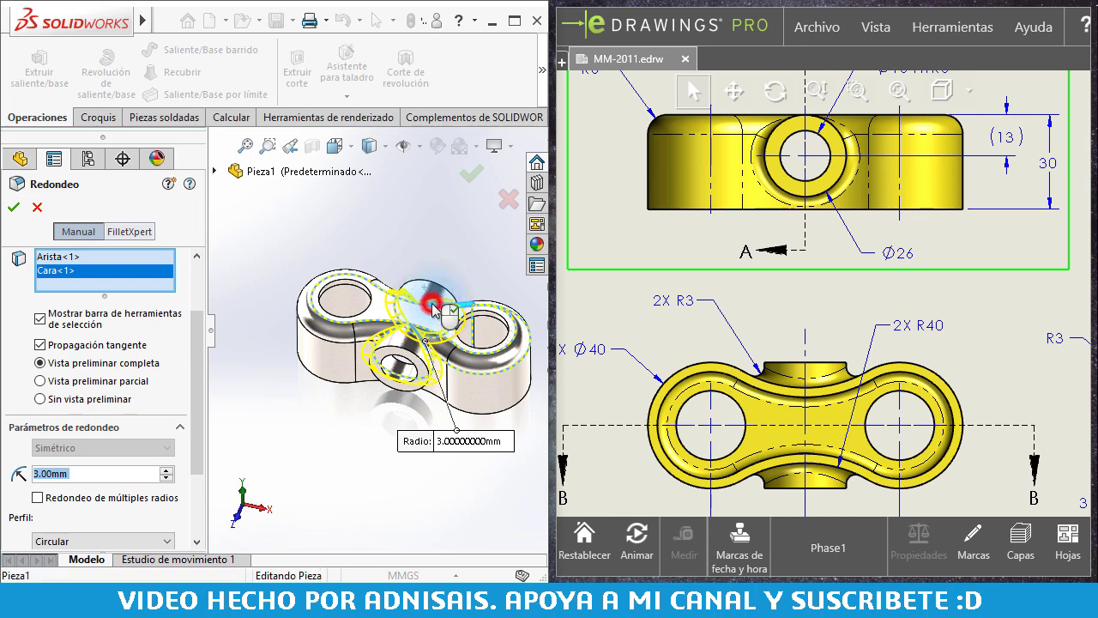
pyautogui.click(431, 303)
pyautogui.click(434, 308)
pyautogui.moveTo(433, 307); pyautogui.dragTo(429, 386, button='middle')
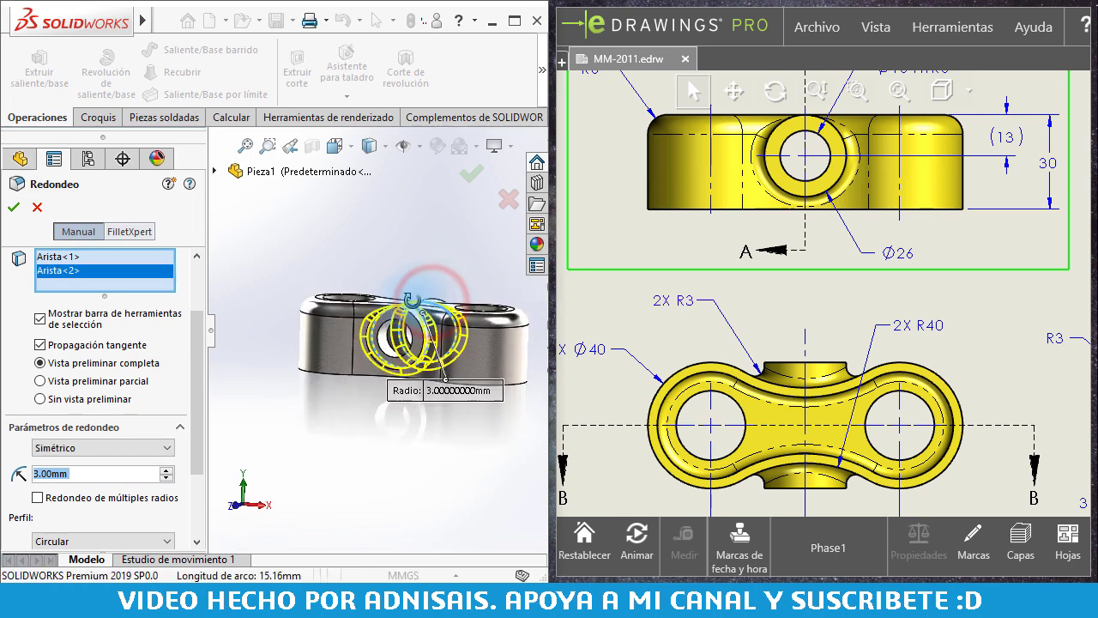
pyautogui.moveTo(373, 339)
pyautogui.mouseDown(button='middle')
pyautogui.moveTo(312, 383)
pyautogui.moveTo(461, 174)
pyautogui.moveTo(432, 330)
pyautogui.moveTo(397, 229)
pyautogui.moveTo(385, 265)
pyautogui.mouseUp(button='middle')
pyautogui.press('Return')
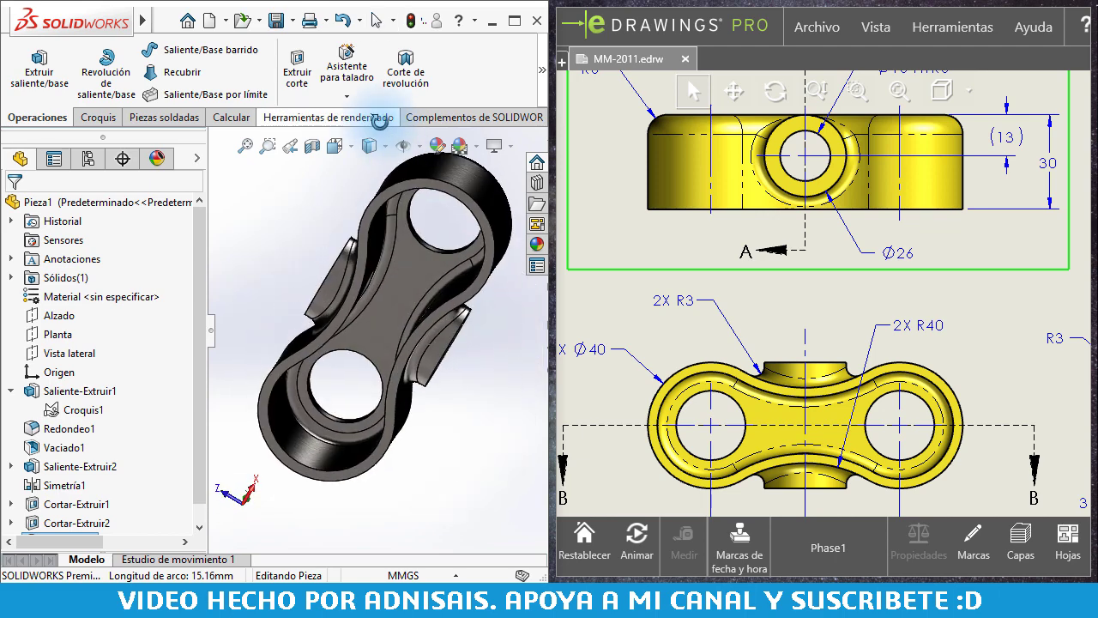
# Step: Switch the eDrawings reference to the 'phase2 change' sheet
pyautogui.scroll(2, 1002, 268)
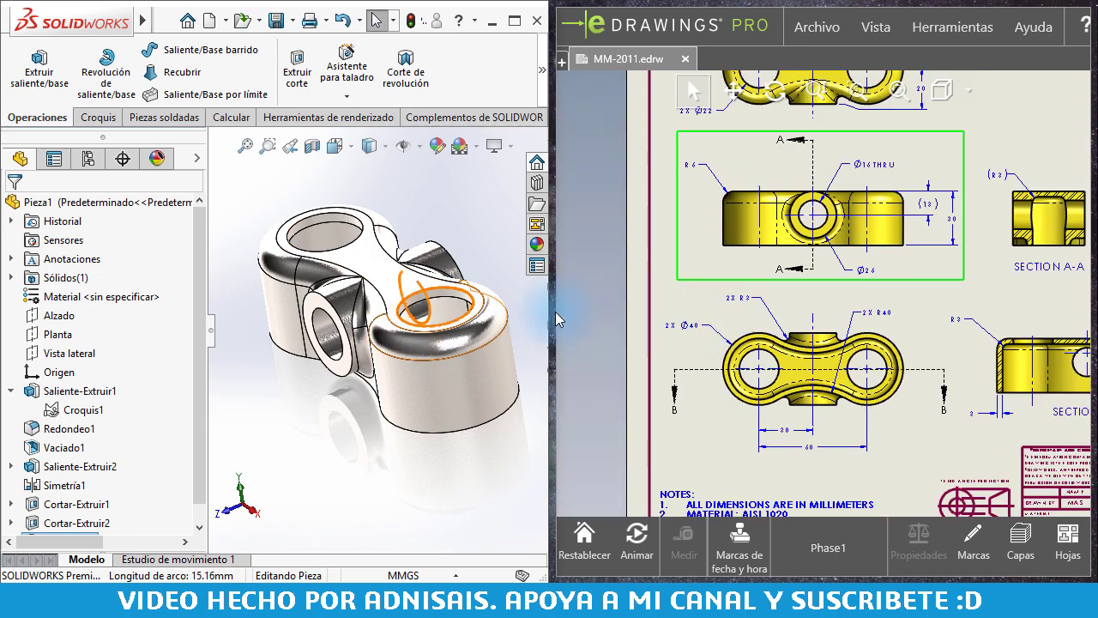
pyautogui.scroll(1, 1001, 268)
pyautogui.scroll(1, 1001, 268)
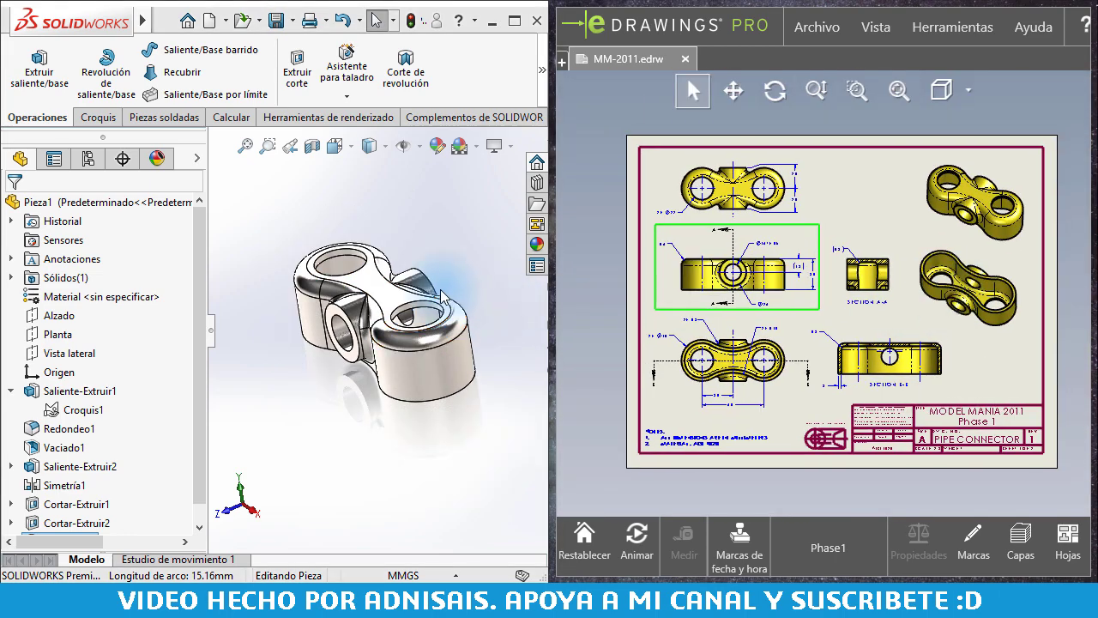
pyautogui.moveTo(498, 268); pyautogui.dragTo(446, 302, button='middle')
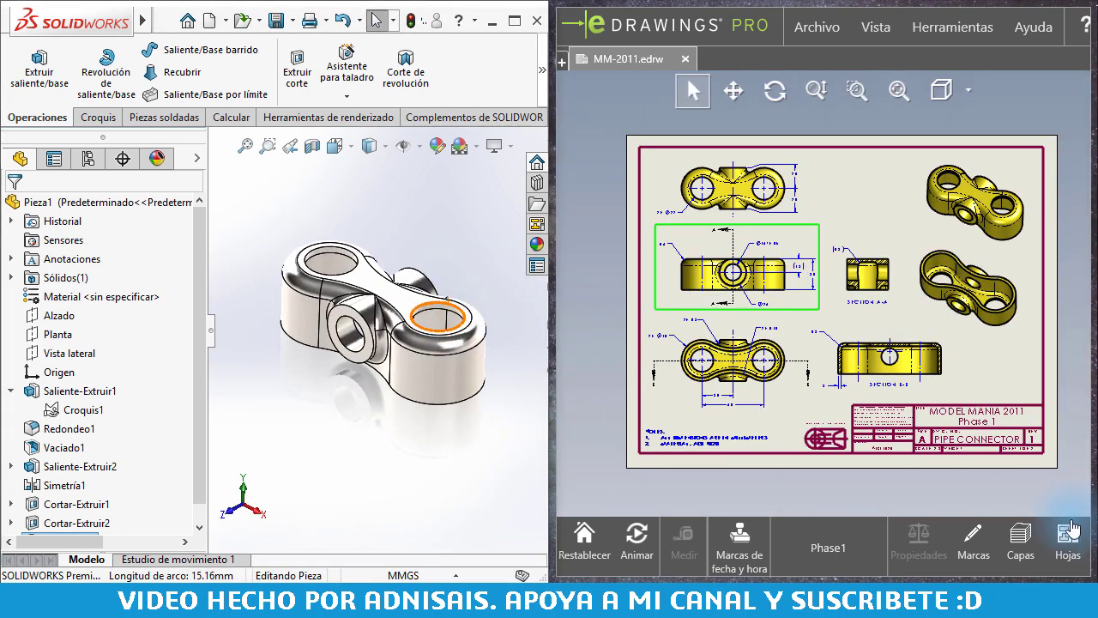
pyautogui.click(1063, 546)
pyautogui.scroll(-3, 974, 347)
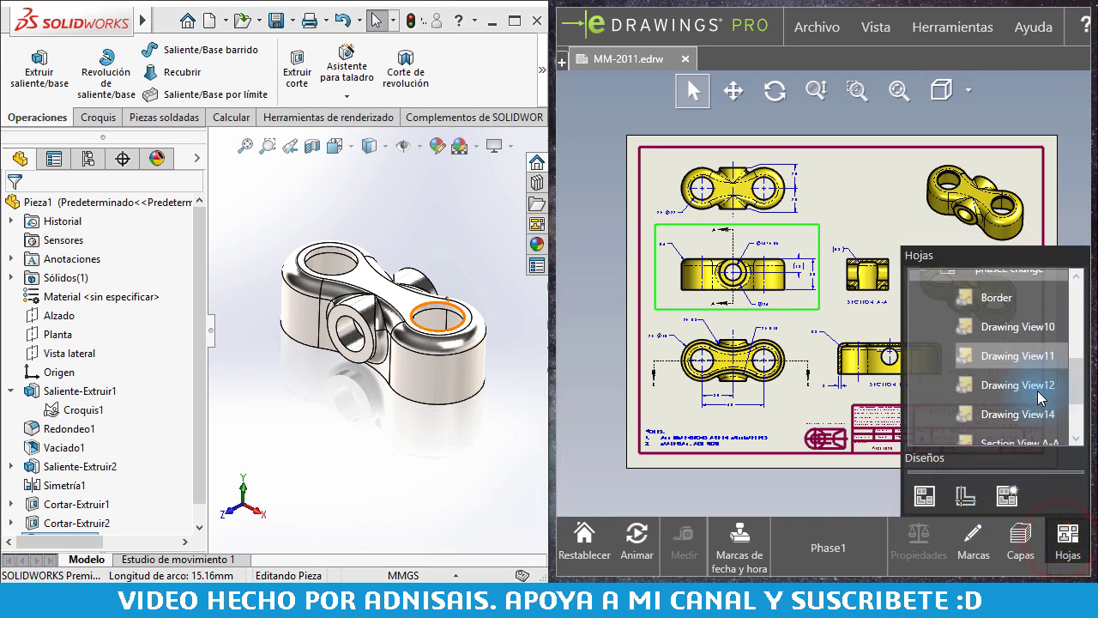
pyautogui.scroll(2, 974, 347)
pyautogui.click(972, 351)
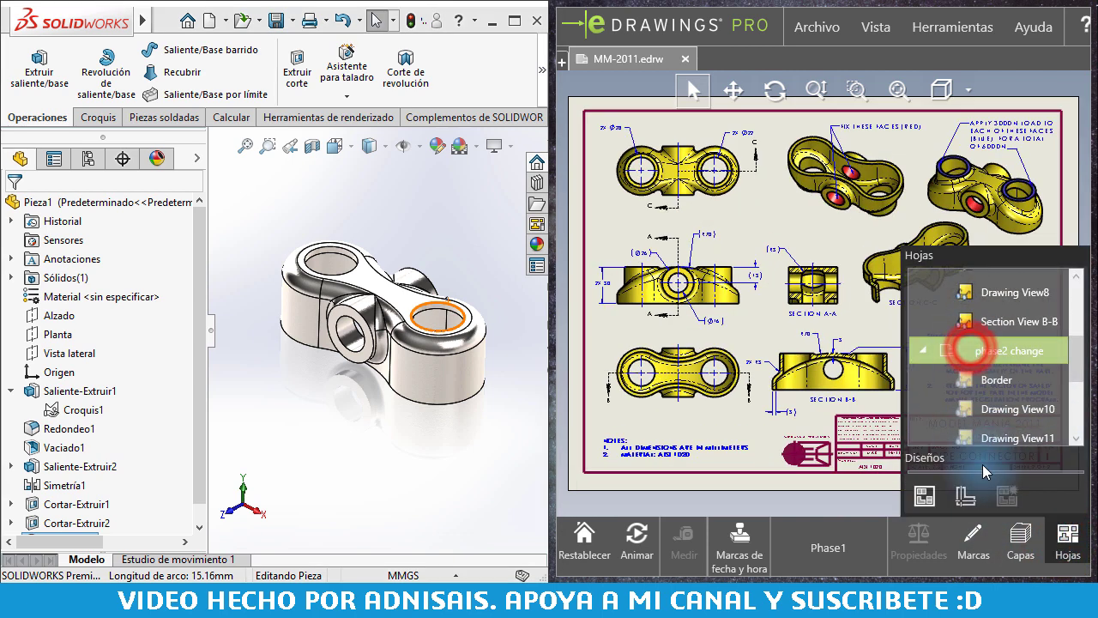
pyautogui.click(1066, 539)
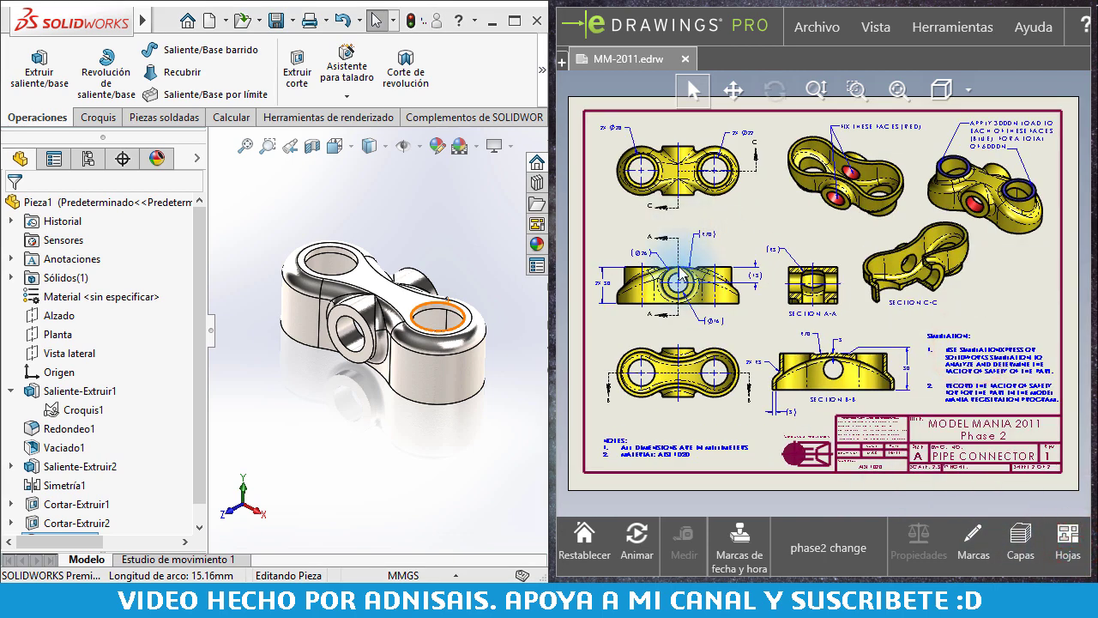
# Step: Pan and zoom the sheet to read Section C-C and the simulation notes
pyautogui.scroll(-3, 676, 435)
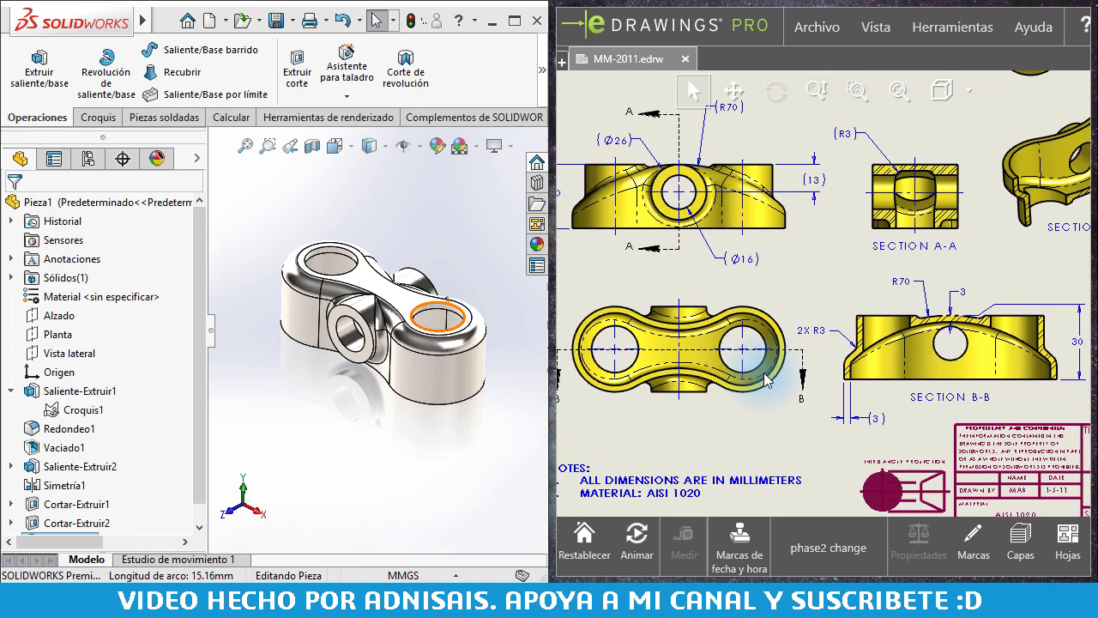
pyautogui.moveTo(1019, 306); pyautogui.dragTo(719, 371, button='middle')
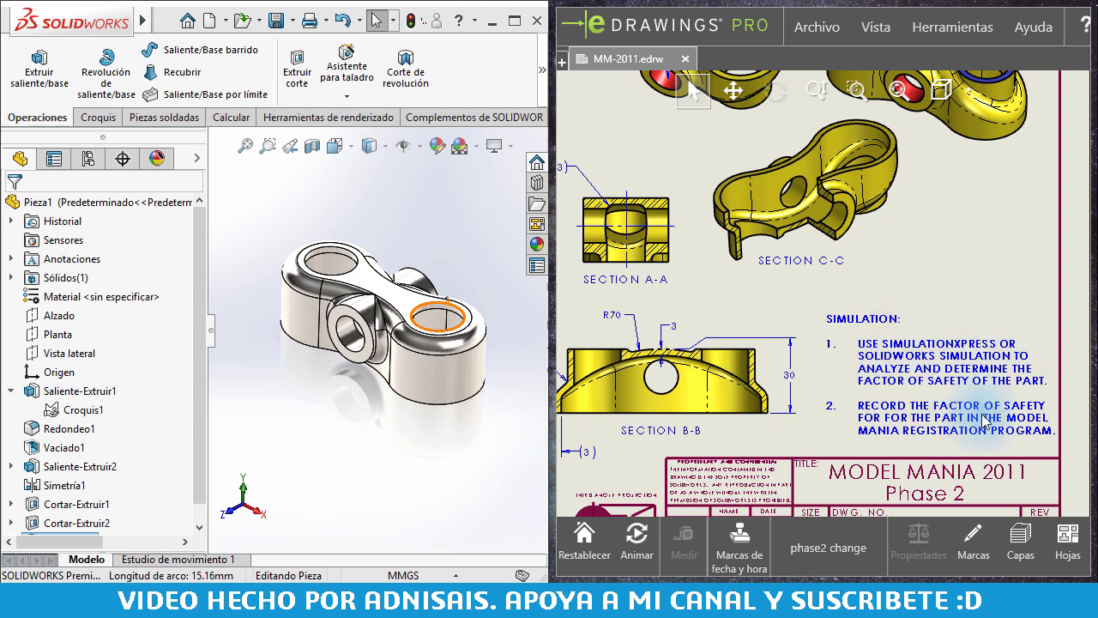
pyautogui.scroll(-2, 875, 276)
pyautogui.scroll(-2, 849, 262)
pyautogui.scroll(-1, 852, 260)
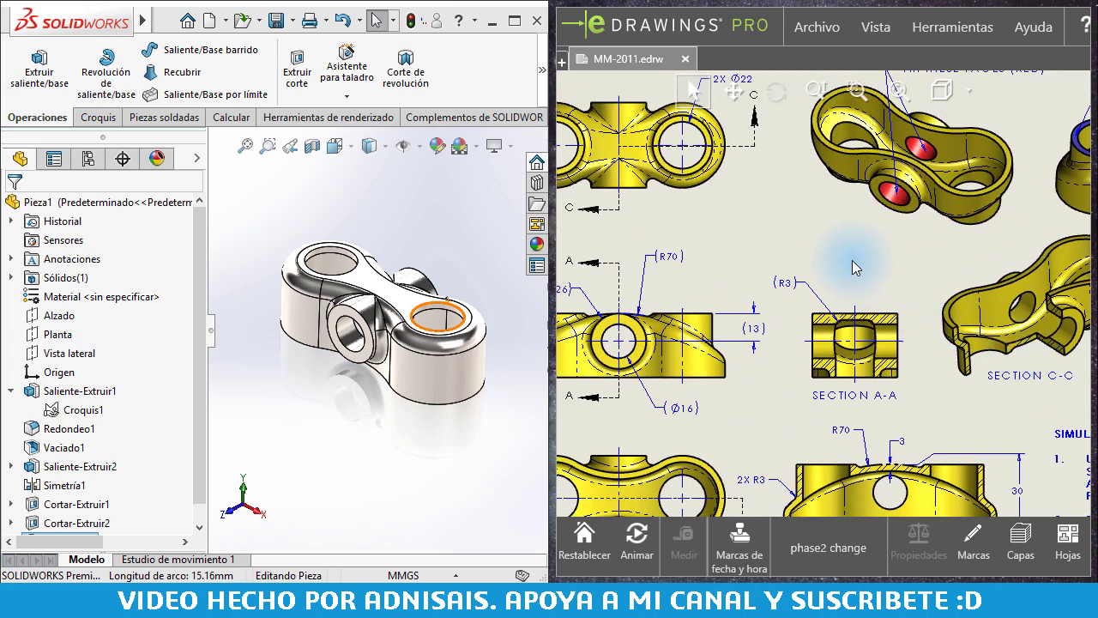
pyautogui.scroll(-2, 845, 256)
pyautogui.moveTo(842, 258); pyautogui.dragTo(779, 243, button='middle')
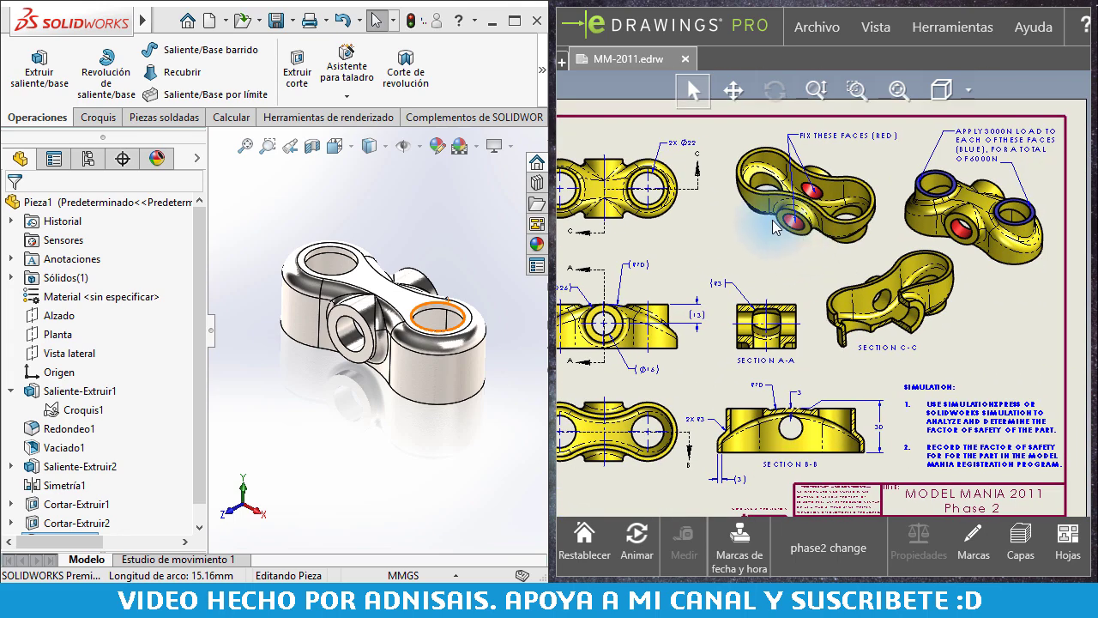
pyautogui.scroll(2, 774, 225)
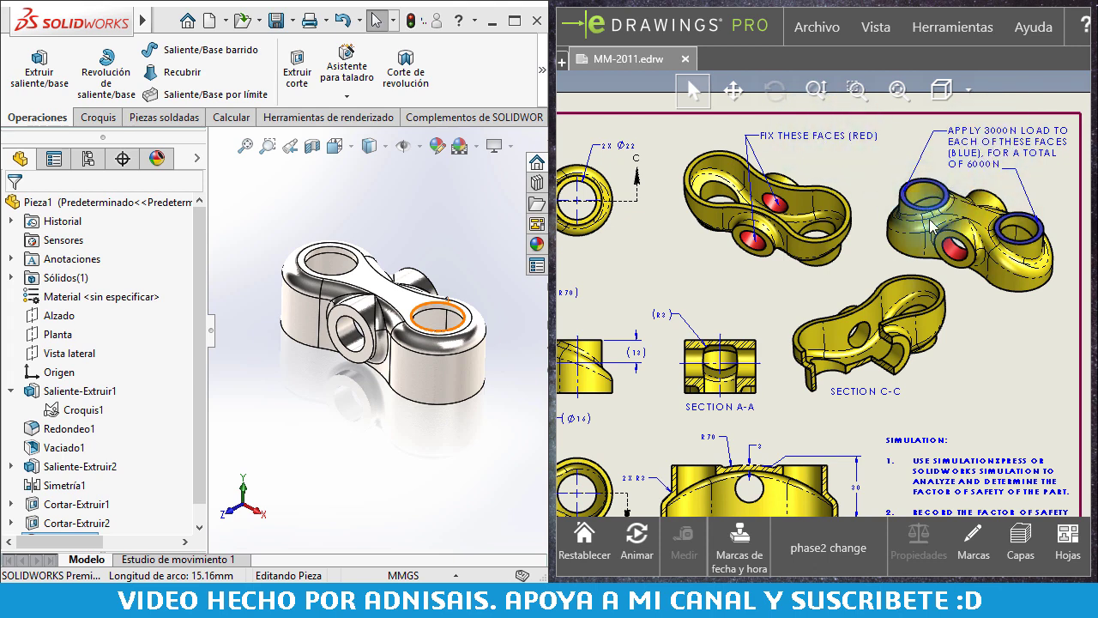
# Step: Frame the Phase 2 top and front views showing the R70 arc top
pyautogui.moveTo(828, 286); pyautogui.dragTo(1038, 249, button='middle')
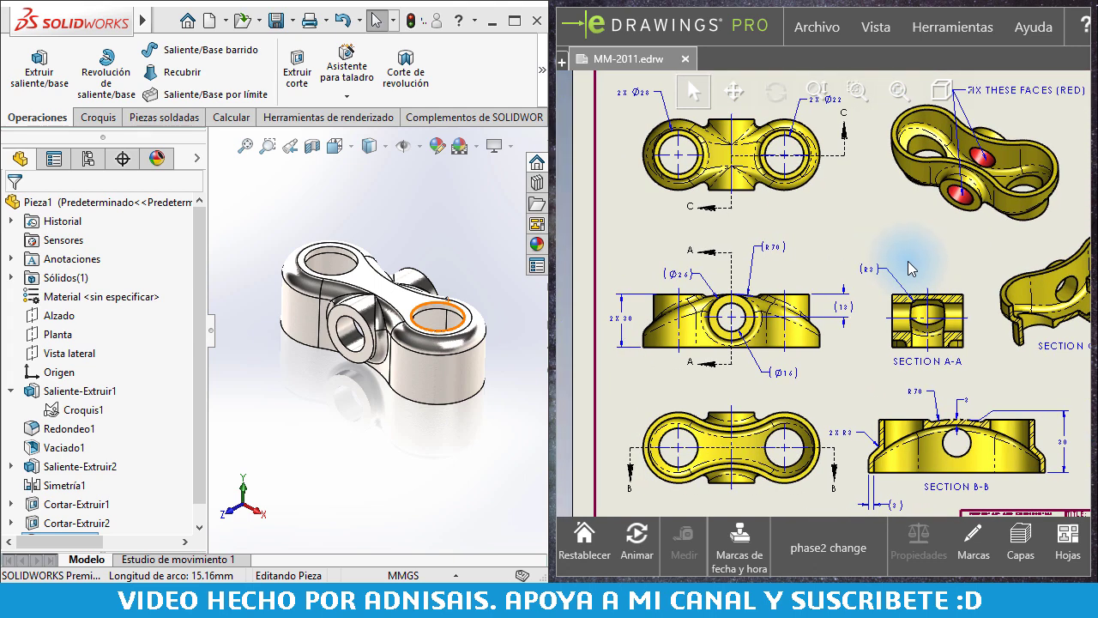
pyautogui.moveTo(759, 292); pyautogui.dragTo(749, 244, button='middle')
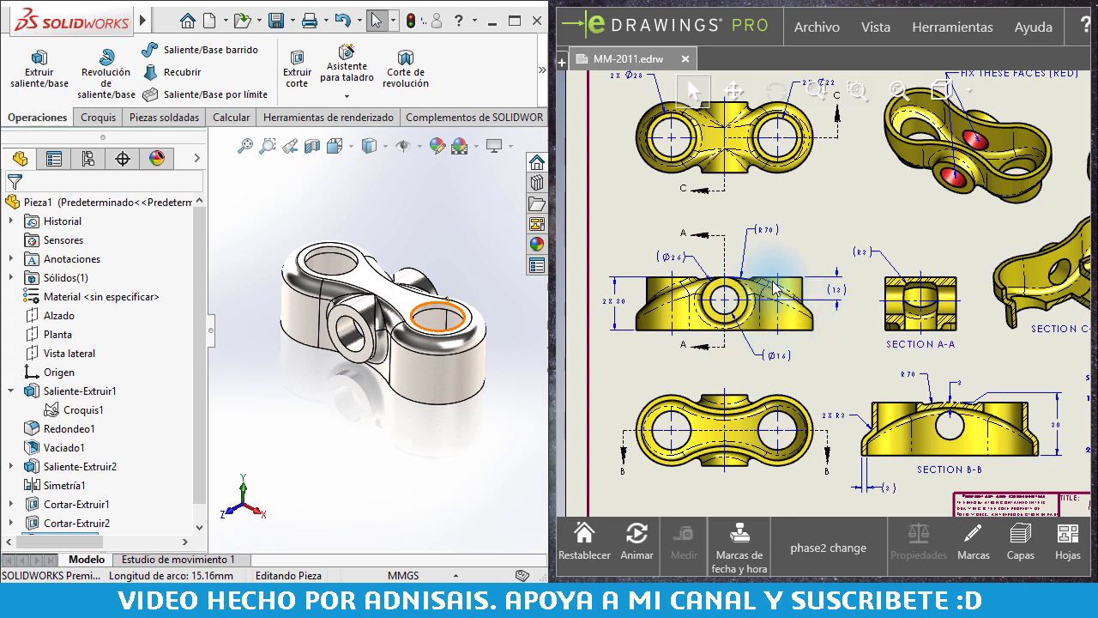
pyautogui.moveTo(793, 218); pyautogui.dragTo(784, 249, button='middle')
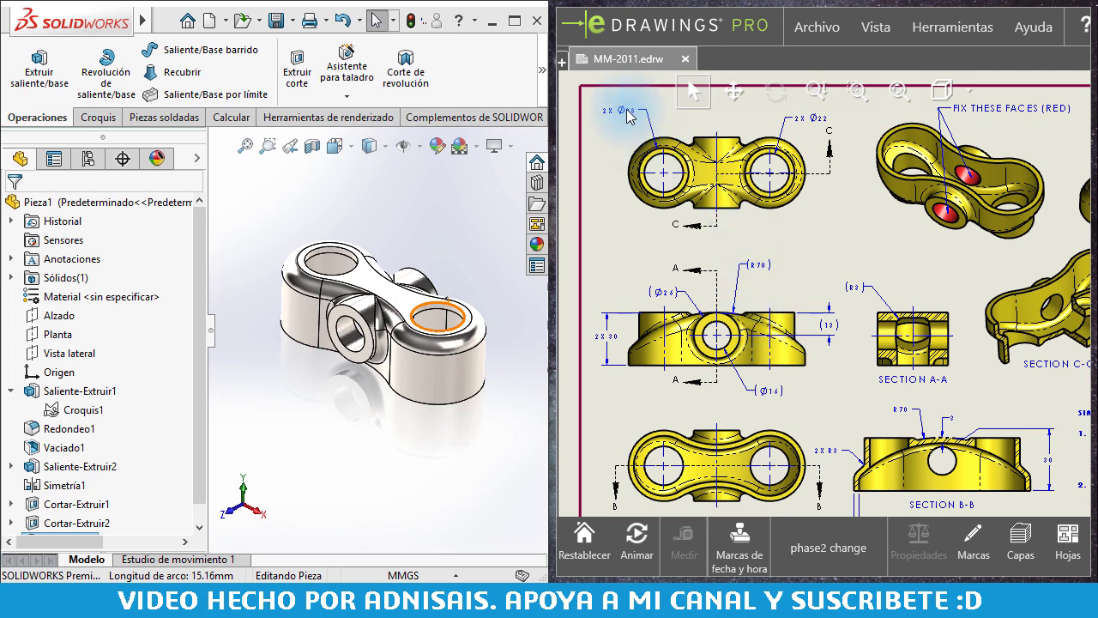
pyautogui.scroll(-3, 628, 116)
pyautogui.scroll(5, 678, 163)
pyautogui.scroll(2, 723, 210)
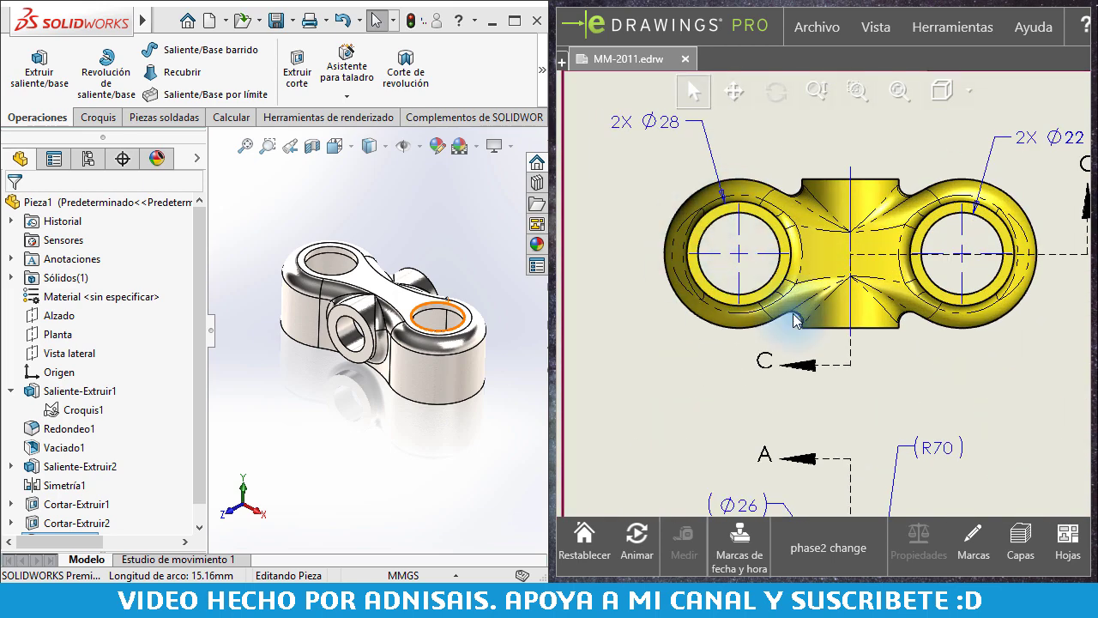
pyautogui.moveTo(794, 320)
pyautogui.mouseDown(button='middle')
pyautogui.moveTo(845, 244)
pyautogui.moveTo(849, 193)
pyautogui.mouseUp(button='middle')
pyautogui.scroll(-2, 921, 343)
pyautogui.scroll(2, 813, 255)
pyautogui.scroll(1, 781, 242)
pyautogui.scroll(-1, 863, 343)
pyautogui.scroll(1, 751, 298)
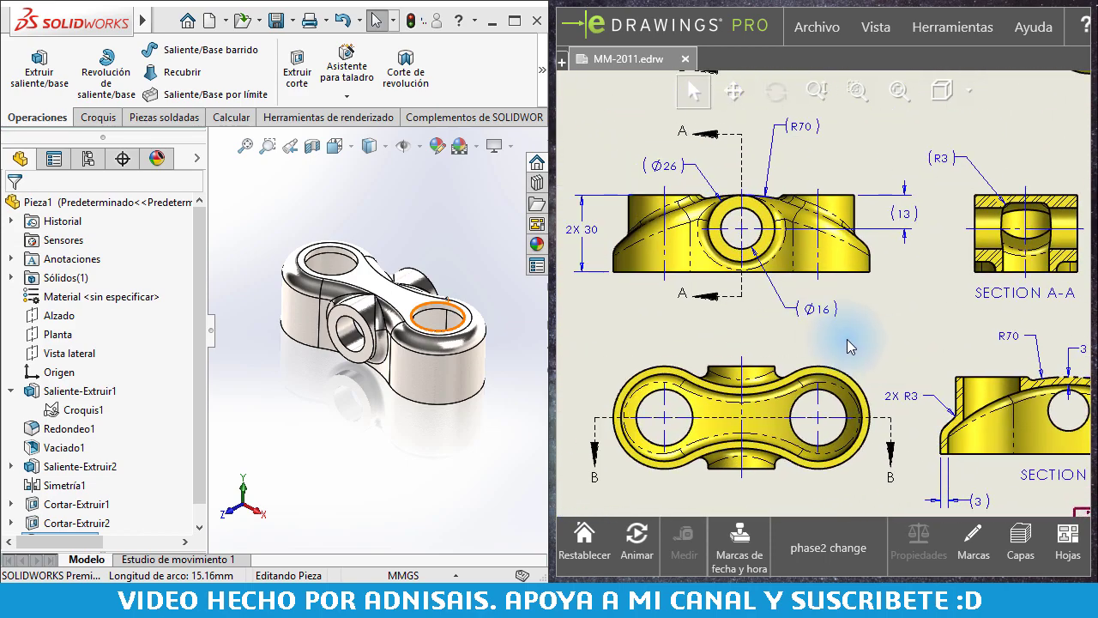
pyautogui.moveTo(847, 339); pyautogui.dragTo(890, 292, button='middle')
pyautogui.scroll(-1, 889, 291)
pyautogui.scroll(-1, 841, 291)
pyautogui.scroll(1, 846, 249)
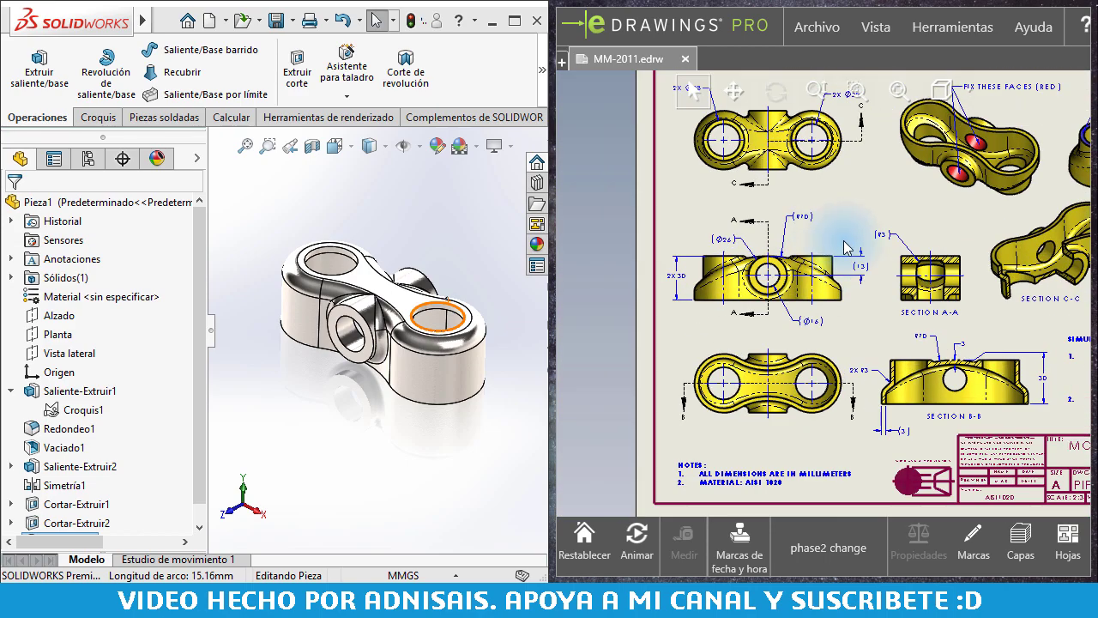
pyautogui.scroll(1, 841, 247)
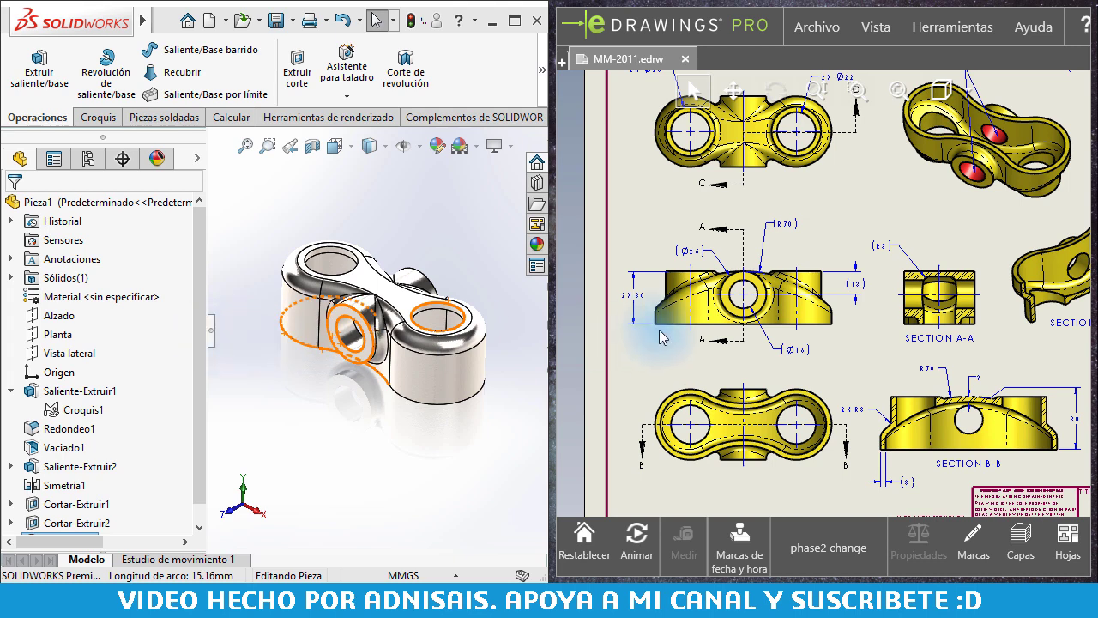
pyautogui.moveTo(201, 266); pyautogui.dragTo(200, 285)
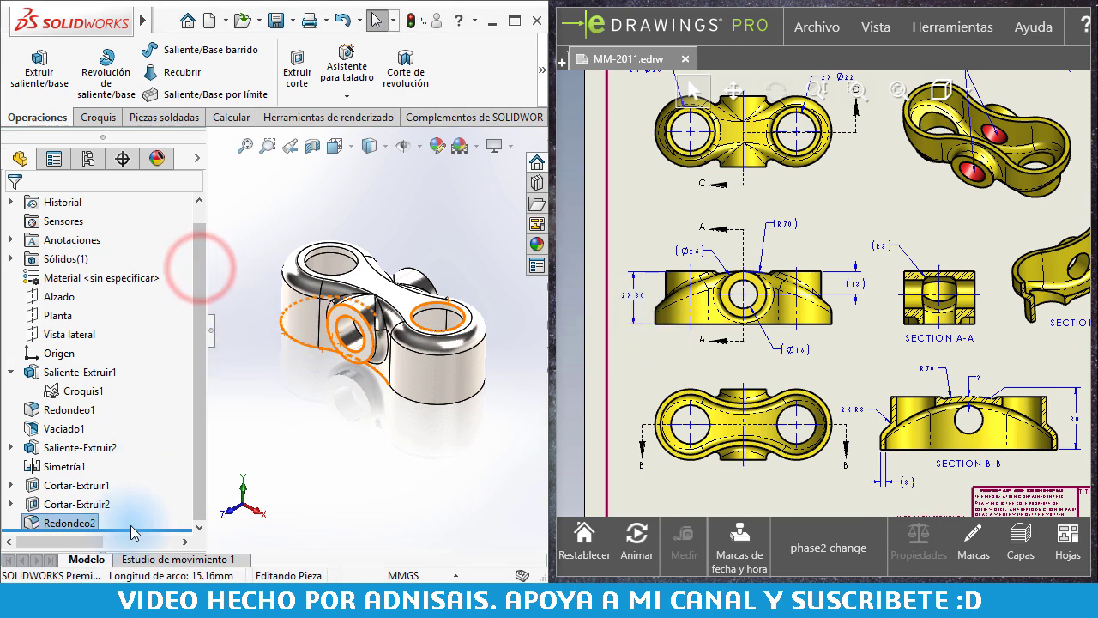
# Step: Roll the feature tree back to just after Saliente-Extruir1 and view the part from the front
pyautogui.moveTo(137, 527); pyautogui.dragTo(135, 409)
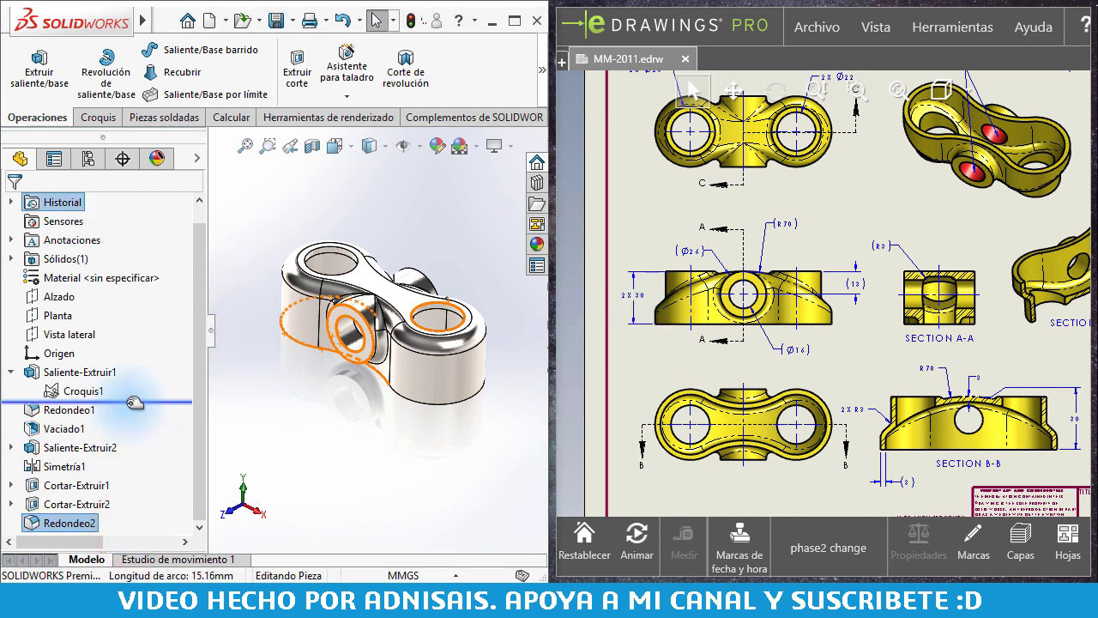
pyautogui.click(321, 450)
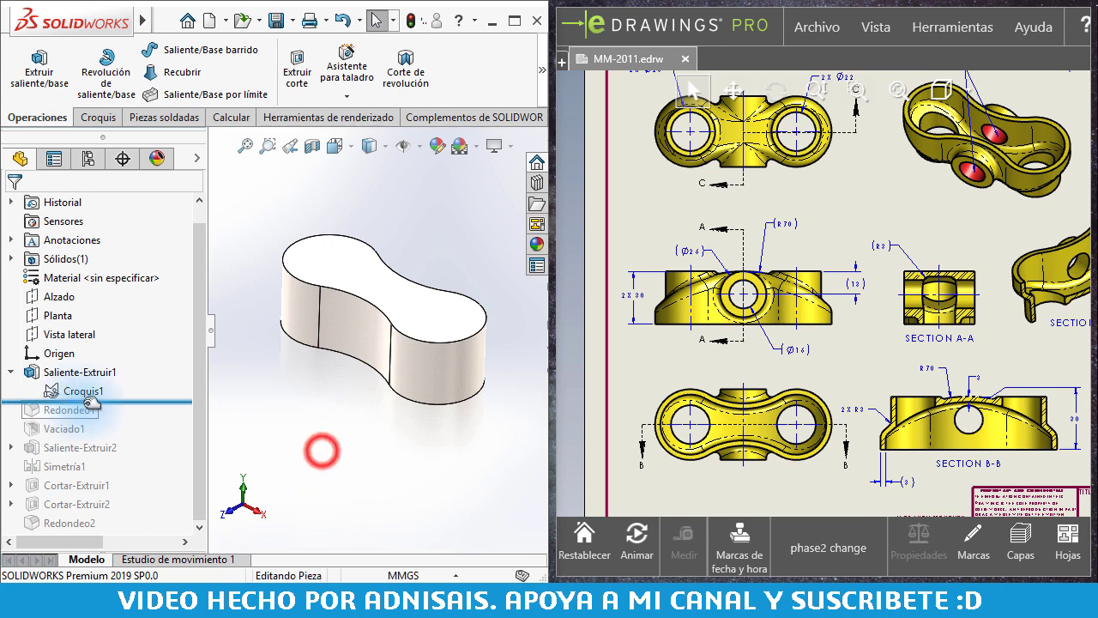
pyautogui.click(249, 251)
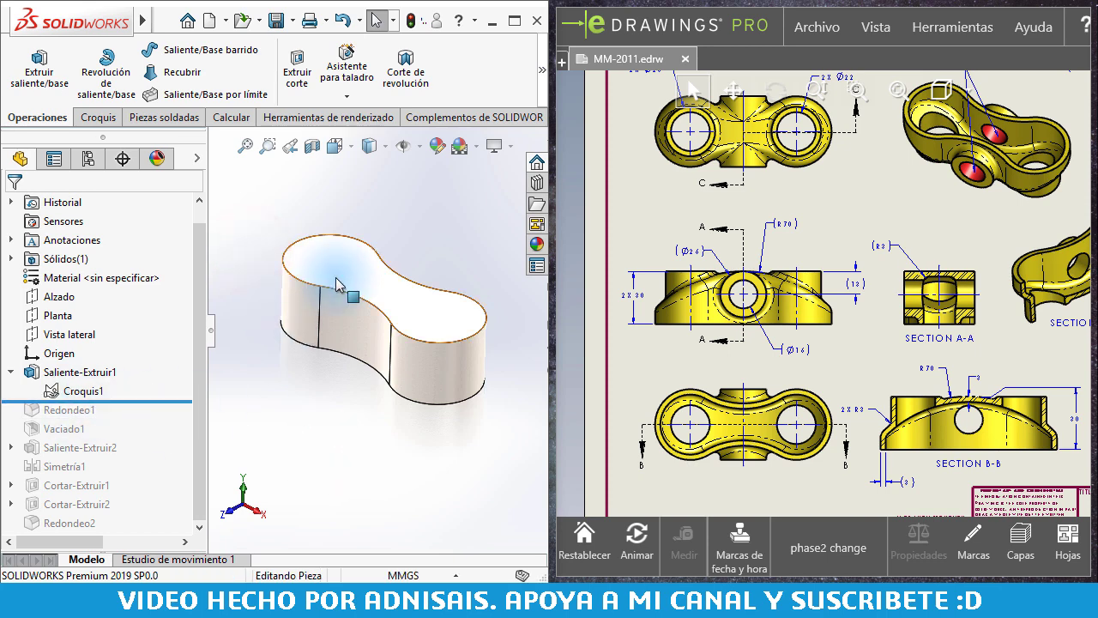
pyautogui.hotkey('ctrl', '1')
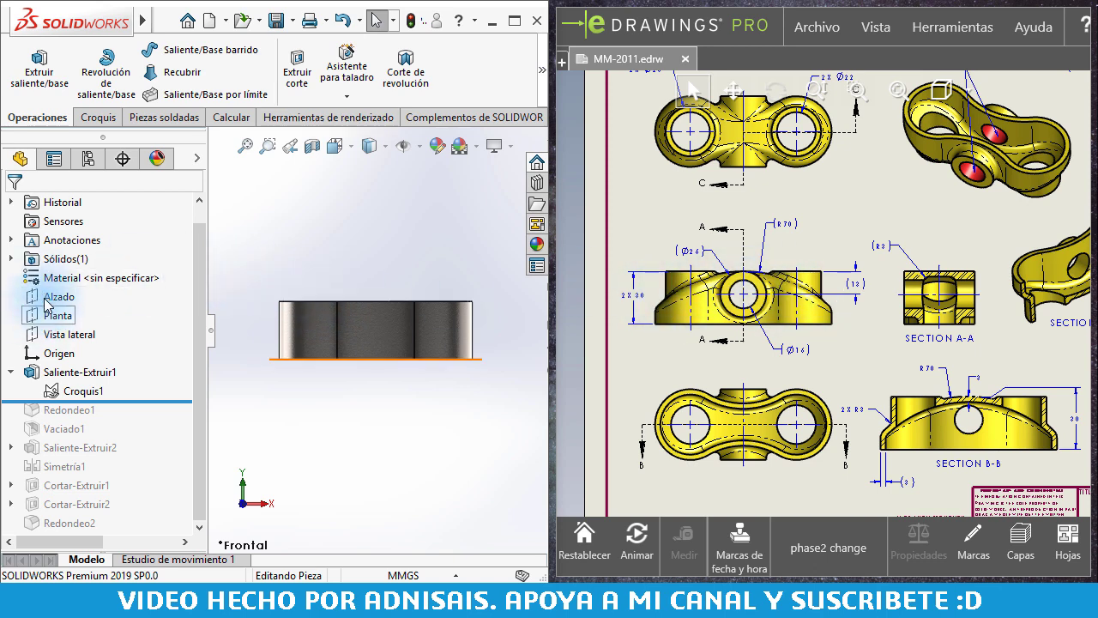
# Step: On the front plane, sketch a circle whose centre is vertically aligned below the origin
pyautogui.click(60, 273)
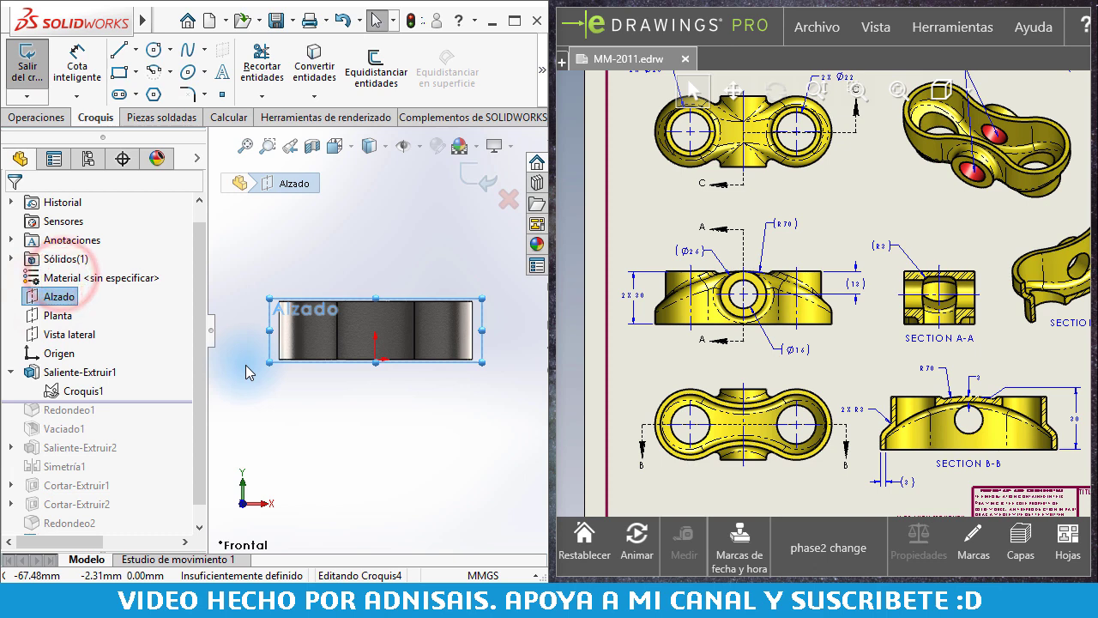
pyautogui.moveTo(363, 412); pyautogui.dragTo(393, 427, button='right')
pyautogui.click(375, 418)
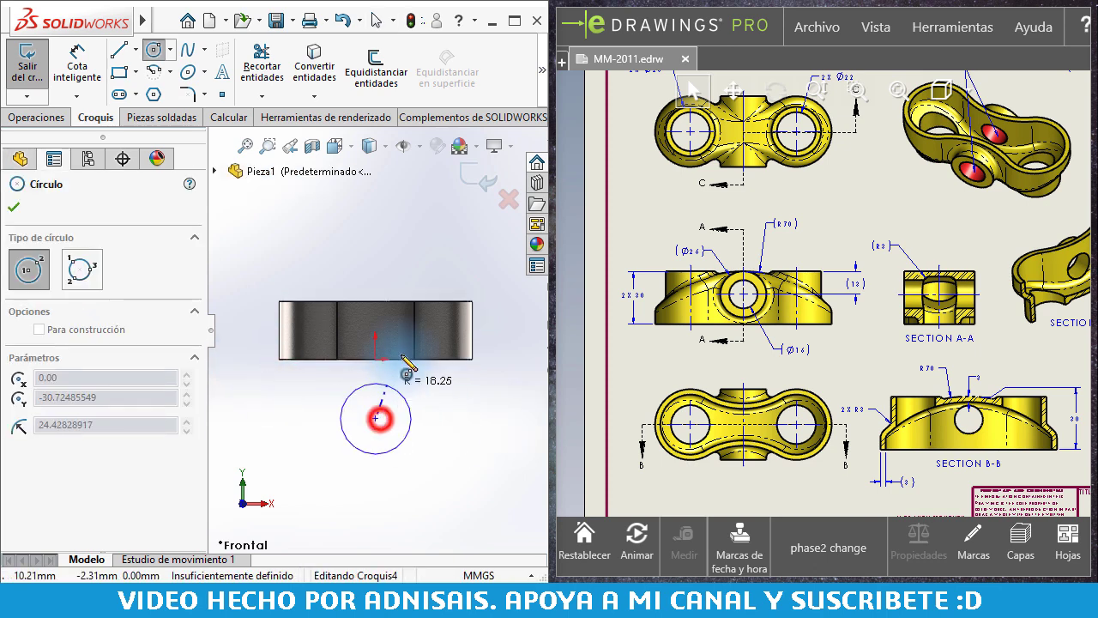
pyautogui.click(447, 330)
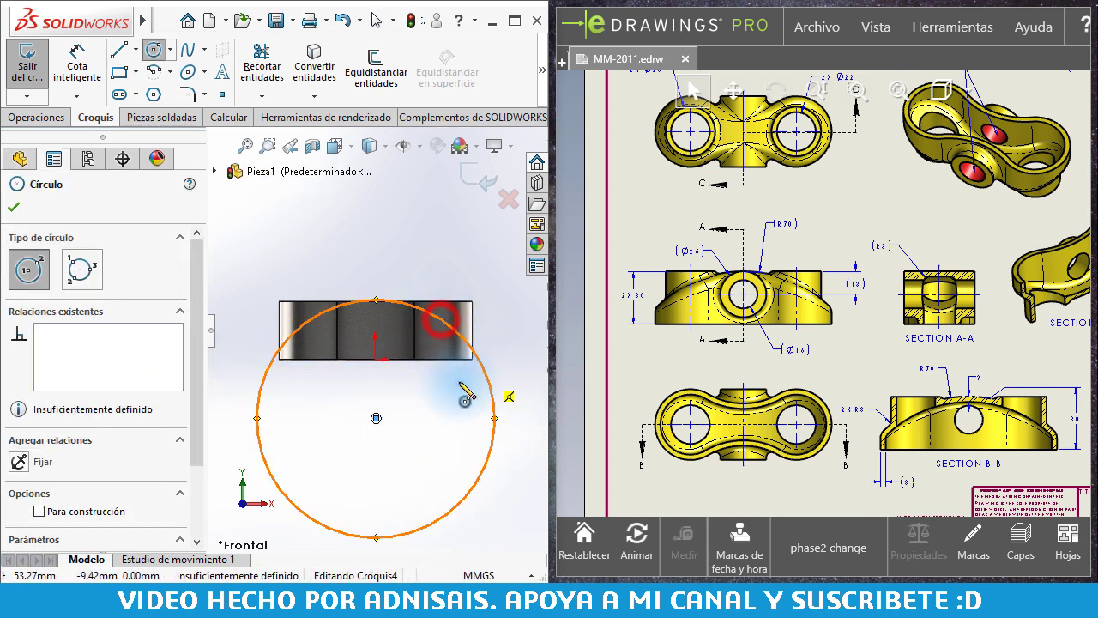
pyautogui.press('Escape')
pyautogui.scroll(-1, 399, 426)
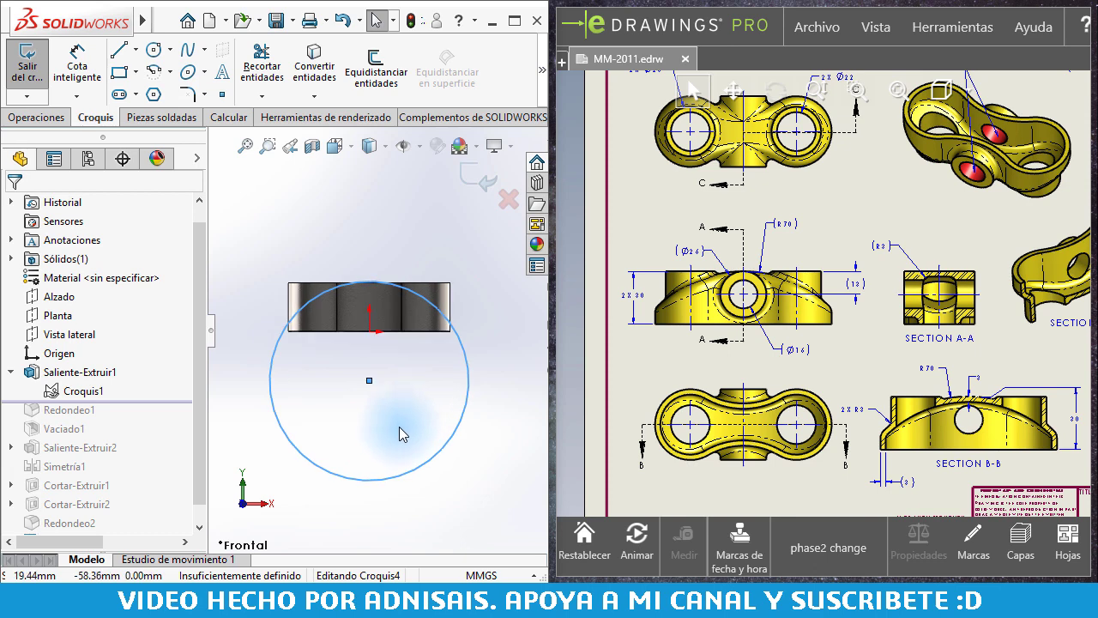
pyautogui.click(364, 327)
pyautogui.click(369, 380)
pyautogui.keyDown('ctrl'); pyautogui.click(369, 331); pyautogui.keyUp('ctrl')
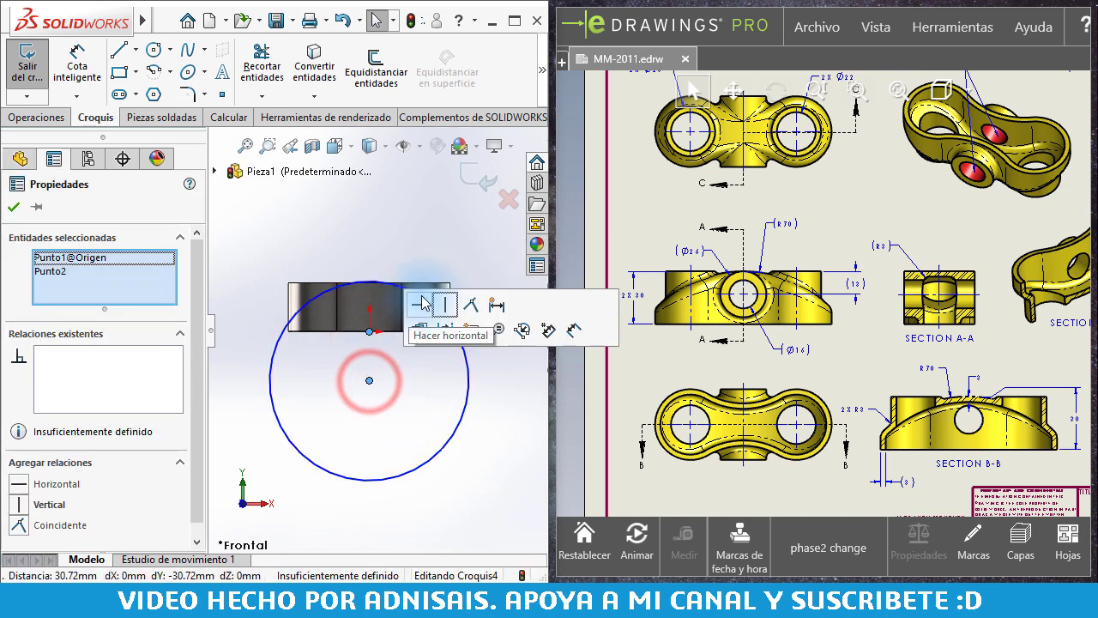
pyautogui.click(441, 295)
pyautogui.click(403, 405)
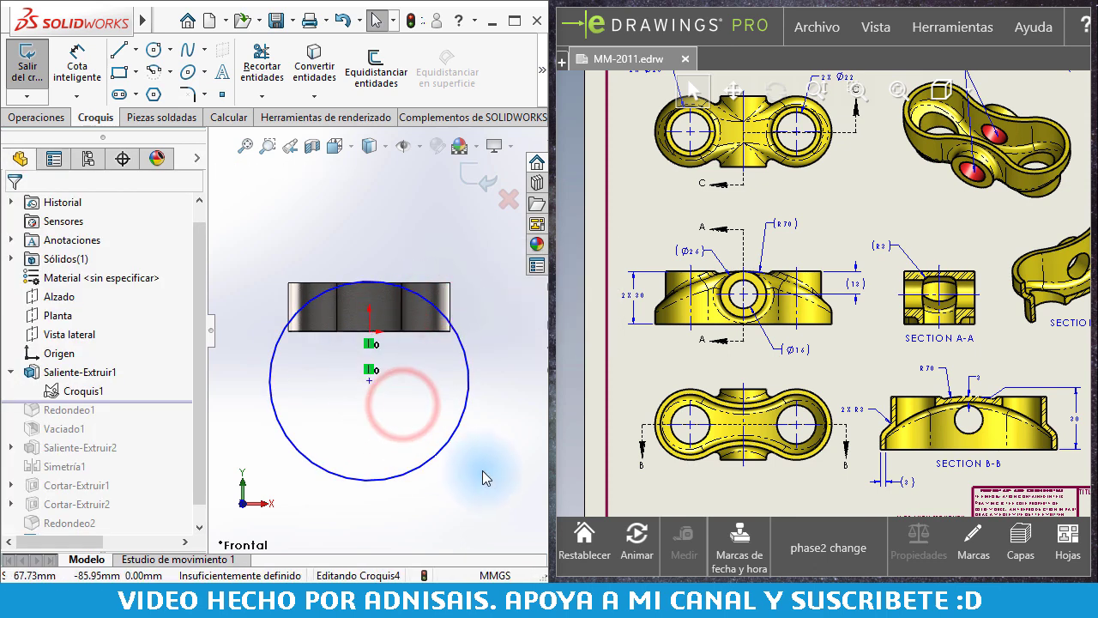
# Step: Dimension the circle's diameter to 140 mm
pyautogui.moveTo(492, 468); pyautogui.dragTo(484, 412, button='right')
pyautogui.click(449, 329)
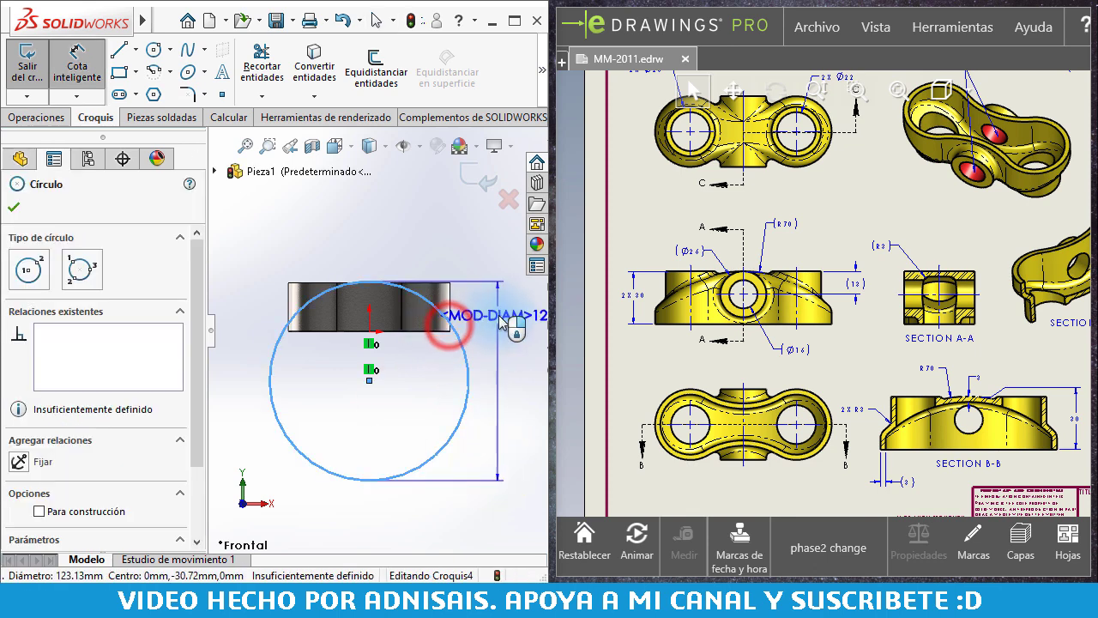
pyautogui.click(508, 334)
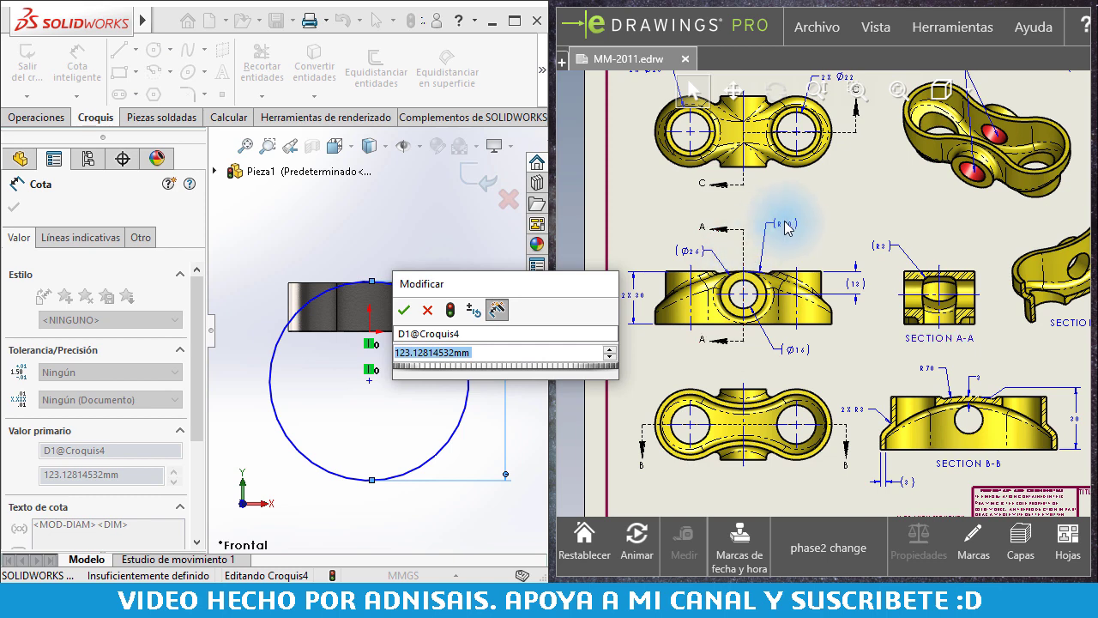
pyautogui.write('140')
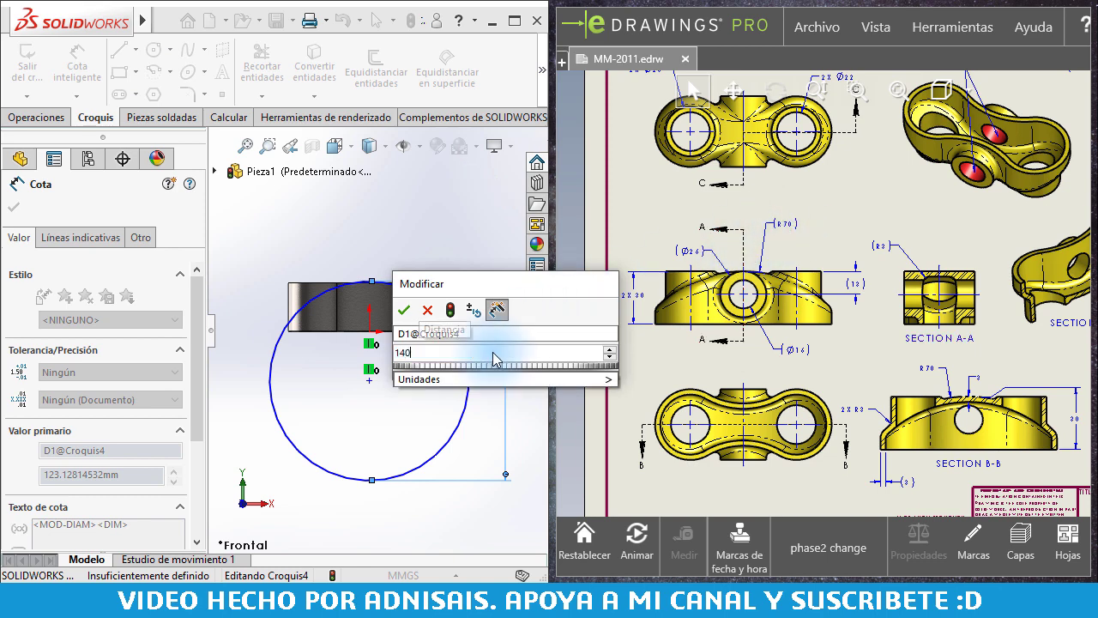
pyautogui.press('Return')
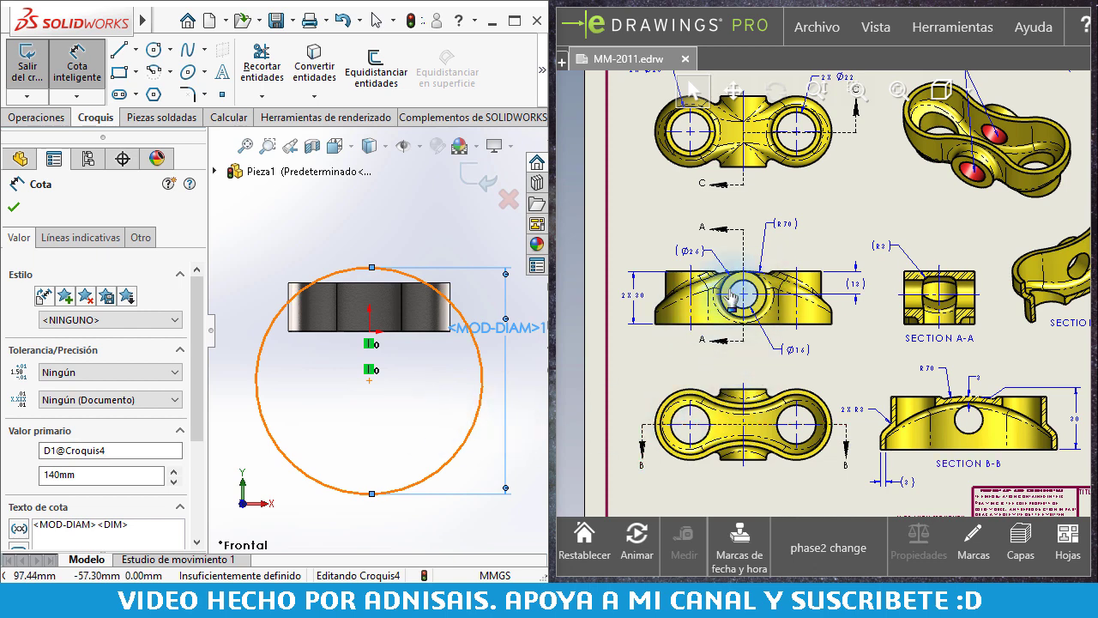
pyautogui.press('Escape')
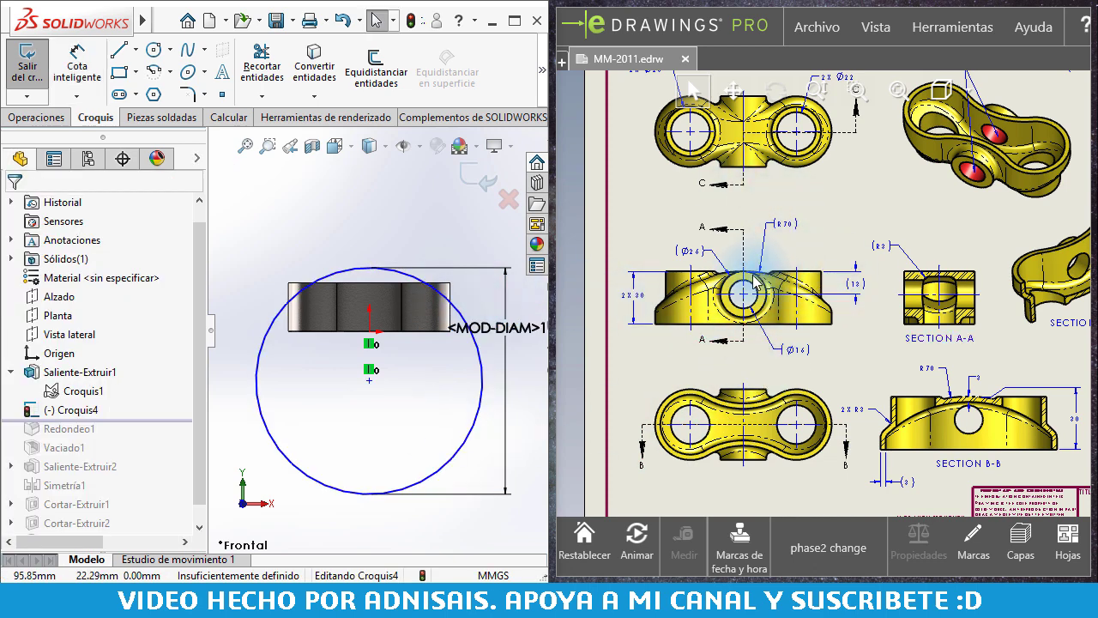
# Step: Make the circle tangent to the block's top edge
pyautogui.scroll(3, 743, 286)
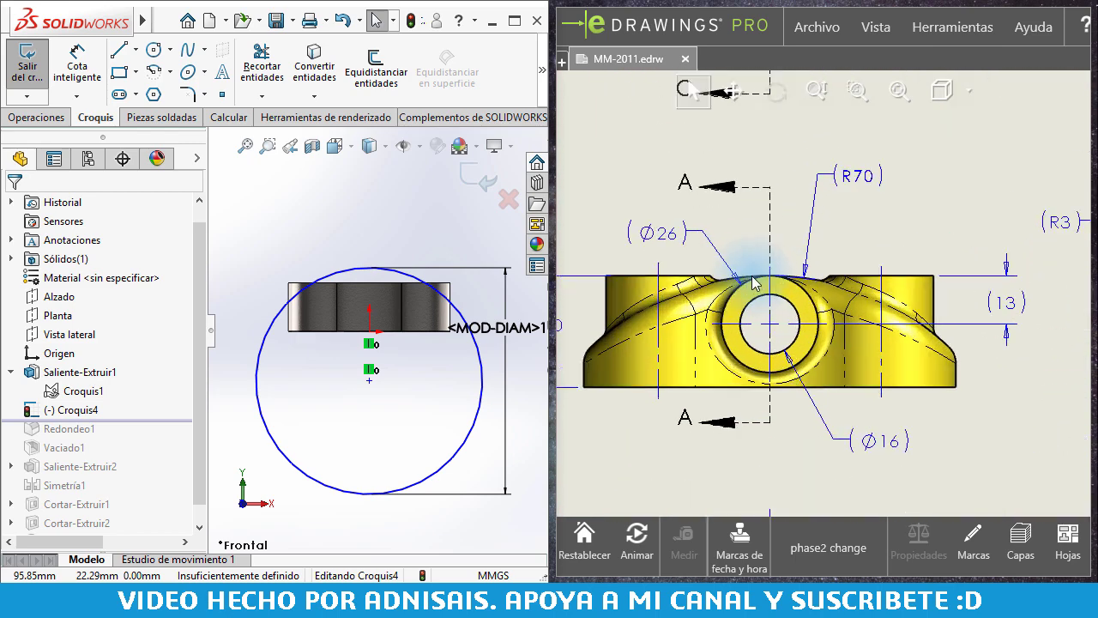
pyautogui.scroll(-2, 770, 292)
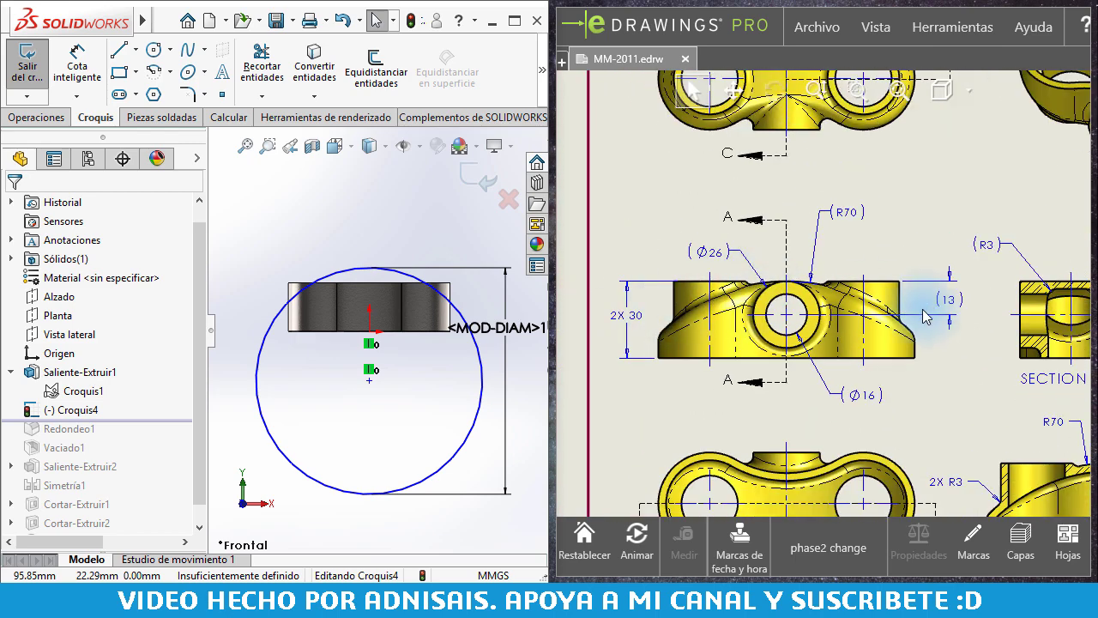
pyautogui.click(348, 269)
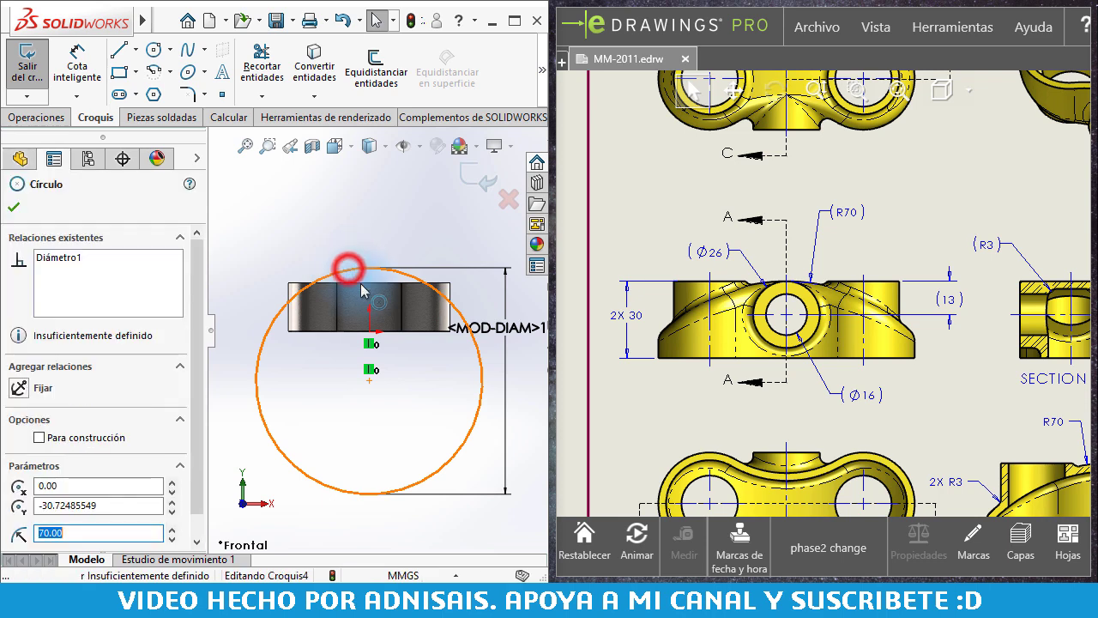
pyautogui.keyDown('ctrl'); pyautogui.click(362, 285); pyautogui.keyUp('ctrl')
pyautogui.click(411, 210)
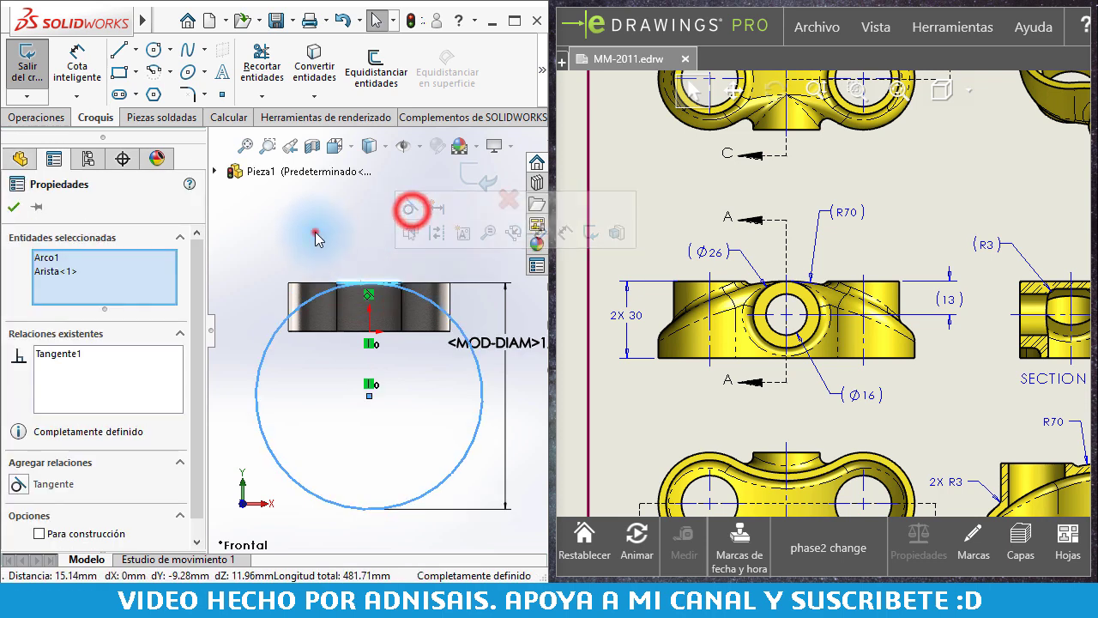
pyautogui.click(314, 230)
pyautogui.click(39, 118)
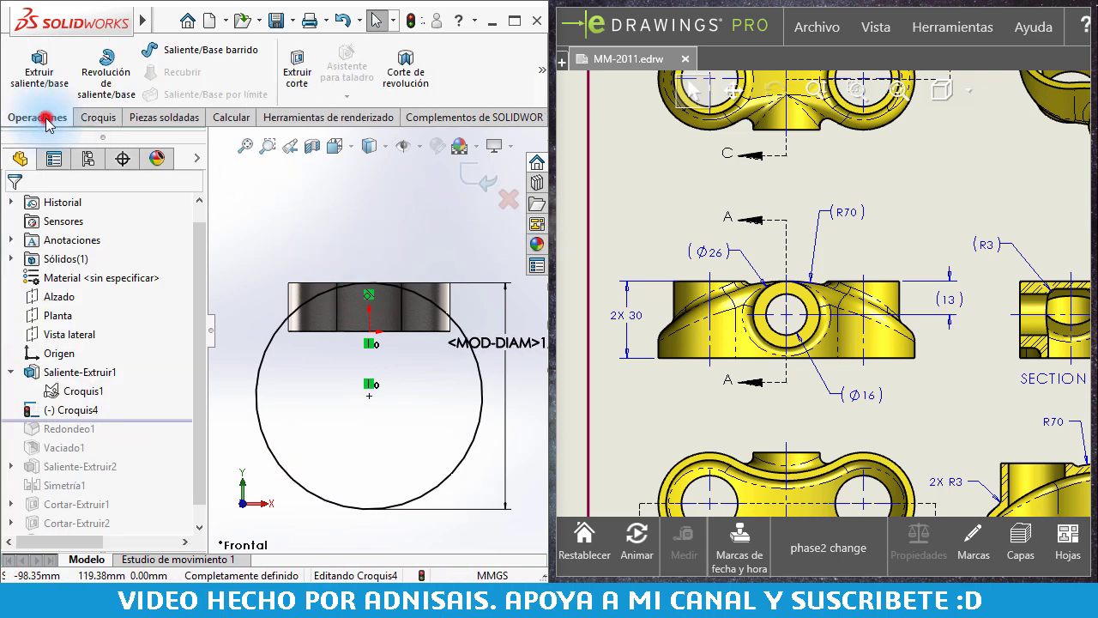
# Step: Extrude-cut Through All in both directions, flipping the side so everything outside the Ø140 circle is removed
pyautogui.click(297, 82)
pyautogui.click(107, 311)
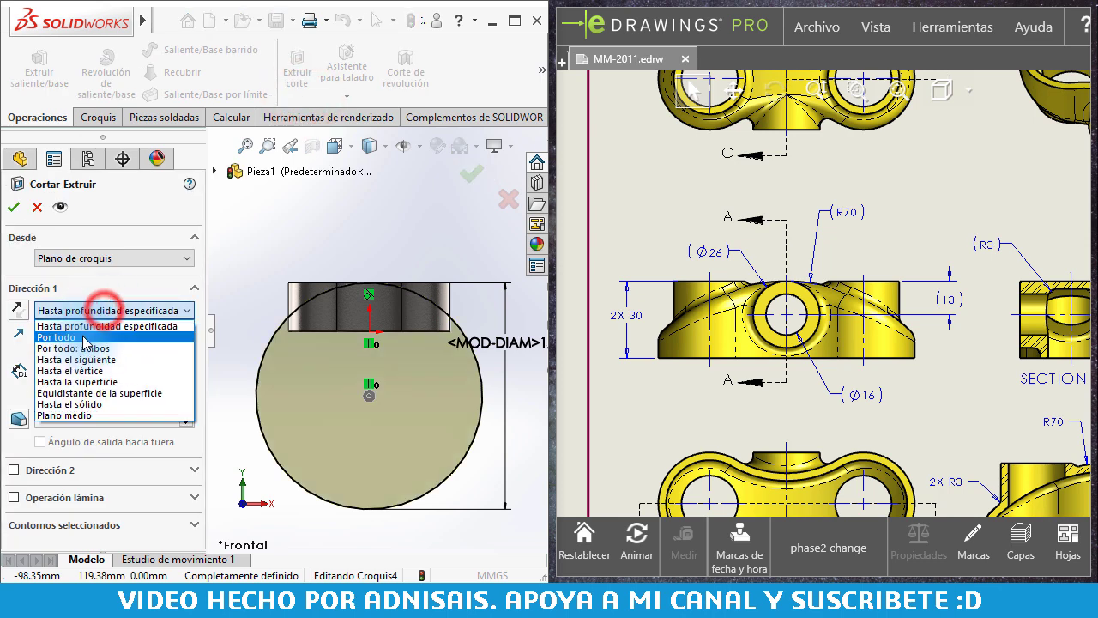
pyautogui.click(86, 343)
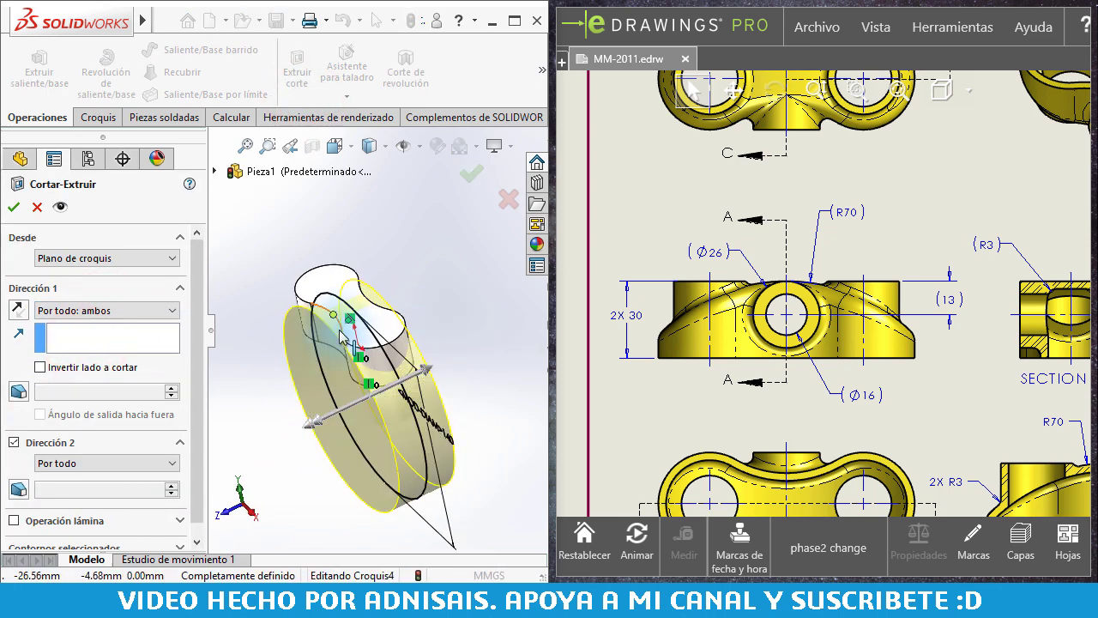
pyautogui.click(41, 367)
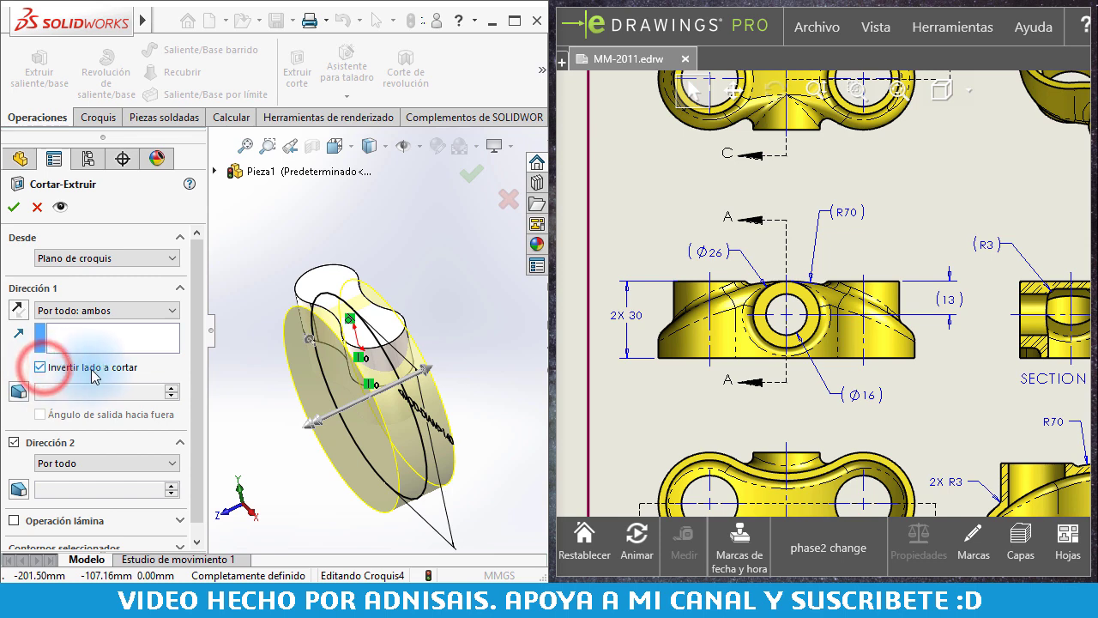
pyautogui.click(14, 207)
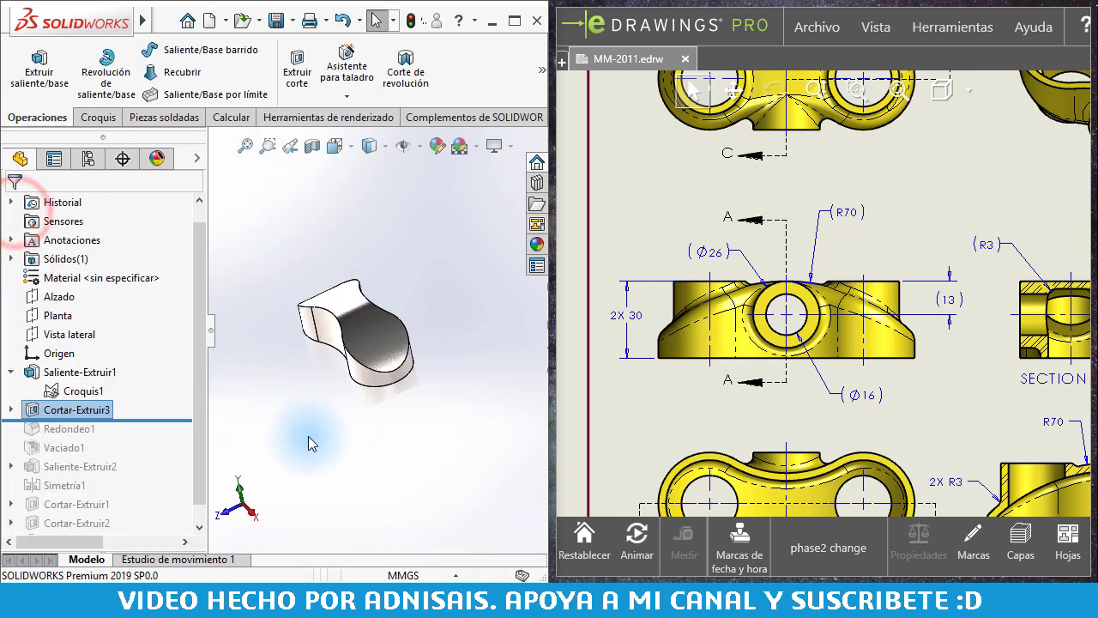
pyautogui.moveTo(322, 269); pyautogui.dragTo(341, 339, button='middle')
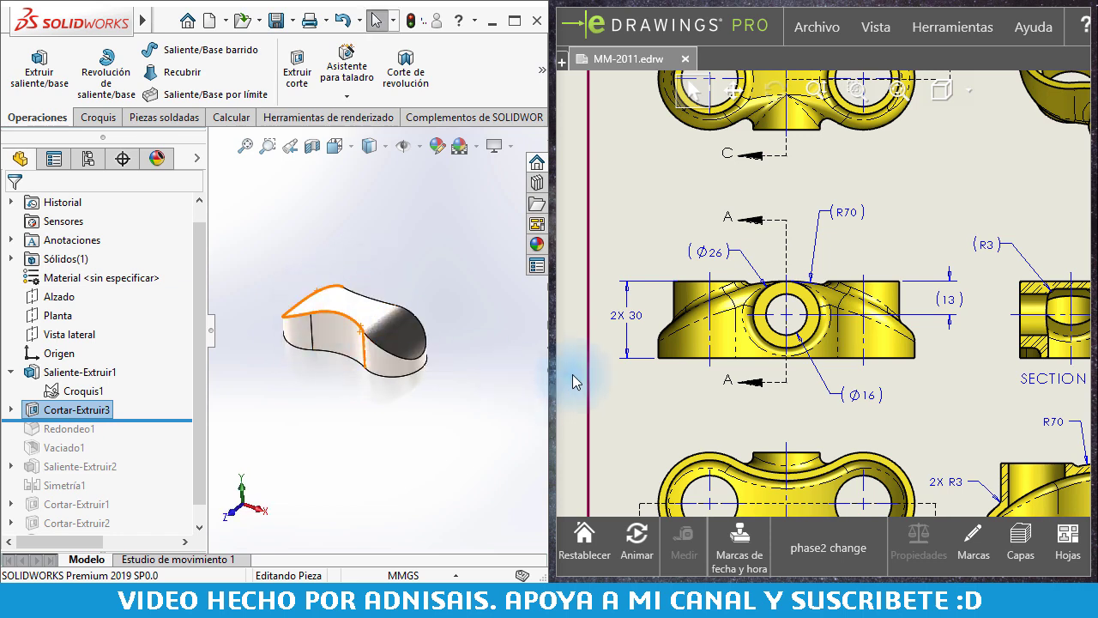
pyautogui.scroll(-2, 820, 266)
pyautogui.scroll(2, 820, 266)
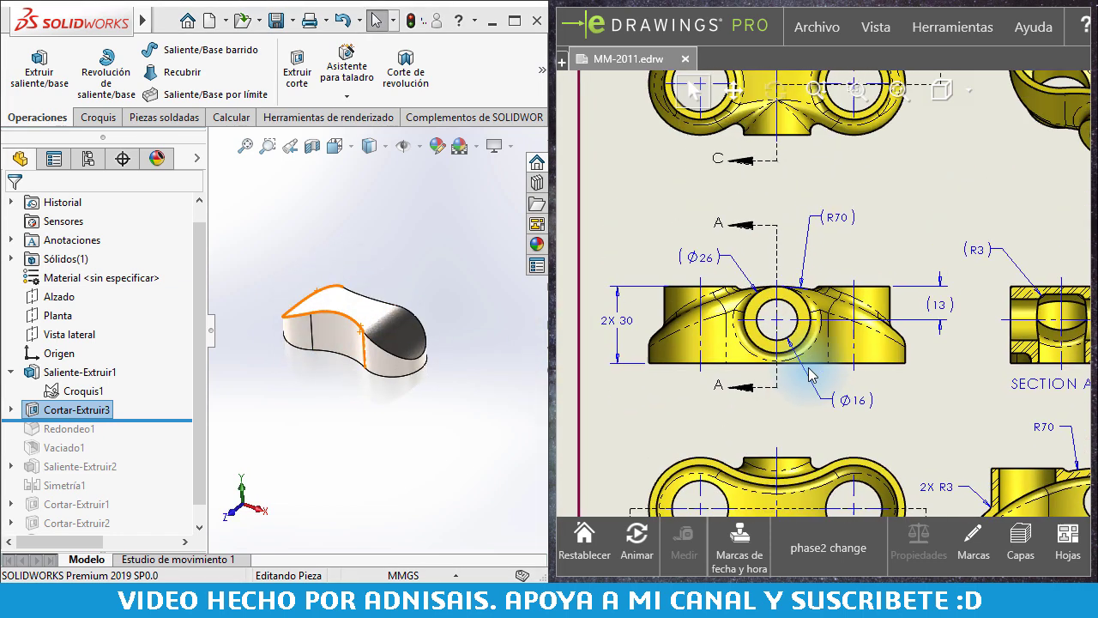
pyautogui.scroll(2, 798, 215)
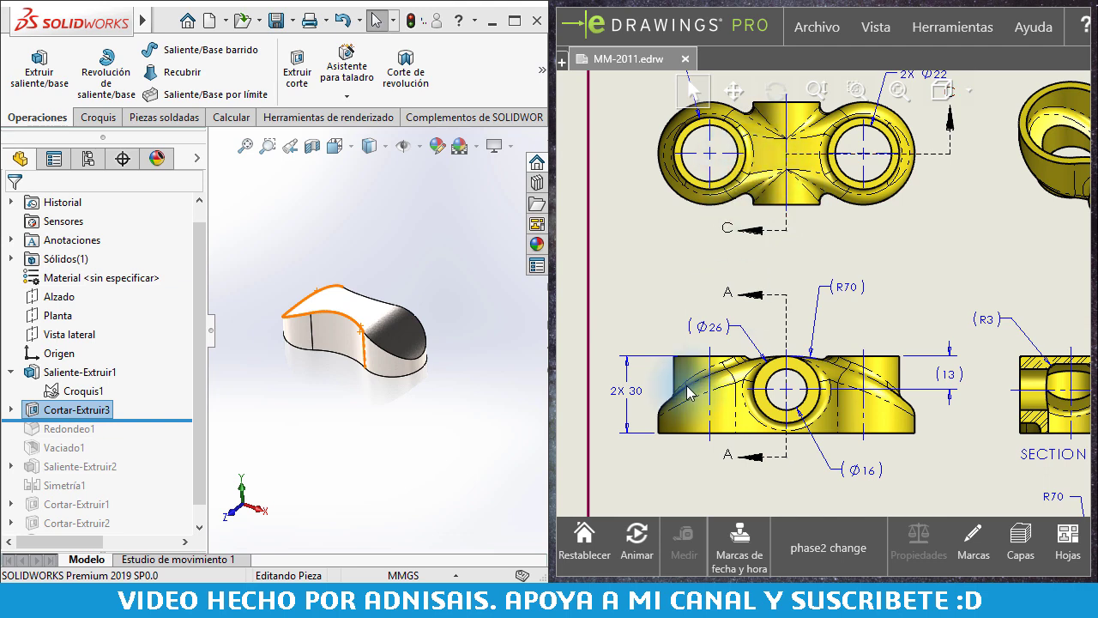
pyautogui.moveTo(776, 307); pyautogui.dragTo(771, 279)
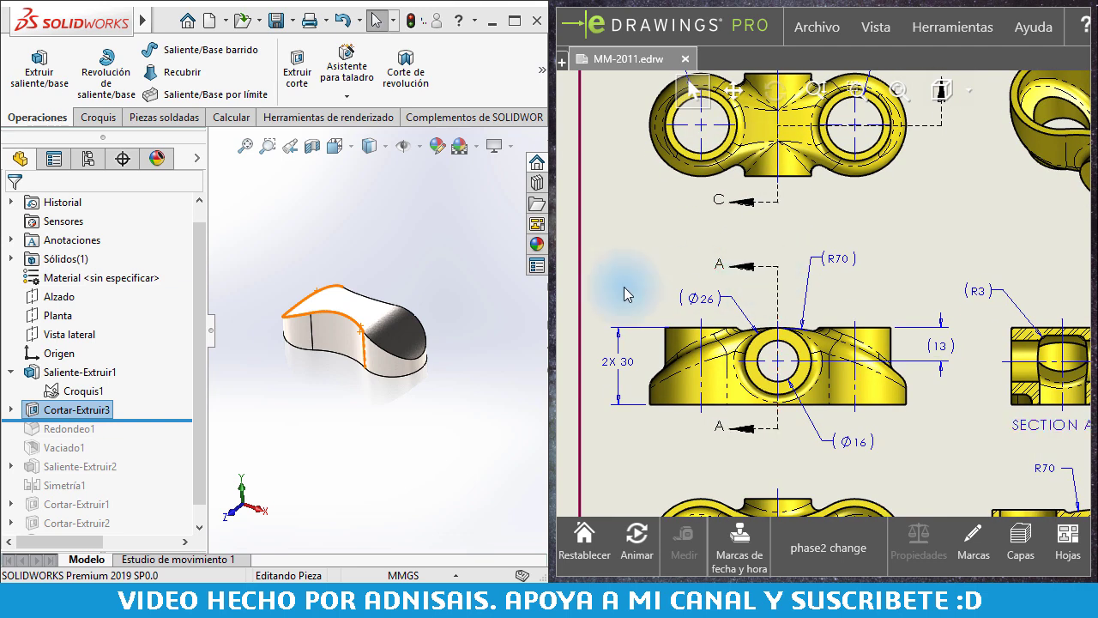
pyautogui.click(75, 392)
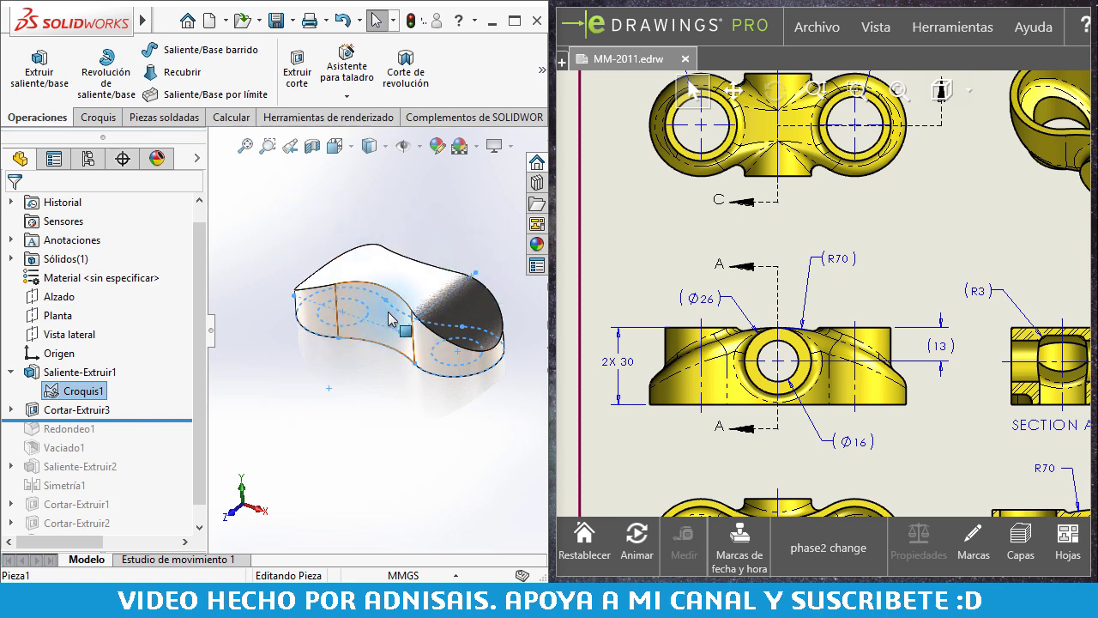
# Step: Roll forward to Redondeo1 and replace its missing edge with the new arched top edge
pyautogui.click(10, 372)
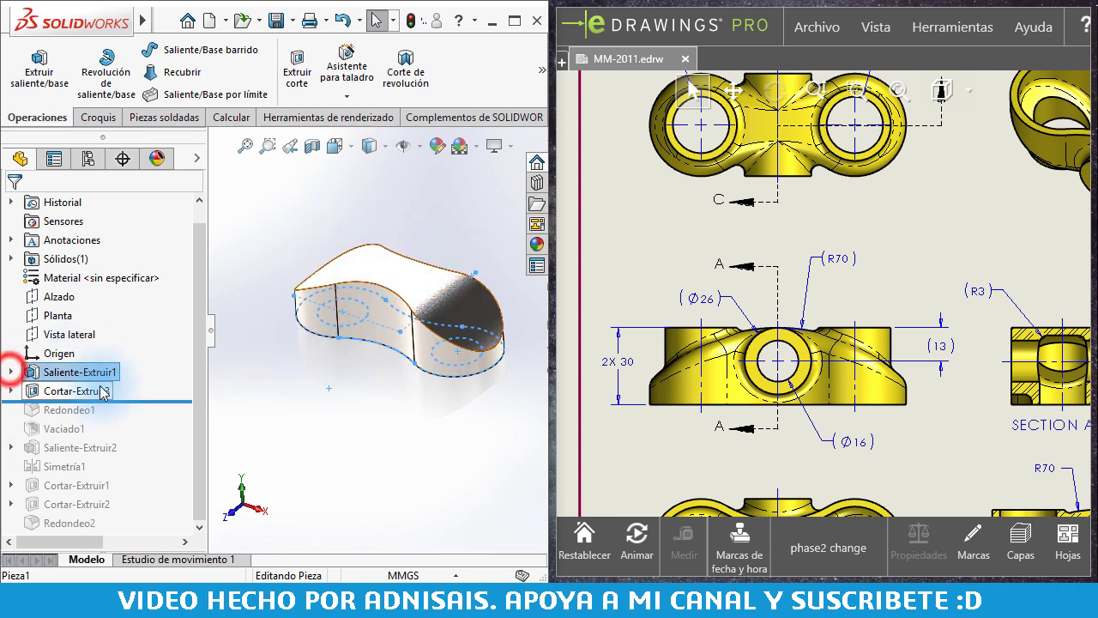
pyautogui.moveTo(133, 412); pyautogui.dragTo(133, 416)
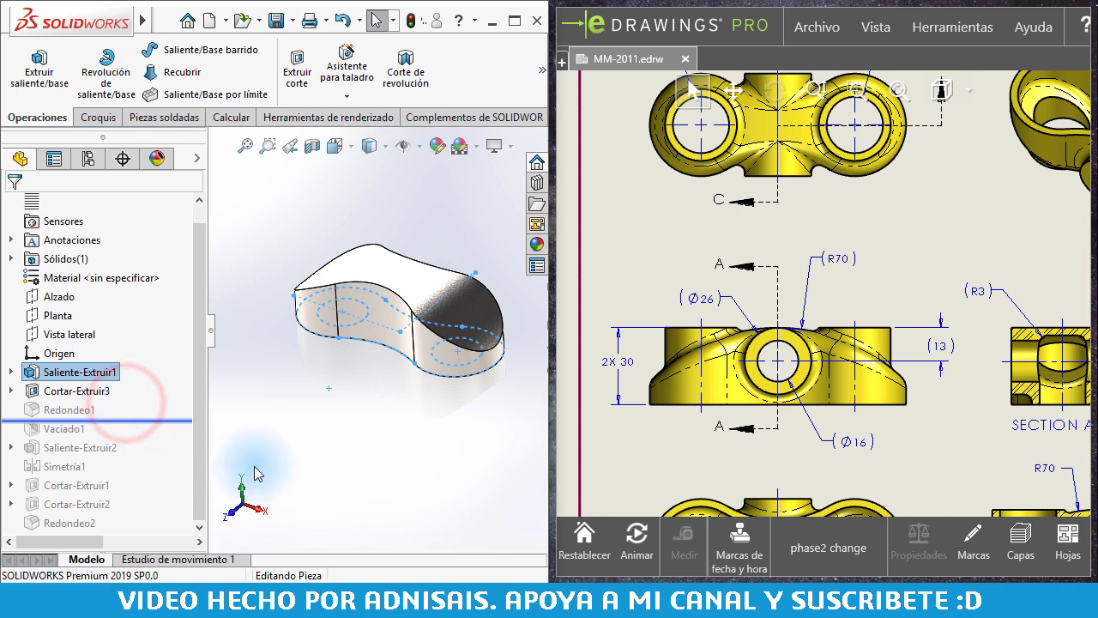
pyautogui.click(31, 410)
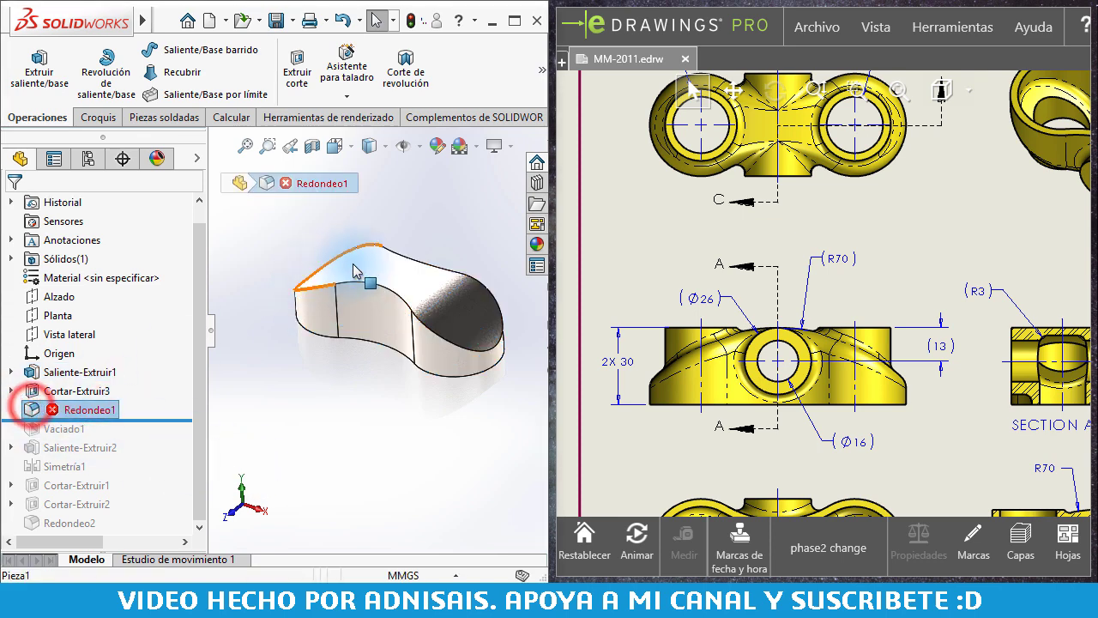
pyautogui.click(41, 410)
pyautogui.click(55, 352)
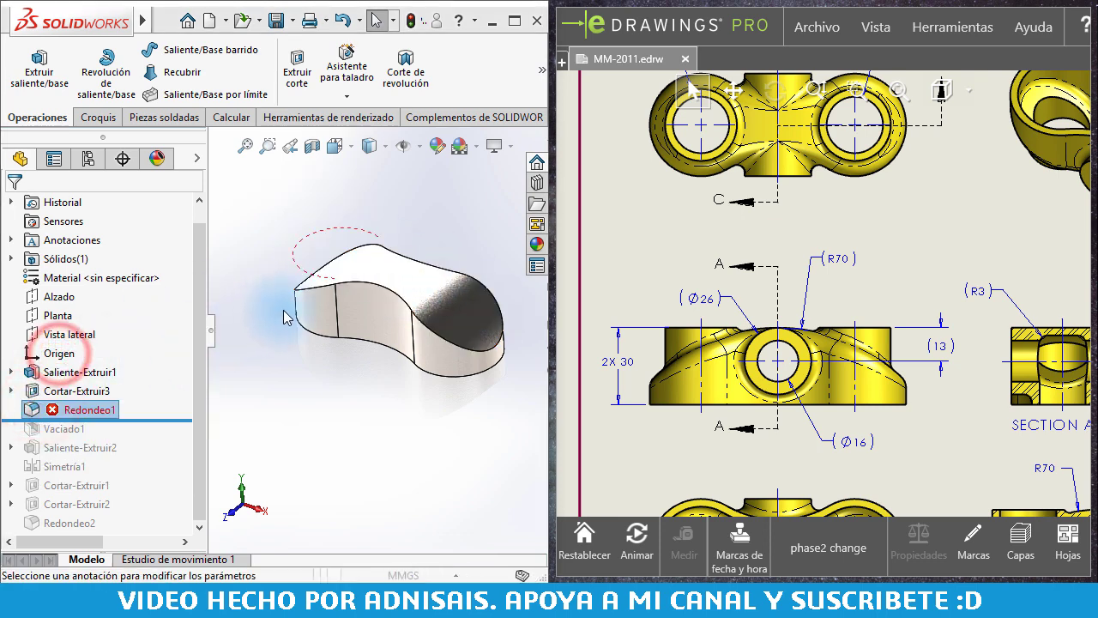
pyautogui.click(328, 290)
pyautogui.click(119, 324)
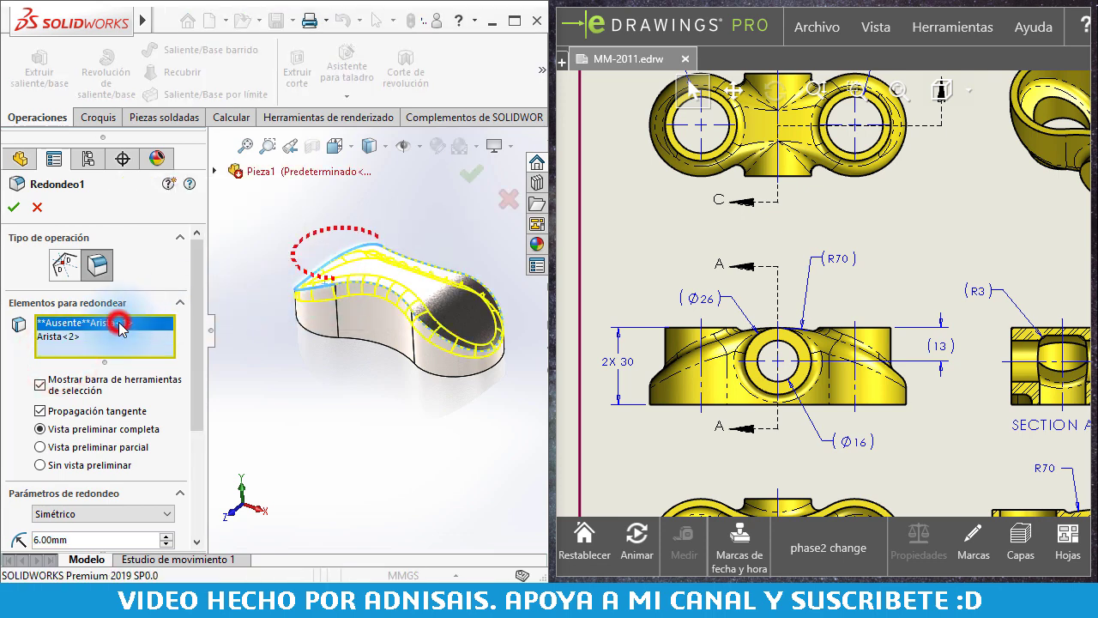
pyautogui.rightClick(120, 328)
pyautogui.click(232, 355)
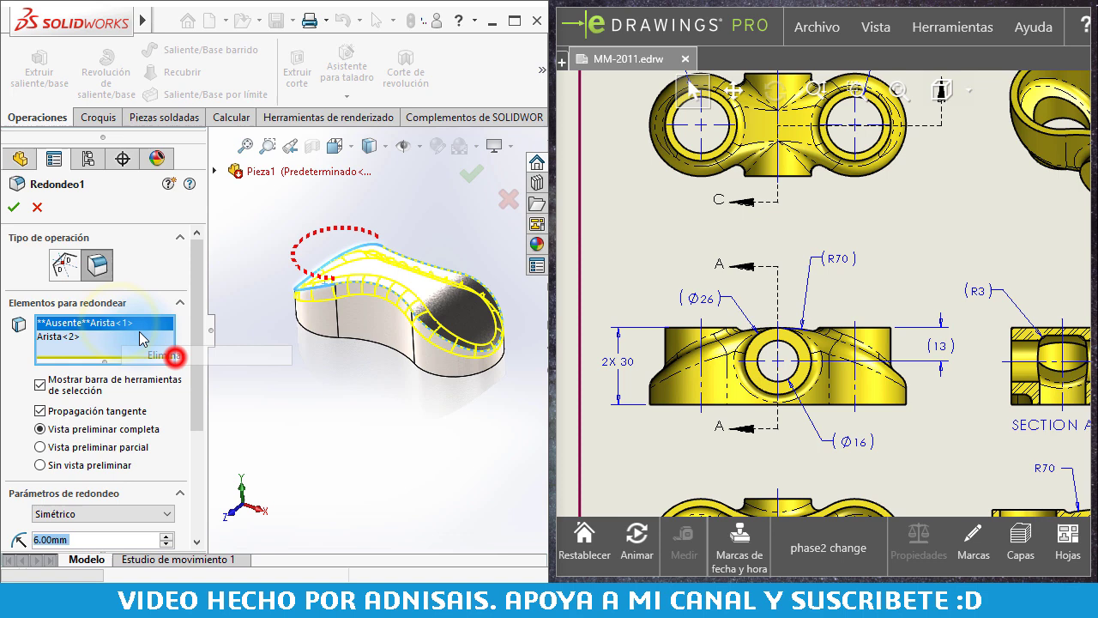
pyautogui.click(18, 209)
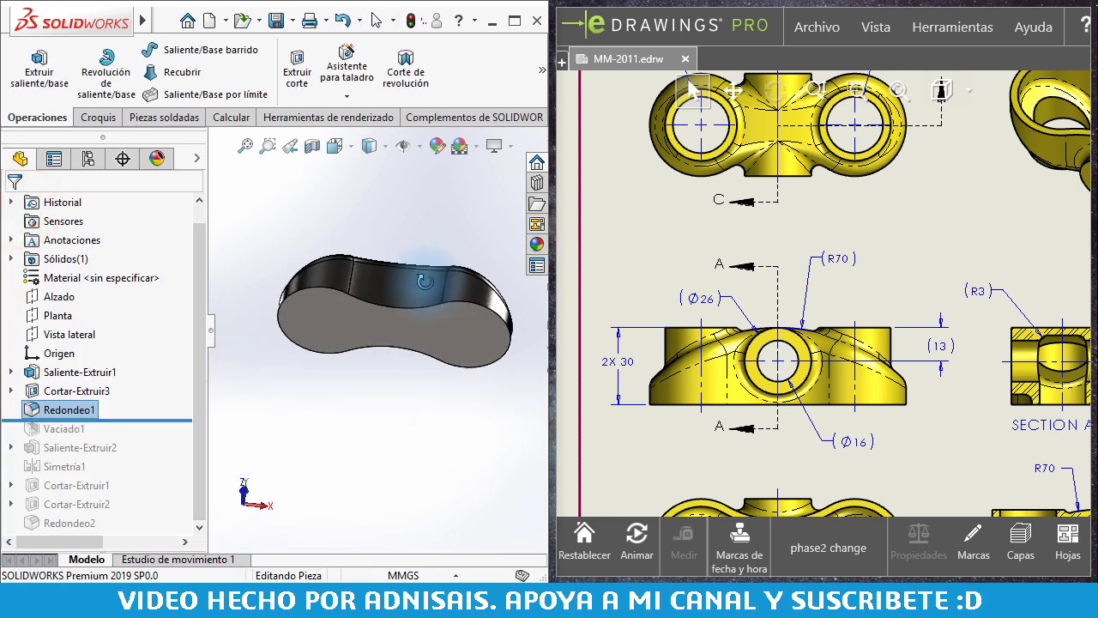
# Step: Roll forward to include Vaciado1 and compare the shelled part against Sections A-A and B-B
pyautogui.moveTo(371, 388); pyautogui.dragTo(292, 449, button='middle')
pyautogui.moveTo(156, 420); pyautogui.dragTo(157, 438)
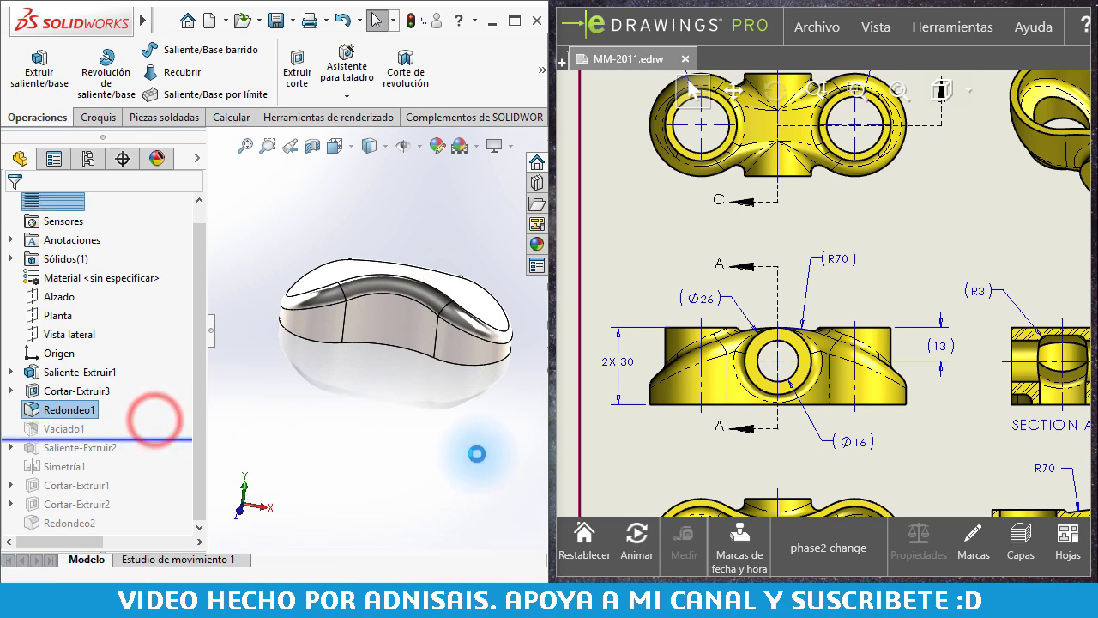
pyautogui.moveTo(389, 387)
pyautogui.mouseDown(button='middle')
pyautogui.moveTo(392, 301)
pyautogui.moveTo(385, 393)
pyautogui.mouseUp(button='middle')
pyautogui.moveTo(725, 380); pyautogui.dragTo(719, 290, button='middle')
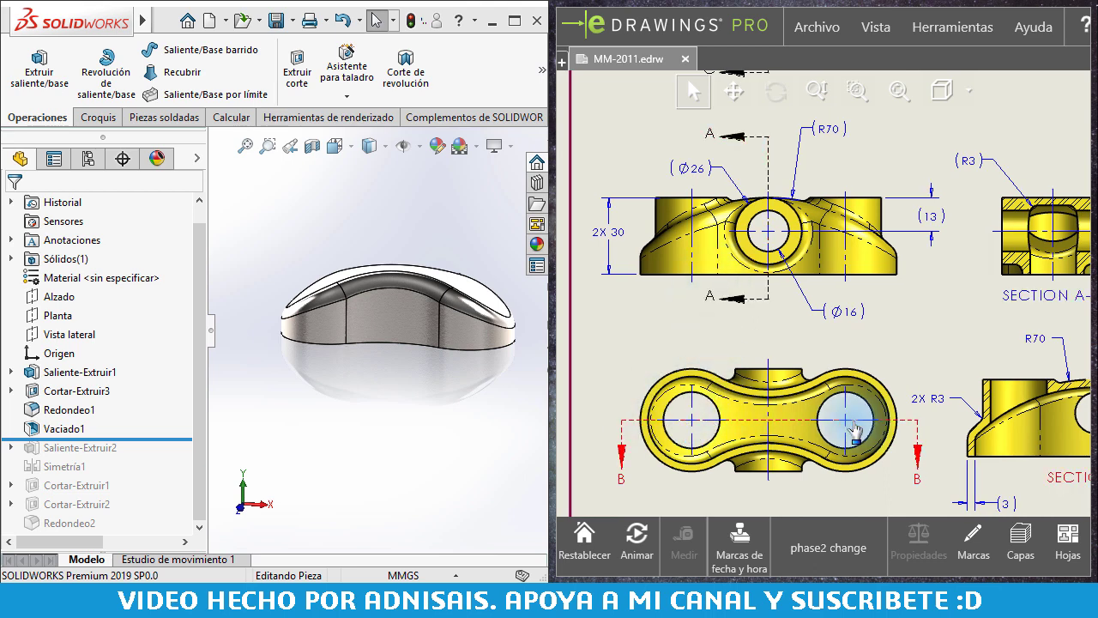
pyautogui.moveTo(1036, 438); pyautogui.dragTo(888, 412, button='middle')
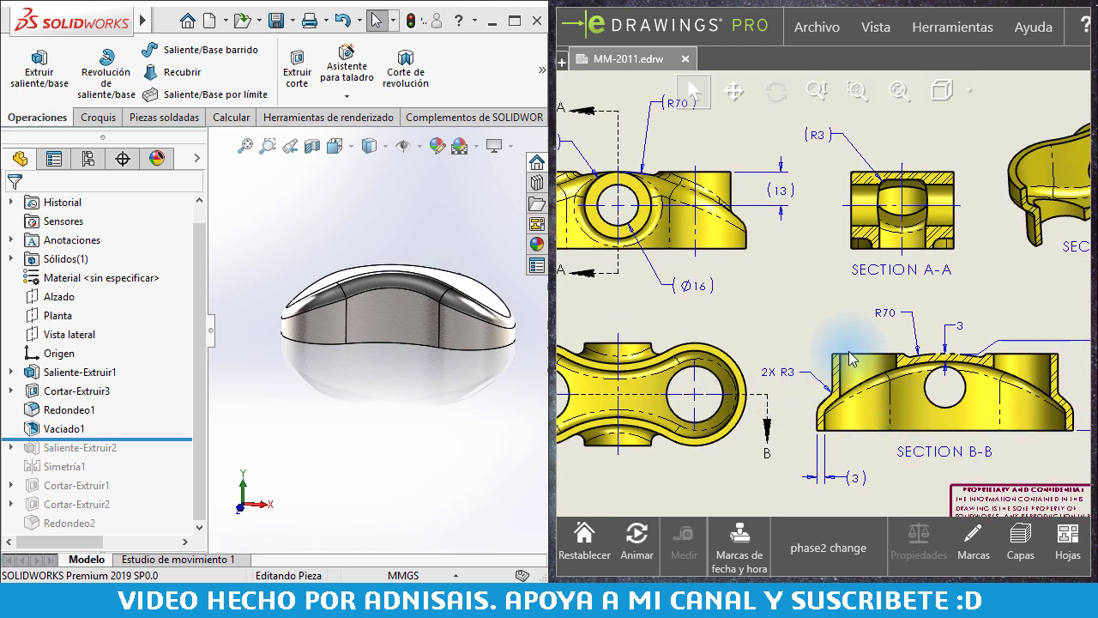
pyautogui.moveTo(719, 356); pyautogui.dragTo(837, 410, button='middle')
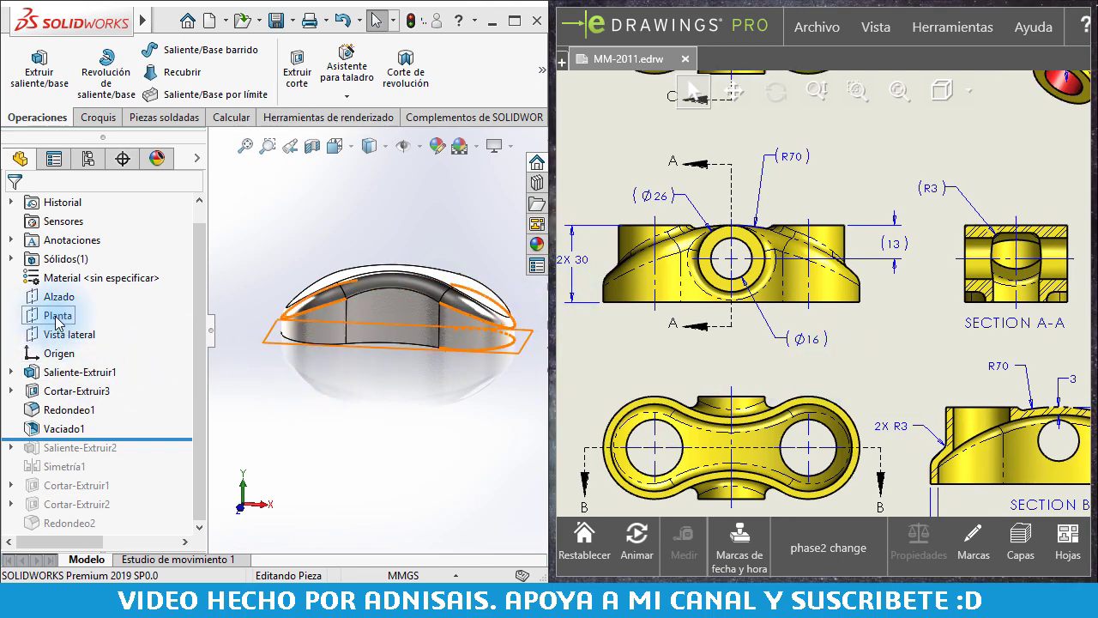
pyautogui.scroll(3, 768, 283)
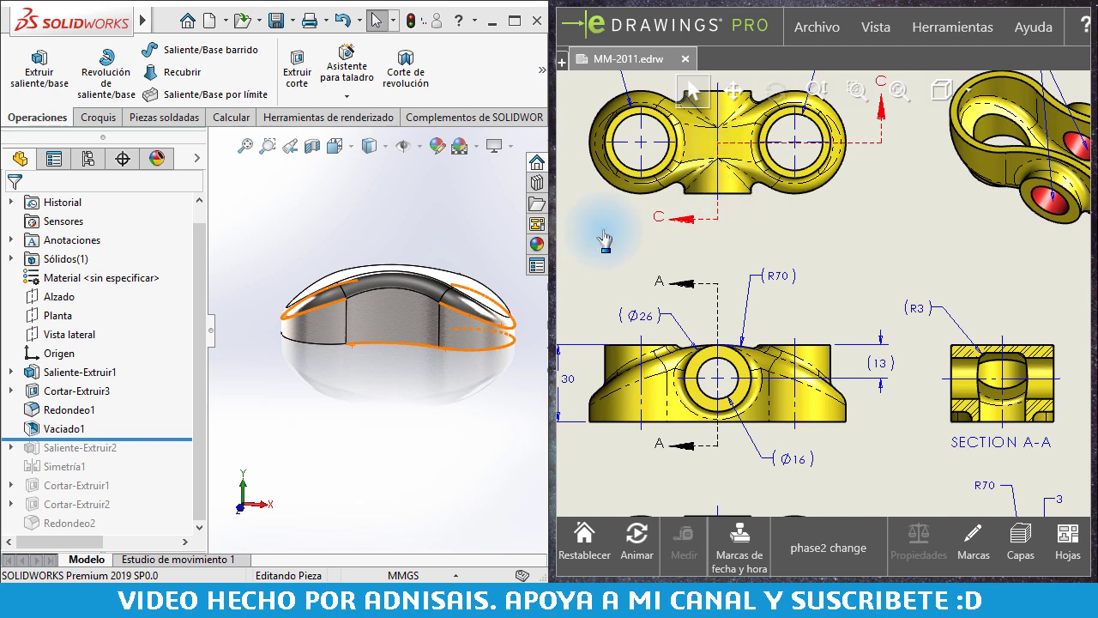
# Step: On the Planta plane, sketch two circles centred on the left and right end-arc centres
pyautogui.click(43, 318)
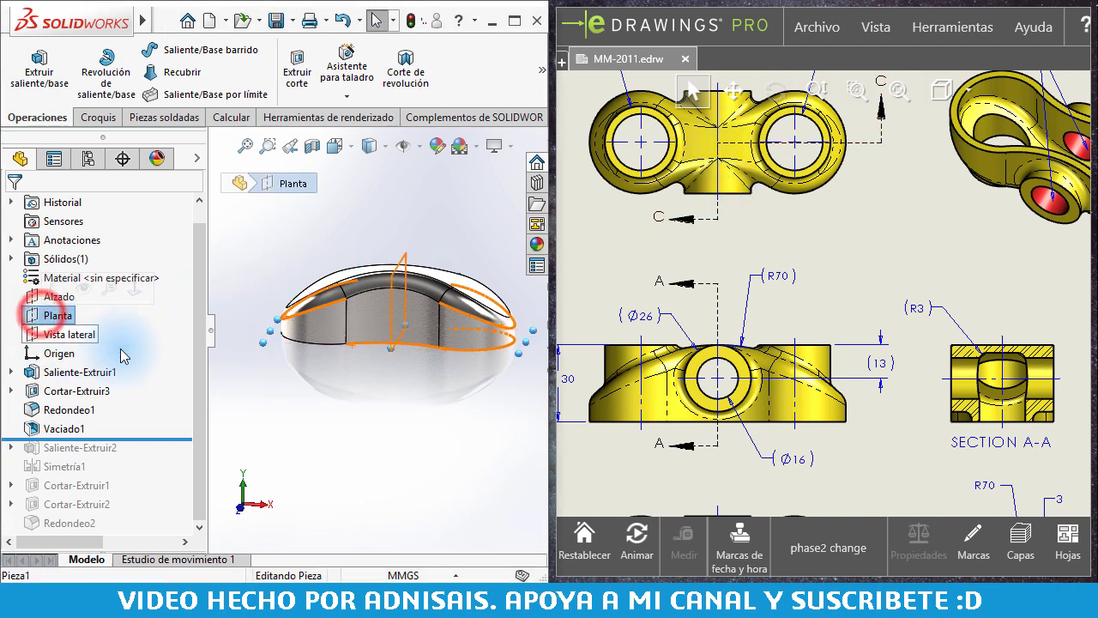
pyautogui.click(162, 349)
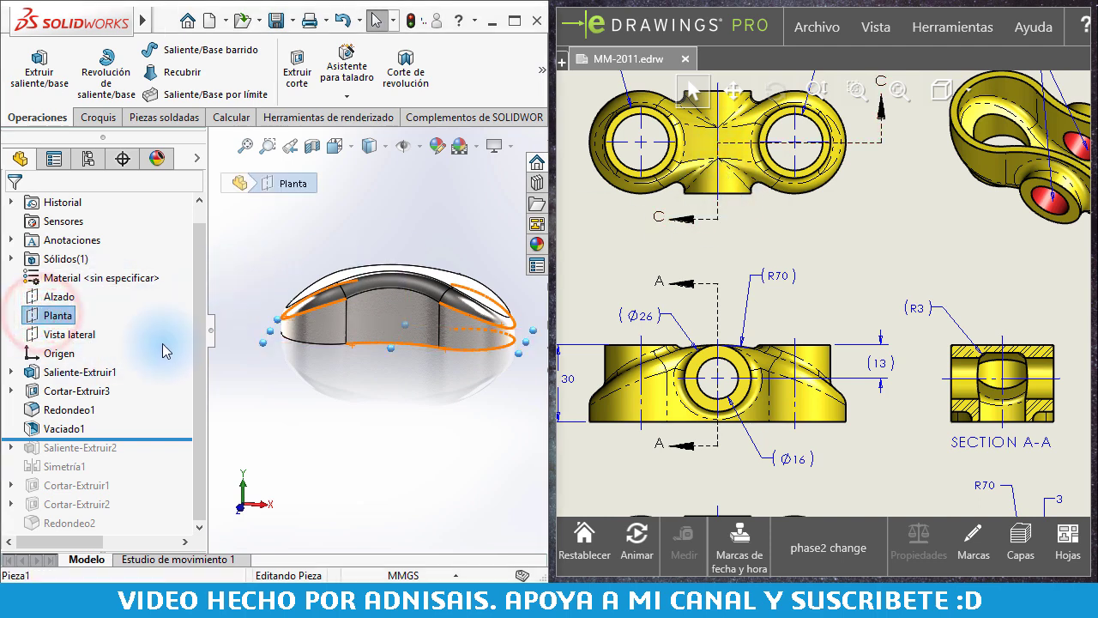
pyautogui.click(97, 117)
pyautogui.click(24, 65)
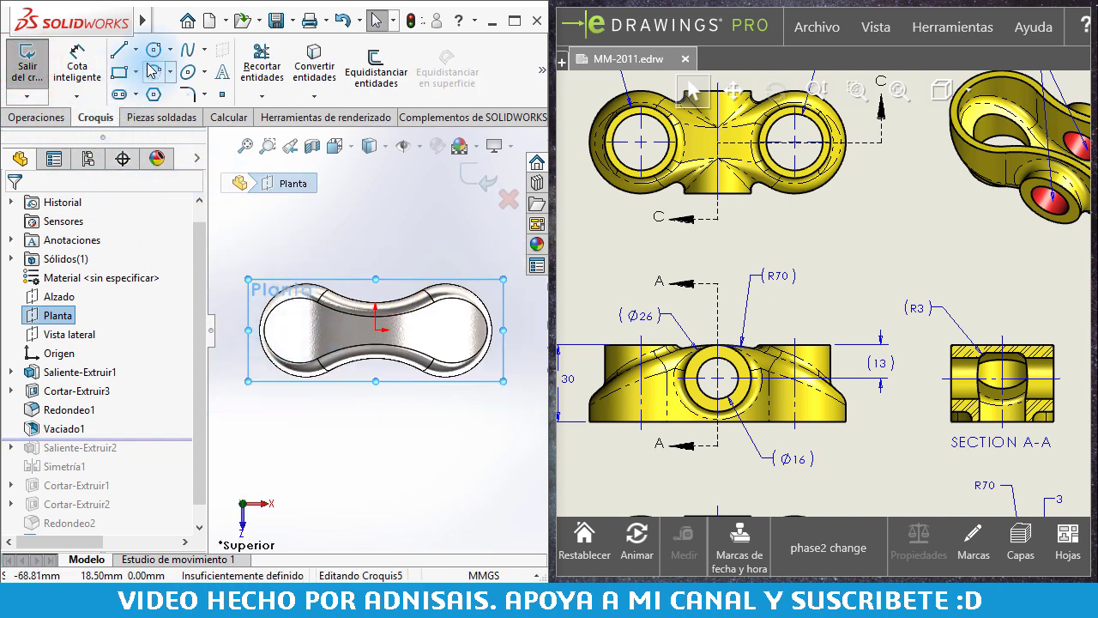
pyautogui.click(154, 49)
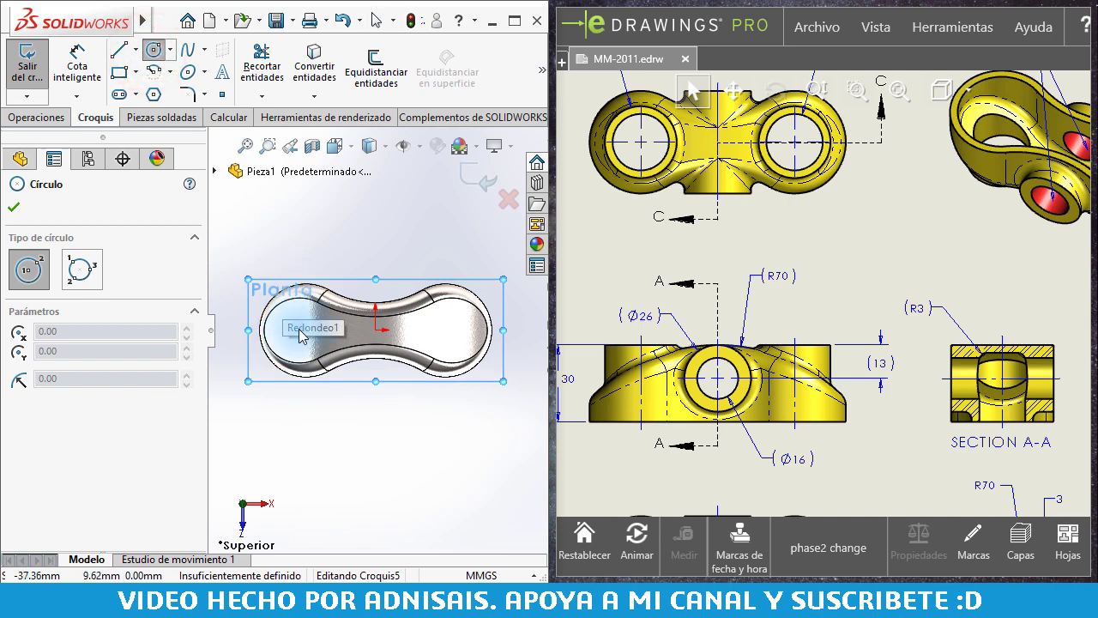
pyautogui.moveTo(307, 329); pyautogui.dragTo(328, 321)
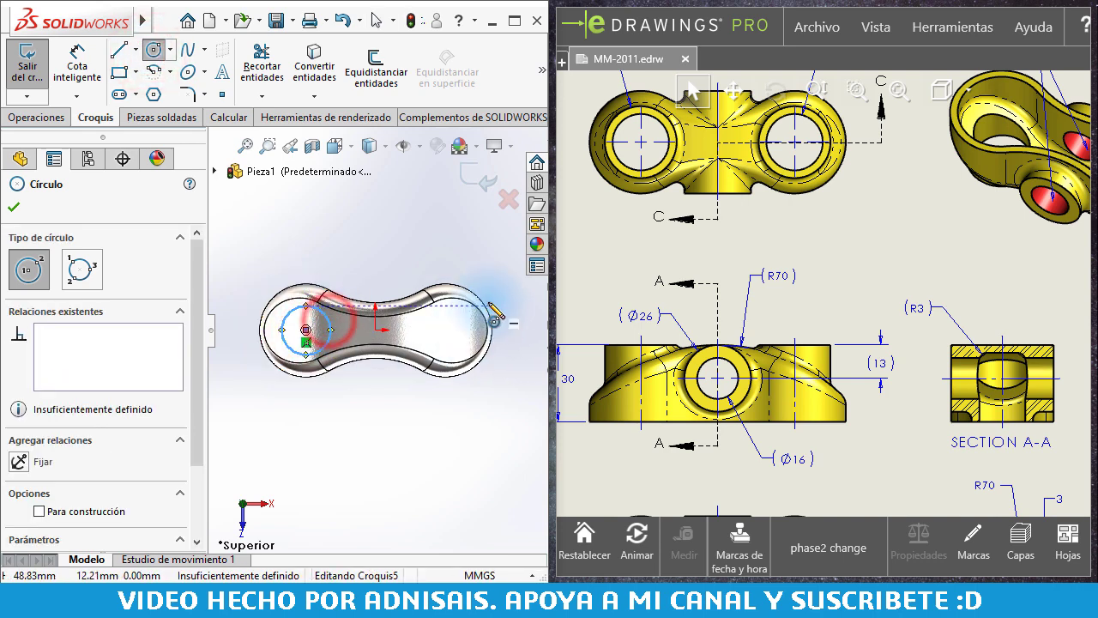
pyautogui.moveTo(446, 330); pyautogui.dragTo(470, 330)
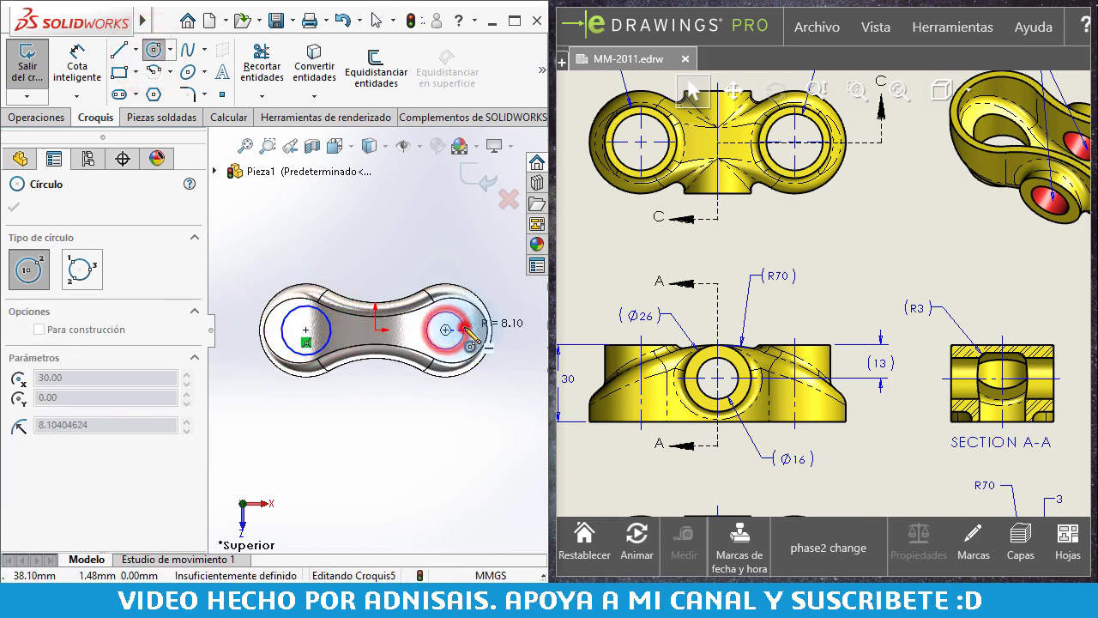
pyautogui.press('Escape')
# Step: Make the two circles equal and dimension their diameter to 28 mm
pyautogui.moveTo(233, 238); pyautogui.dragTo(519, 366)
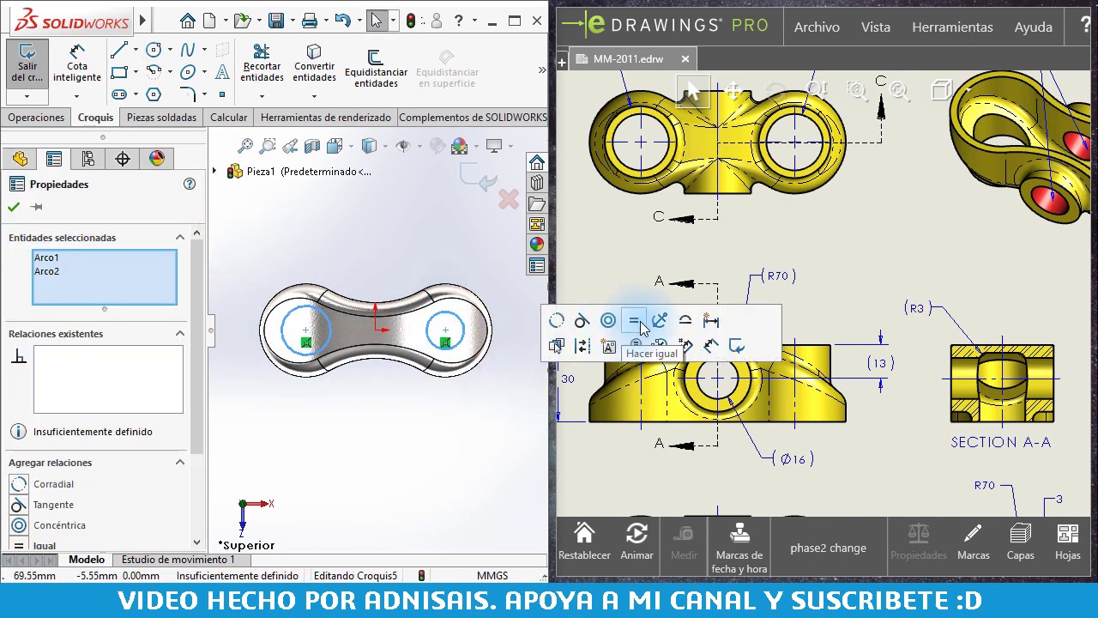
pyautogui.click(637, 321)
pyautogui.click(368, 454)
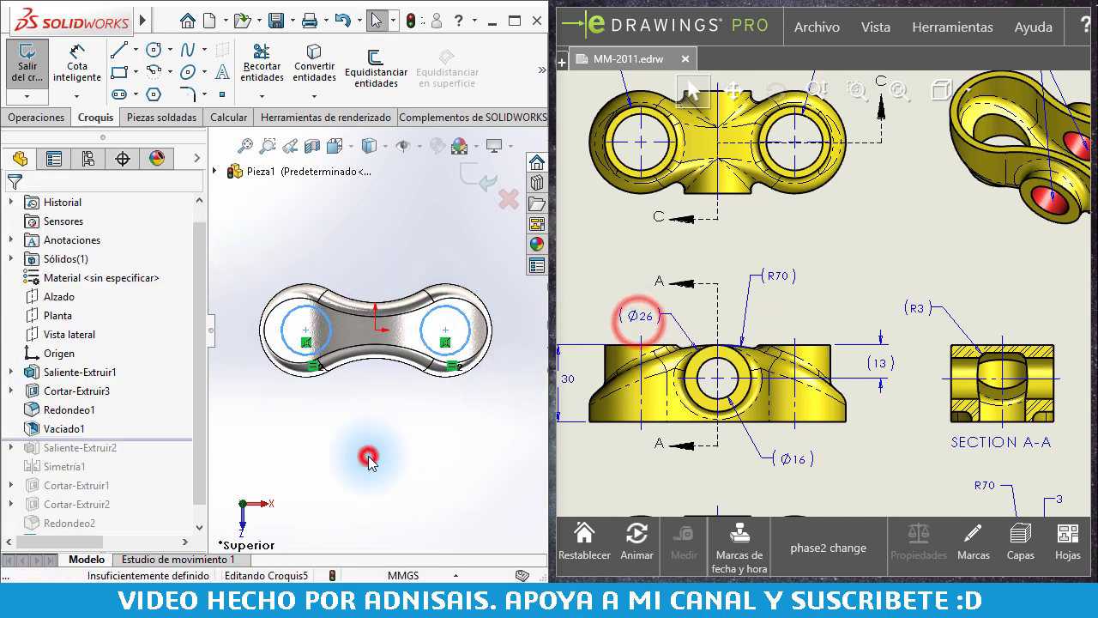
pyautogui.click(305, 304)
pyautogui.click(280, 238)
pyautogui.write('2')
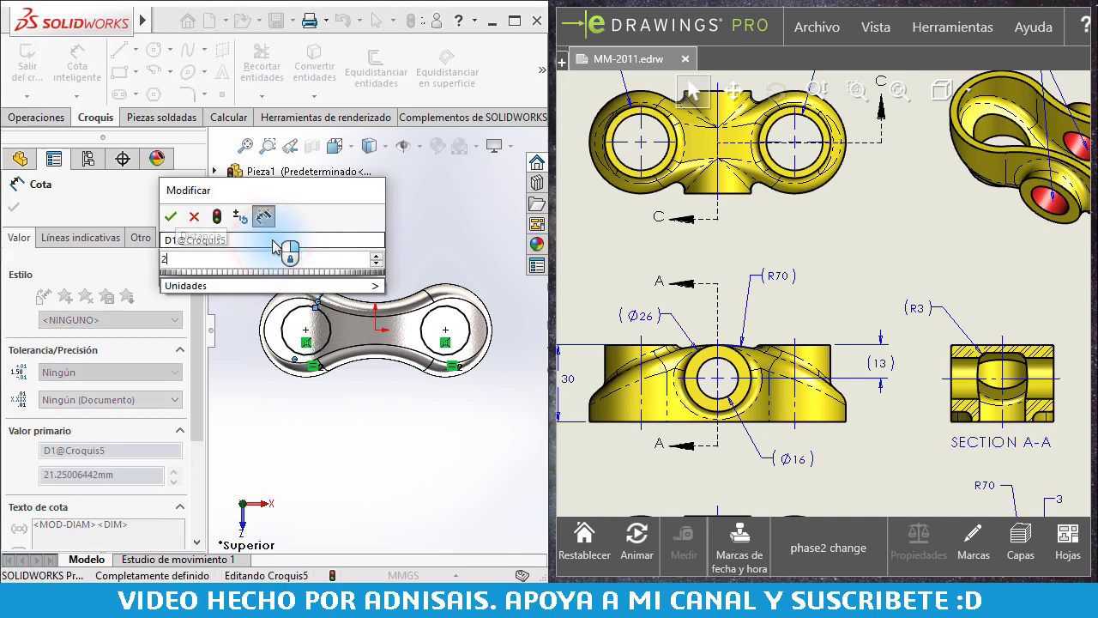
pyautogui.press('Return')
pyautogui.press('Escape')
pyautogui.moveTo(344, 360); pyautogui.dragTo(367, 282, button='middle')
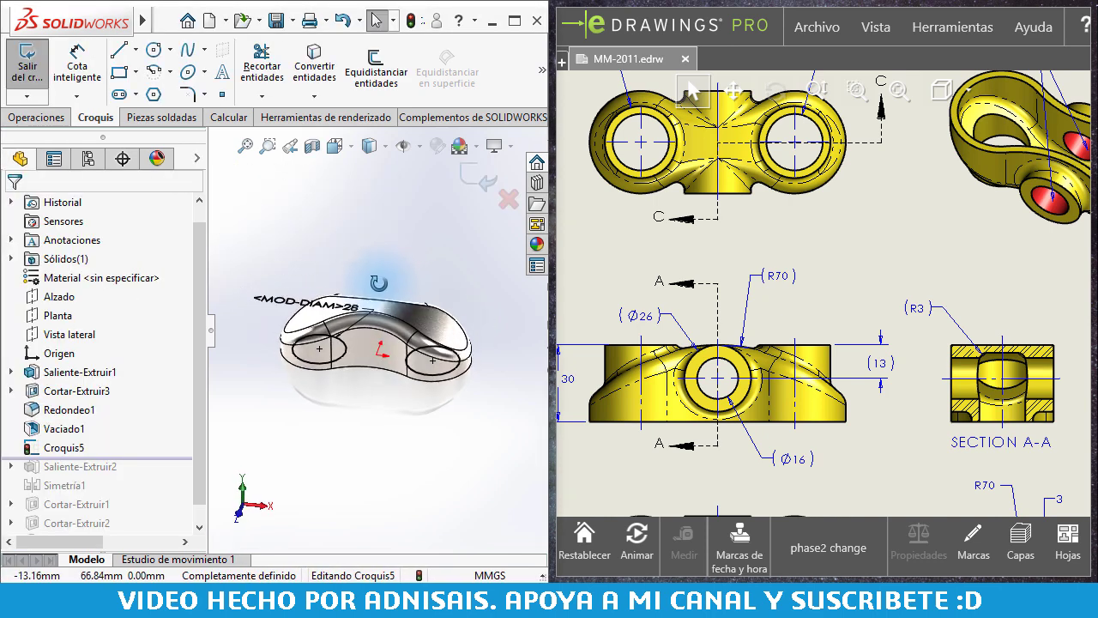
# Step: Start a boss extrusion of the circles from a 30 mm offset, reversed to run downward
pyautogui.click(35, 117)
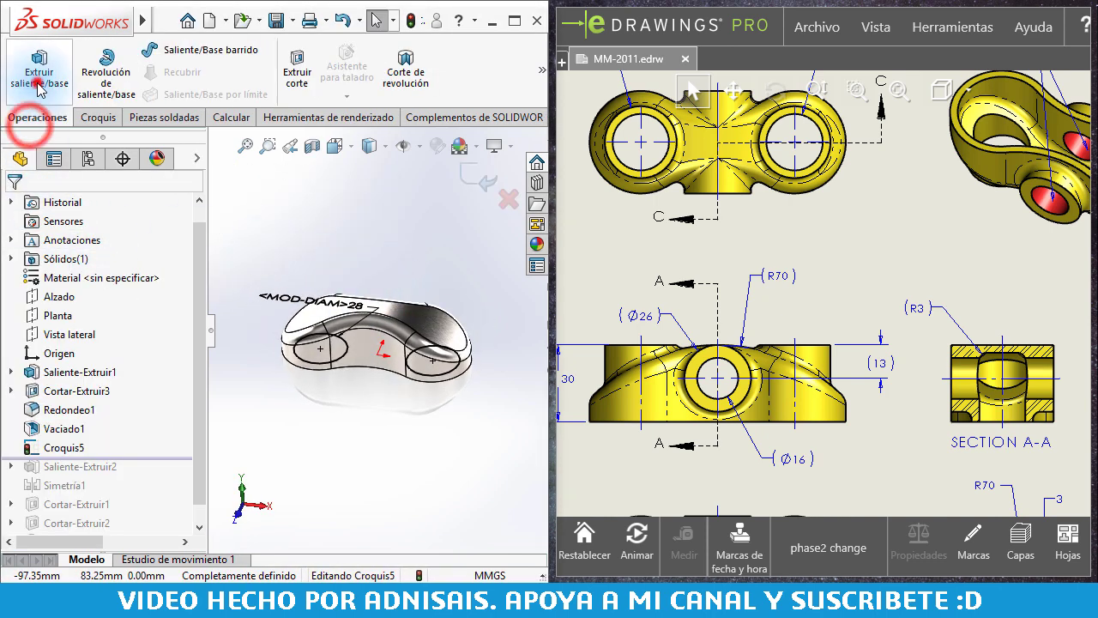
pyautogui.click(39, 70)
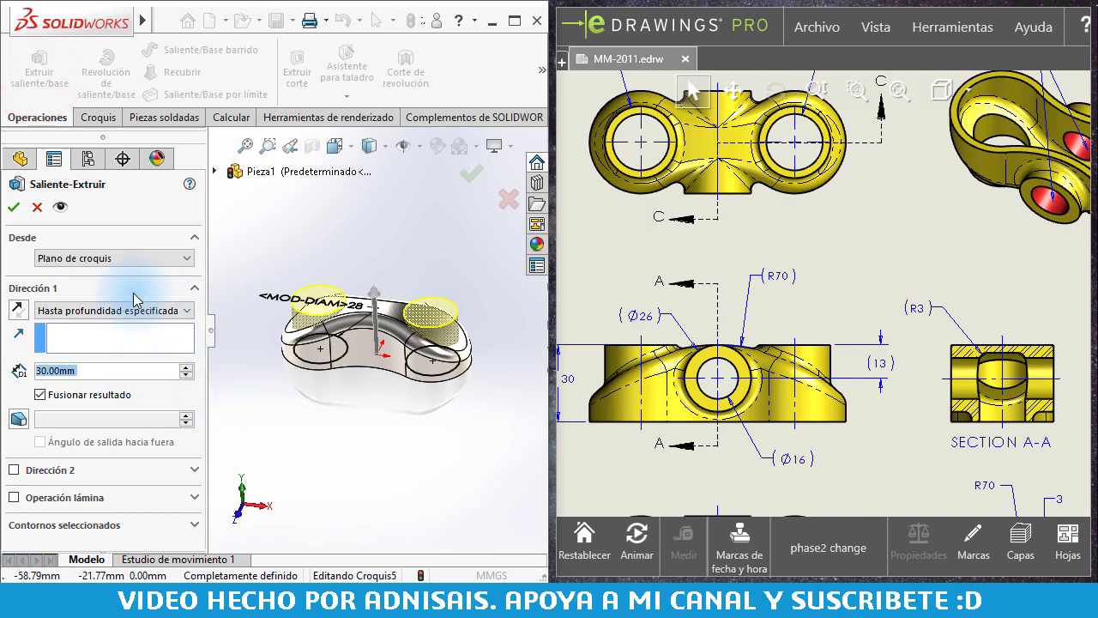
pyautogui.click(86, 257)
pyautogui.click(86, 306)
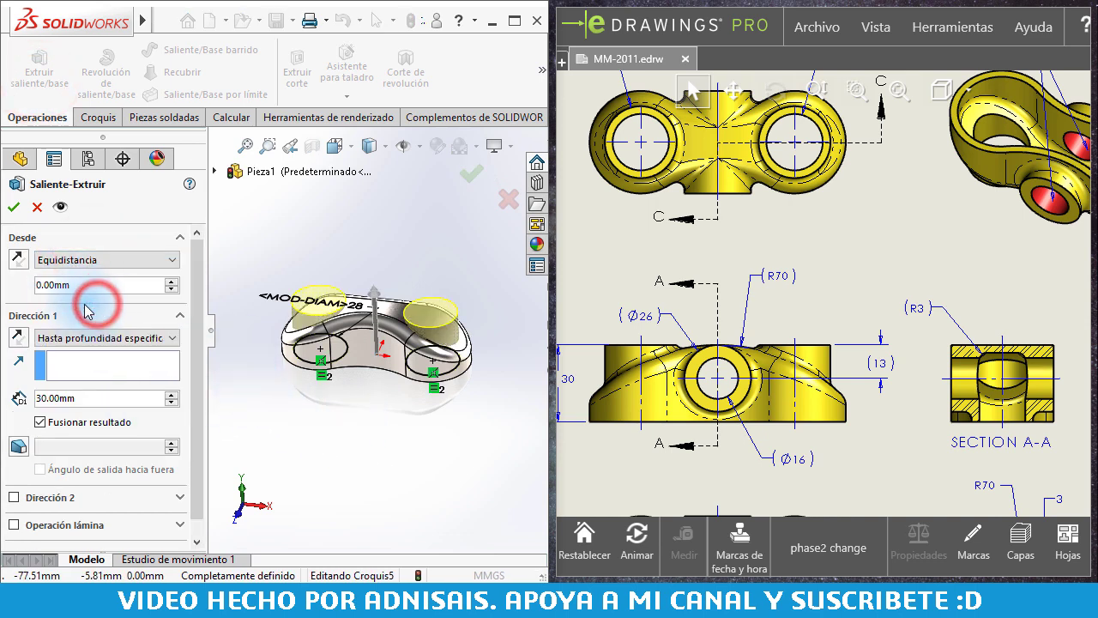
pyautogui.click(172, 283)
pyautogui.click(172, 283)
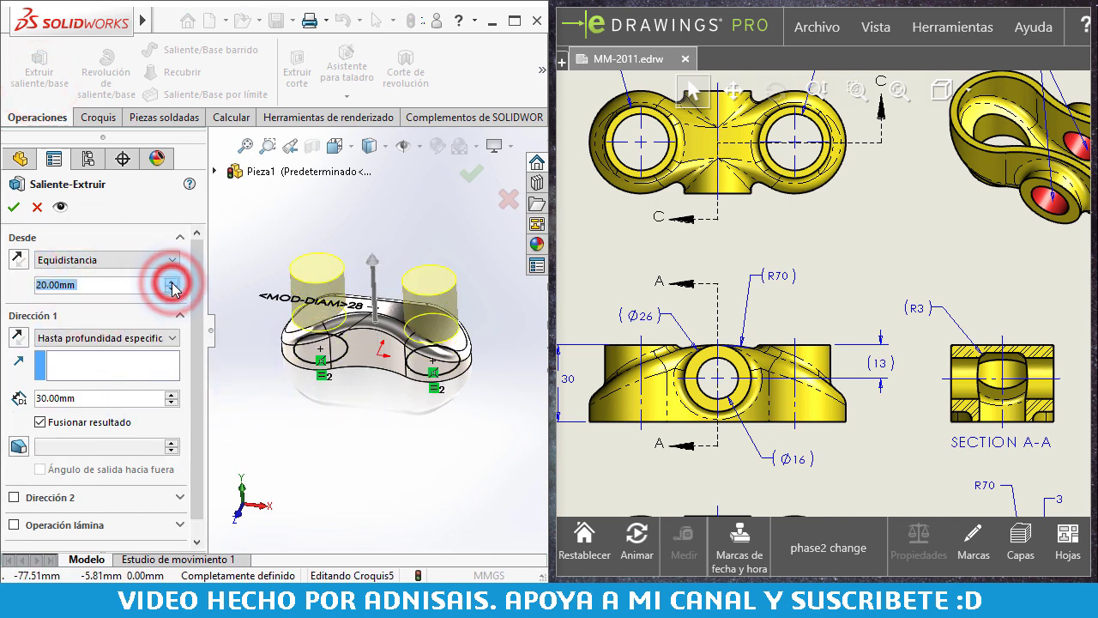
pyautogui.click(171, 283)
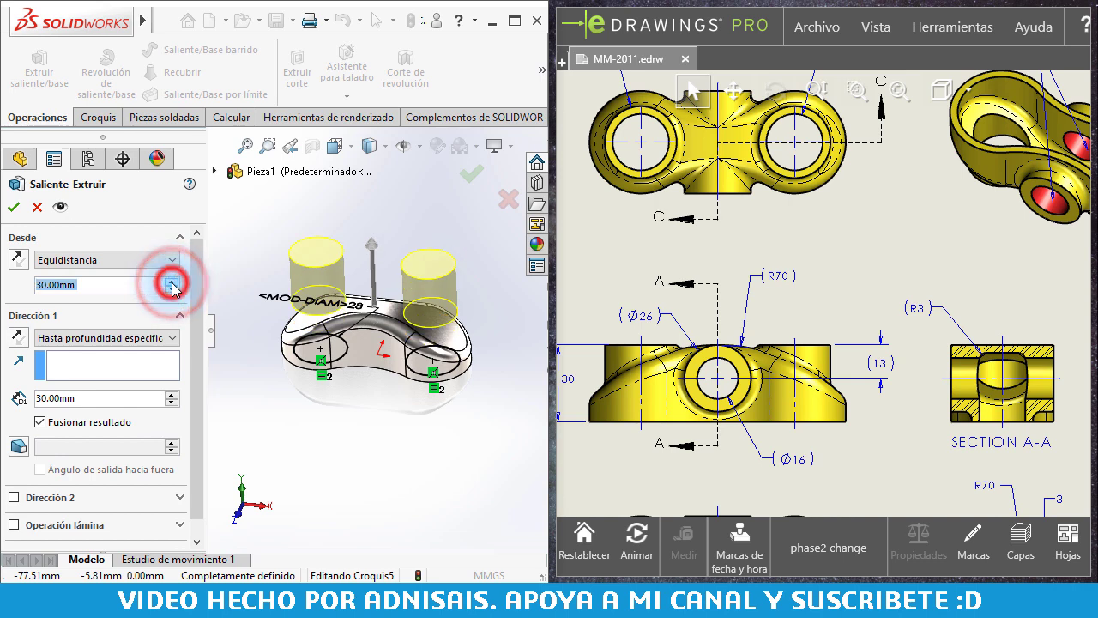
pyautogui.click(19, 337)
# Step: Set the boss extrusion's end condition to Up To Body
pyautogui.click(65, 340)
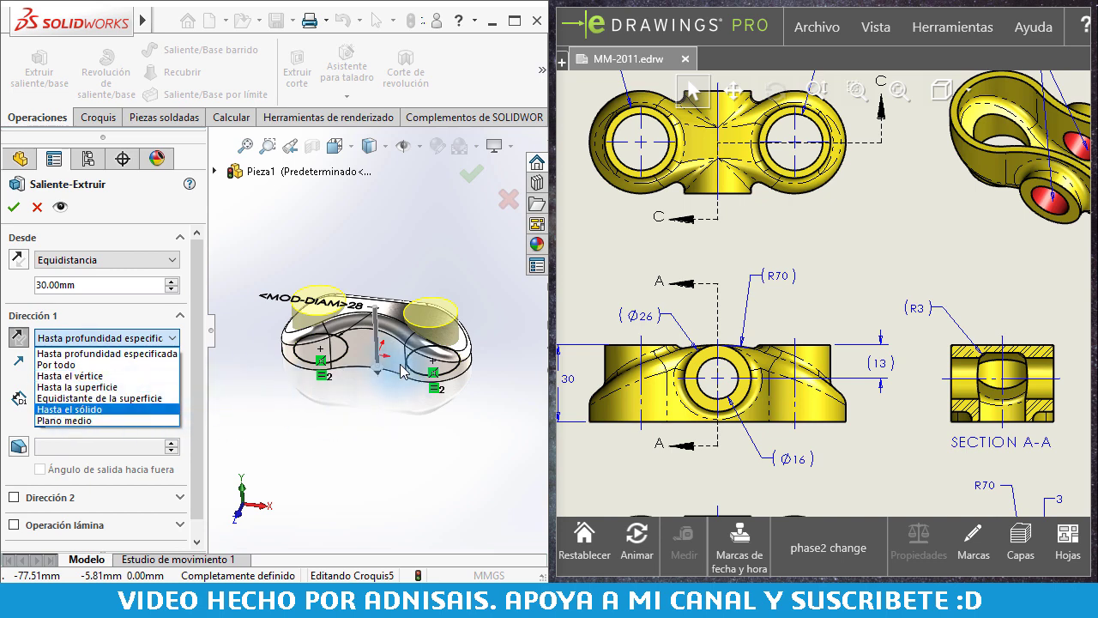
pyautogui.click(311, 240)
pyautogui.scroll(-3, 311, 240)
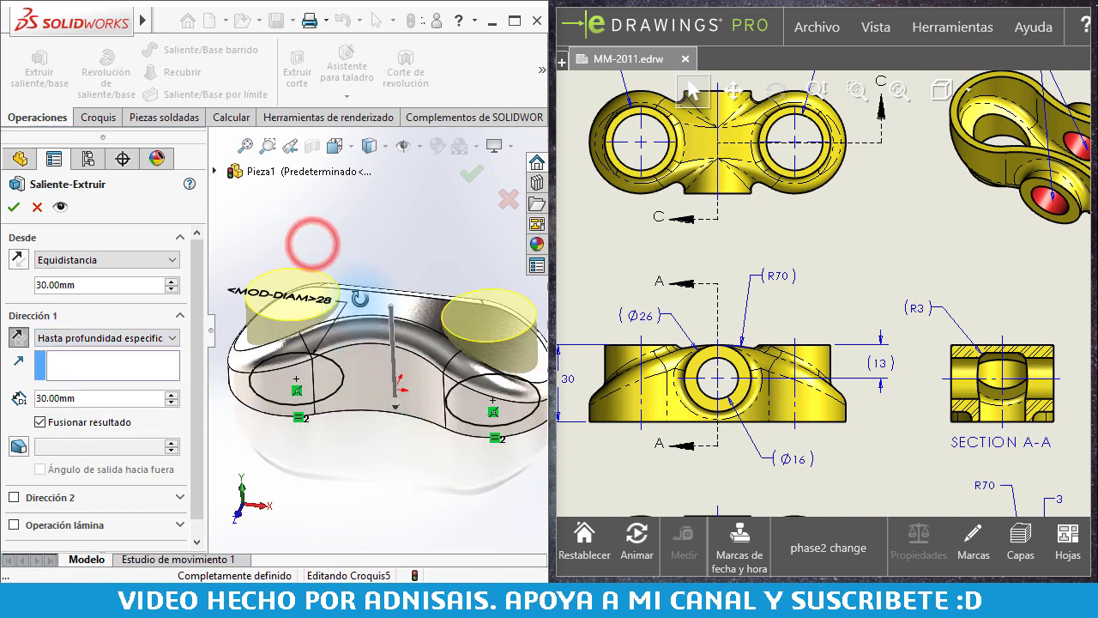
pyautogui.click(77, 337)
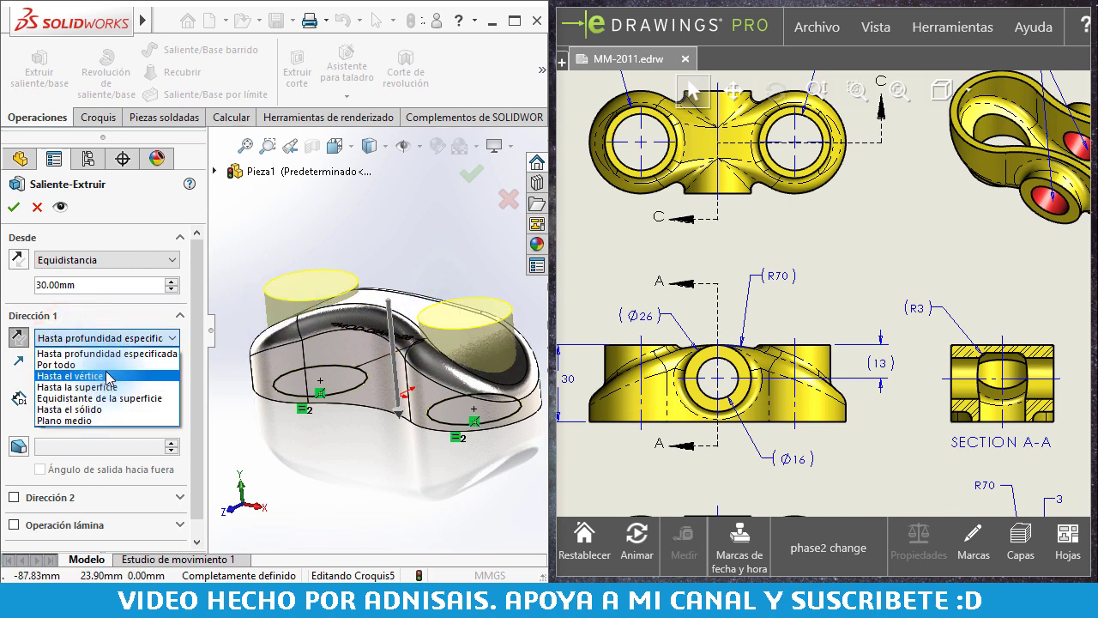
pyautogui.click(77, 410)
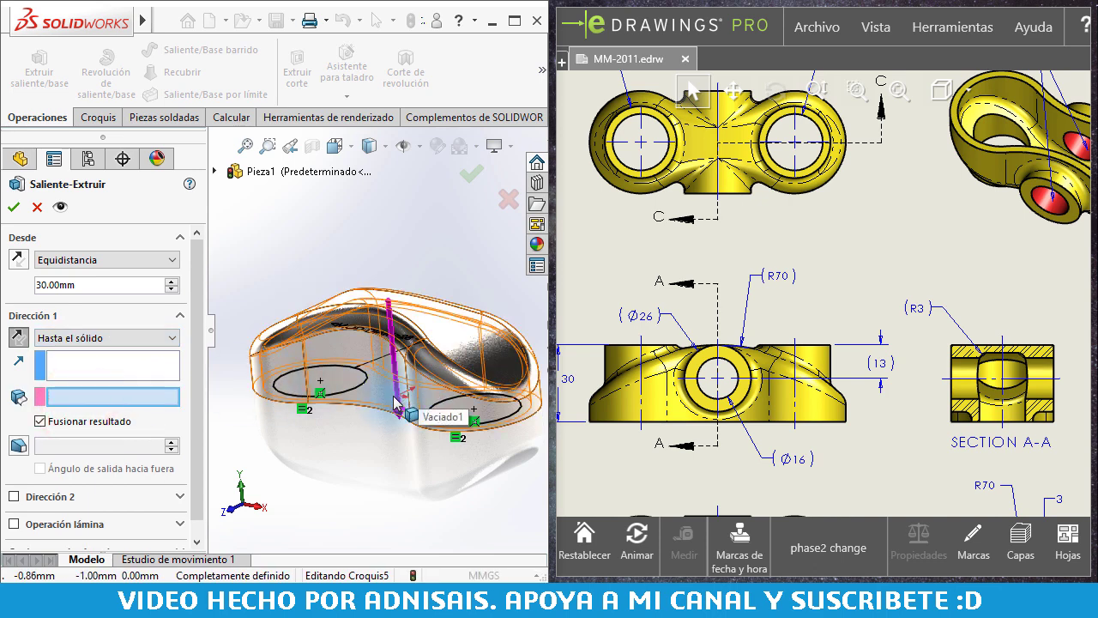
# Step: Limit the bosses at body Vaciado1, flip them upward, check the preview and accept Saliente-Extruir3
pyautogui.click(461, 355)
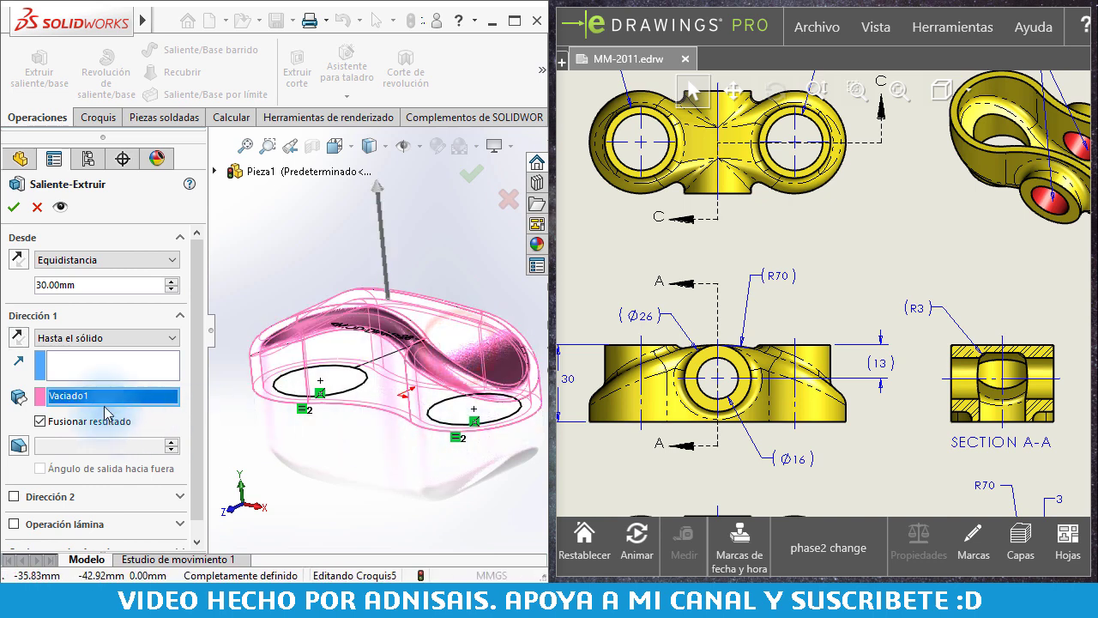
pyautogui.moveTo(355, 331); pyautogui.dragTo(367, 321, button='middle')
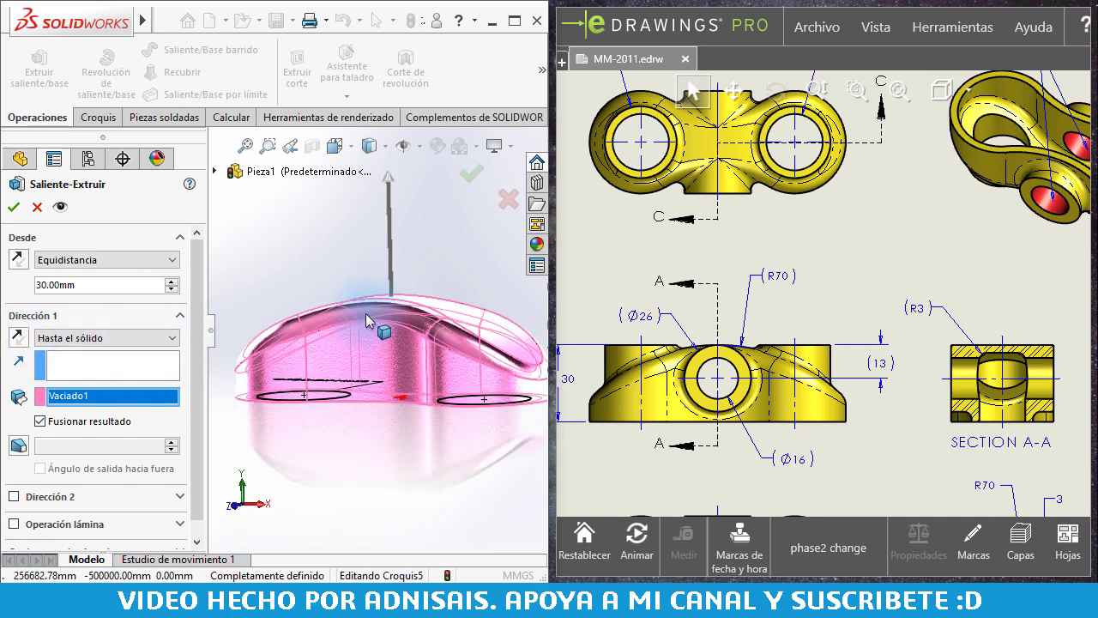
pyautogui.click(17, 338)
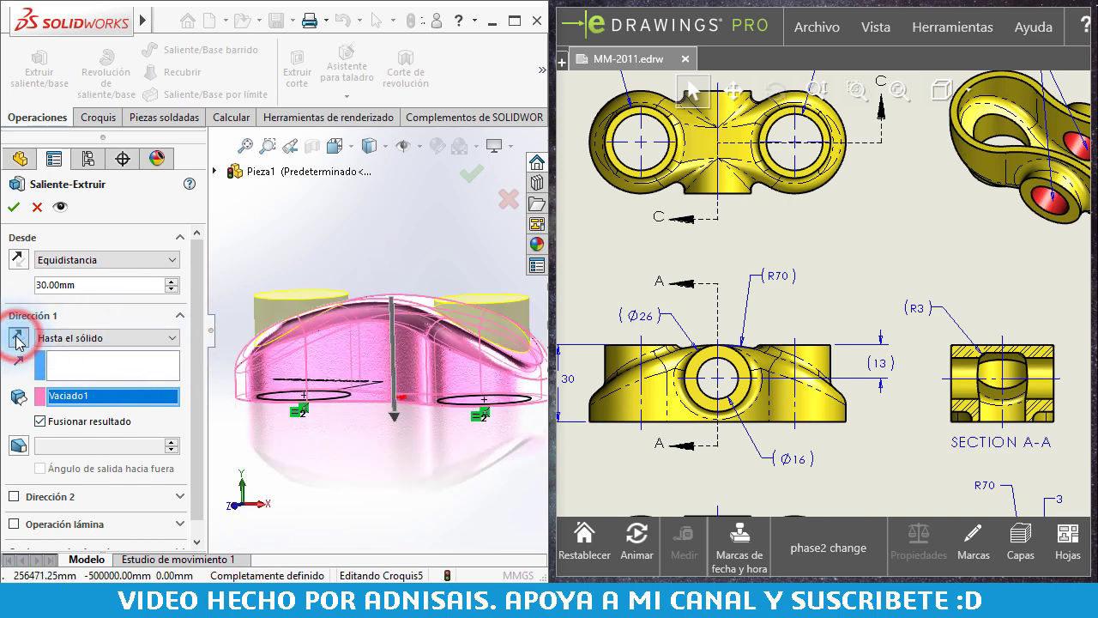
pyautogui.moveTo(424, 422)
pyautogui.mouseDown(button='middle')
pyautogui.moveTo(402, 446)
pyautogui.moveTo(471, 341)
pyautogui.mouseUp(button='middle')
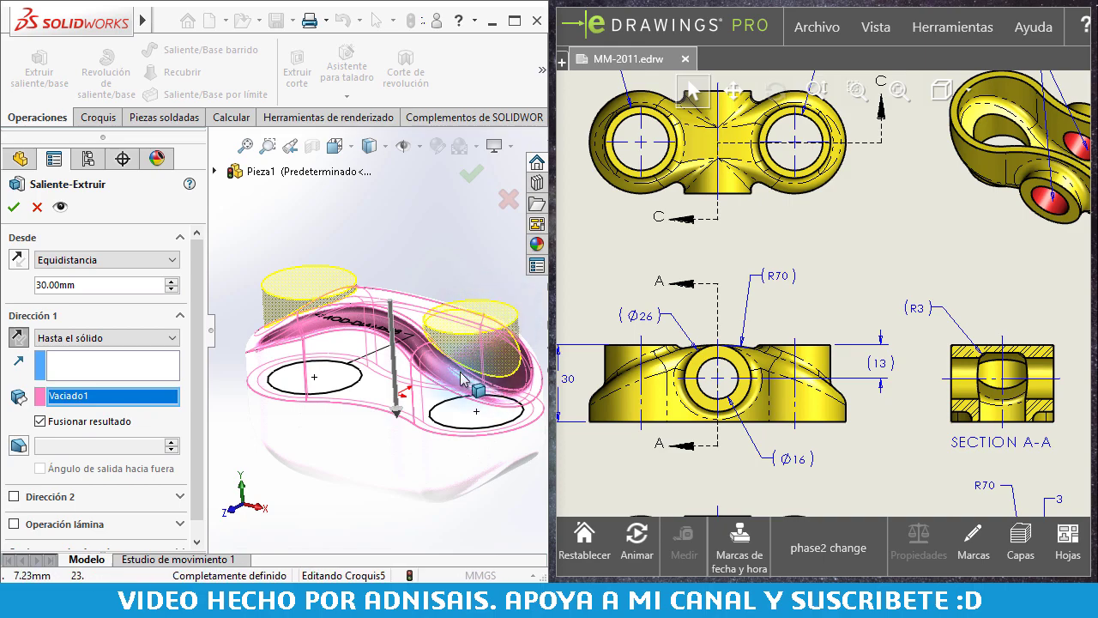
pyautogui.scroll(-3, 461, 379)
pyautogui.scroll(-2, 429, 326)
pyautogui.scroll(-3, 404, 269)
pyautogui.scroll(-3, 415, 292)
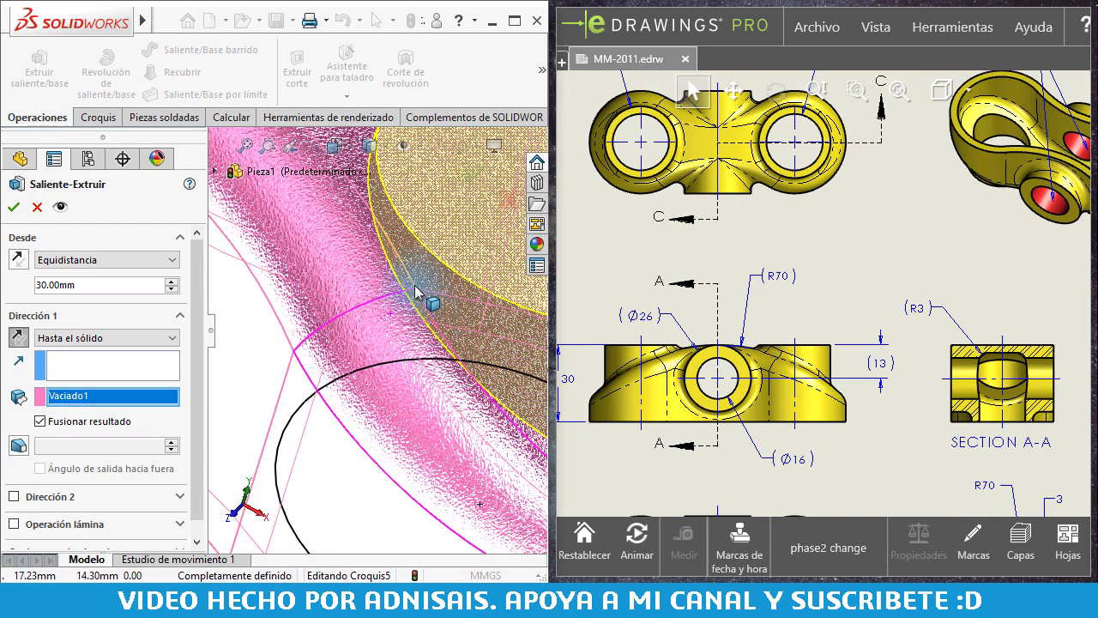
pyautogui.scroll(2, 397, 278)
pyautogui.scroll(-2, 399, 314)
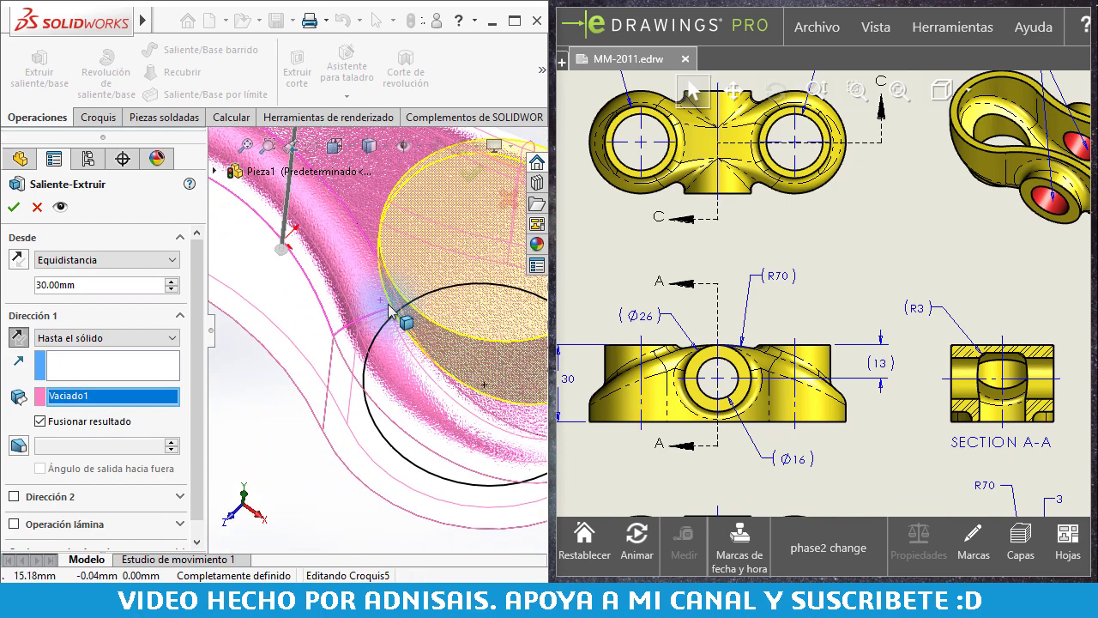
pyautogui.scroll(-1, 369, 257)
pyautogui.scroll(-1, 347, 200)
pyautogui.scroll(-1, 363, 230)
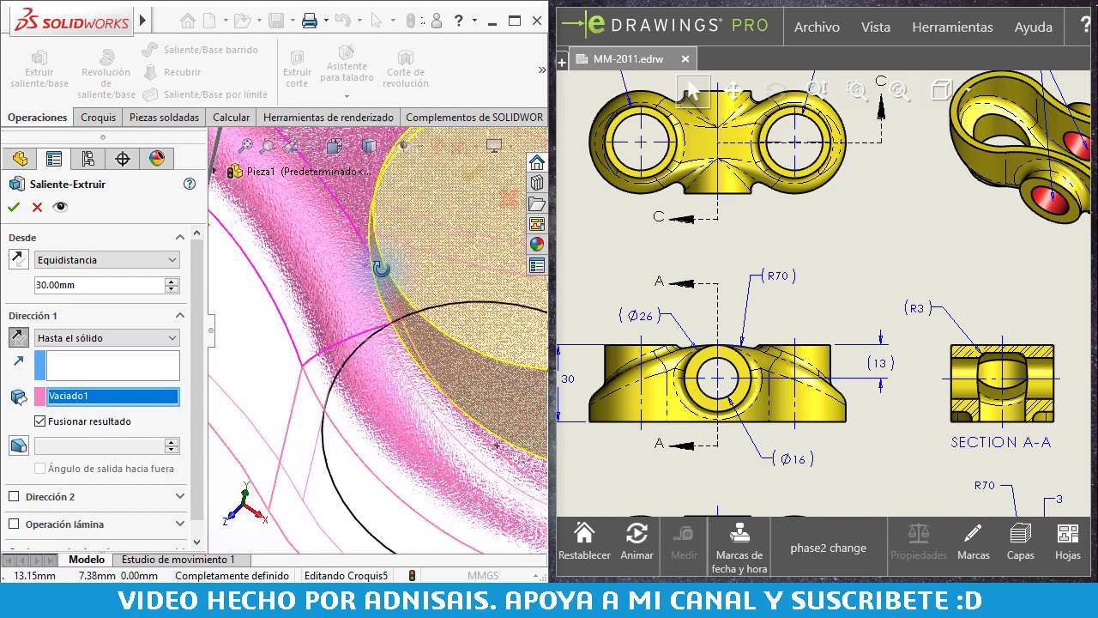
pyautogui.scroll(-2, 390, 238)
pyautogui.scroll(-1, 394, 275)
pyautogui.scroll(-2, 383, 296)
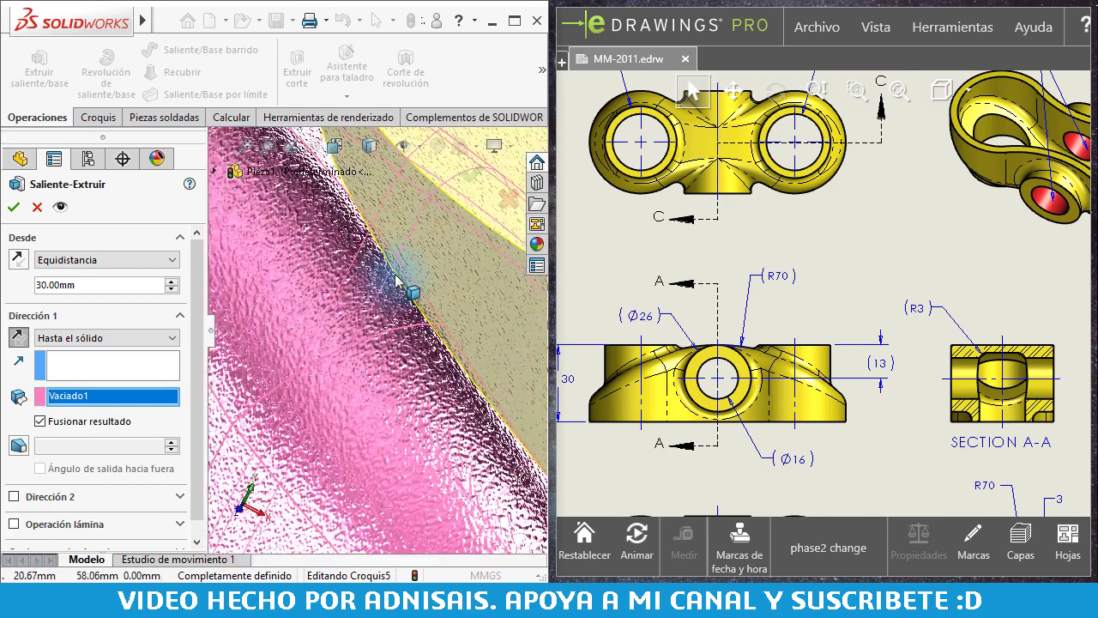
pyautogui.moveTo(420, 287)
pyautogui.mouseDown(button='middle')
pyautogui.moveTo(380, 318)
pyautogui.moveTo(380, 289)
pyautogui.moveTo(404, 290)
pyautogui.mouseUp(button='middle')
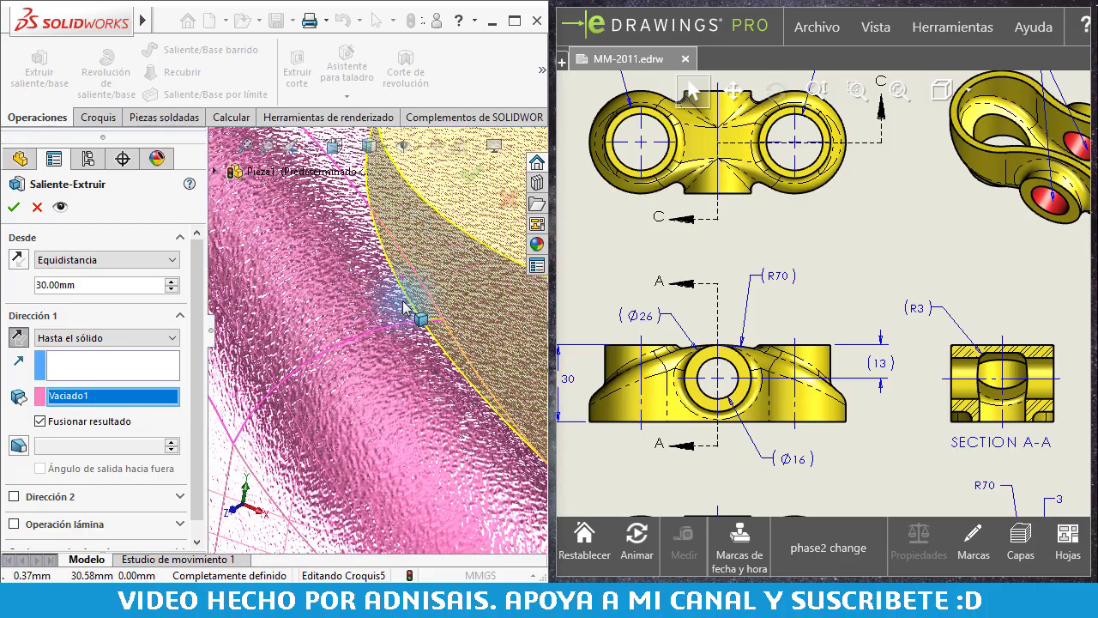
pyautogui.scroll(1, 405, 309)
pyautogui.scroll(2, 417, 316)
pyautogui.scroll(1, 429, 323)
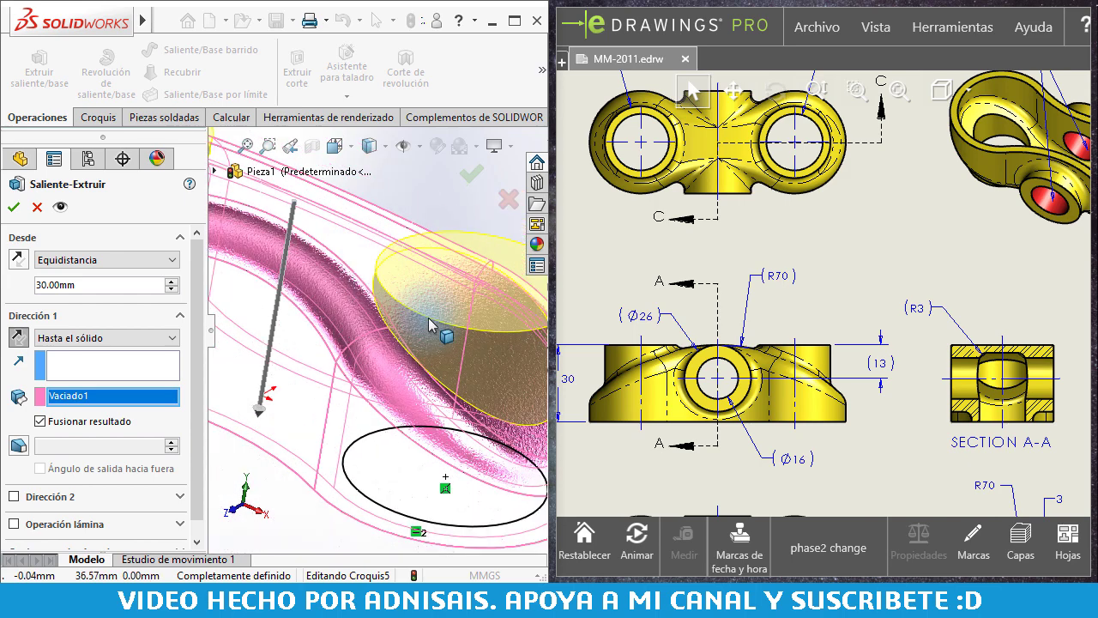
pyautogui.scroll(2, 431, 324)
pyautogui.moveTo(438, 347); pyautogui.dragTo(369, 378, button='middle')
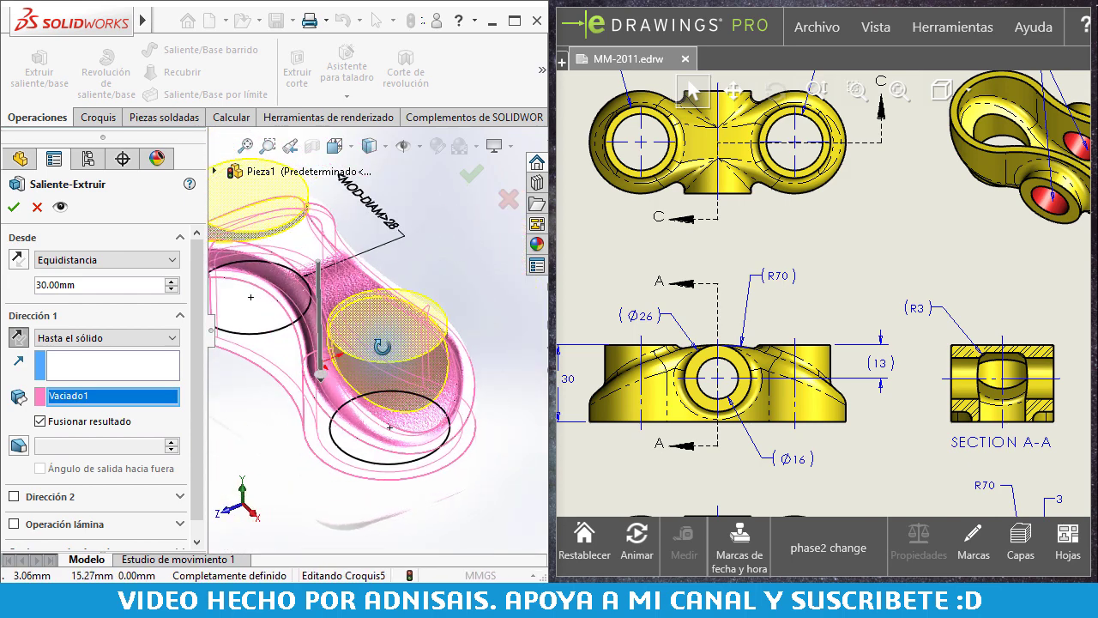
pyautogui.click(14, 208)
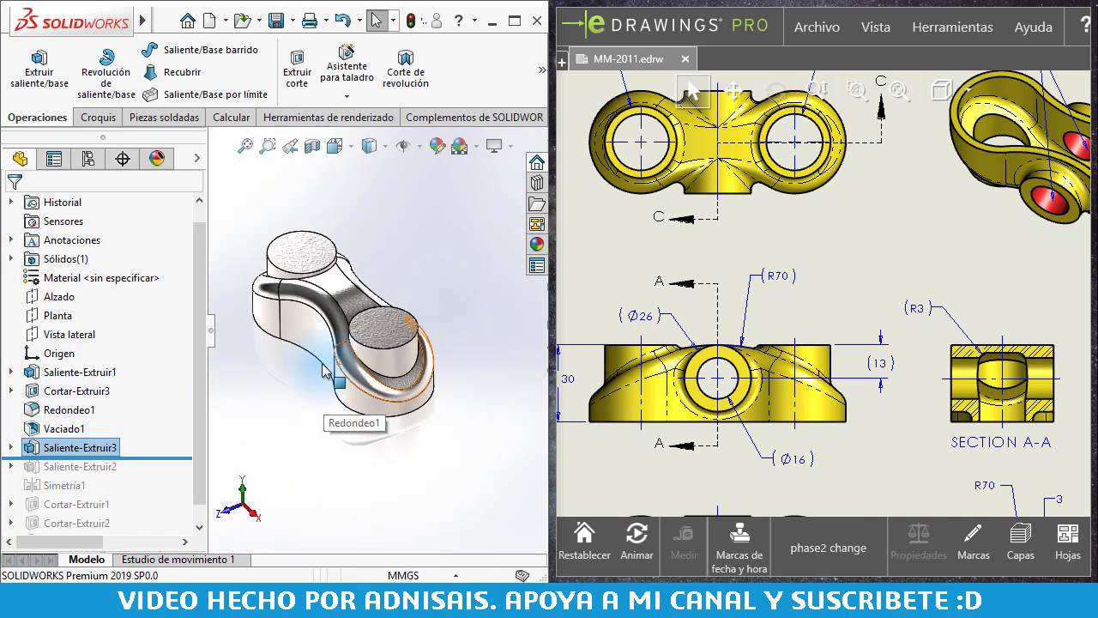
# Step: Roll forward past Saliente-Extruir2, expand it, and edit its Ø26 circle sketch Croquis2
pyautogui.moveTo(325, 369)
pyautogui.mouseDown(button='middle')
pyautogui.moveTo(294, 355)
pyautogui.moveTo(369, 249)
pyautogui.moveTo(356, 283)
pyautogui.moveTo(417, 392)
pyautogui.moveTo(403, 378)
pyautogui.mouseUp(button='middle')
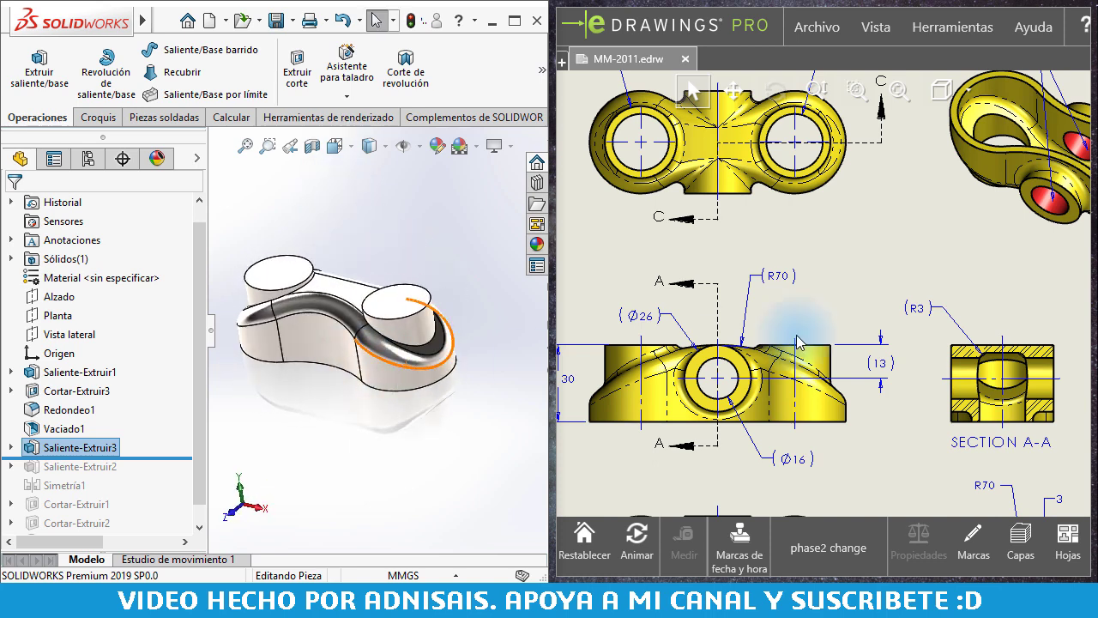
pyautogui.scroll(-1, 95, 459)
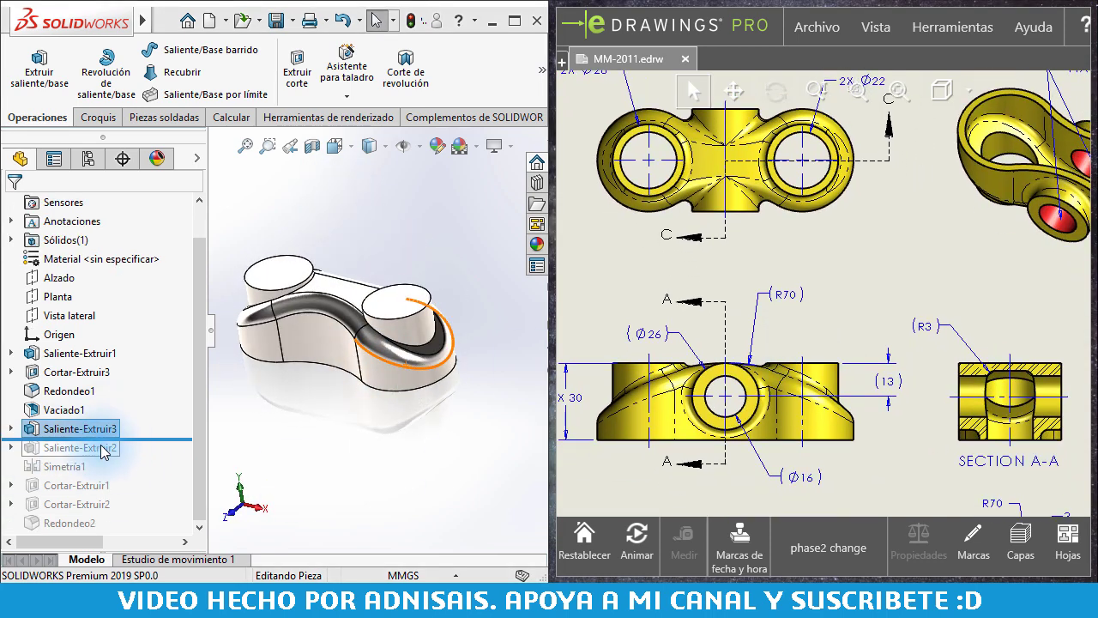
pyautogui.moveTo(142, 438); pyautogui.dragTo(135, 450)
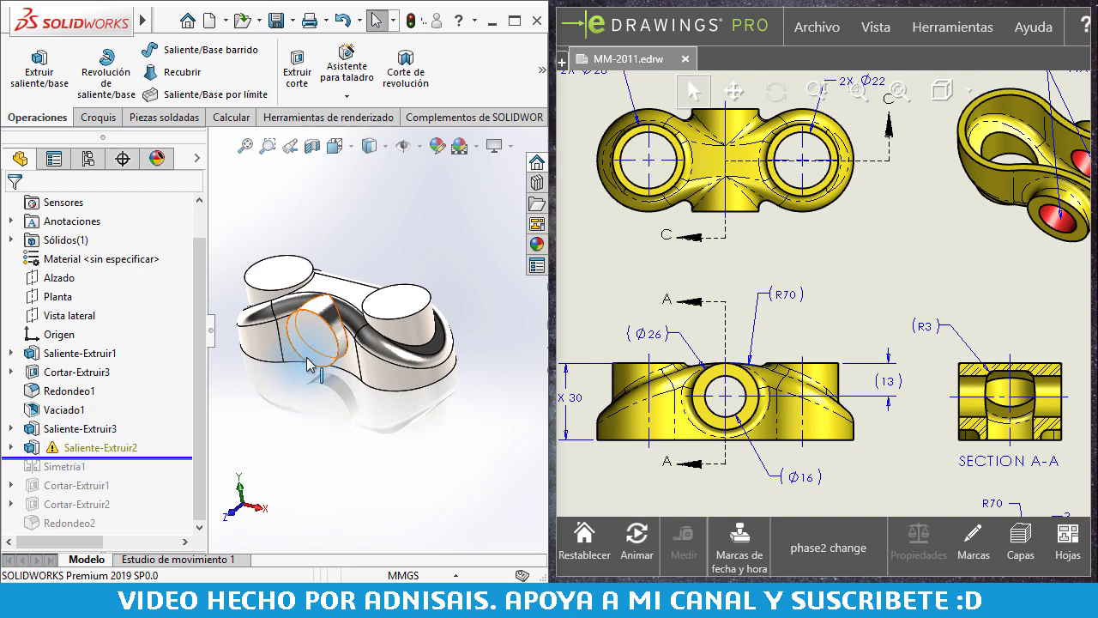
pyautogui.scroll(-2, 305, 319)
pyautogui.scroll(-2, 305, 318)
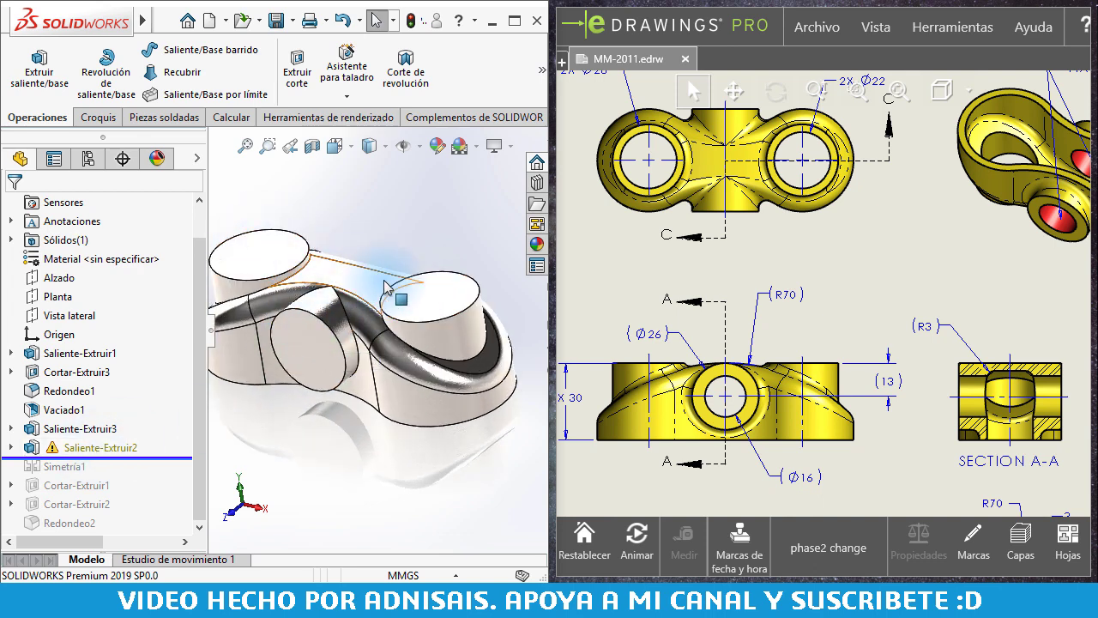
pyautogui.click(12, 448)
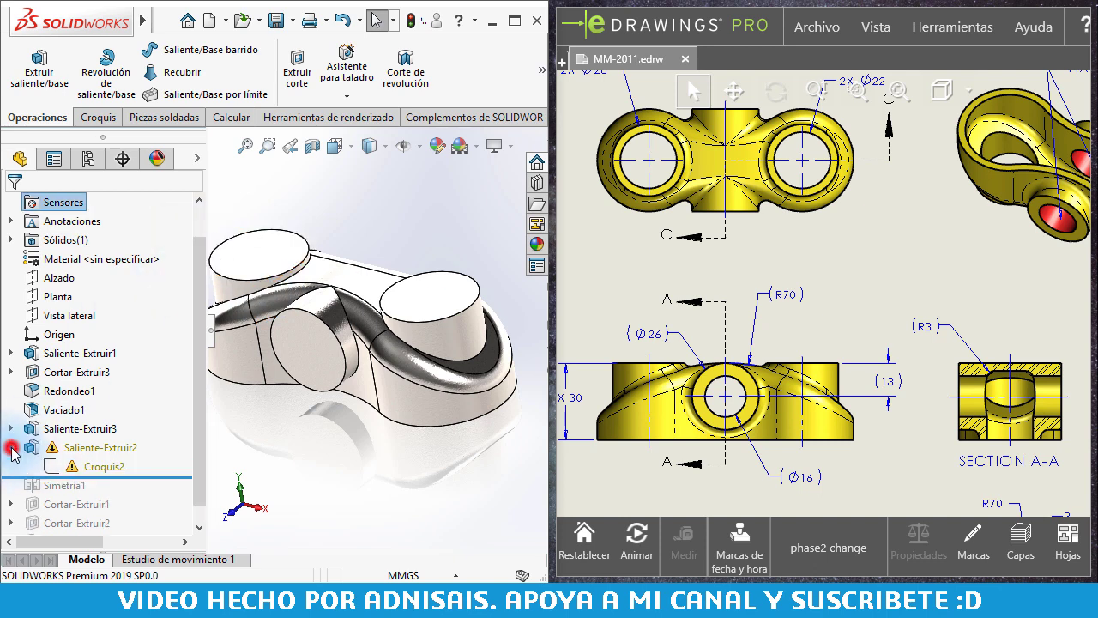
pyautogui.click(52, 468)
pyautogui.click(69, 409)
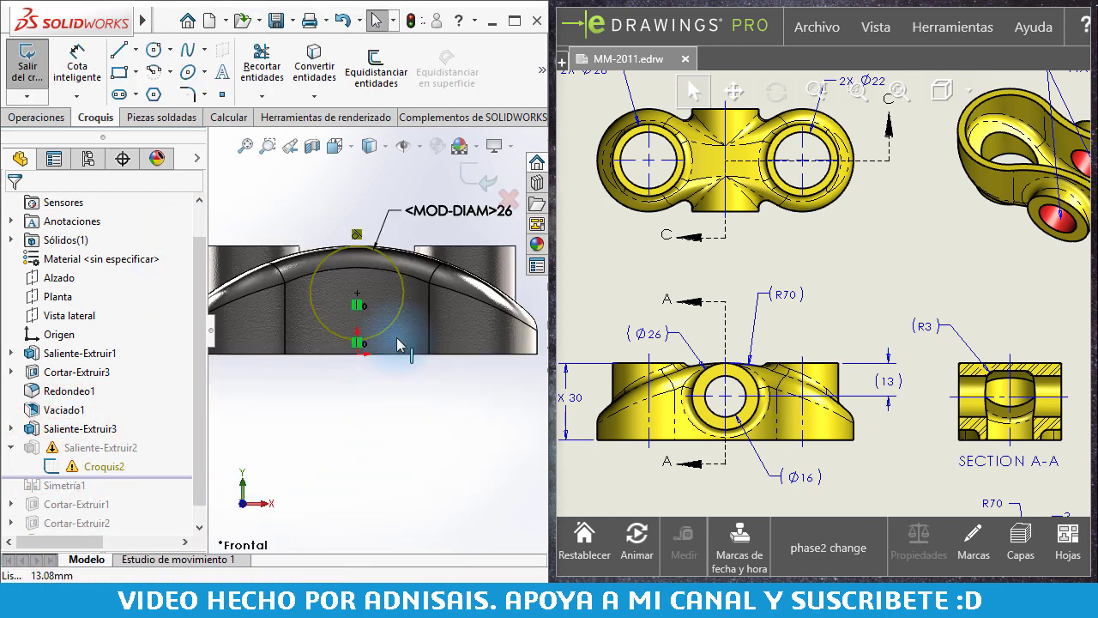
# Step: Inspect the Ø26 circle's relations and drag its dangling tangent onto the new curved top edge
pyautogui.click(358, 234)
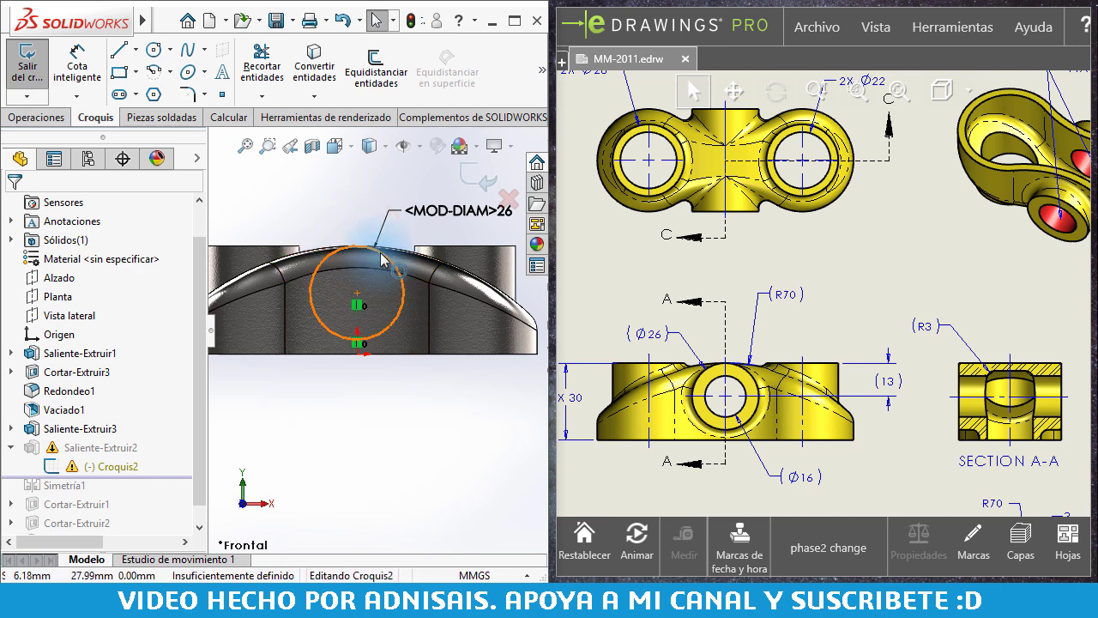
pyautogui.click(389, 256)
pyautogui.keyDown('ctrl'); pyautogui.click(392, 231); pyautogui.keyUp('ctrl')
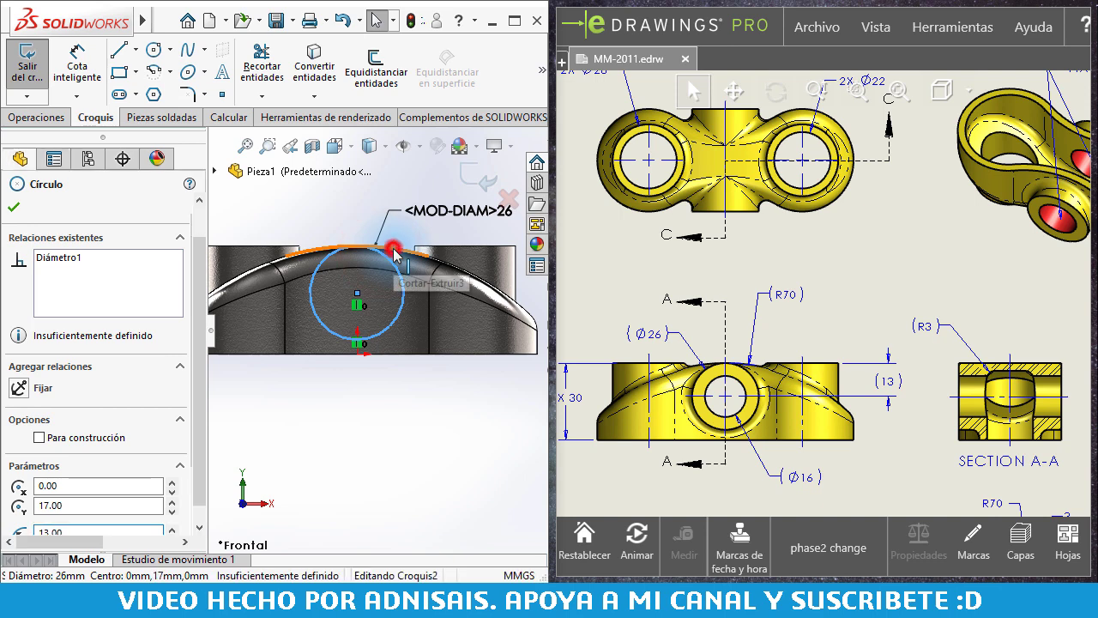
pyautogui.click(403, 418)
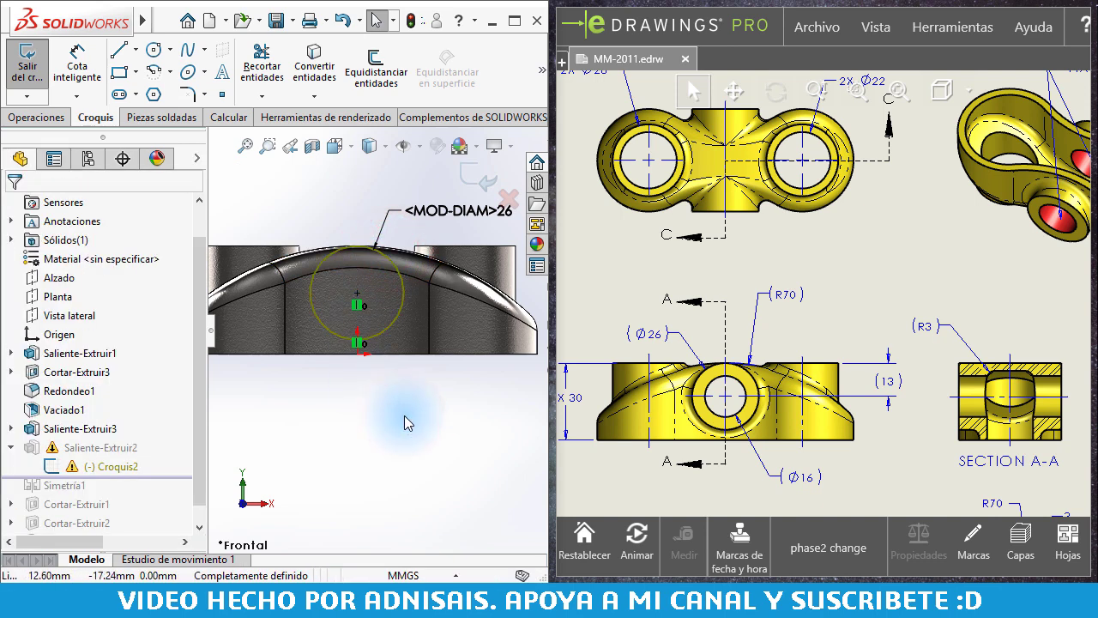
pyautogui.click(386, 442)
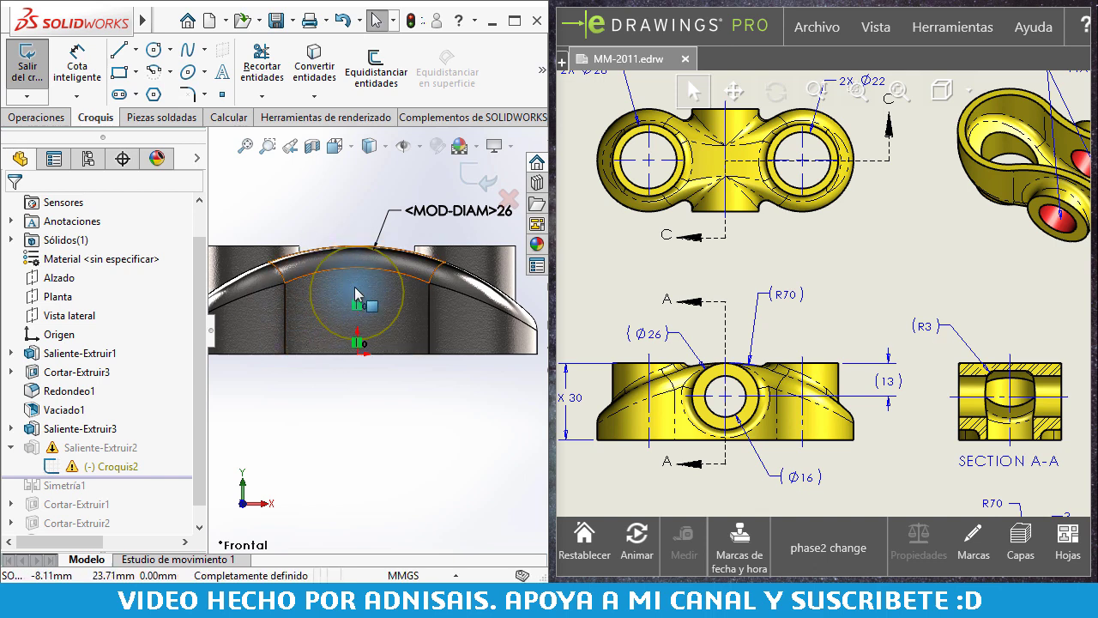
pyautogui.click(404, 290)
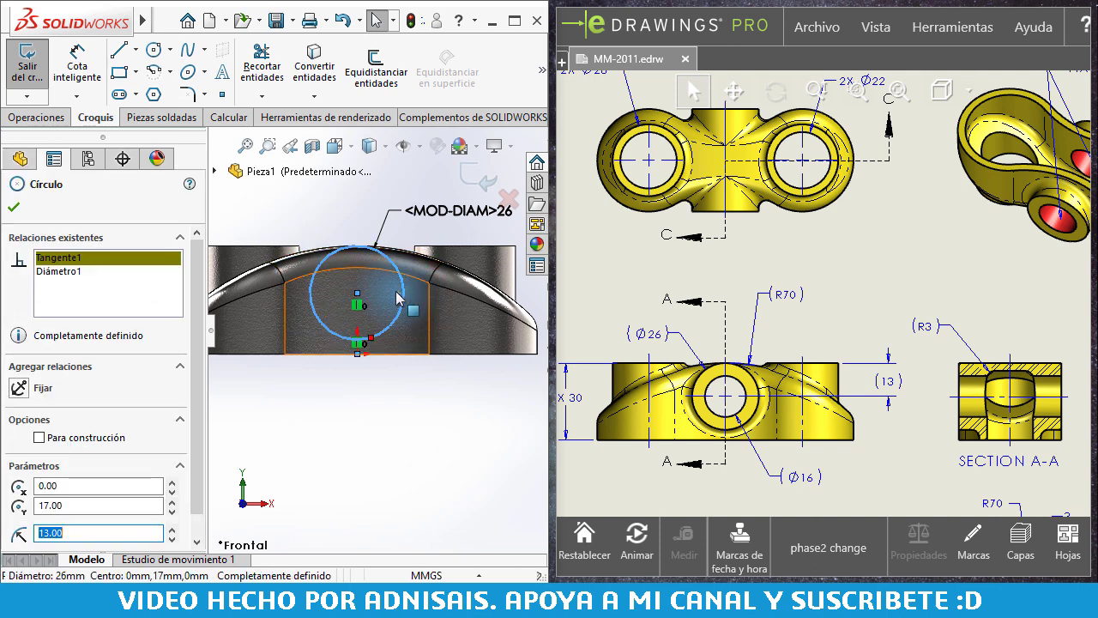
pyautogui.scroll(-1, 397, 298)
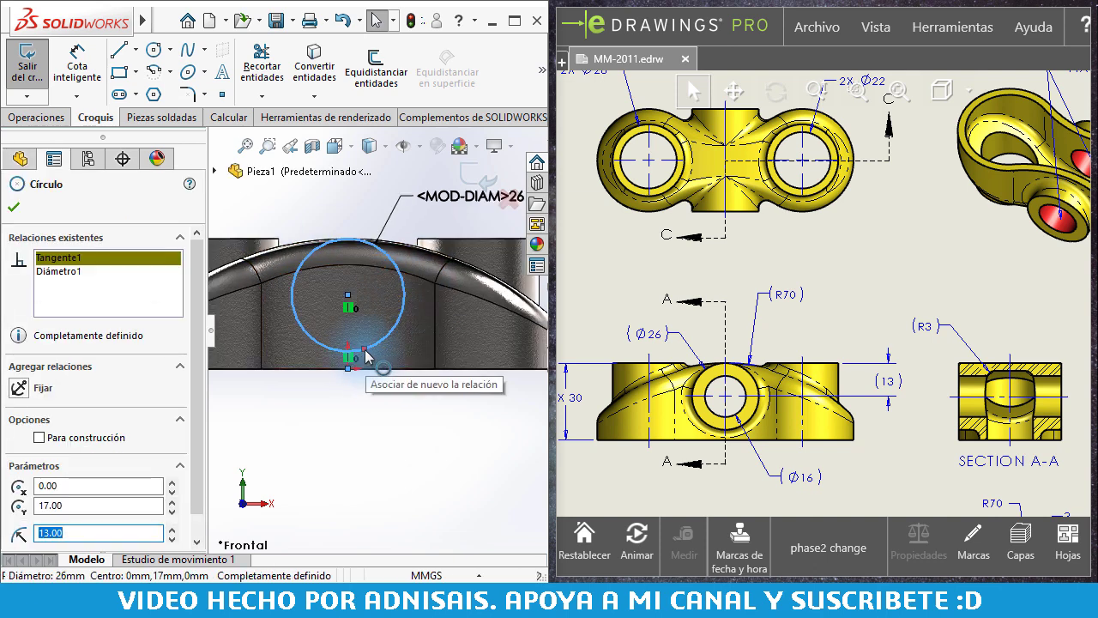
pyautogui.moveTo(364, 356)
pyautogui.mouseDown()
pyautogui.moveTo(405, 301)
pyautogui.moveTo(417, 258)
pyautogui.mouseUp()
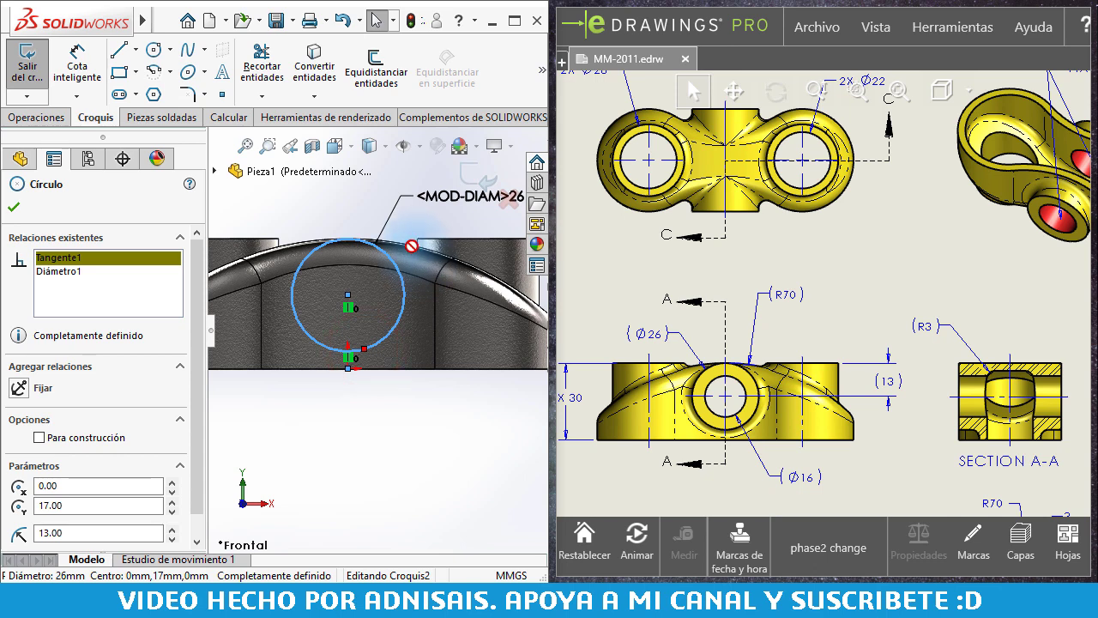
pyautogui.click(407, 249)
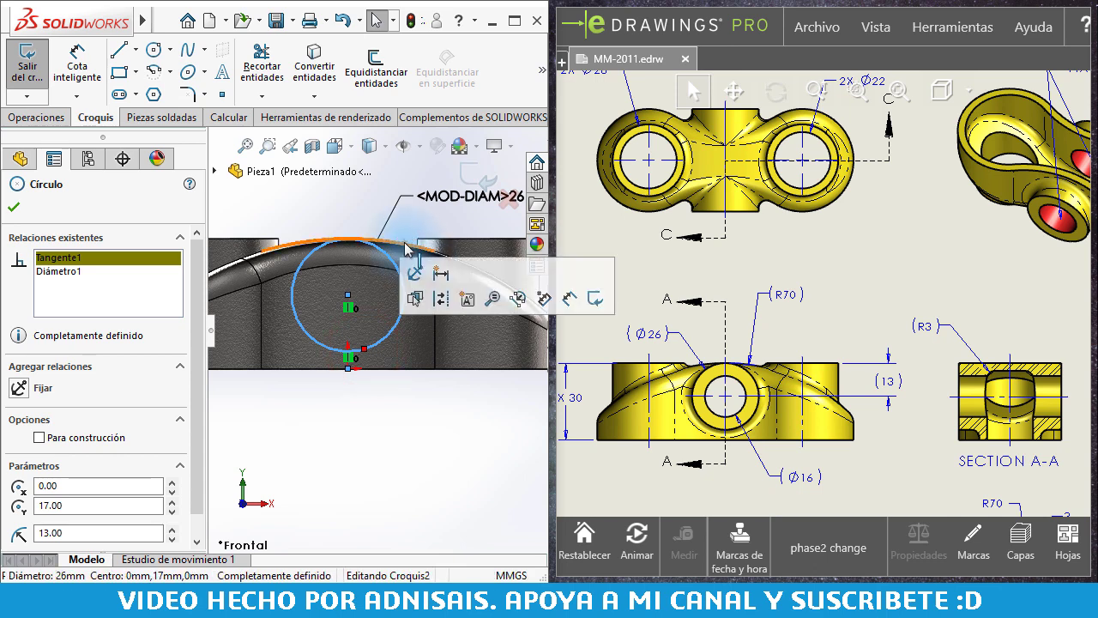
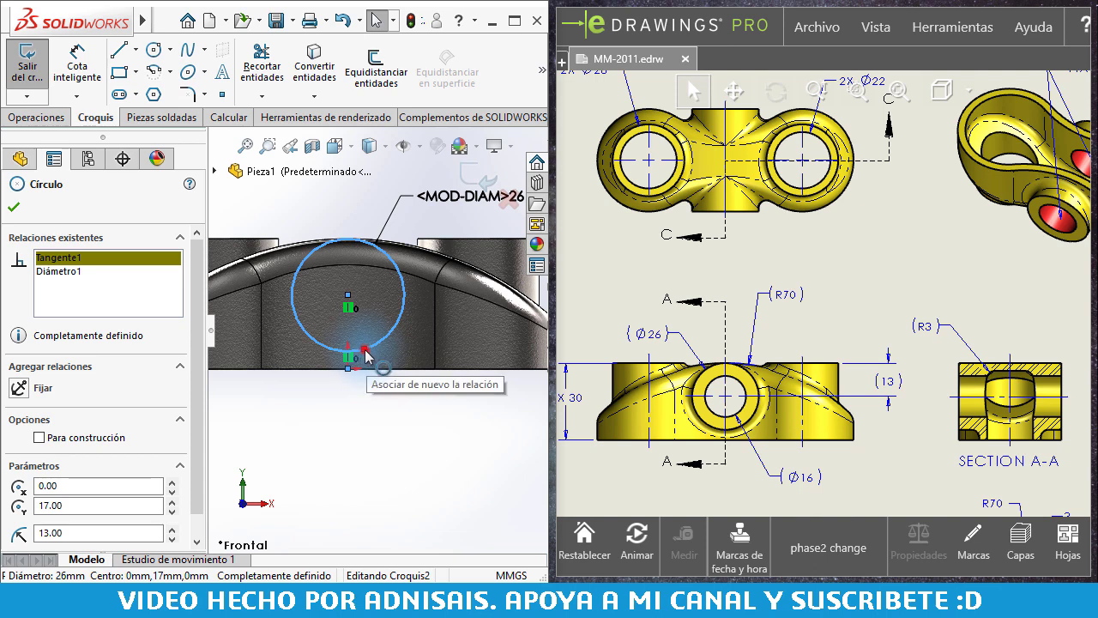
# Step: Add a Tangent relation between the 26 mm circle and the curved top edge, then exit the sketch
pyautogui.moveTo(366, 355); pyautogui.dragTo(465, 247)
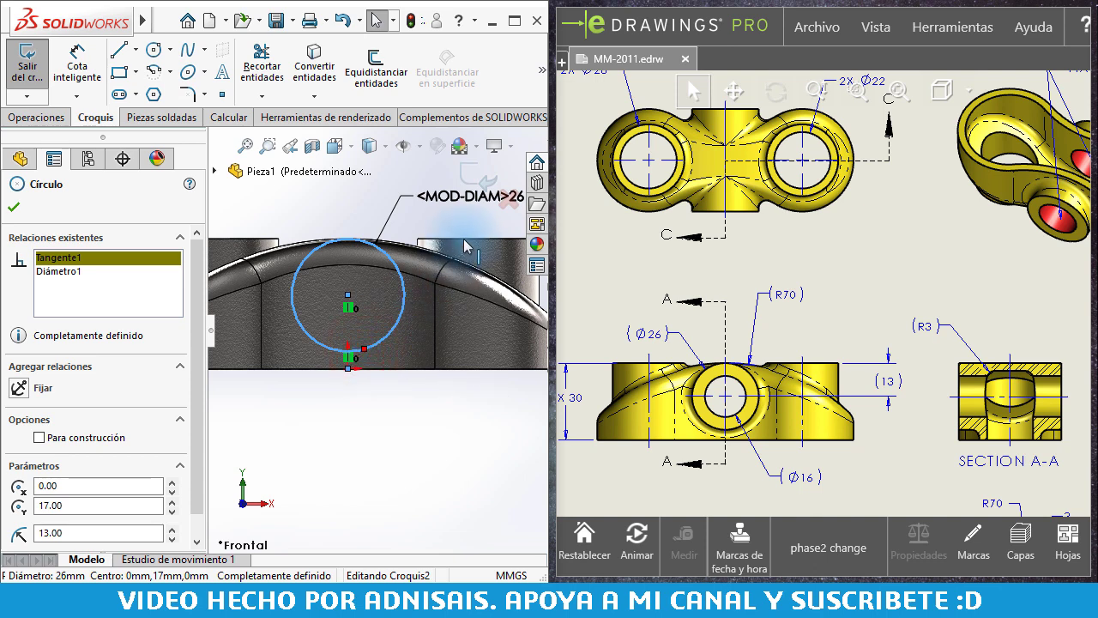
pyautogui.click(454, 425)
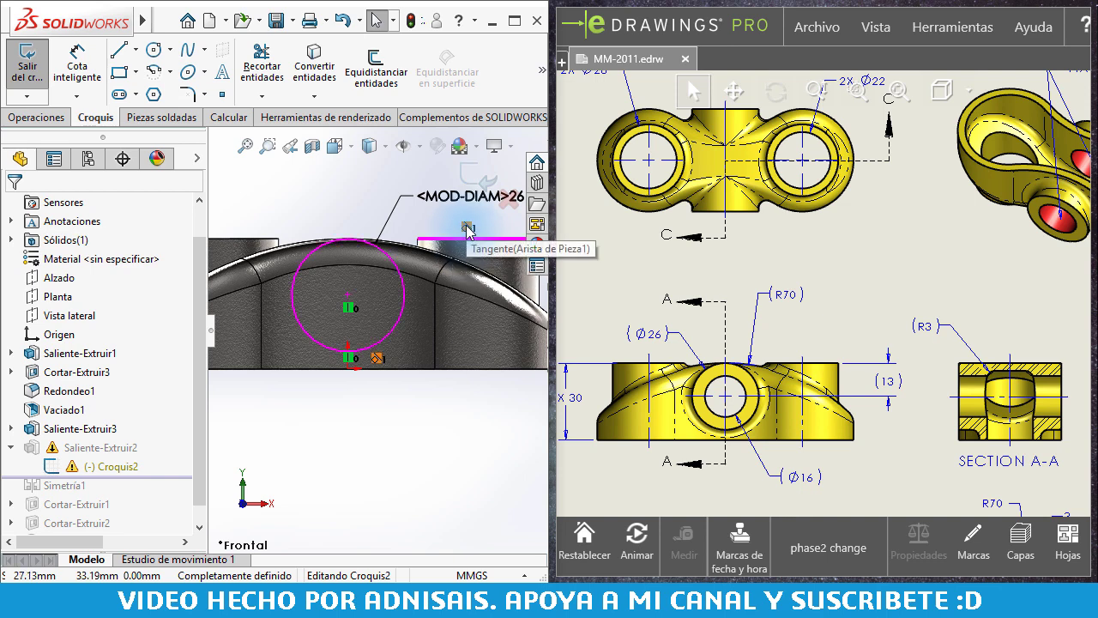
pyautogui.click(468, 230)
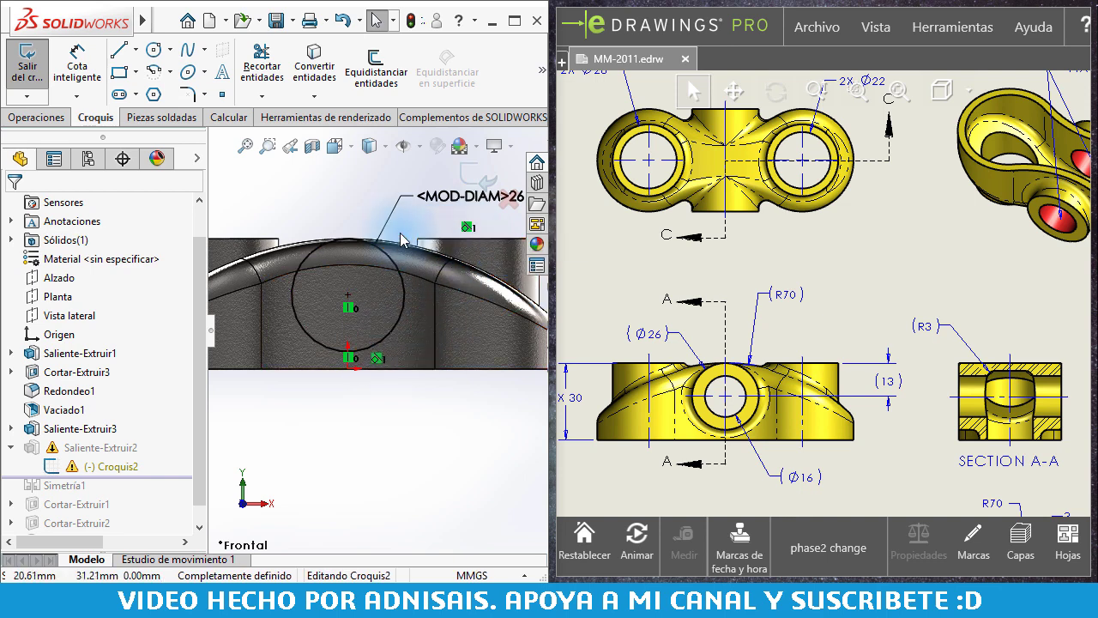
pyautogui.scroll(2, 403, 240)
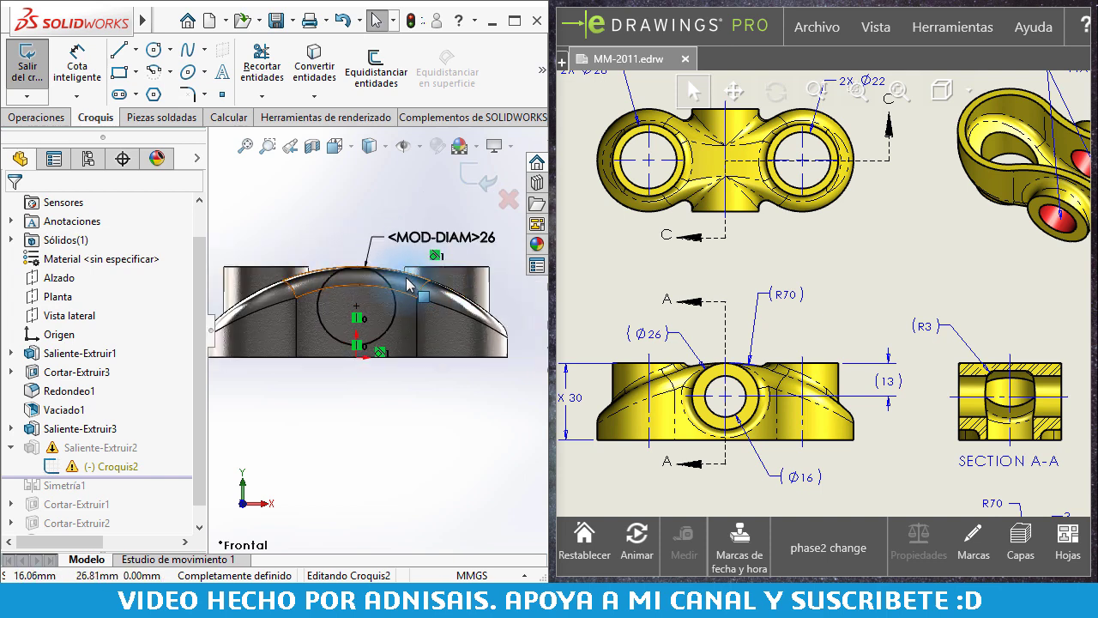
pyautogui.scroll(-2, 407, 285)
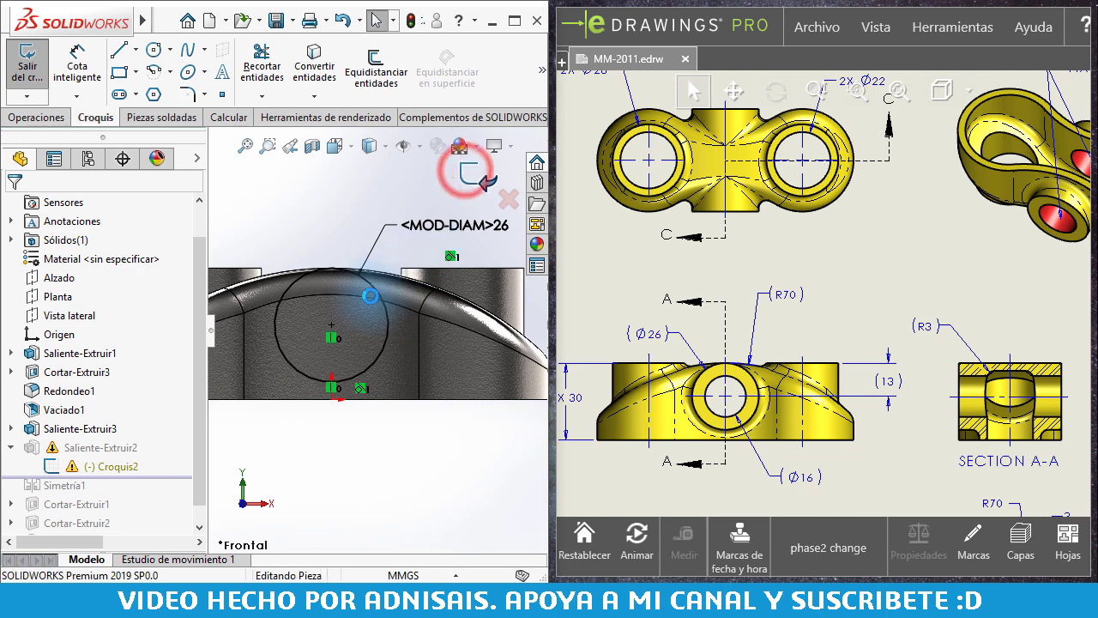
pyautogui.click(470, 176)
# Step: Collapse Saliente-Extruir2 and roll the part forward to include the Simetría1 mirror
pyautogui.scroll(2, 395, 302)
pyautogui.moveTo(396, 302); pyautogui.dragTo(331, 368, button='middle')
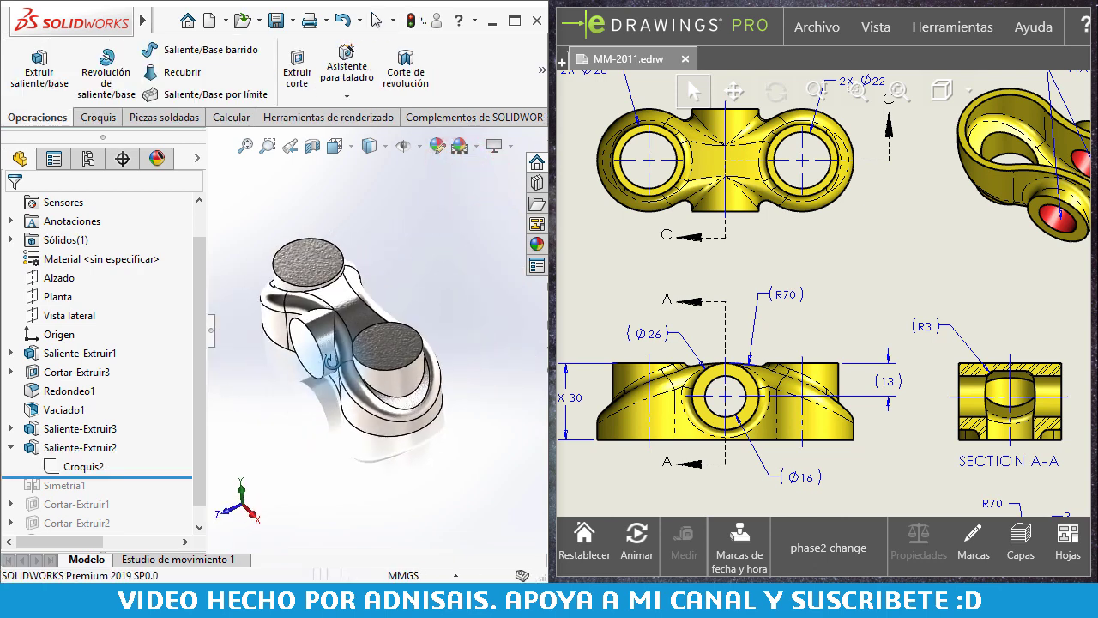
pyautogui.scroll(-1, 166, 464)
pyautogui.click(11, 429)
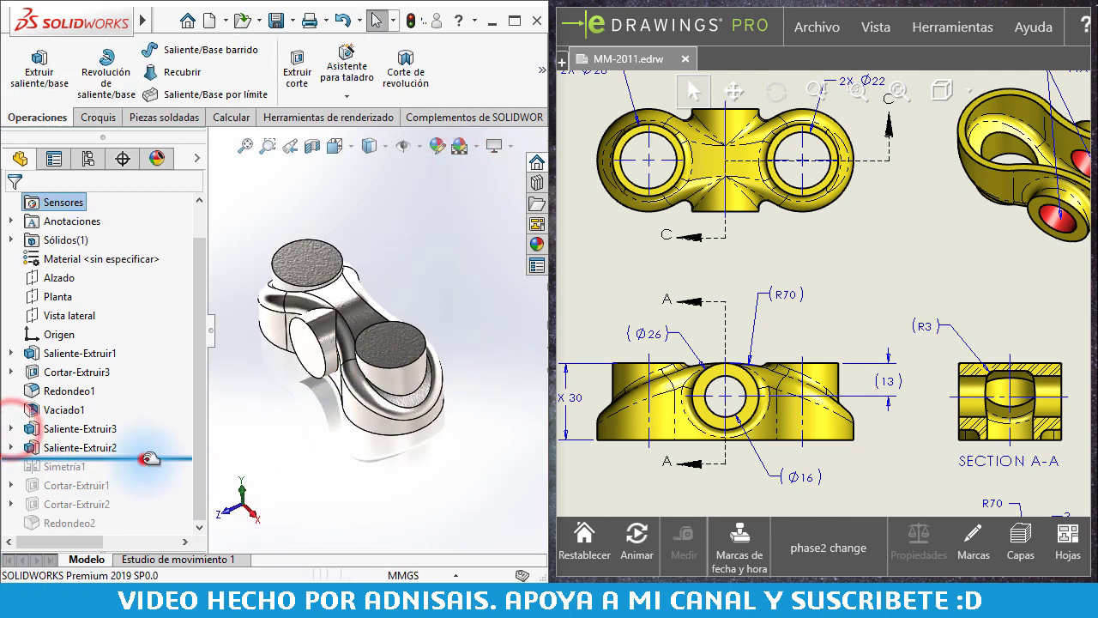
pyautogui.moveTo(150, 459); pyautogui.dragTo(149, 470)
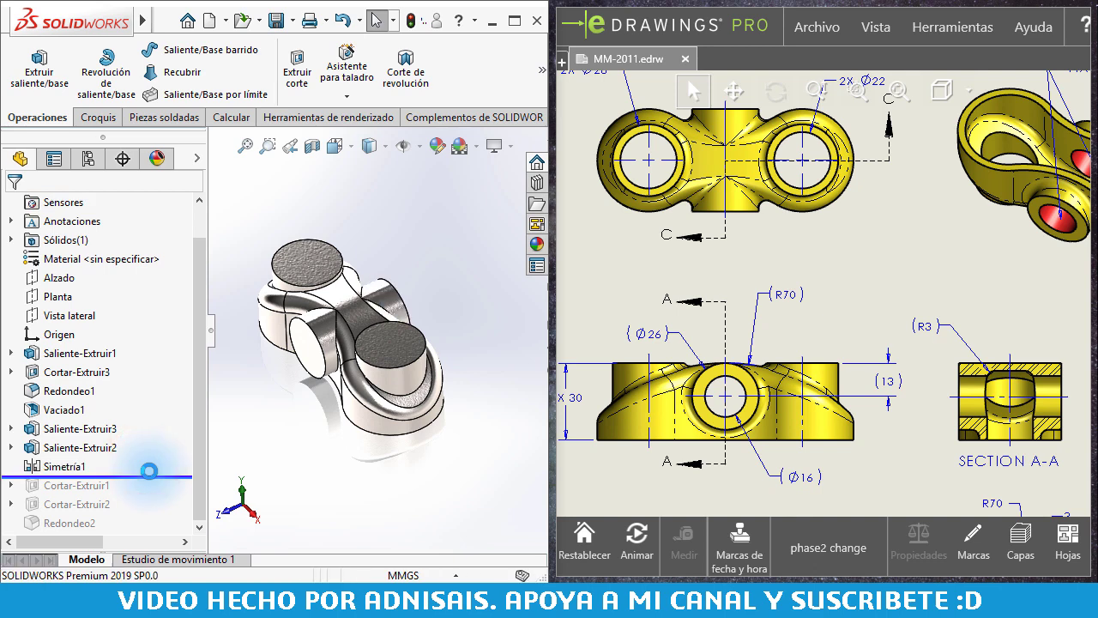
pyautogui.click(56, 466)
pyautogui.moveTo(351, 437)
pyautogui.mouseDown(button='middle')
pyautogui.moveTo(277, 438)
pyautogui.moveTo(106, 501)
pyautogui.mouseUp(button='middle')
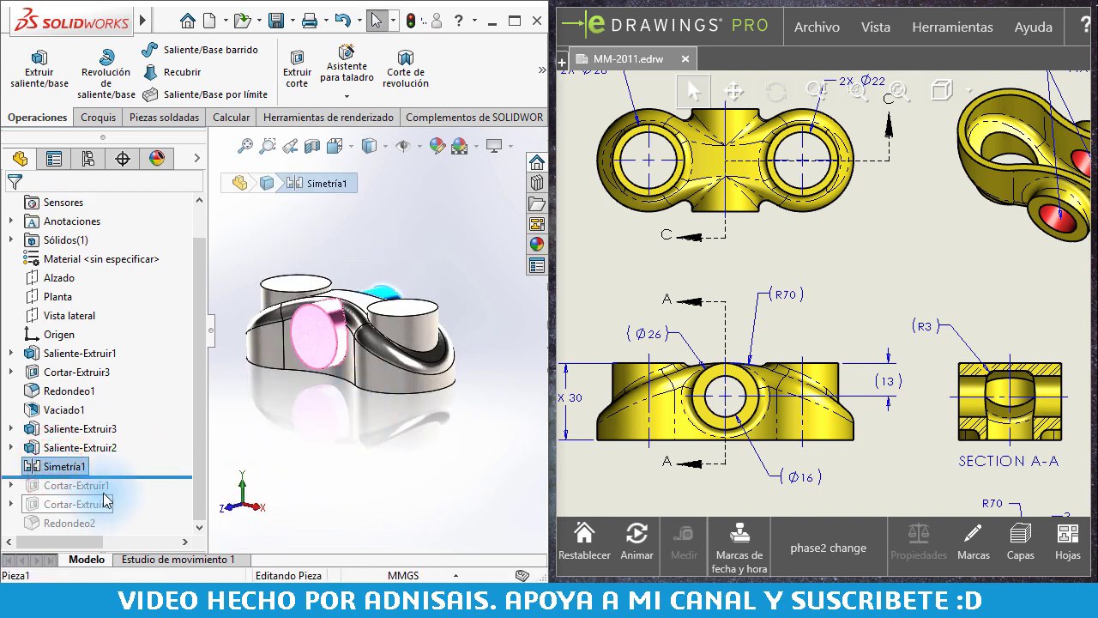
# Step: Roll forward past Cortar-Extruir1, Cortar-Extruir2 and Redondeo2, then select the Redondeo2 fillet
pyautogui.moveTo(128, 477); pyautogui.dragTo(129, 496)
pyautogui.moveTo(410, 360); pyautogui.dragTo(439, 409, button='middle')
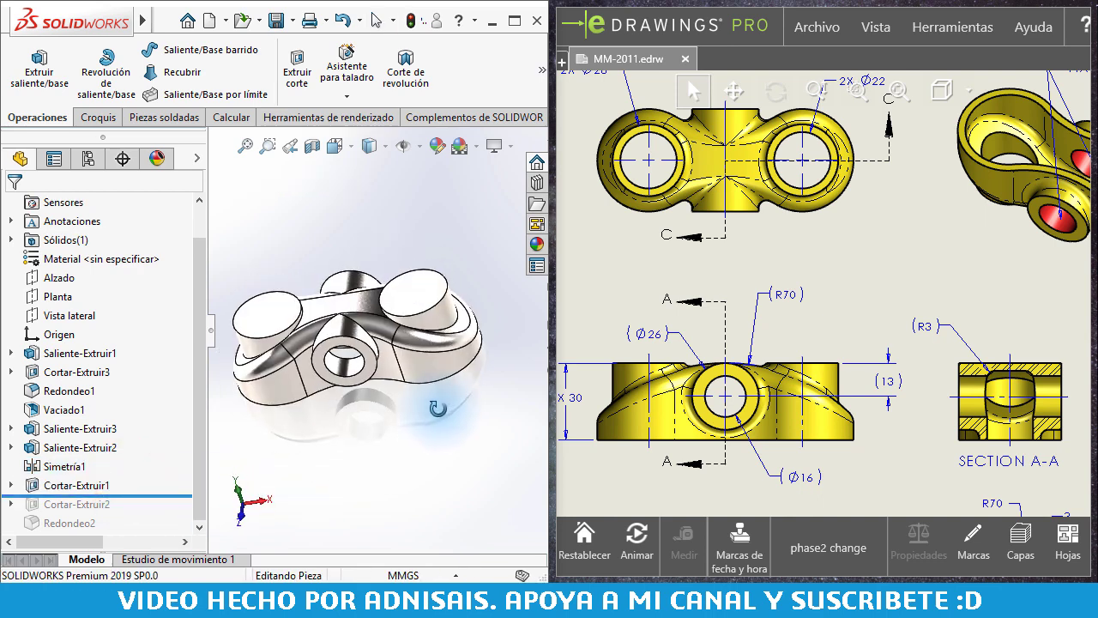
pyautogui.moveTo(127, 519); pyautogui.dragTo(120, 517)
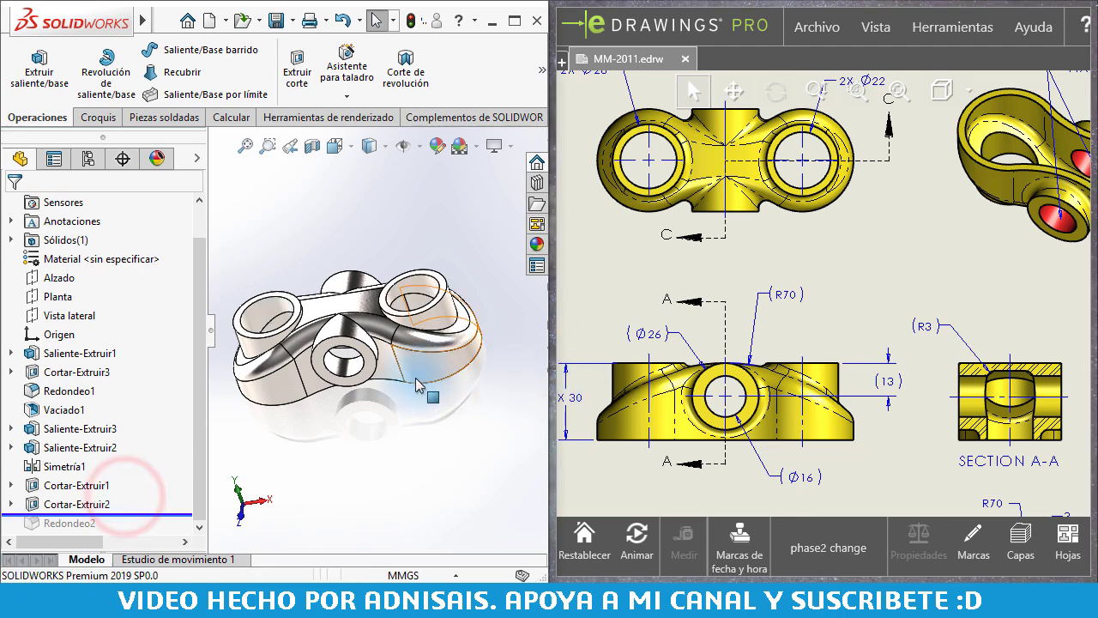
pyautogui.moveTo(422, 381)
pyautogui.mouseDown(button='middle')
pyautogui.moveTo(442, 453)
pyautogui.moveTo(437, 270)
pyautogui.moveTo(412, 417)
pyautogui.mouseUp(button='middle')
pyautogui.moveTo(424, 232)
pyautogui.mouseDown(button='middle')
pyautogui.moveTo(412, 240)
pyautogui.moveTo(403, 343)
pyautogui.moveTo(327, 327)
pyautogui.mouseUp(button='middle')
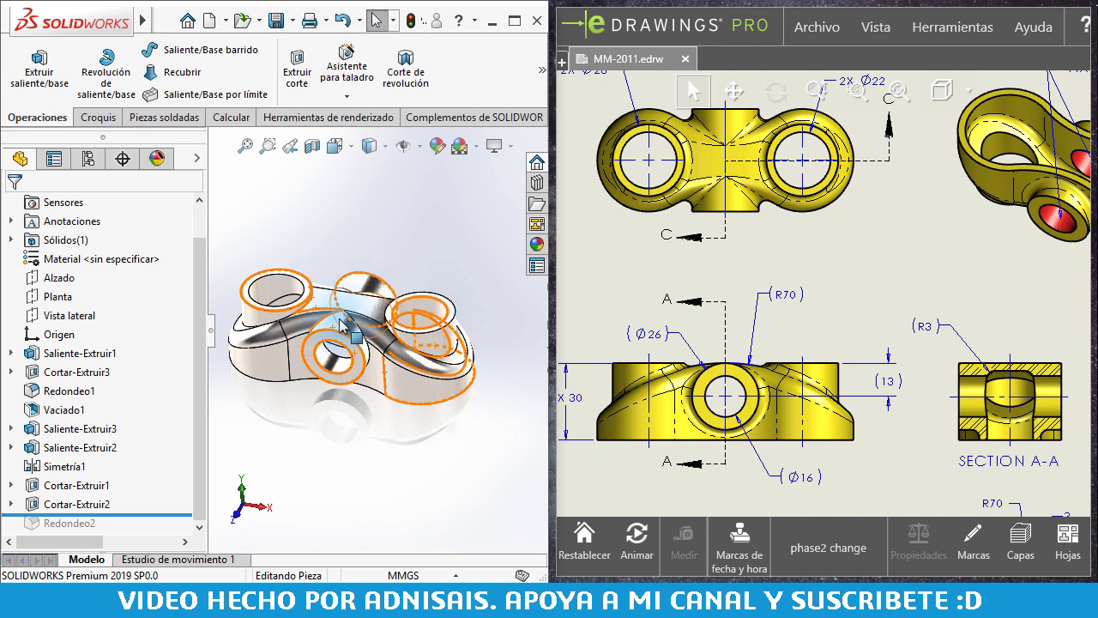
pyautogui.scroll(-2, 341, 325)
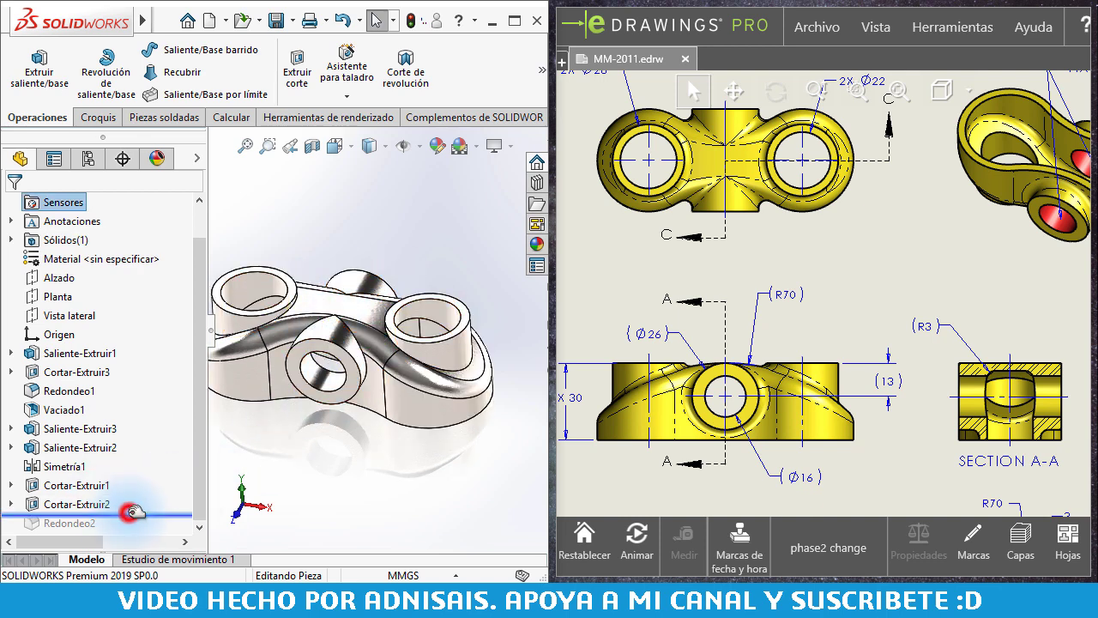
pyautogui.moveTo(133, 513); pyautogui.dragTo(139, 526)
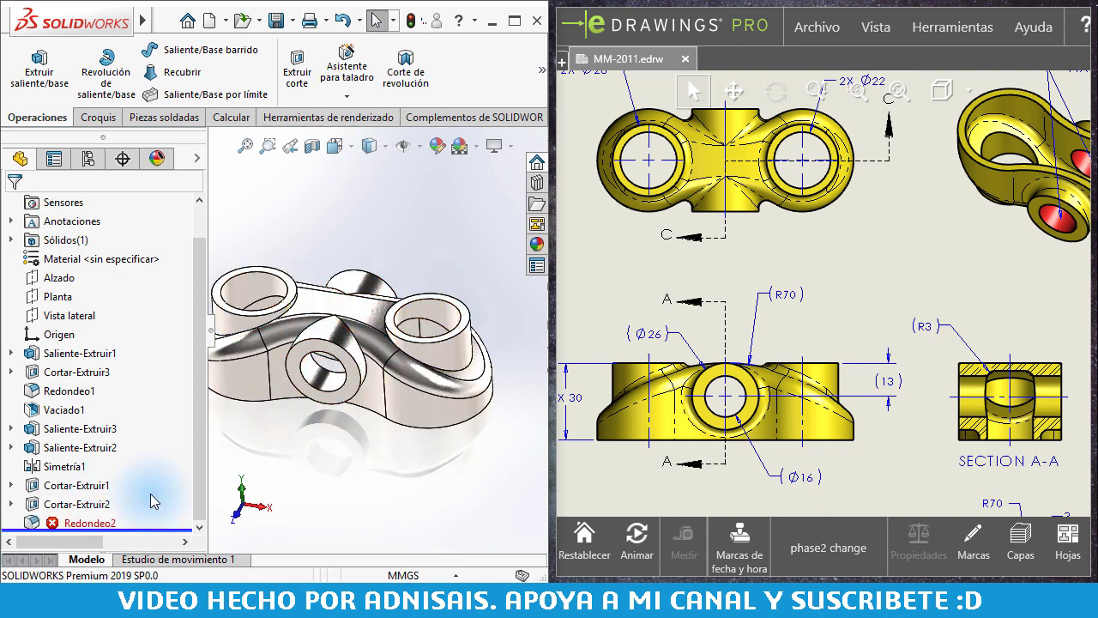
pyautogui.click(34, 525)
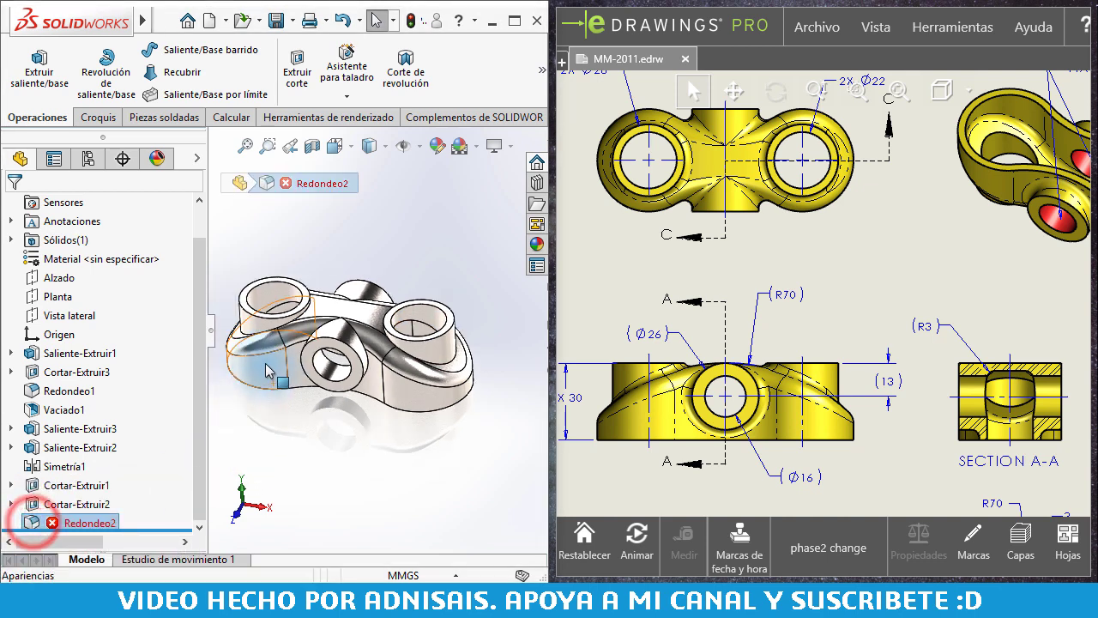
pyautogui.scroll(-2, 347, 339)
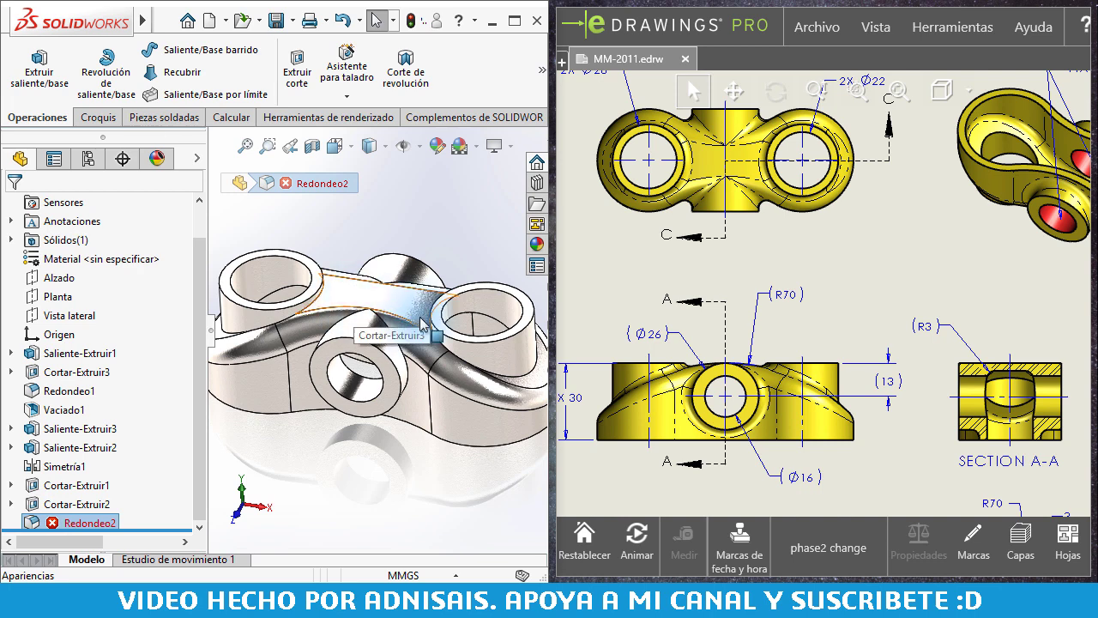
# Step: Edit Redondeo2, dismiss the missing-edges warning, and reselect four edges to fillet at 3.00 mm
pyautogui.click(34, 522)
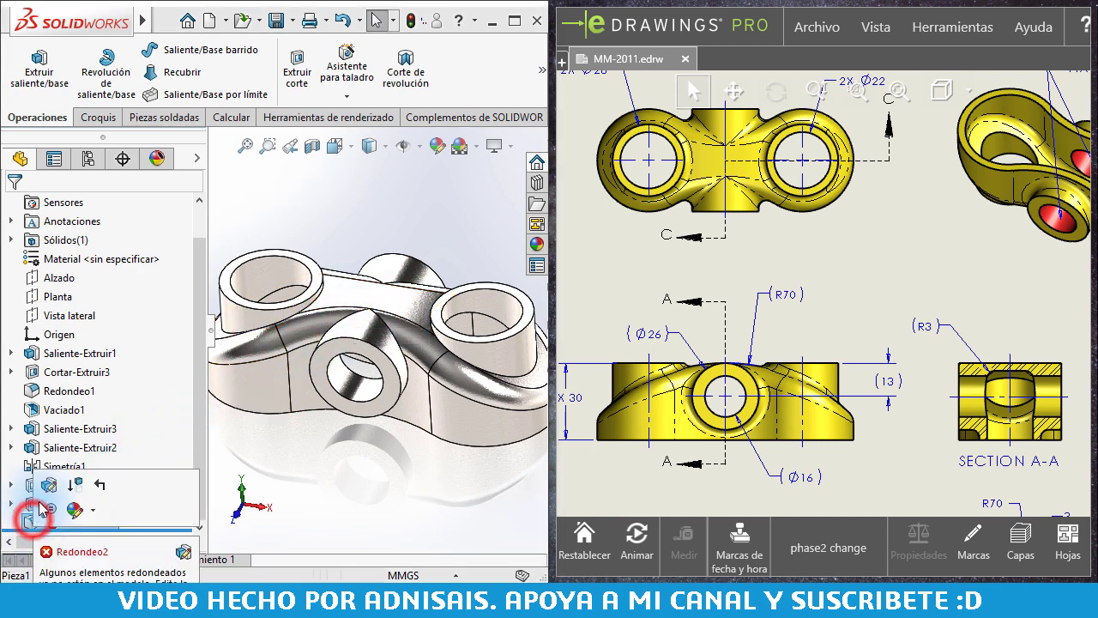
pyautogui.click(50, 486)
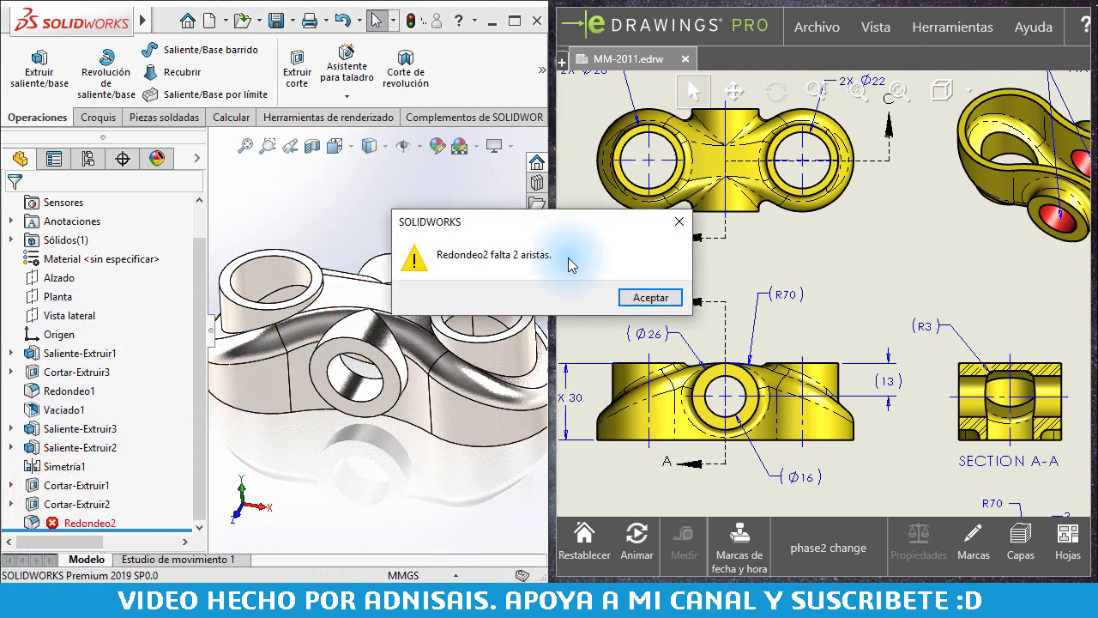
pyautogui.click(636, 295)
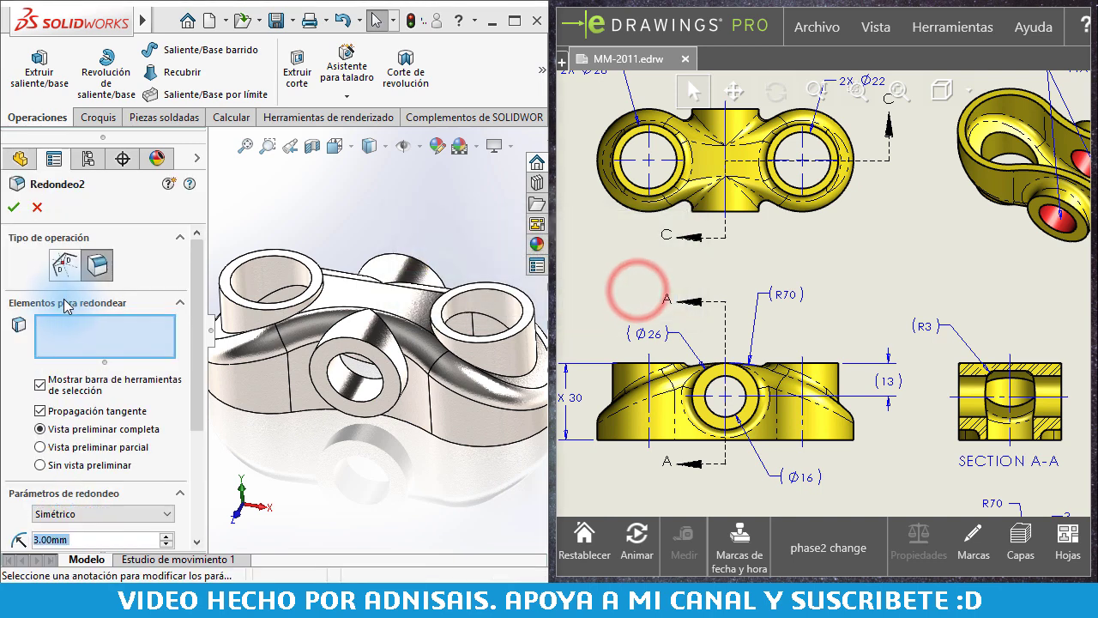
pyautogui.click(77, 338)
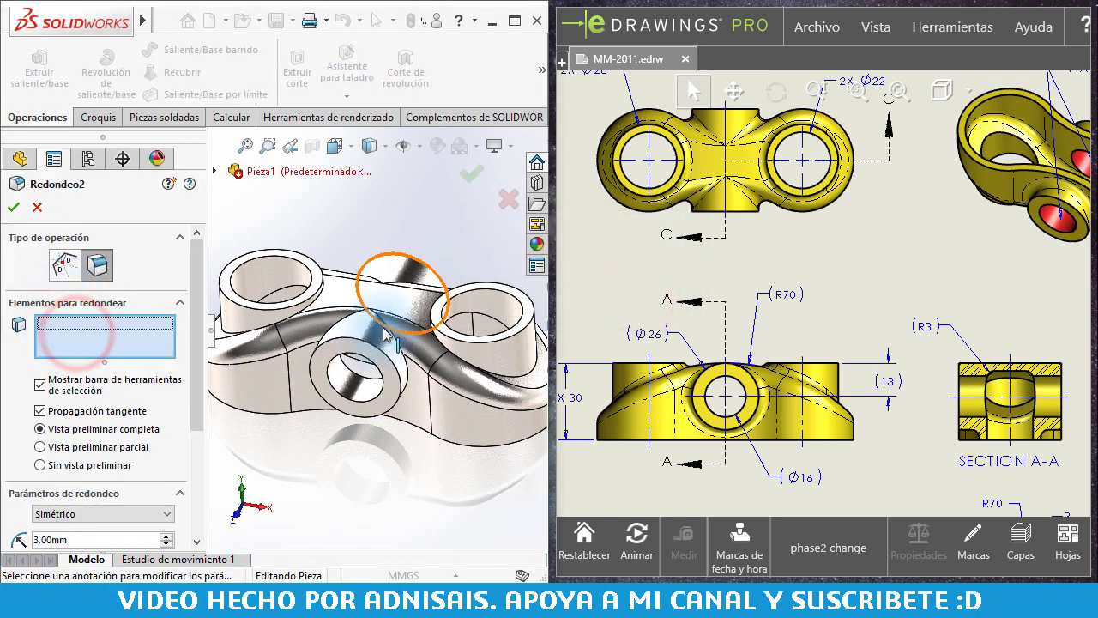
pyautogui.click(386, 322)
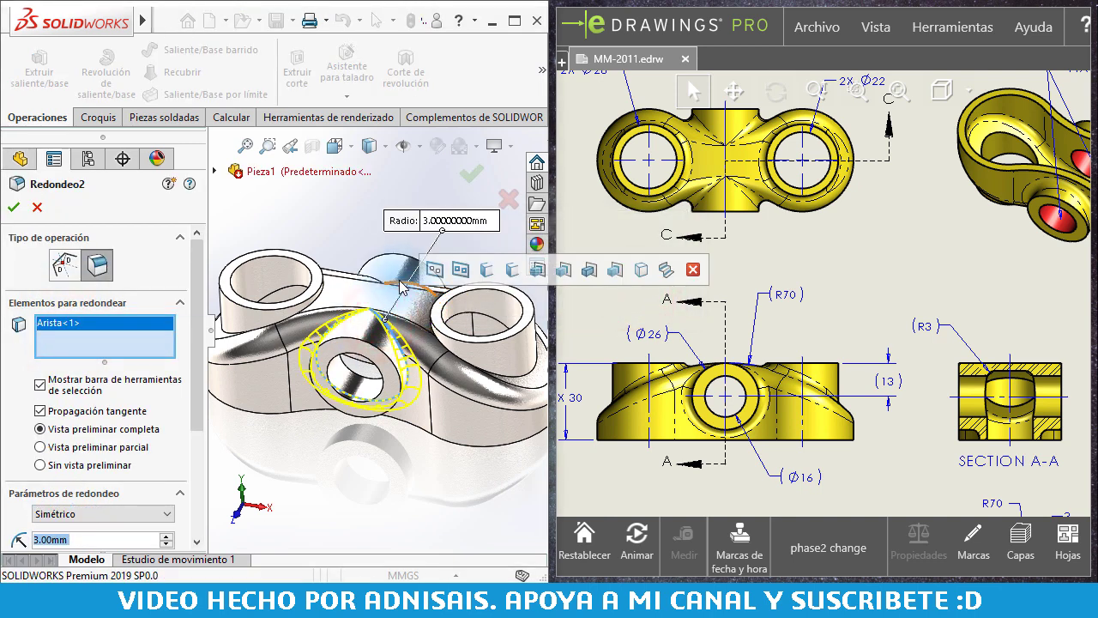
pyautogui.click(401, 281)
pyautogui.click(513, 381)
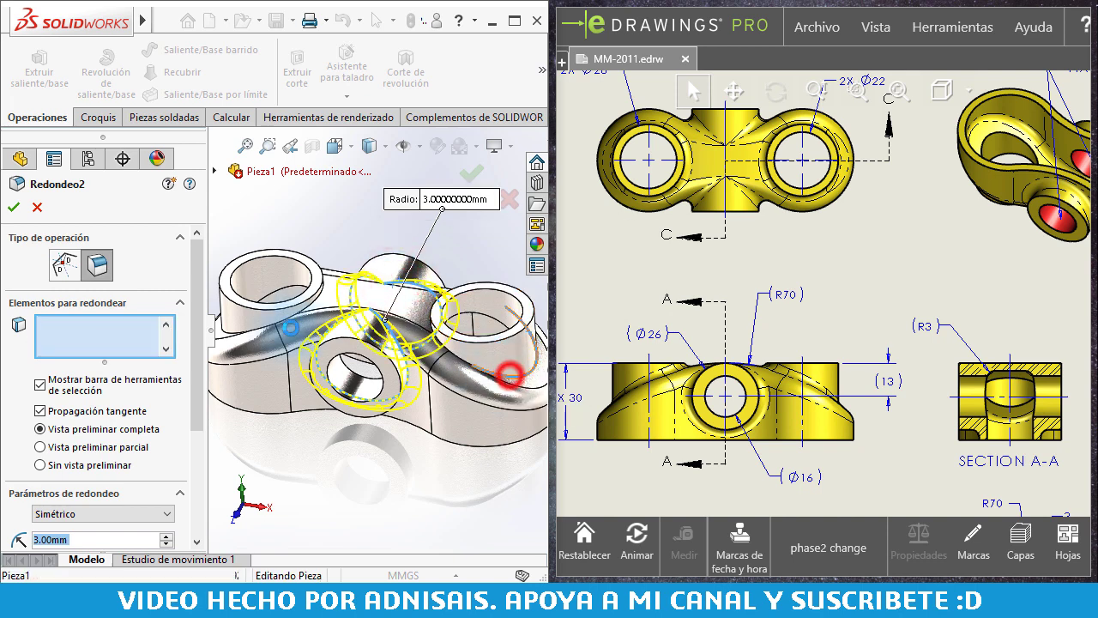
pyautogui.click(232, 337)
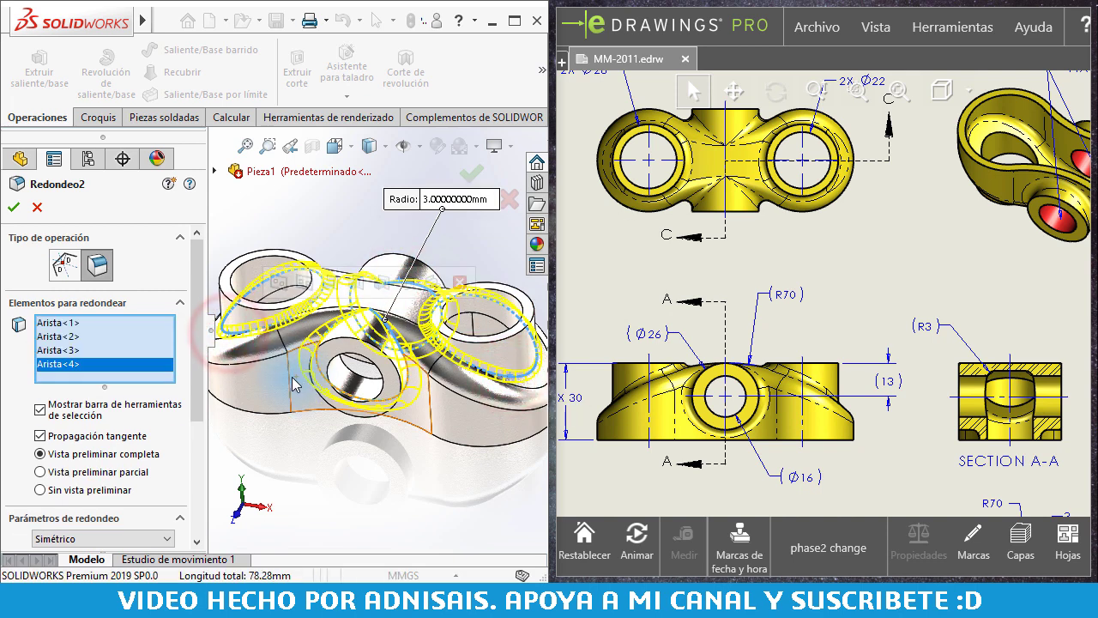
pyautogui.rightClick(387, 469)
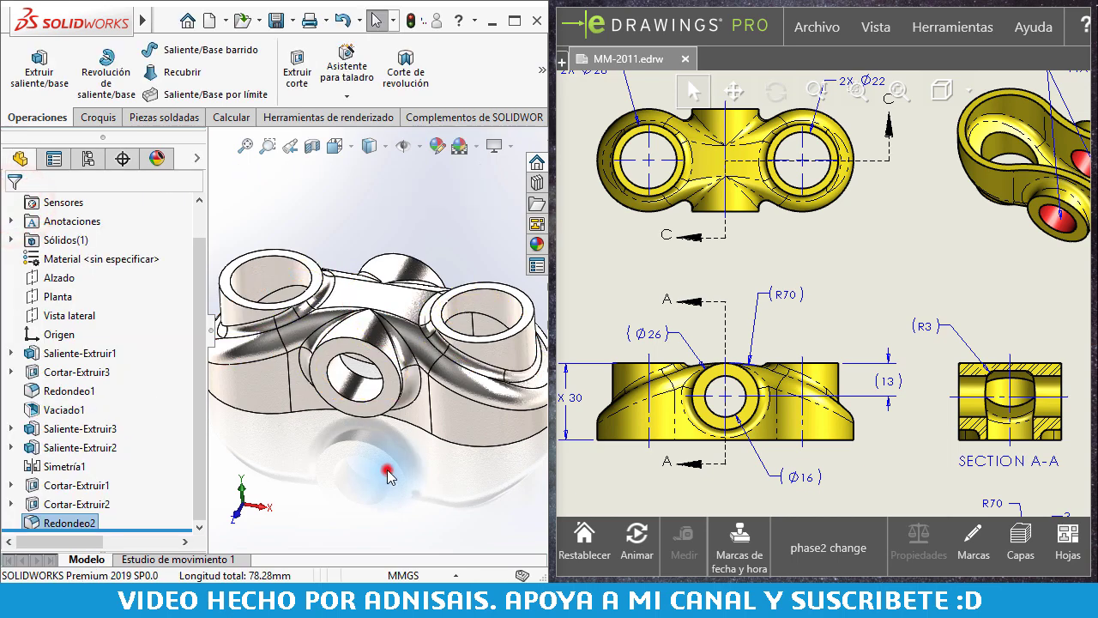
# Step: Show the Calcular (Evaluate) tools and expand the overflow to reveal SimulationXpress
pyautogui.moveTo(388, 282); pyautogui.dragTo(446, 319, button='middle')
pyautogui.press('Escape')
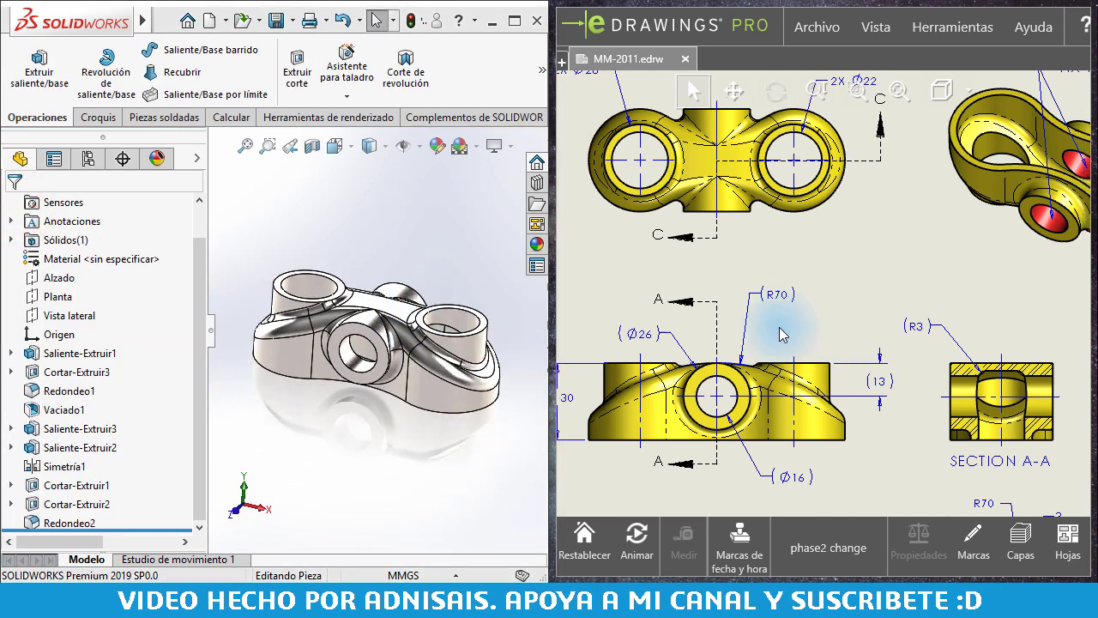
pyautogui.scroll(3, 858, 319)
pyautogui.scroll(3, 927, 331)
pyautogui.moveTo(927, 323); pyautogui.dragTo(599, 353, button='middle')
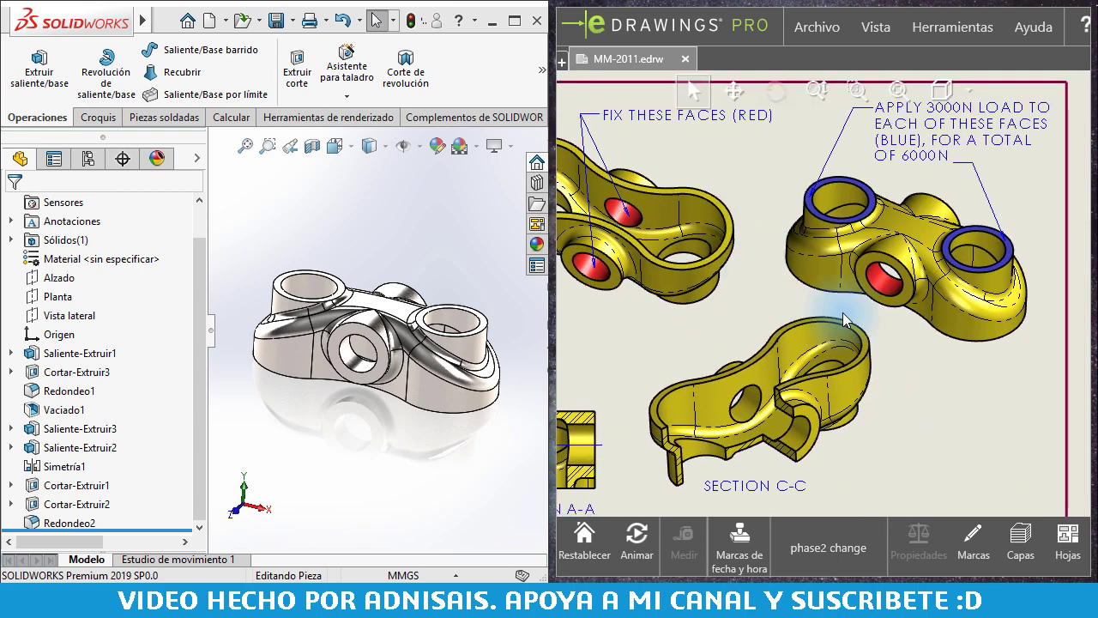
pyautogui.moveTo(324, 238); pyautogui.dragTo(409, 352, button='middle')
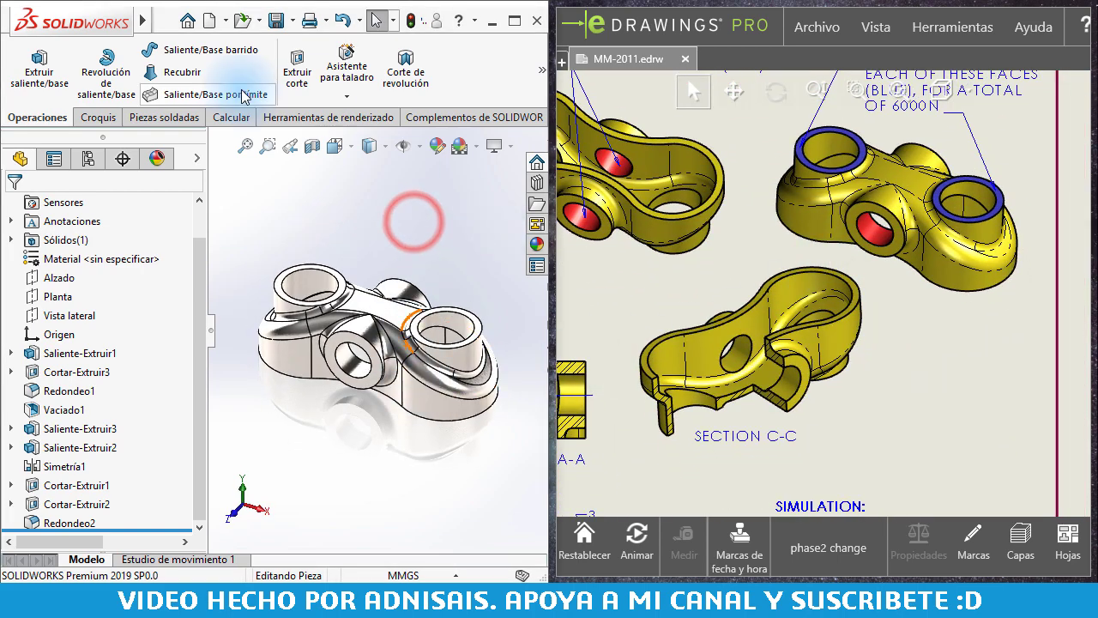
pyautogui.click(217, 123)
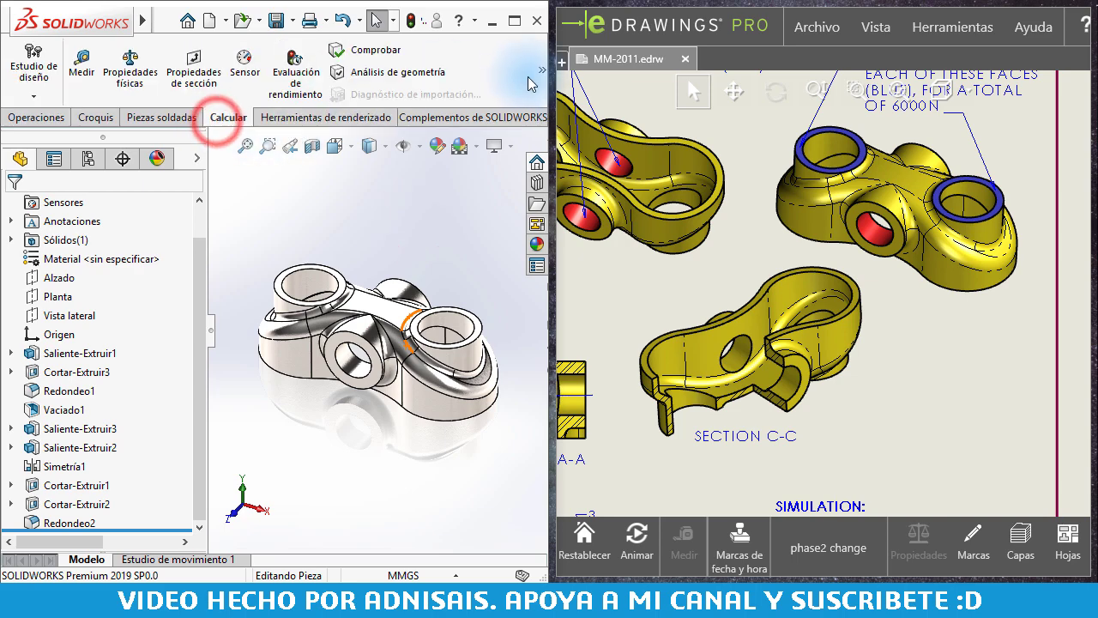
pyautogui.click(541, 70)
# Step: Launch a SimulationXpress study for the part and get past its startup dialog
pyautogui.click(128, 214)
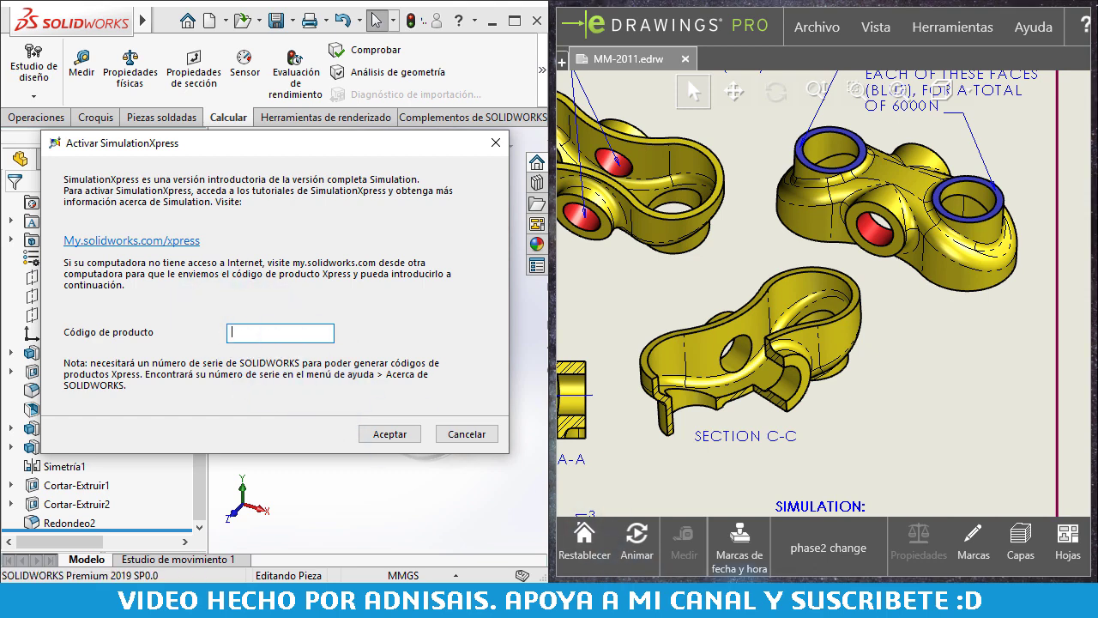
pyautogui.click(745, 541)
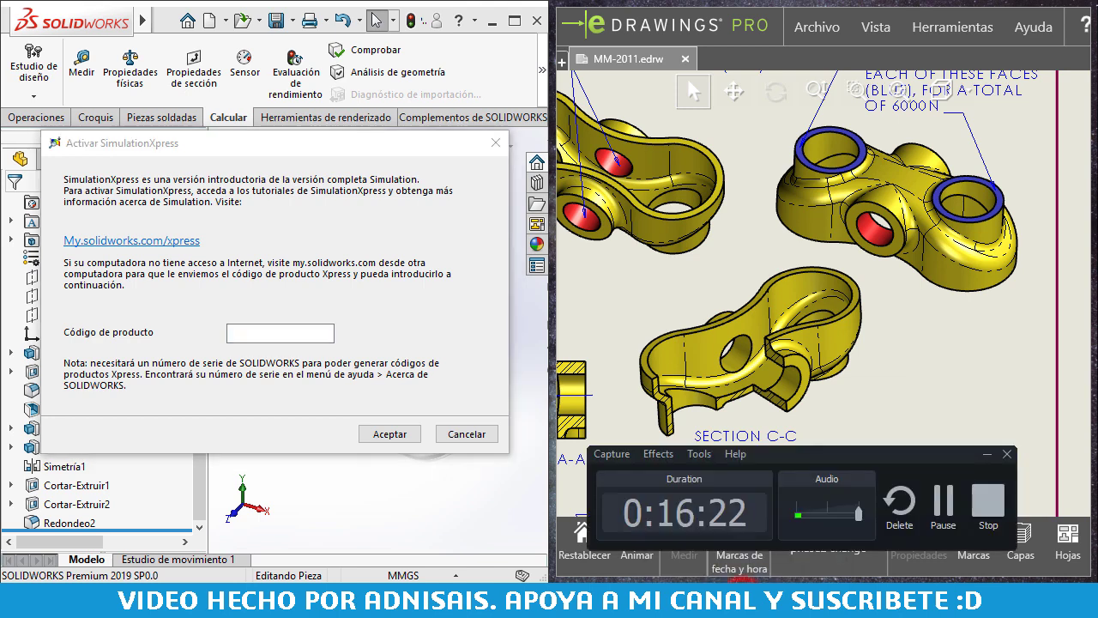
pyautogui.click(943, 512)
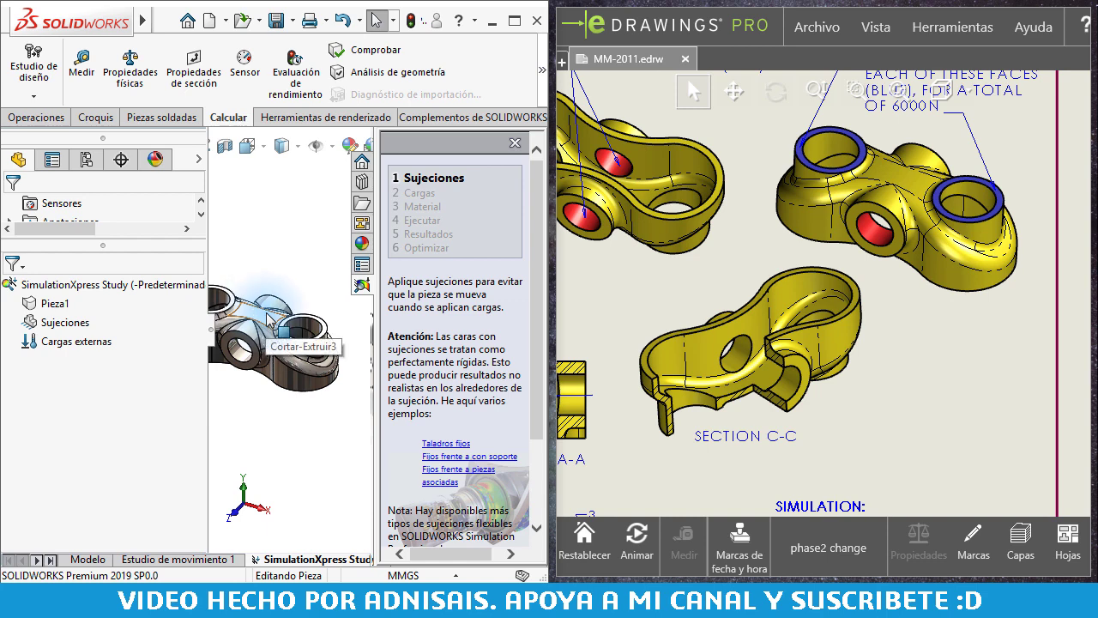
pyautogui.moveTo(263, 317); pyautogui.dragTo(220, 294, button='middle')
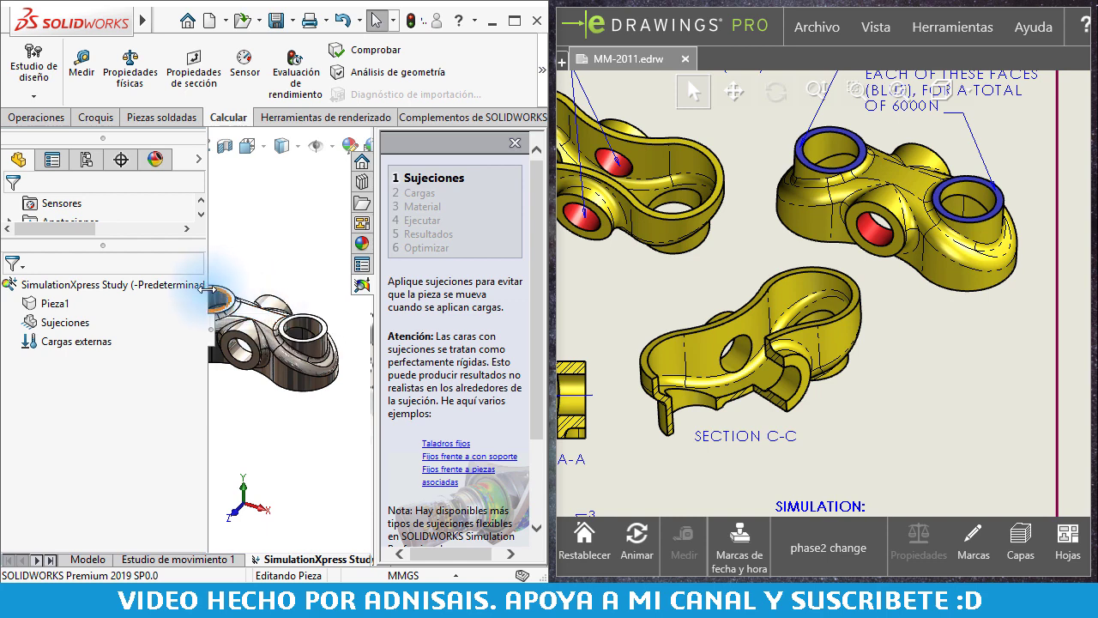
pyautogui.moveTo(208, 289); pyautogui.dragTo(165, 289)
pyautogui.scroll(-2, 471, 359)
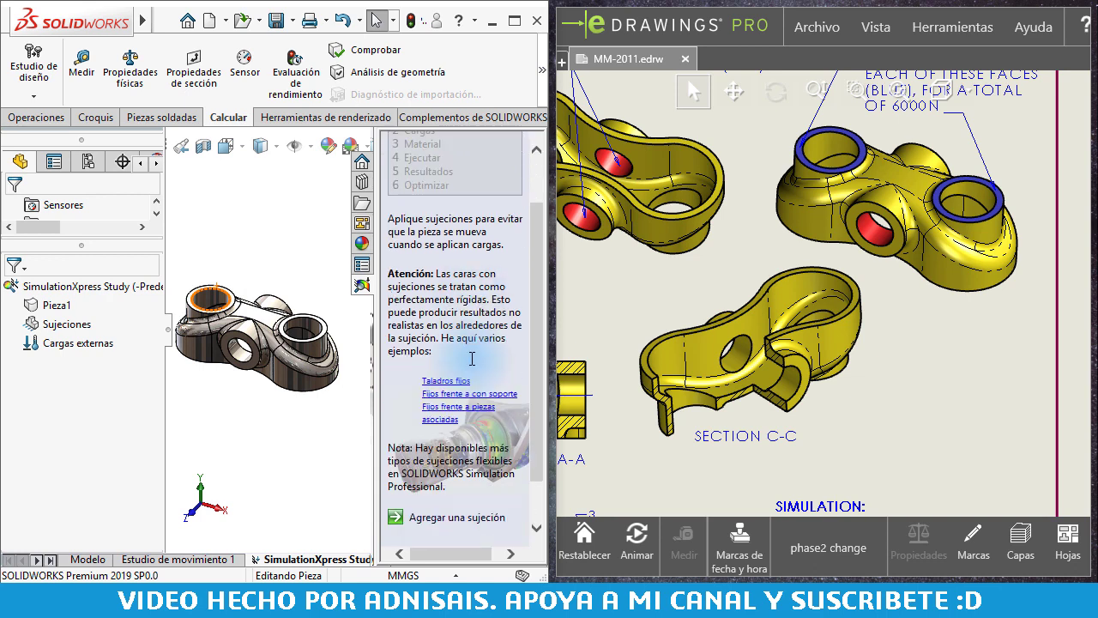
pyautogui.scroll(-2, 471, 358)
# Step: Add a fixed-geometry fixture (Fijo-2) on two hole faces and confirm it
pyautogui.click(400, 464)
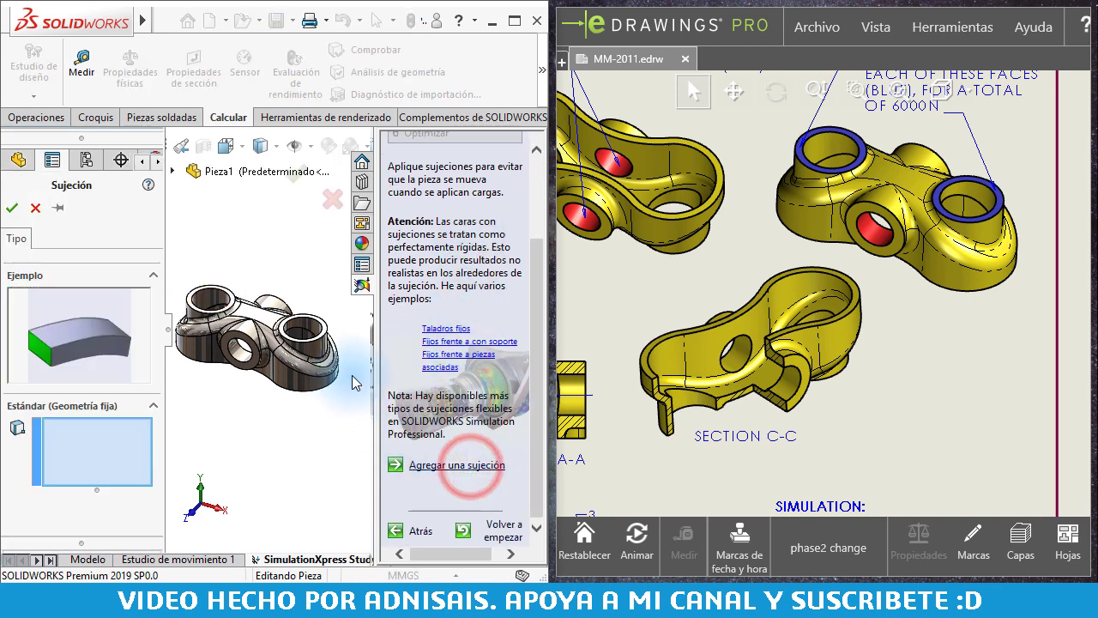
pyautogui.scroll(-4, 255, 368)
pyautogui.click(254, 367)
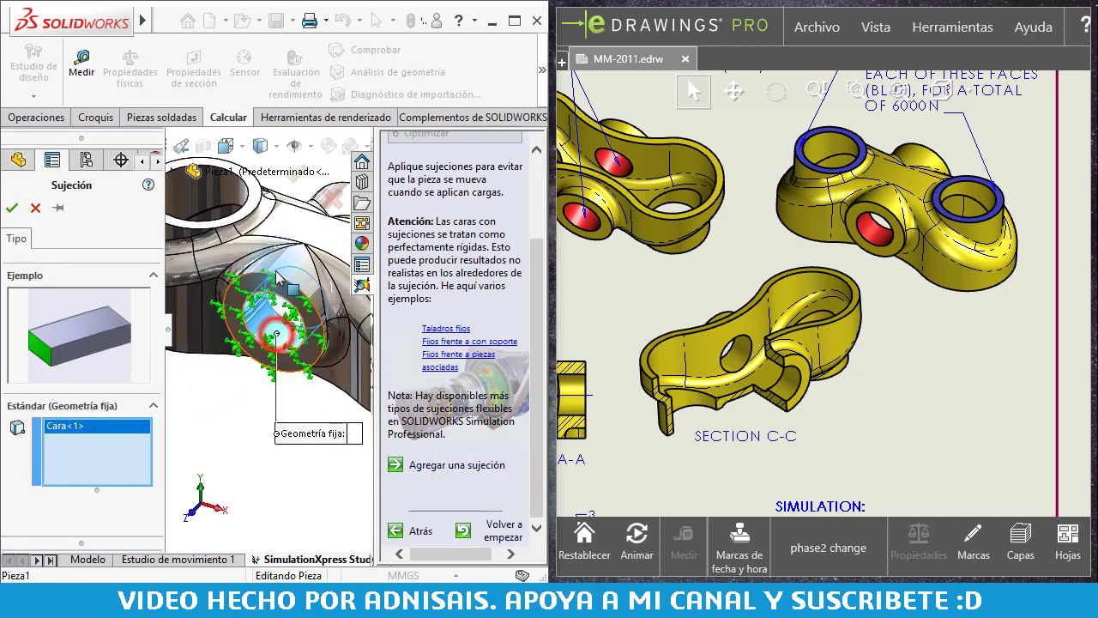
pyautogui.scroll(3, 255, 368)
pyautogui.moveTo(255, 367)
pyautogui.mouseDown(button='middle')
pyautogui.moveTo(232, 318)
pyautogui.moveTo(654, 174)
pyautogui.mouseUp(button='middle')
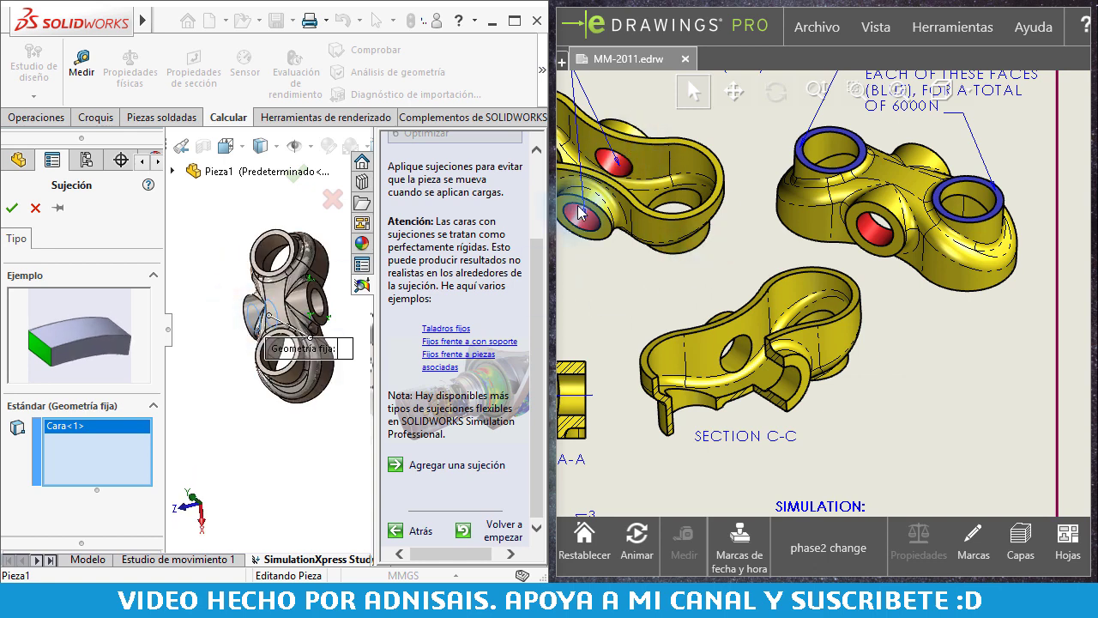
pyautogui.scroll(-4, 309, 319)
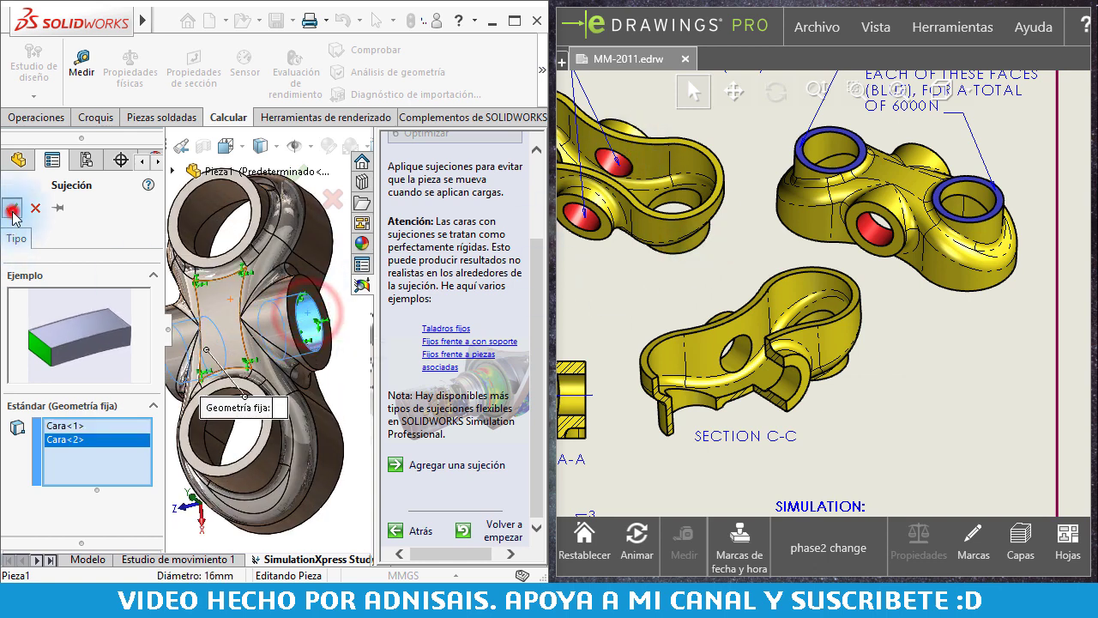
pyautogui.click(11, 207)
# Step: Apply a 3000 N force to the lower and upper ring faces, then advance to Material
pyautogui.click(416, 482)
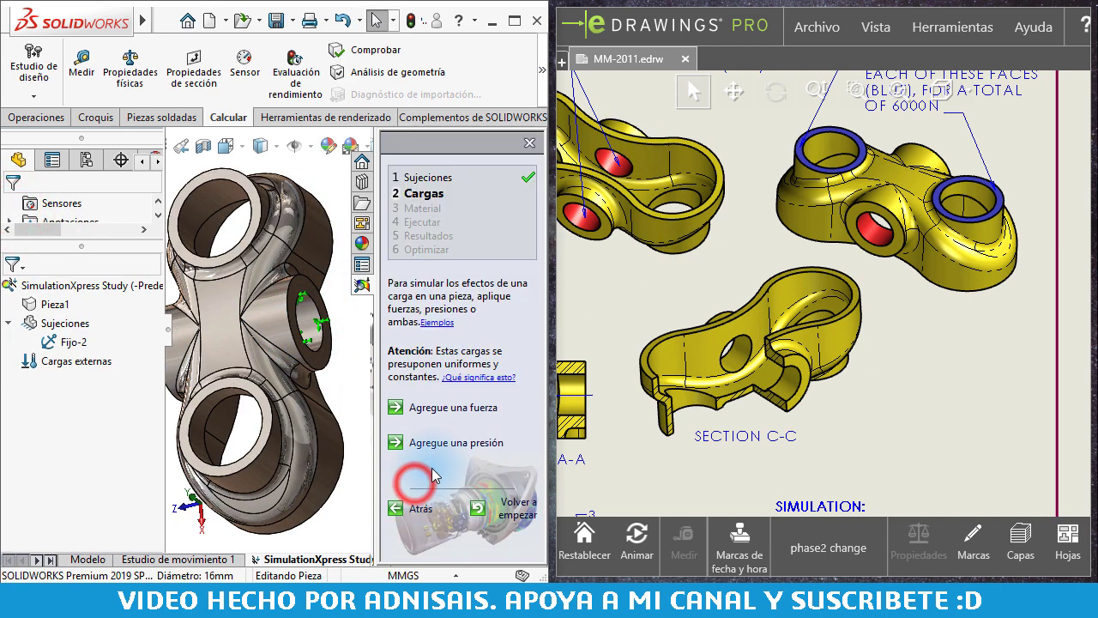
pyautogui.click(470, 414)
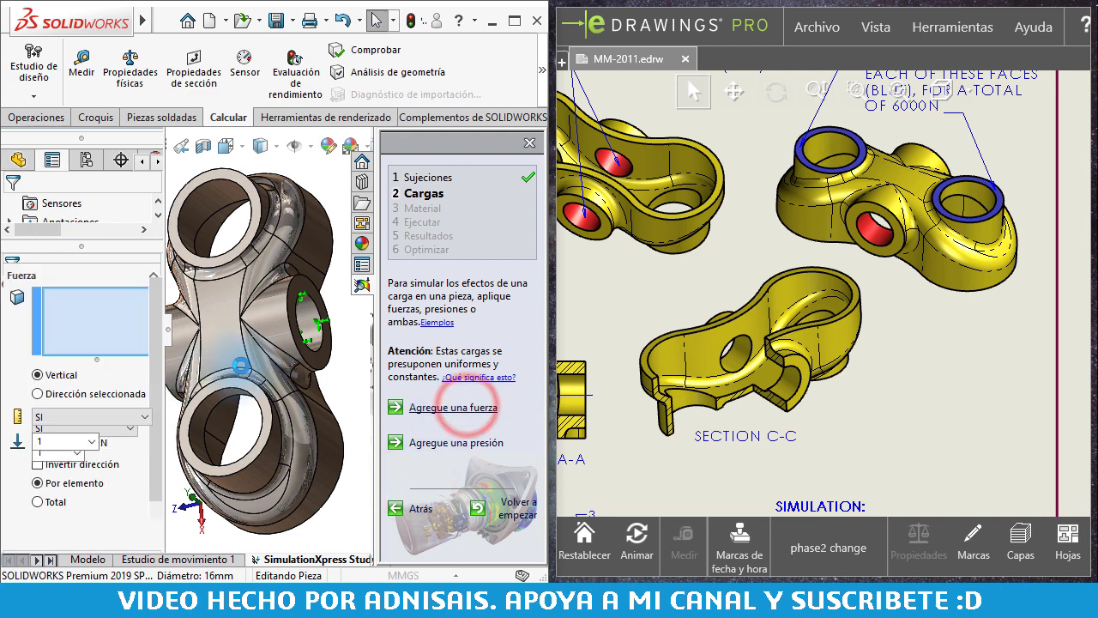
pyautogui.click(243, 388)
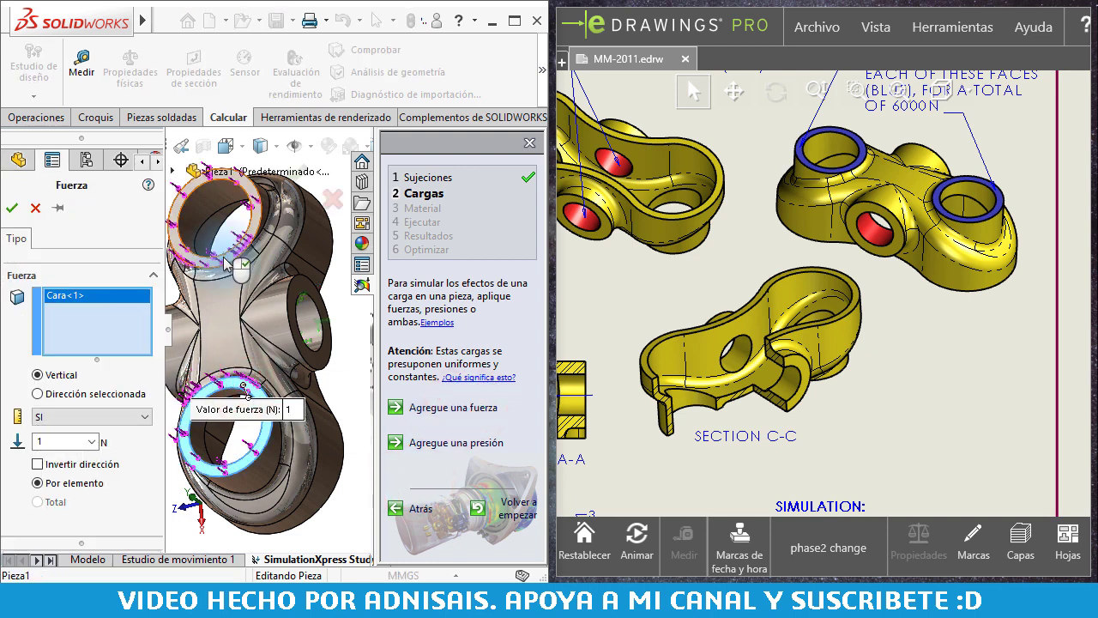
pyautogui.click(224, 248)
pyautogui.doubleClick(52, 443)
pyautogui.write('3000')
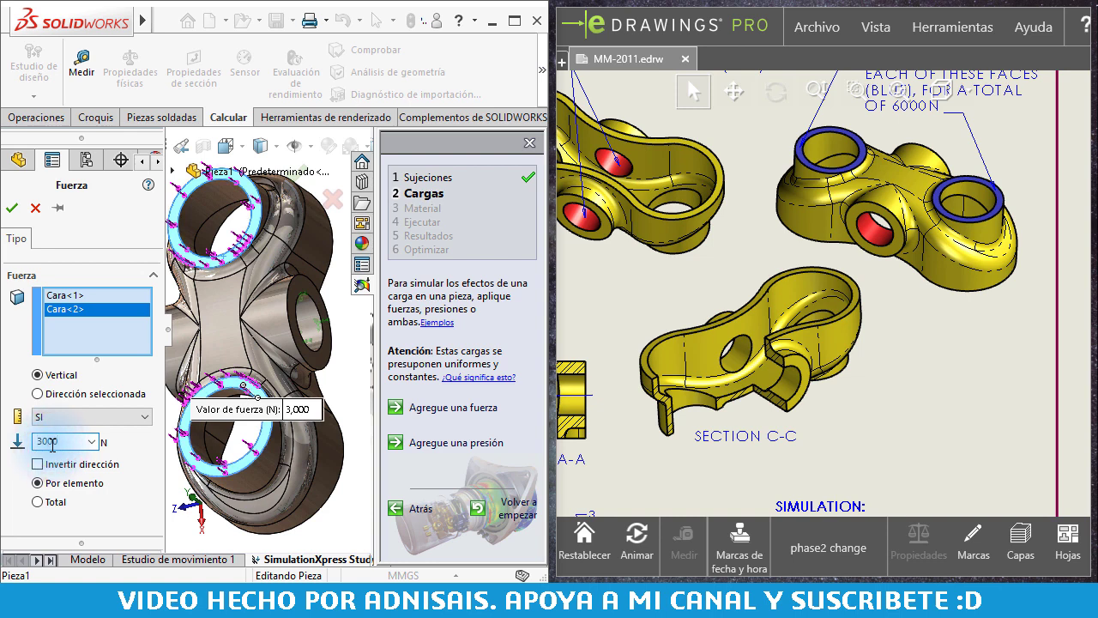
pyautogui.click(11, 209)
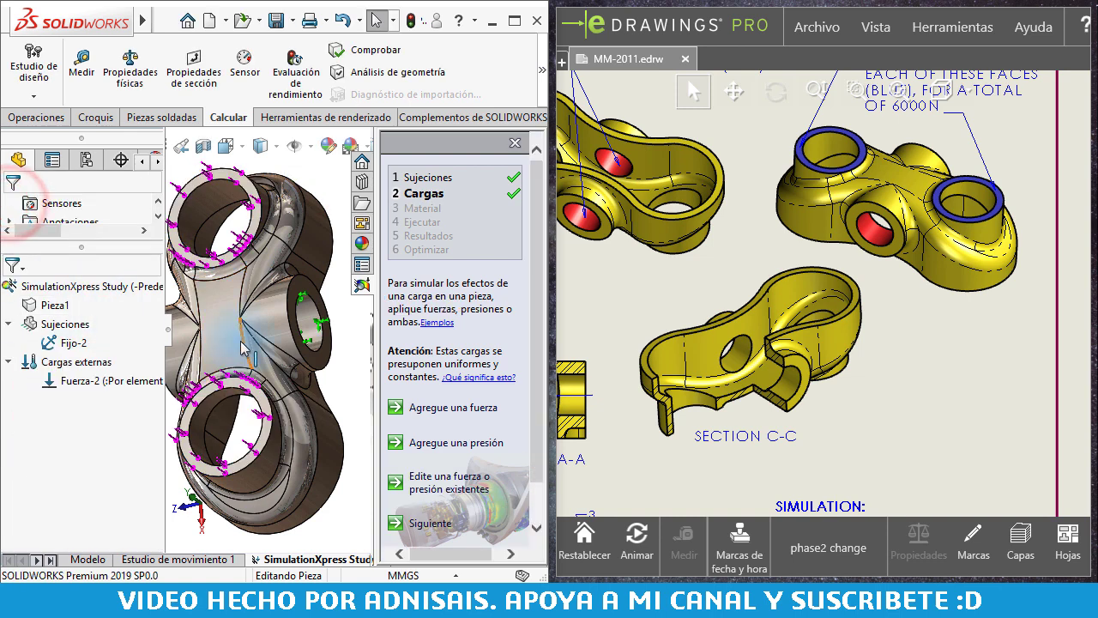
pyautogui.click(439, 525)
# Step: Check the drawing notes, then apply AISI 1020 steel from the Acero library and close the dialog
pyautogui.moveTo(694, 429); pyautogui.dragTo(744, 307)
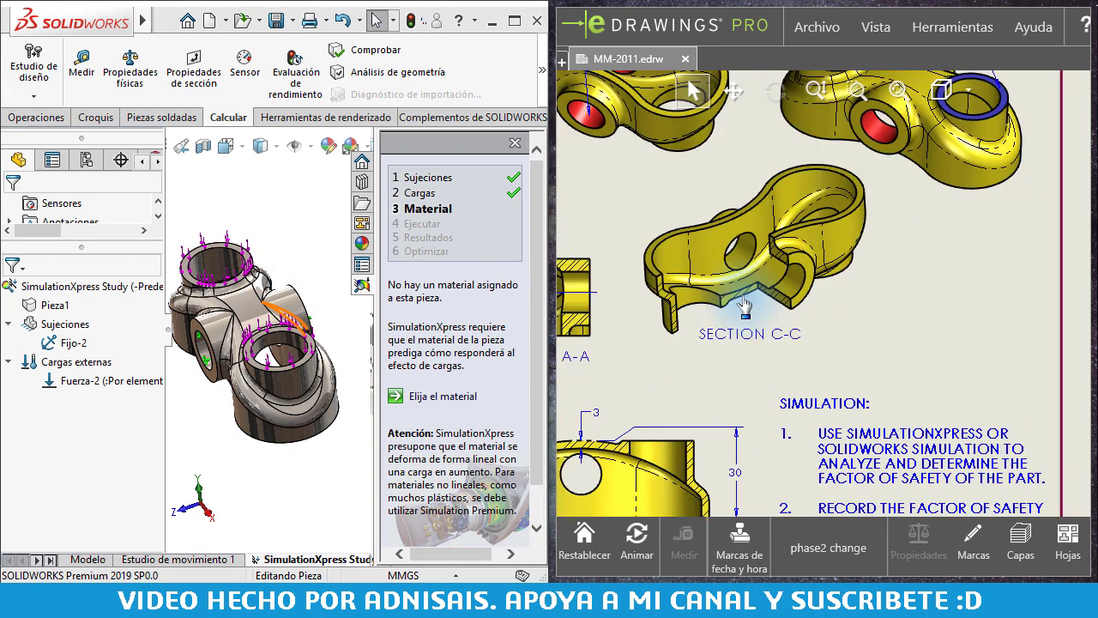
pyautogui.scroll(-2, 745, 306)
pyautogui.scroll(-3, 858, 216)
pyautogui.scroll(3, 958, 414)
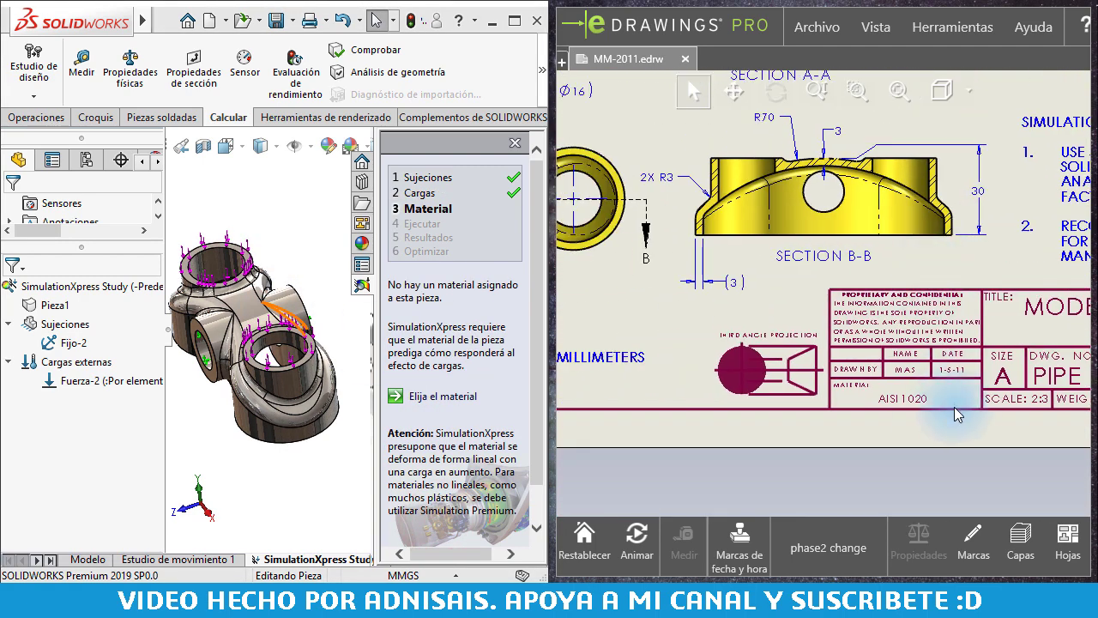
pyautogui.scroll(-2, 822, 392)
pyautogui.scroll(2, 747, 375)
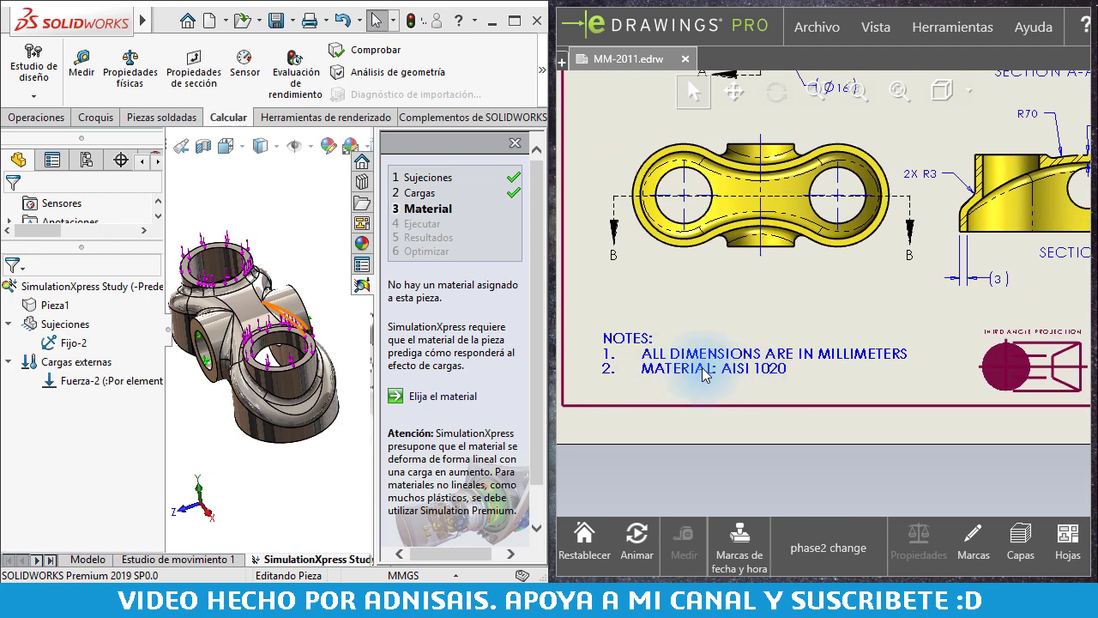
pyautogui.click(442, 399)
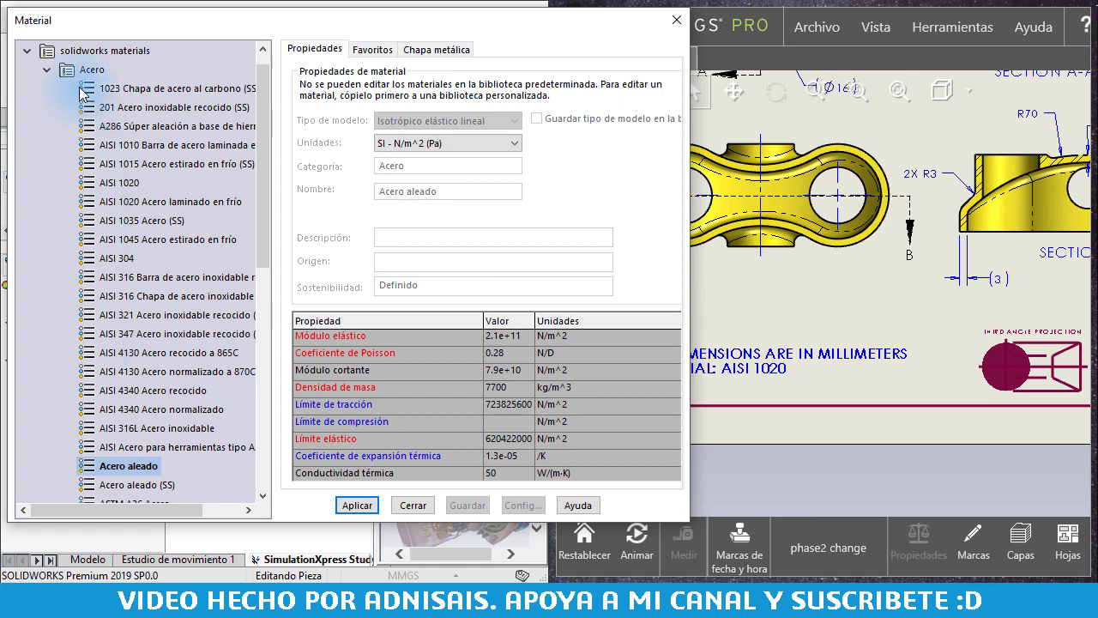
pyautogui.click(116, 181)
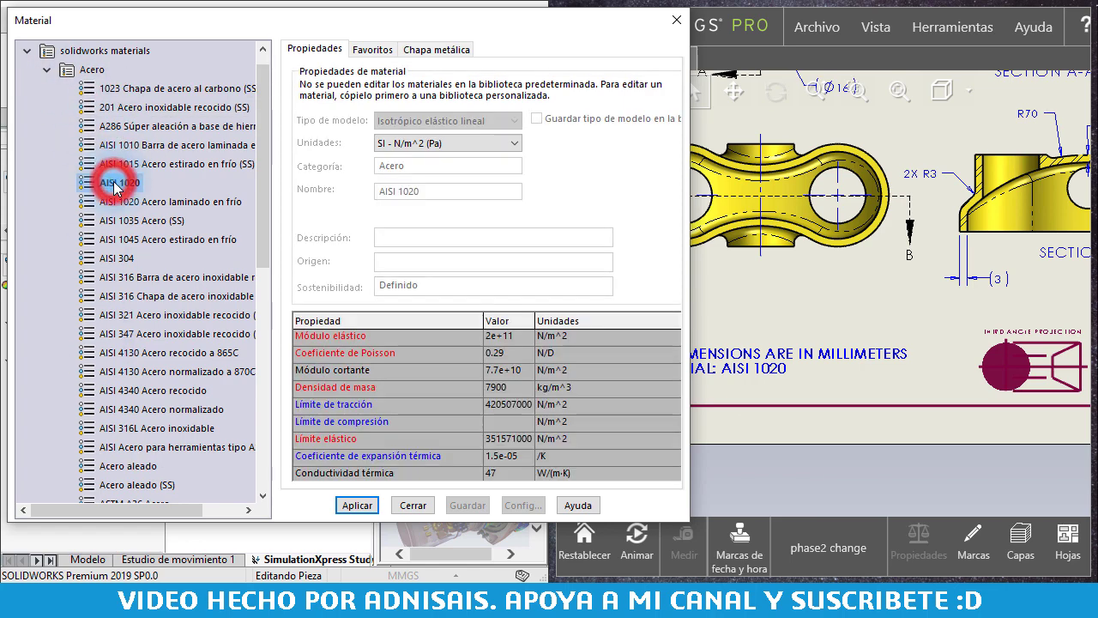
pyautogui.click(357, 505)
pyautogui.click(417, 508)
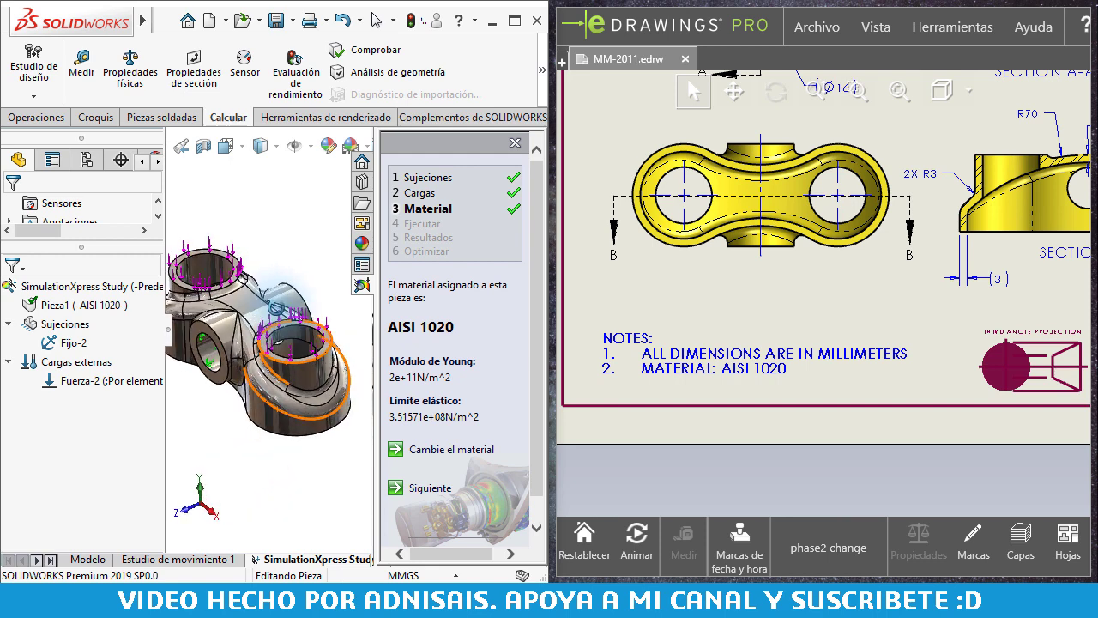
# Step: Run the simulation and accept the deformed shape to show factor of safety (minimum 2.77015)
pyautogui.click(419, 488)
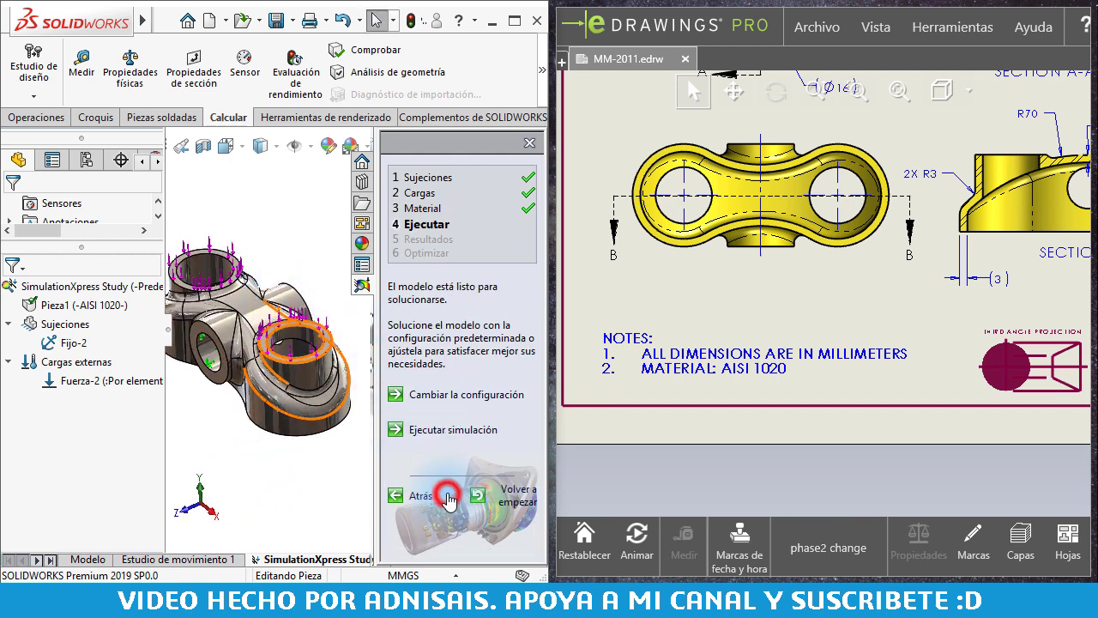
pyautogui.click(464, 427)
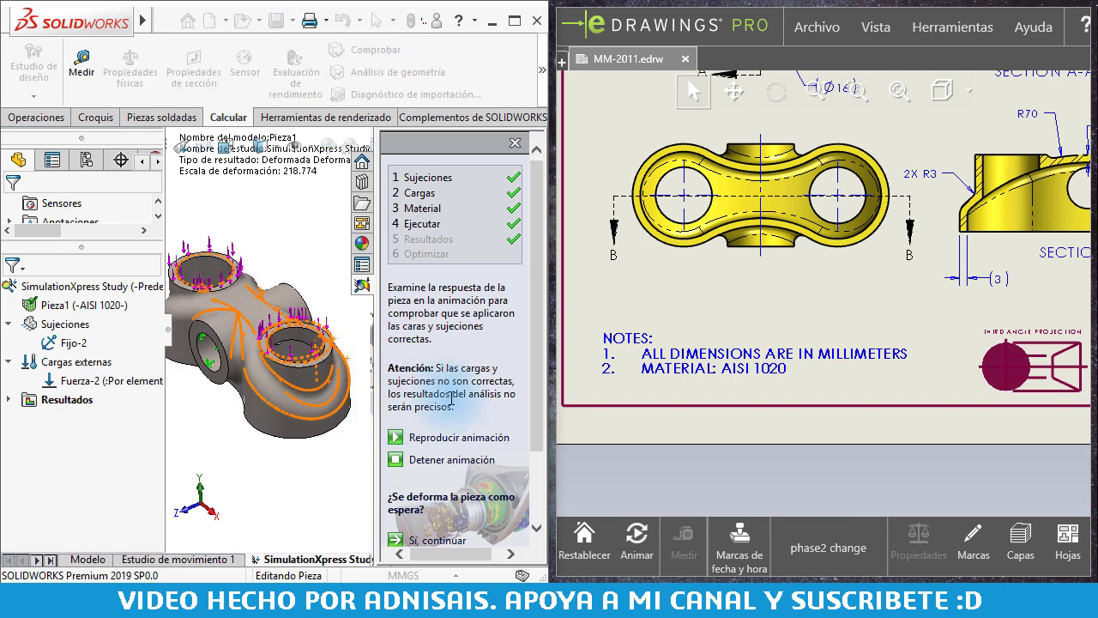
pyautogui.scroll(-3, 465, 457)
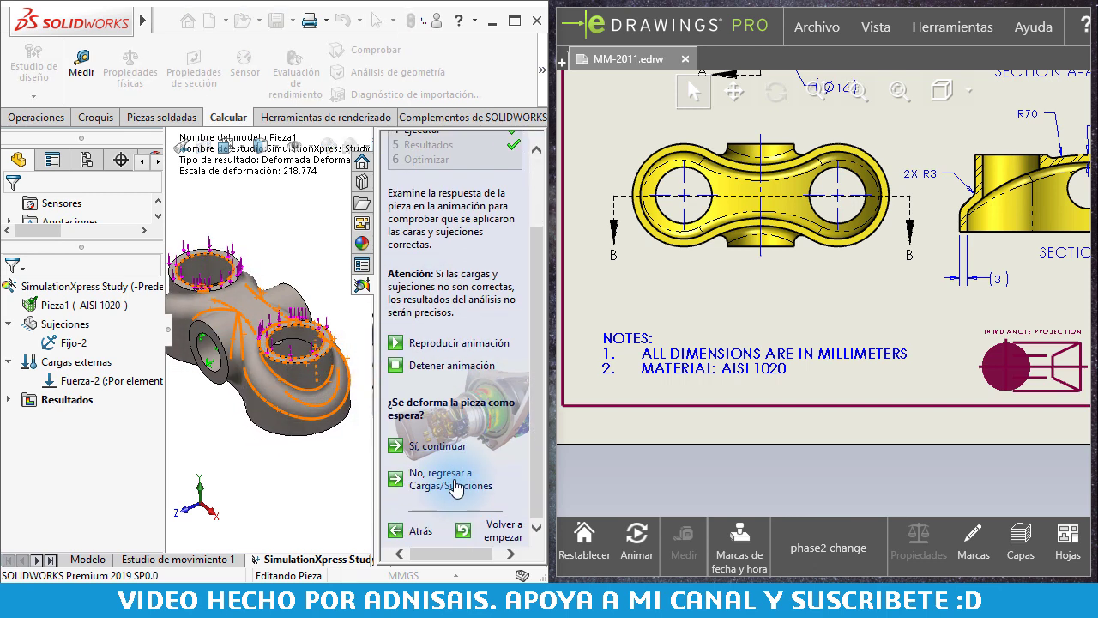
pyautogui.click(435, 447)
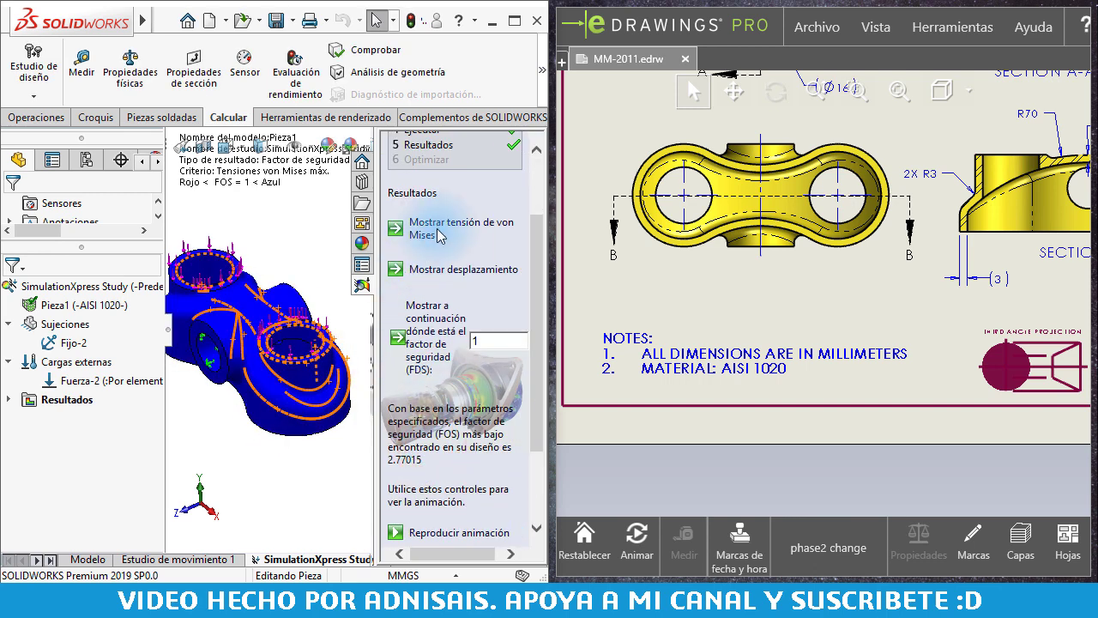
# Step: Show the von Mises stress plot in a maximized SOLIDWORKS window and rotate it
pyautogui.click(438, 229)
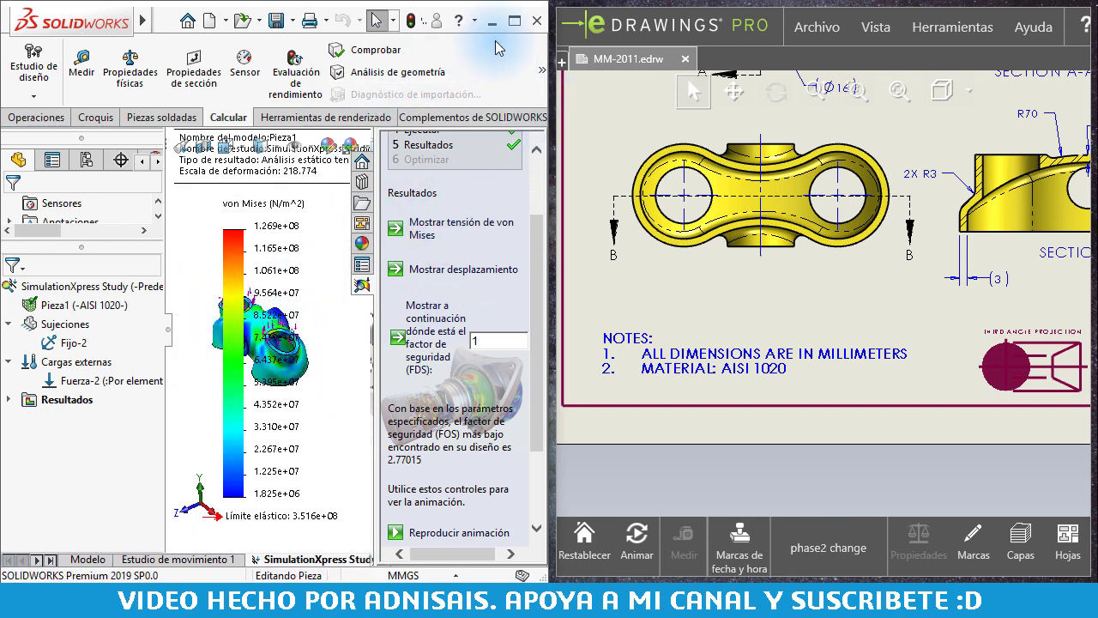
pyautogui.click(513, 20)
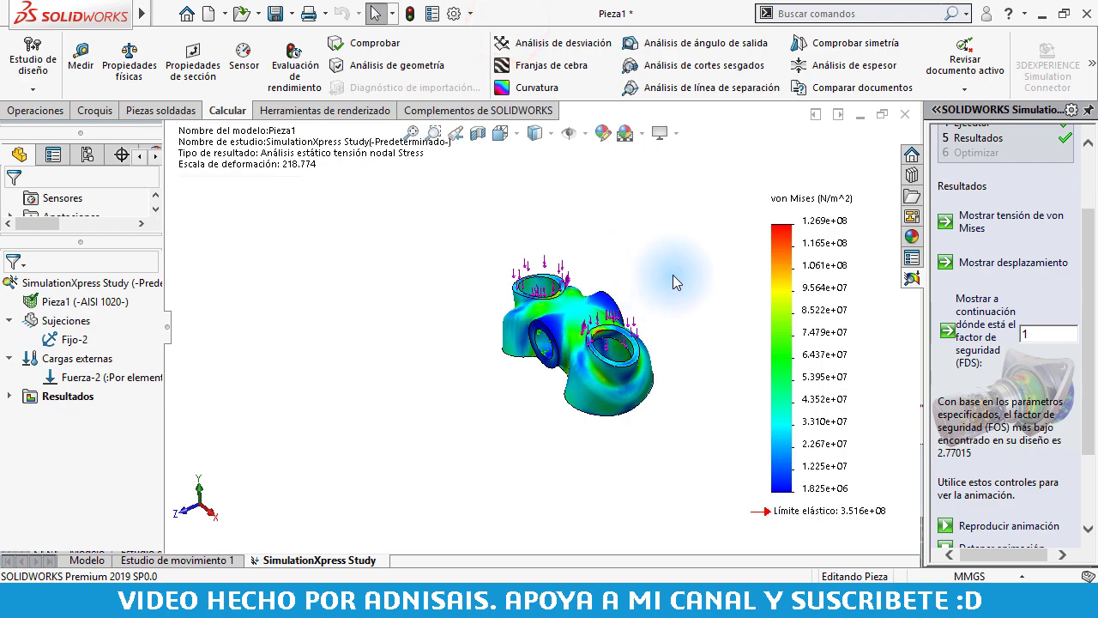
pyautogui.scroll(-5, 674, 279)
pyautogui.moveTo(674, 279)
pyautogui.mouseDown(button='middle')
pyautogui.moveTo(581, 290)
pyautogui.moveTo(653, 296)
pyautogui.mouseUp(button='middle')
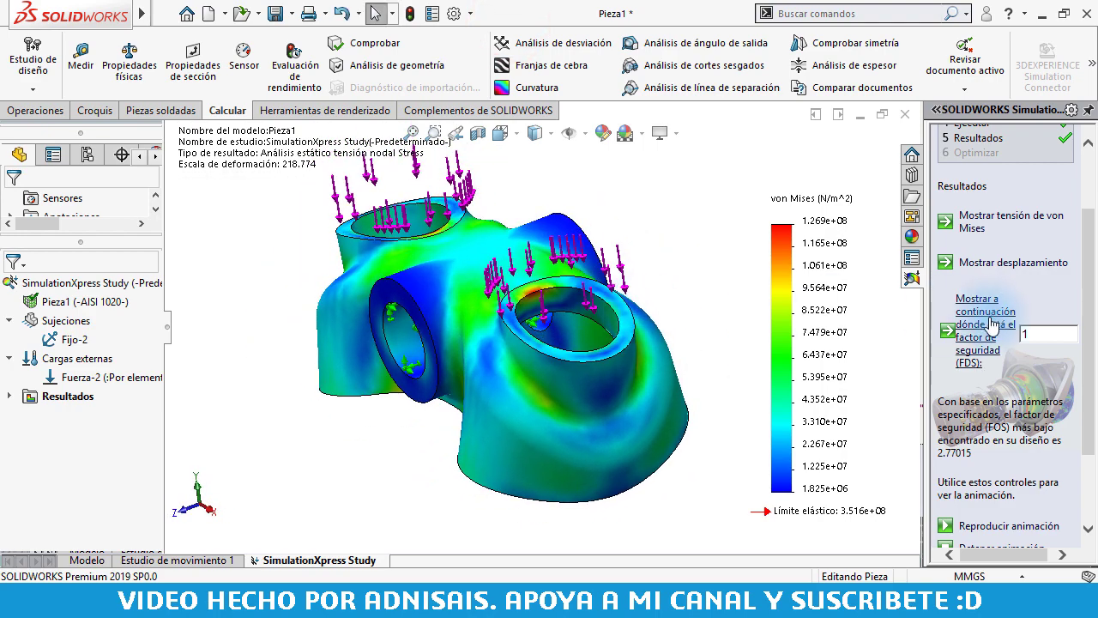
# Step: View the displacement and factor-of-safety plots, leaving FOS shown with SOLIDWORKS snapped left beside eDrawings
pyautogui.click(985, 323)
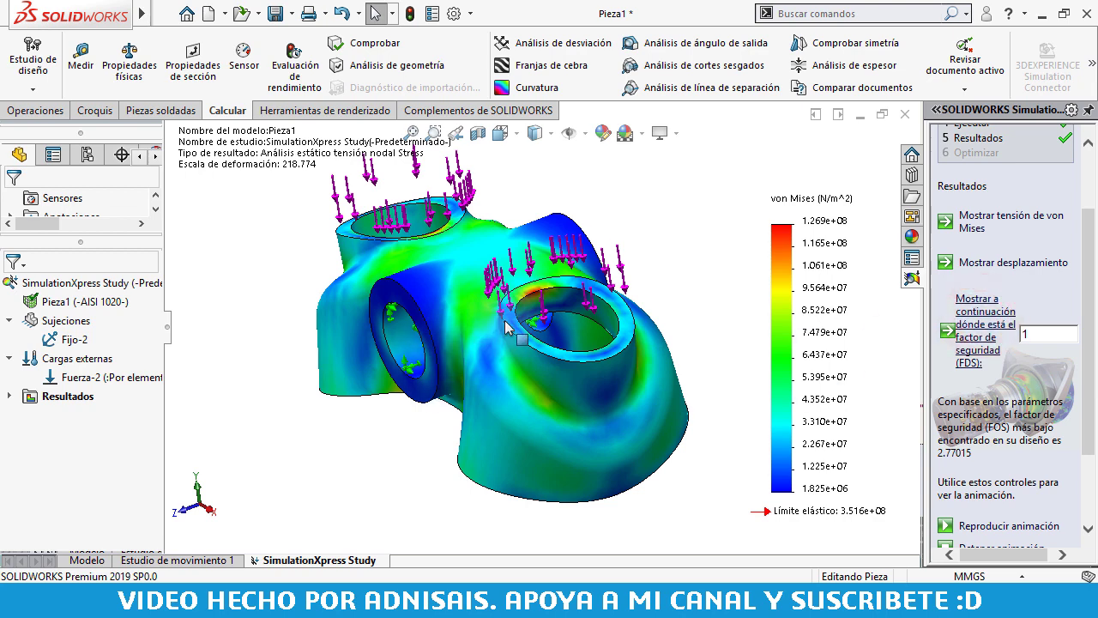
pyautogui.click(1001, 263)
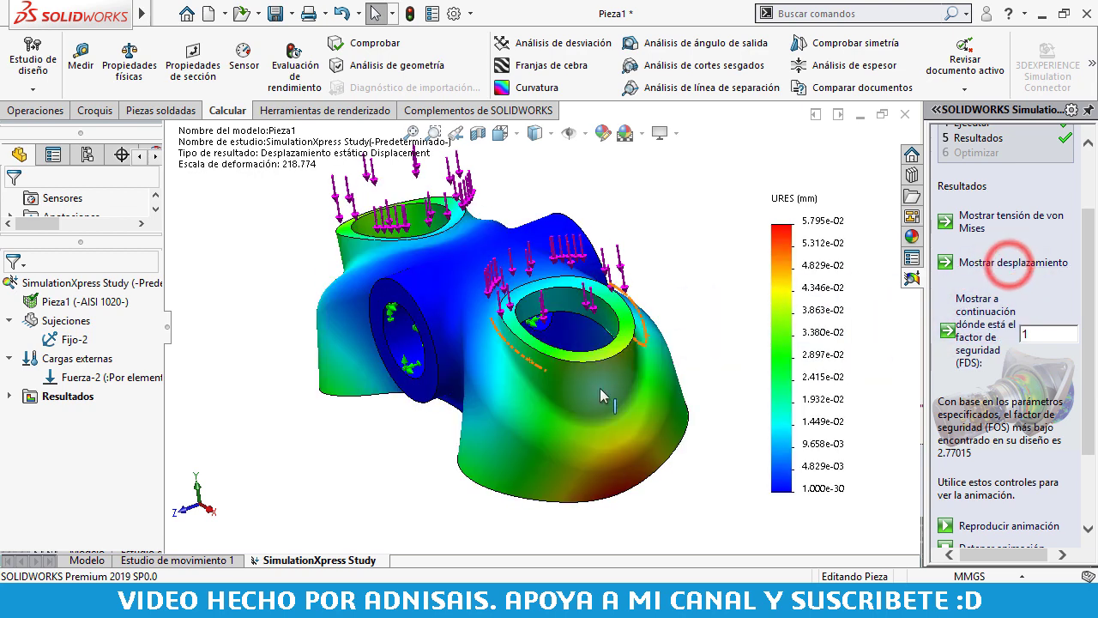
pyautogui.click(994, 319)
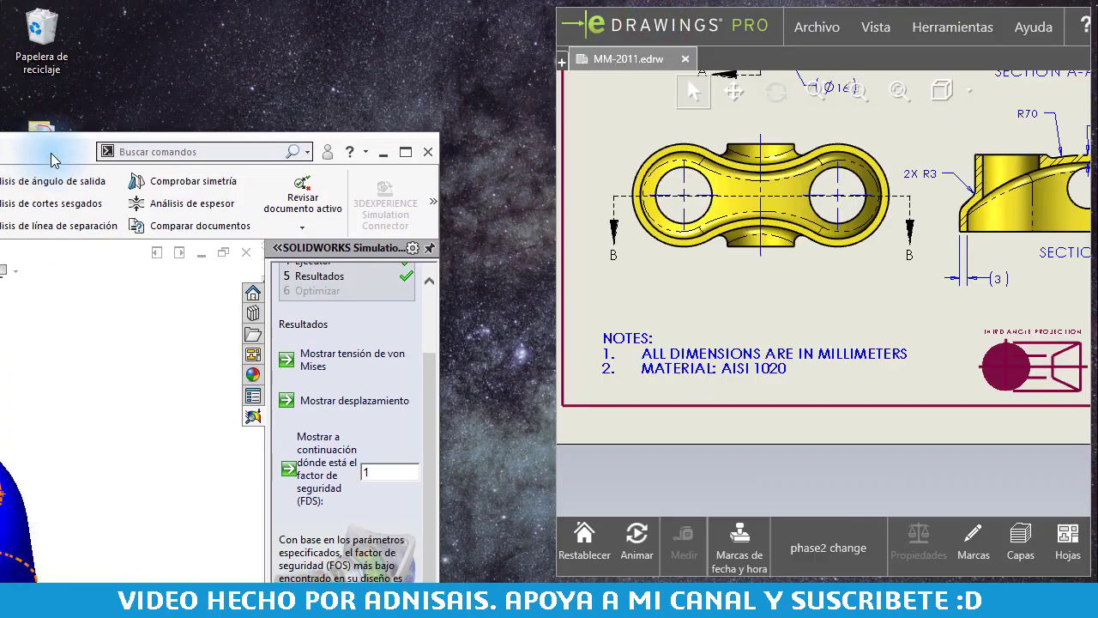
pyautogui.moveTo(51, 160); pyautogui.dragTo(49, 152)
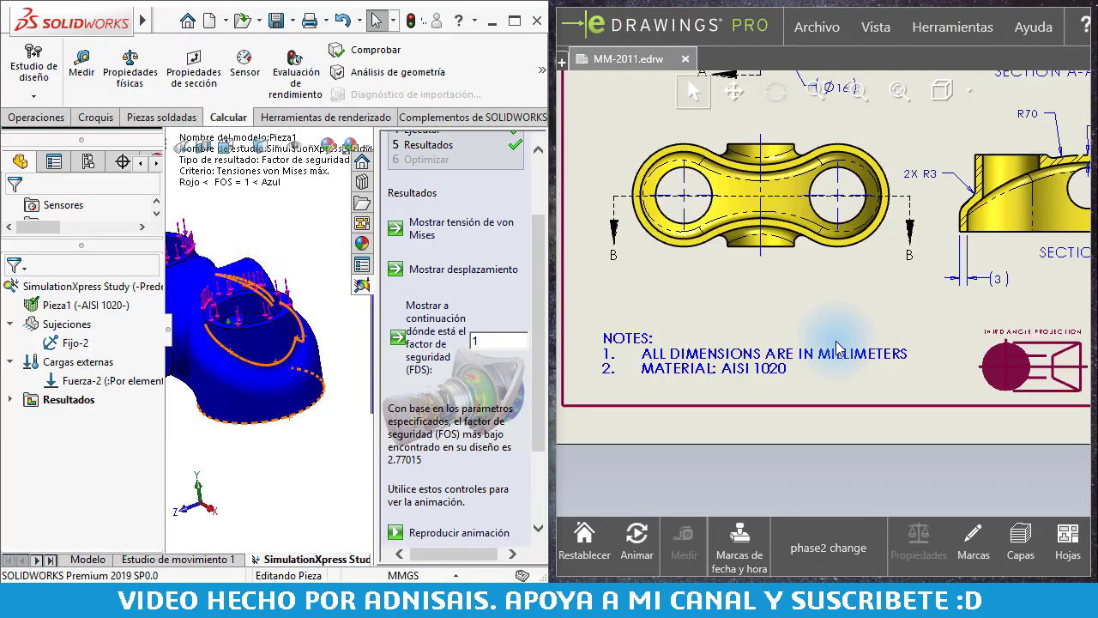
# Step: Zoom into the SIMULATION notes in the eDrawings drawing and back out
pyautogui.scroll(-1, 888, 379)
pyautogui.scroll(3, 657, 404)
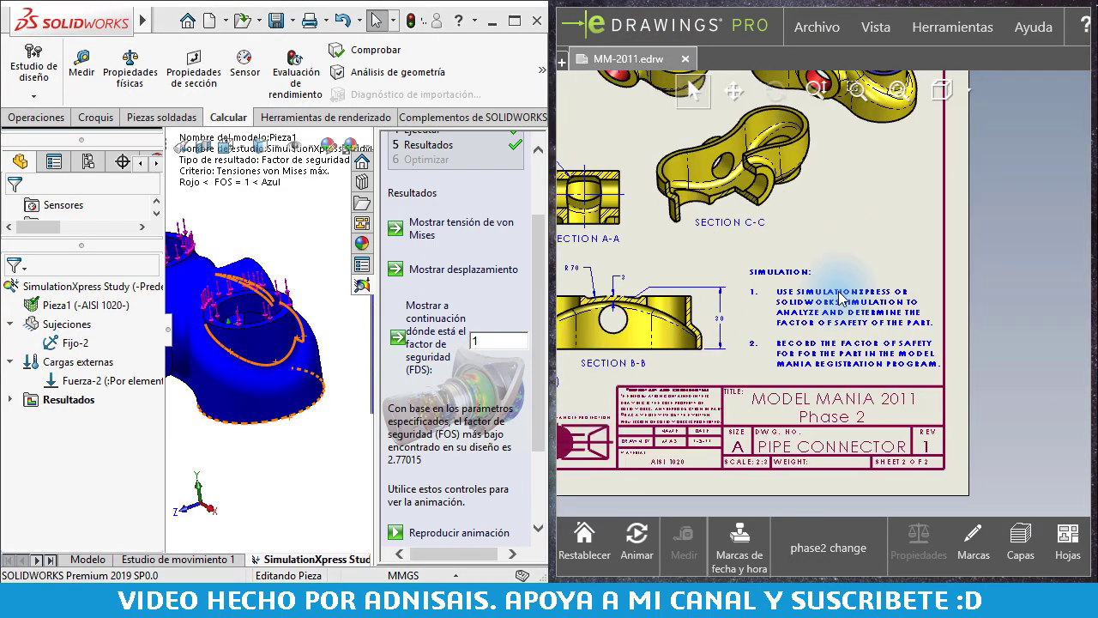
pyautogui.scroll(1, 846, 322)
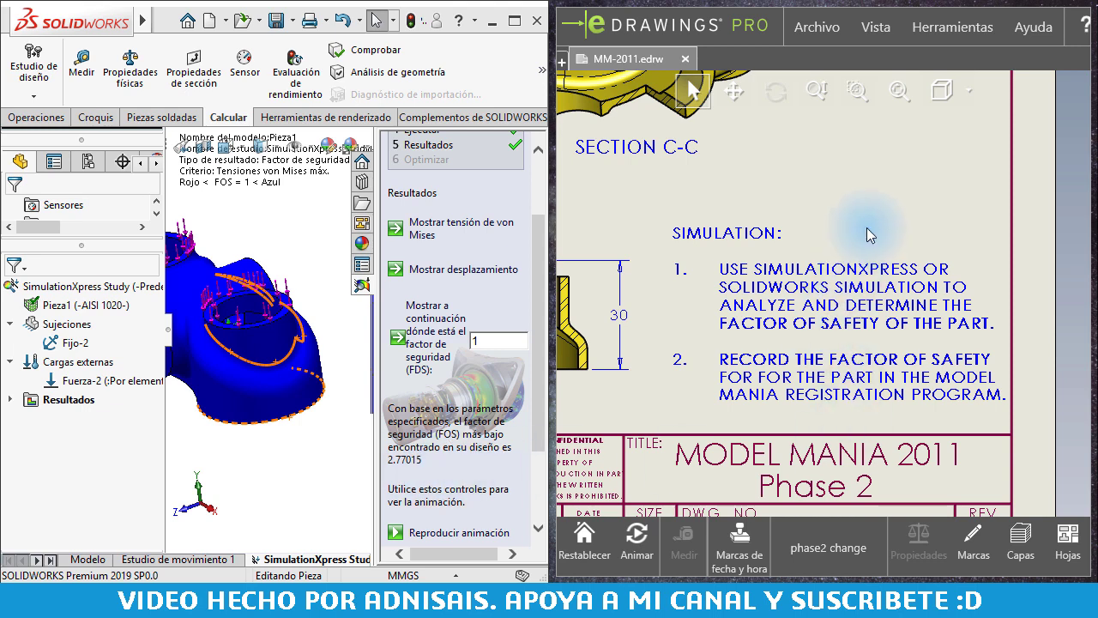
pyautogui.scroll(5, 866, 232)
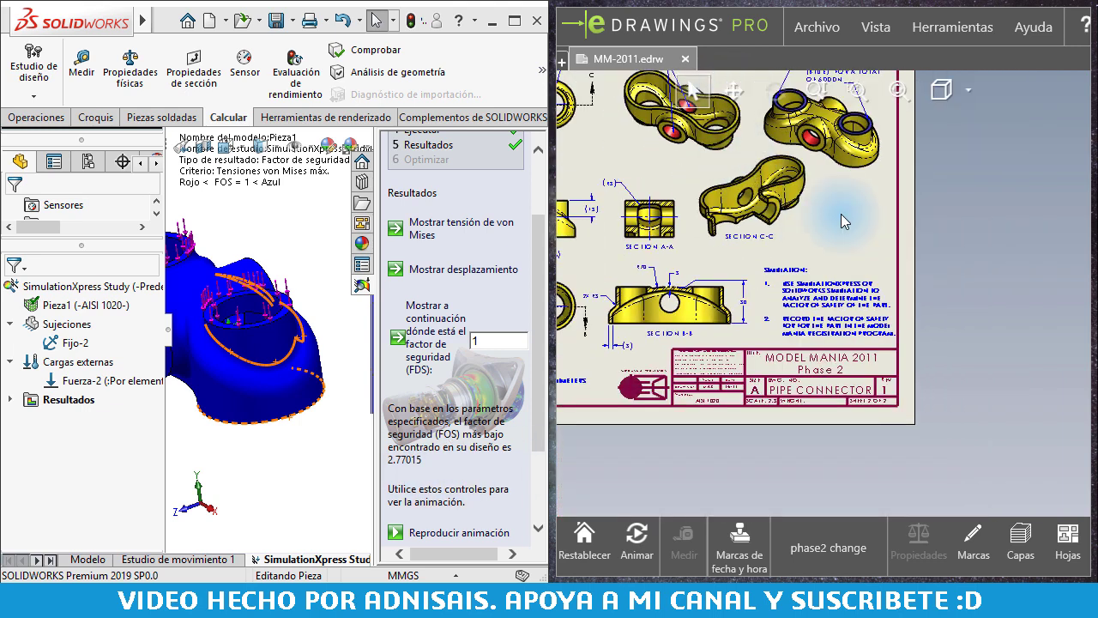
# Step: Return SOLIDWORKS to full screen and close the SimulationXpress study, bringing up its save prompt
pyautogui.click(269, 263)
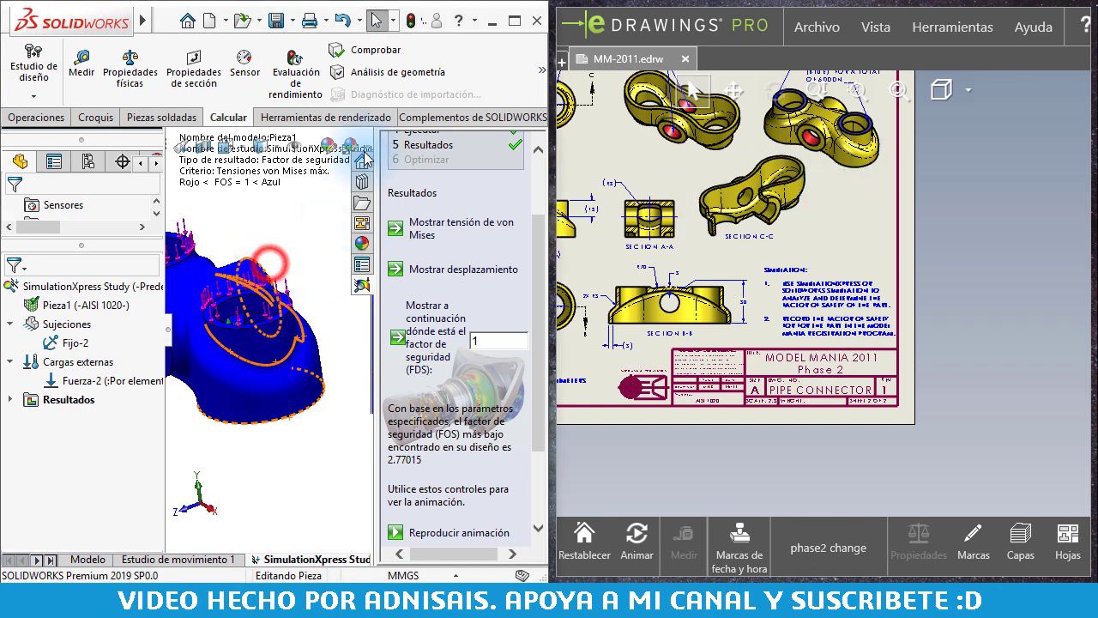
pyautogui.click(509, 29)
pyautogui.click(816, 202)
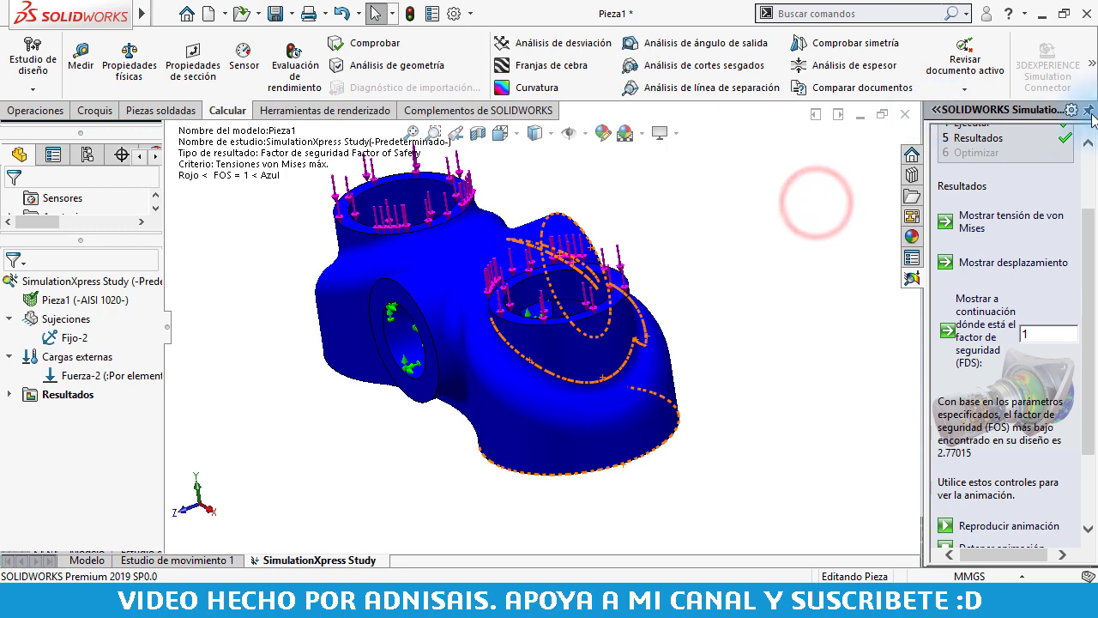
pyautogui.click(847, 196)
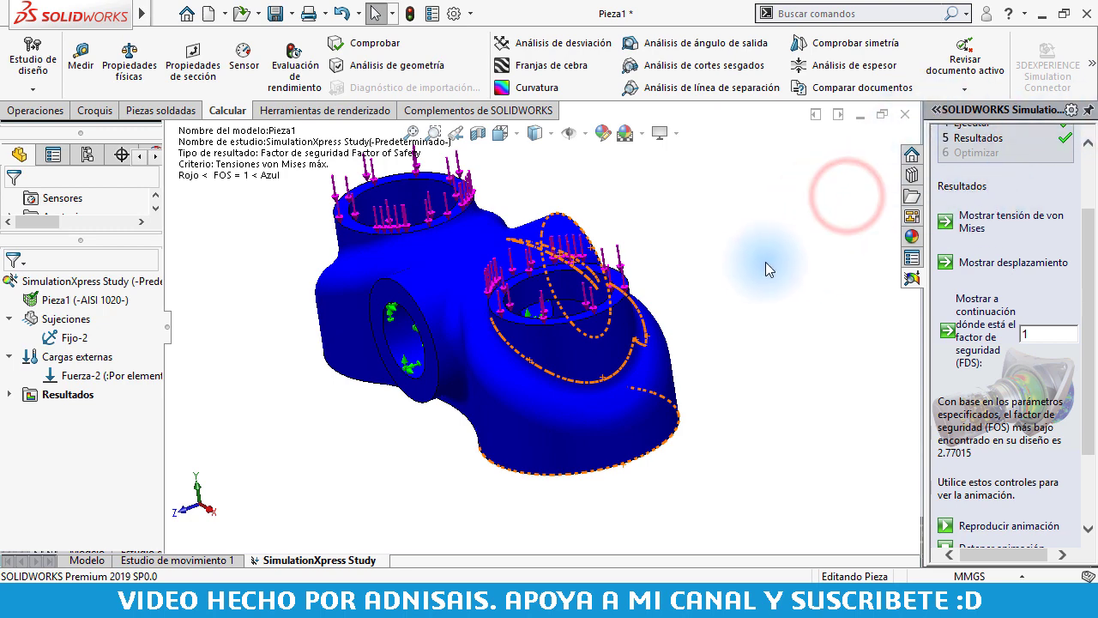
pyautogui.scroll(2, 1056, 269)
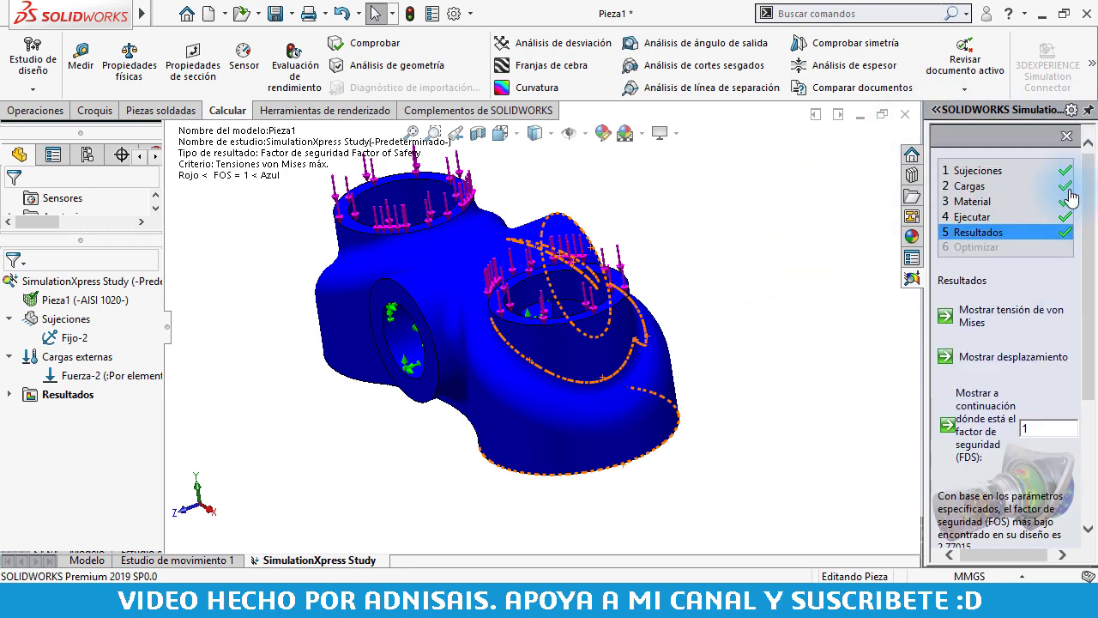
pyautogui.click(1067, 135)
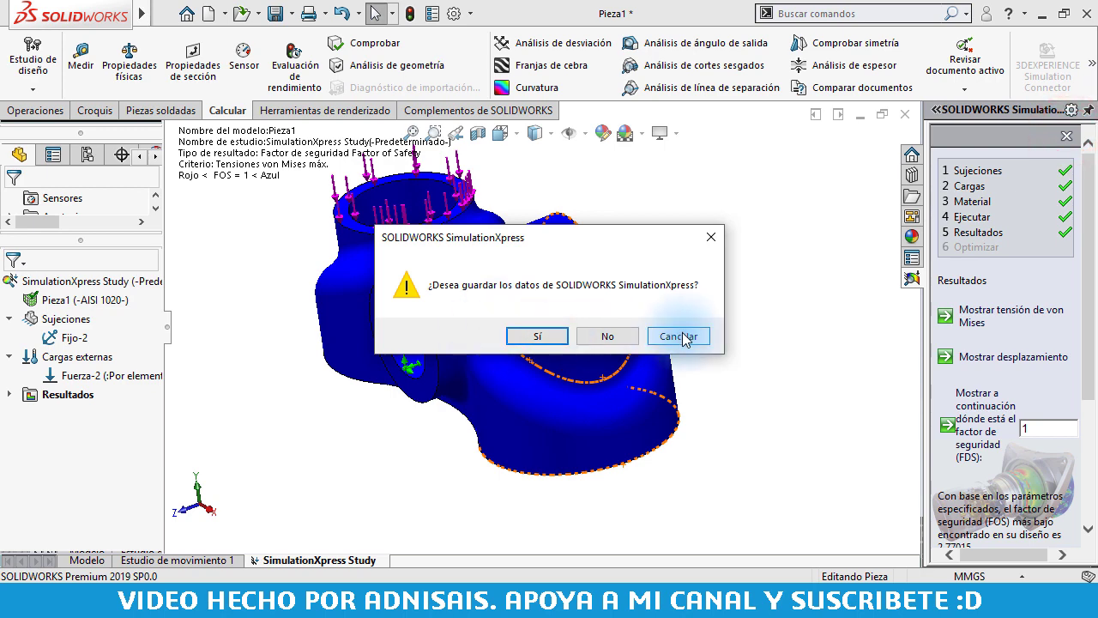
# Step: Save the part as 'modelmania 2011' in the Escritorio folder
pyautogui.click(678, 335)
pyautogui.click(815, 316)
pyautogui.click(172, 14)
pyautogui.click(676, 241)
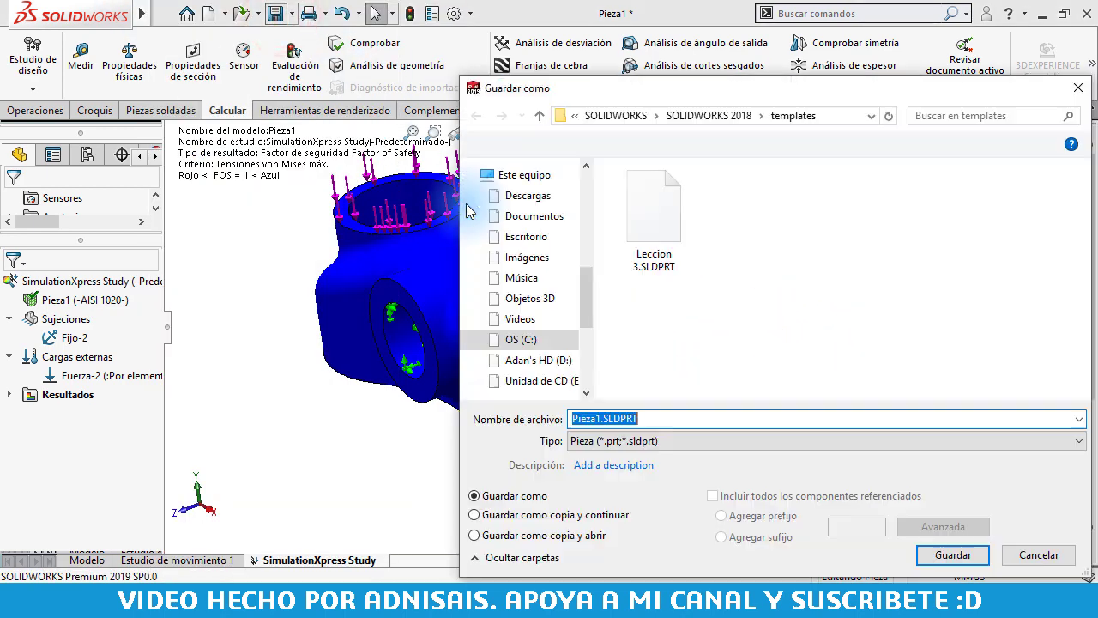
pyautogui.write('modelmania 2011')
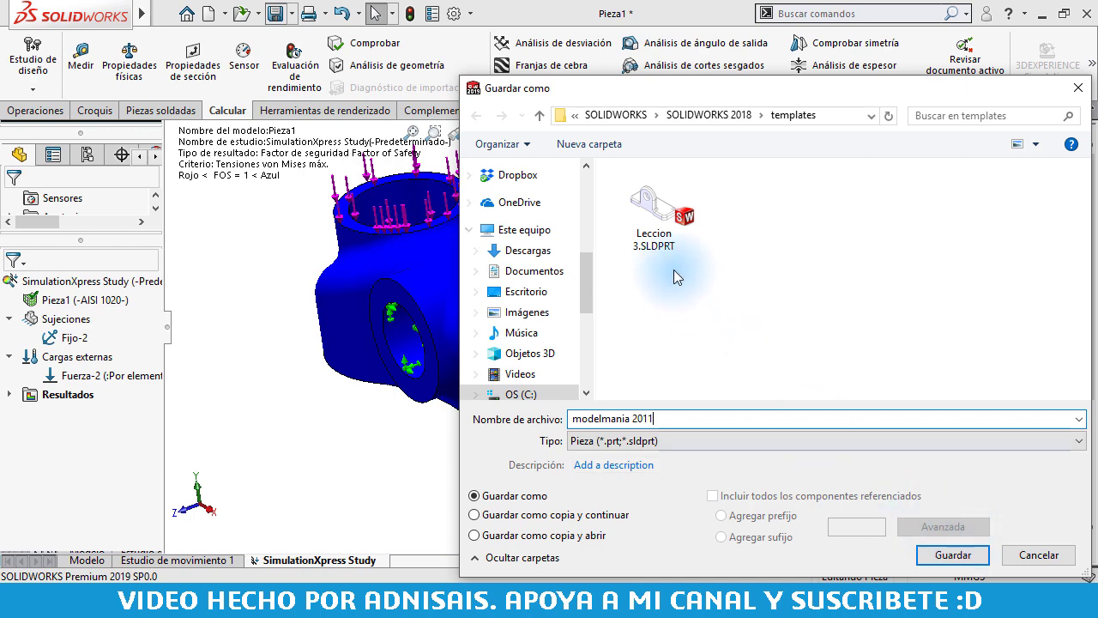
pyautogui.click(587, 197)
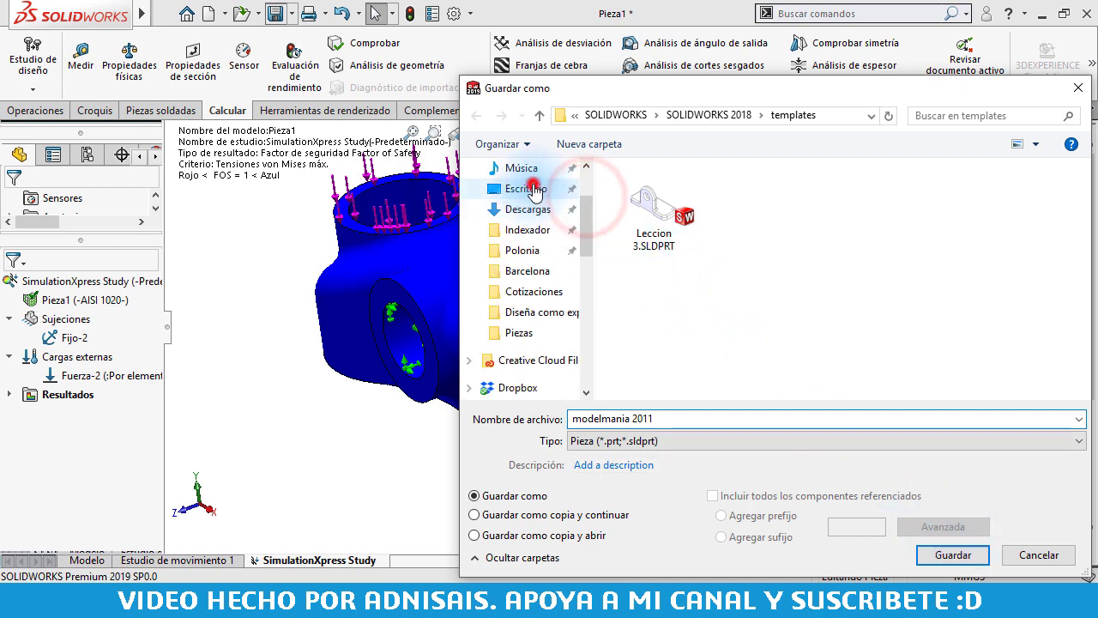
pyautogui.click(526, 188)
pyautogui.click(977, 556)
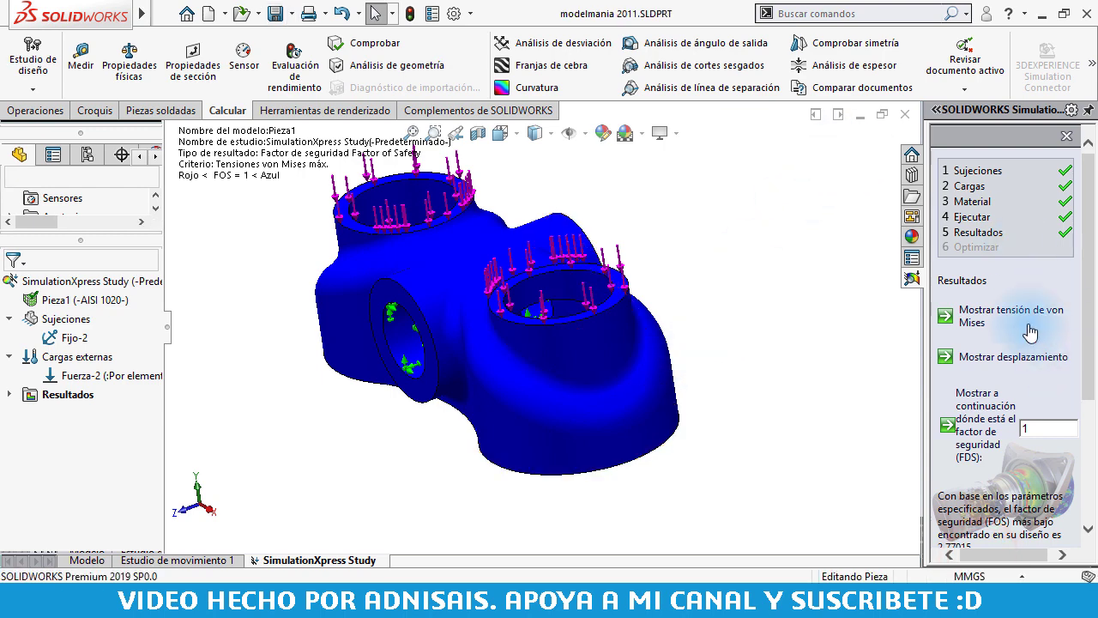
# Step: Close SimulationXpress, keeping its study data, and hide the task pane
pyautogui.click(1067, 137)
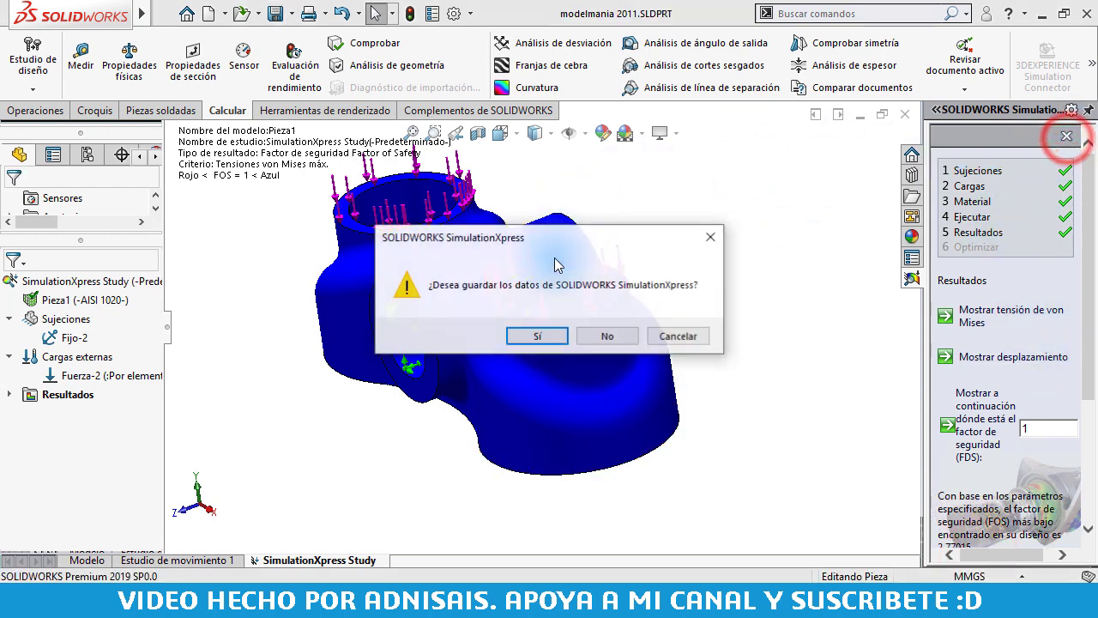
pyautogui.click(539, 334)
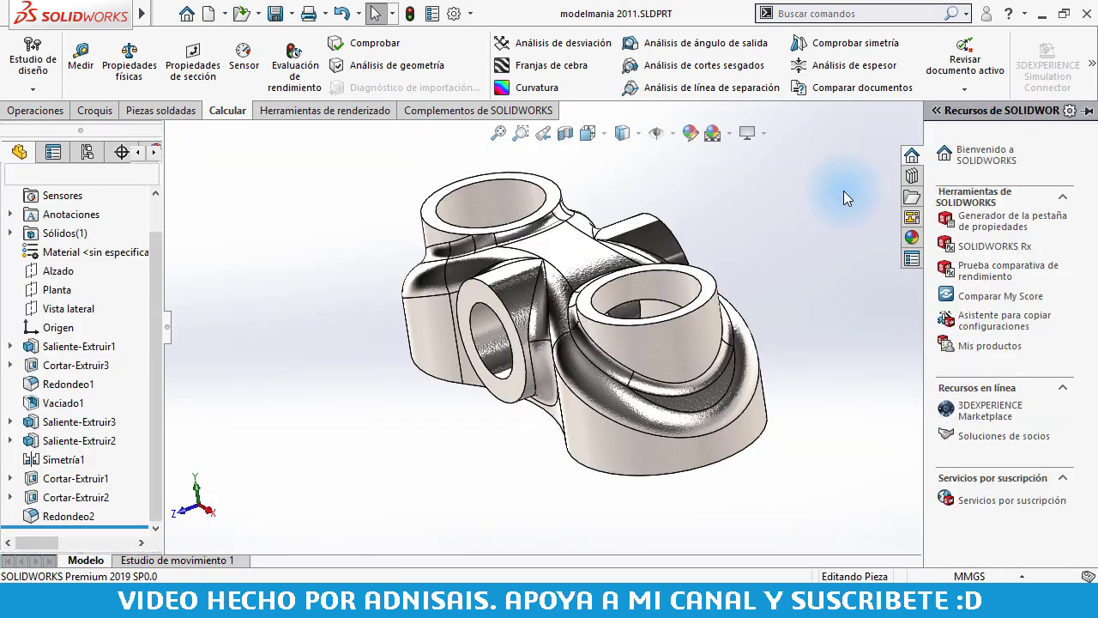
pyautogui.click(826, 188)
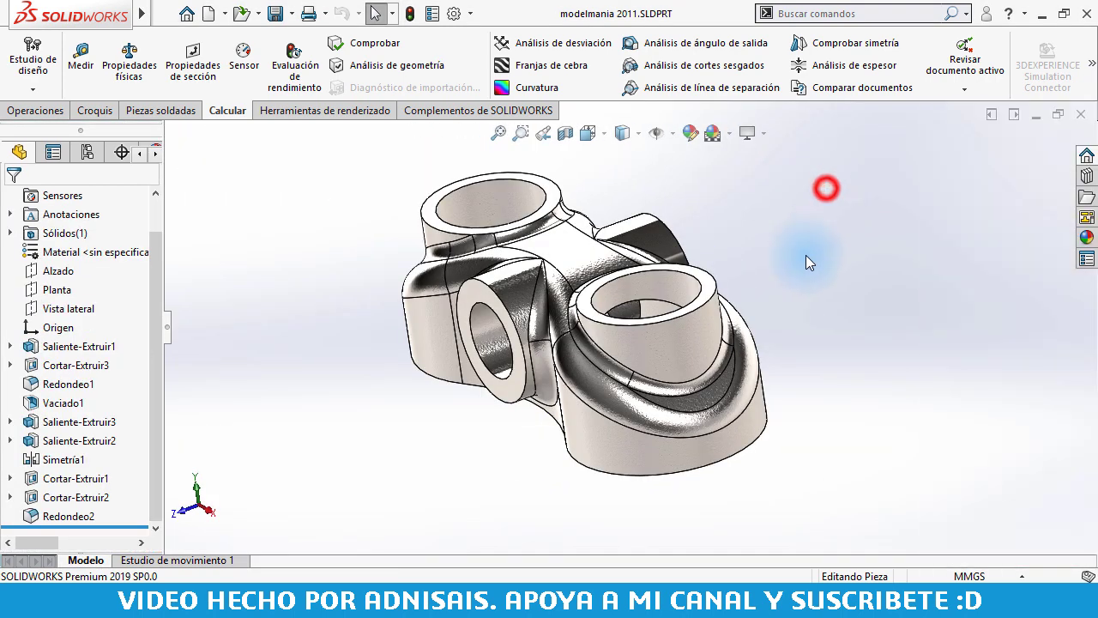
# Step: Rotate the part to show the Cortar-Extruir3 cut's Ø140 dimension, then run regedit
pyautogui.moveTo(585, 258); pyautogui.dragTo(605, 270, button='middle')
pyautogui.click(605, 270)
pyautogui.doubleClick(605, 271)
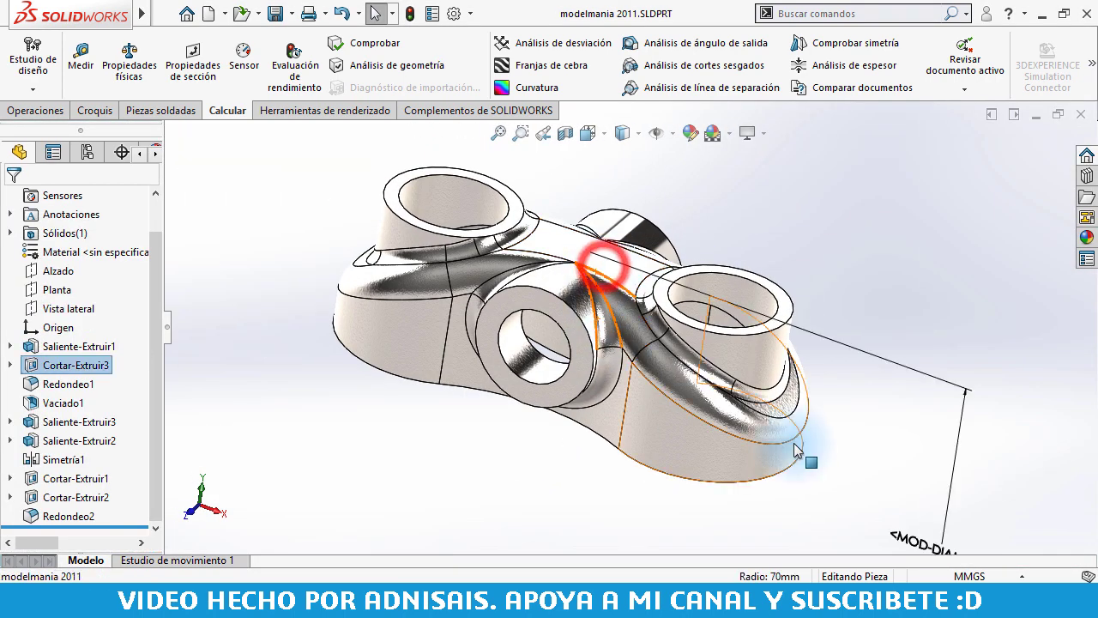
pyautogui.scroll(3, 605, 270)
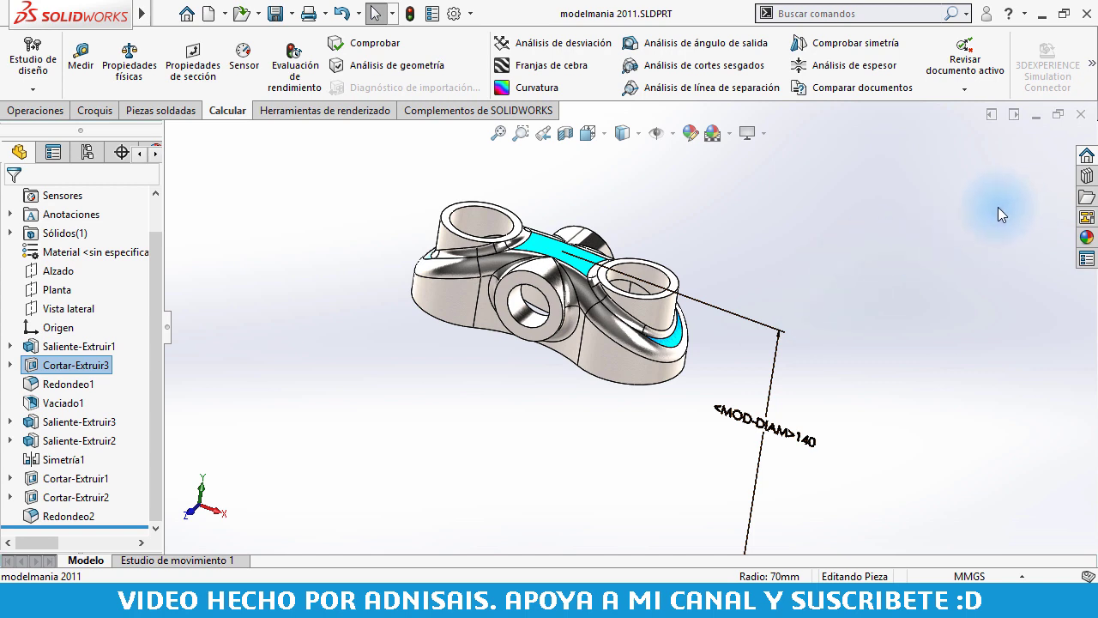
pyautogui.press('super+r')
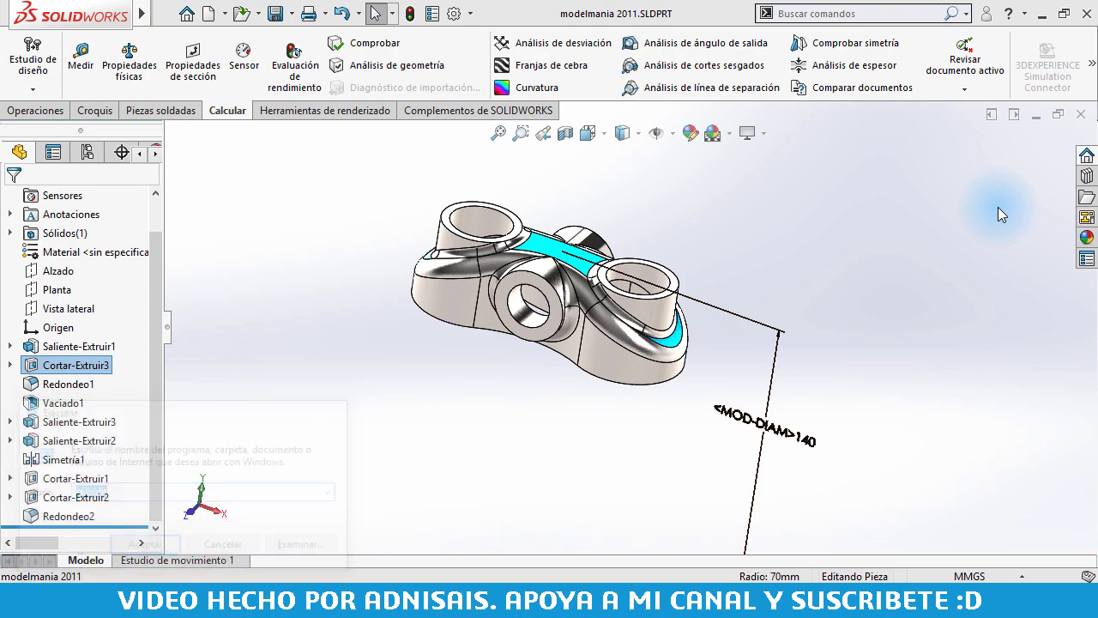
pyautogui.press('Return')
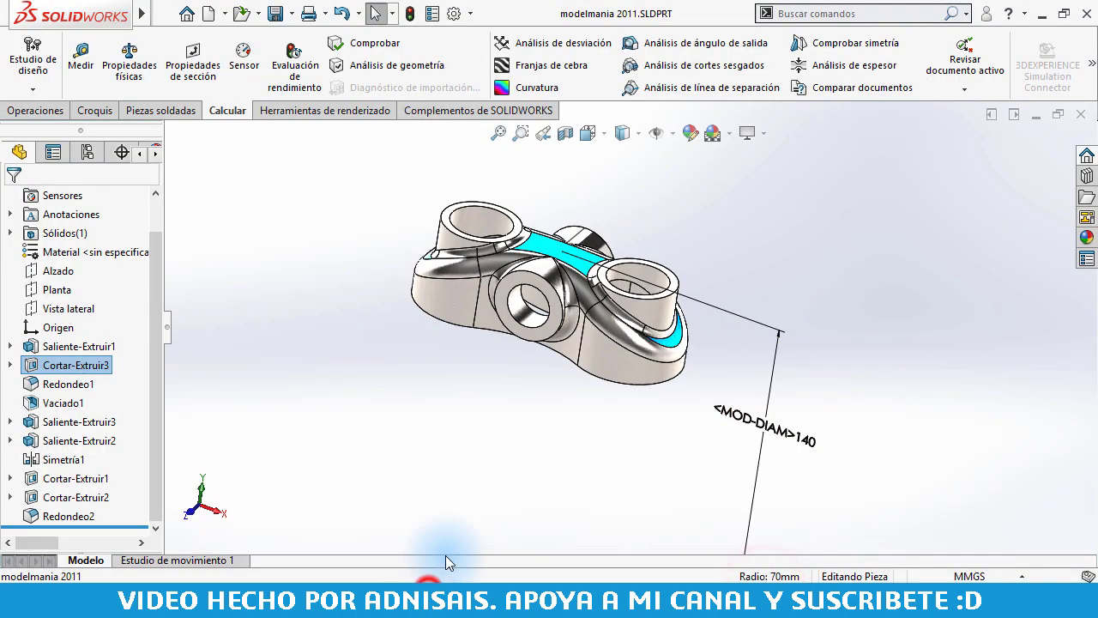
# Step: Quit SOLIDWORKS and collapse the HKEY_LOCAL_MACHINE branch in Registry Editor
pyautogui.click(429, 592)
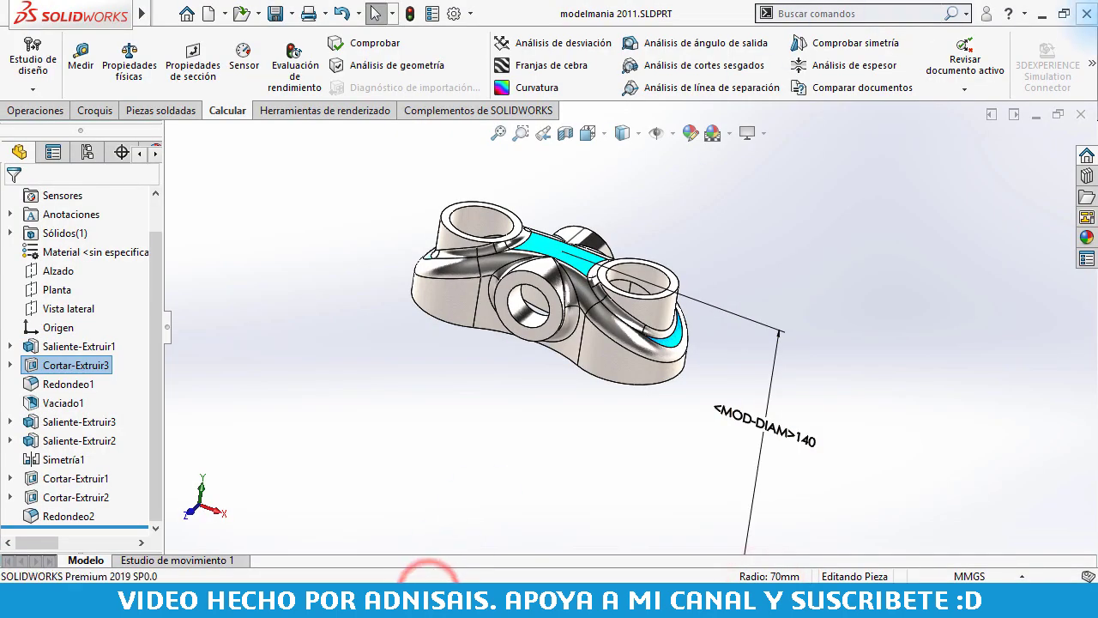
pyautogui.click(1087, 15)
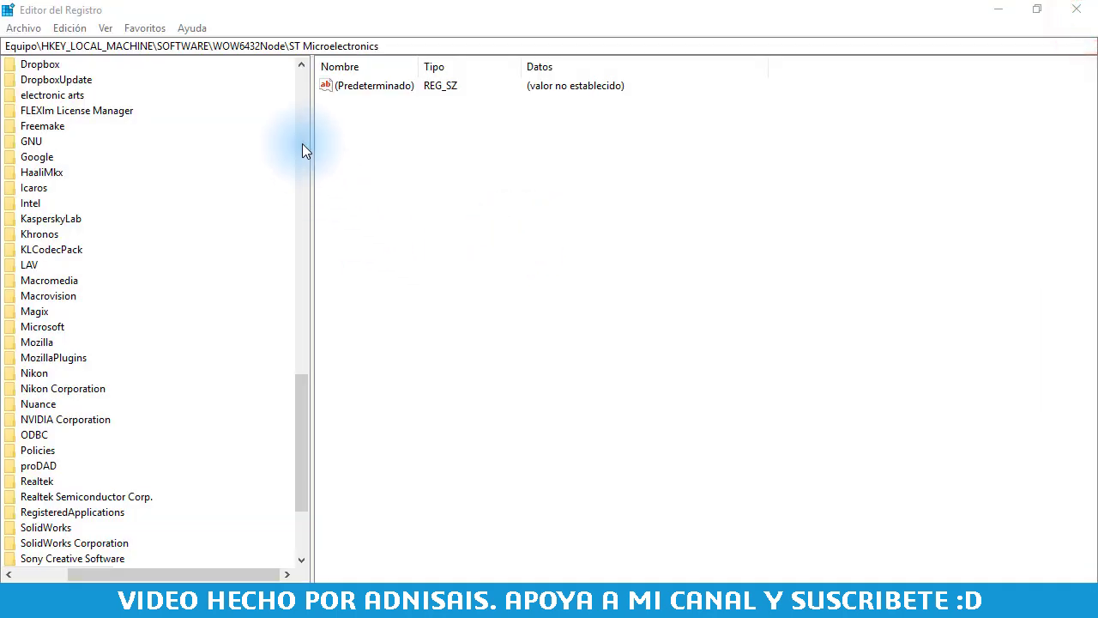
pyautogui.moveTo(177, 574); pyautogui.dragTo(43, 571)
pyautogui.scroll(3, 214, 292)
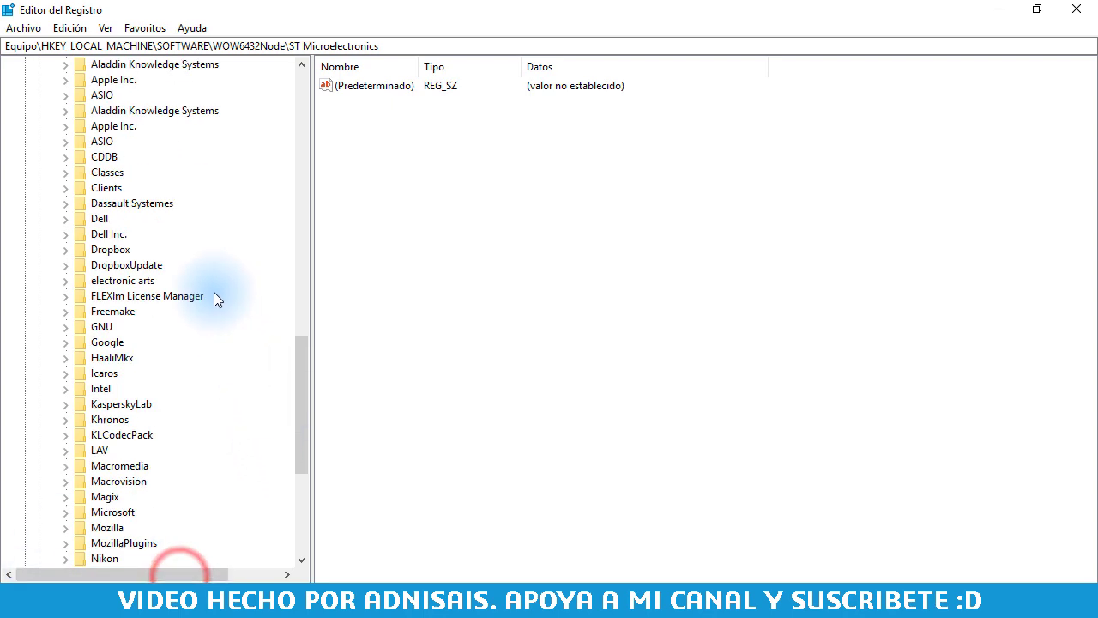
pyautogui.scroll(6, 123, 232)
pyautogui.click(50, 296)
pyautogui.scroll(10, 44, 292)
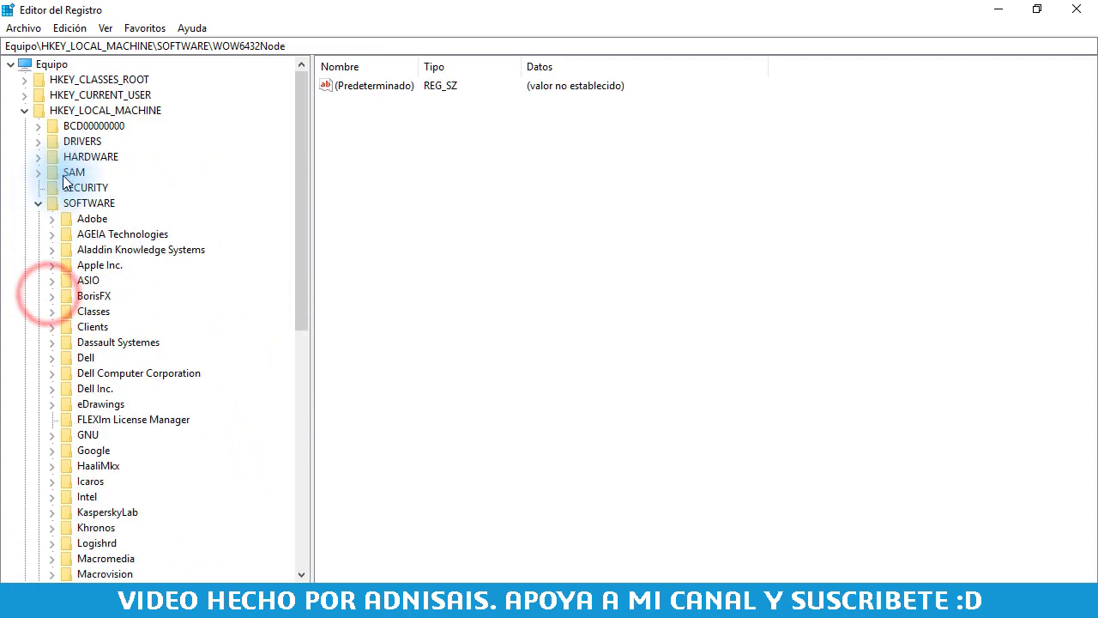
pyautogui.click(38, 202)
pyautogui.click(24, 110)
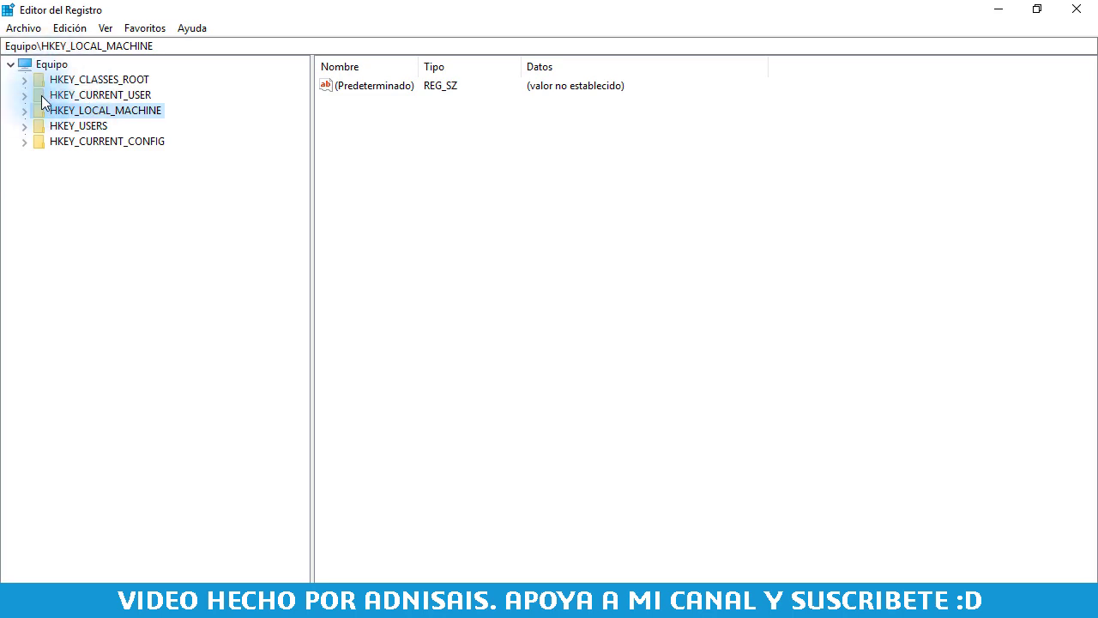
# Step: Expand HKEY_CURRENT_USER > Software down to the SolidWorks key
pyautogui.click(24, 94)
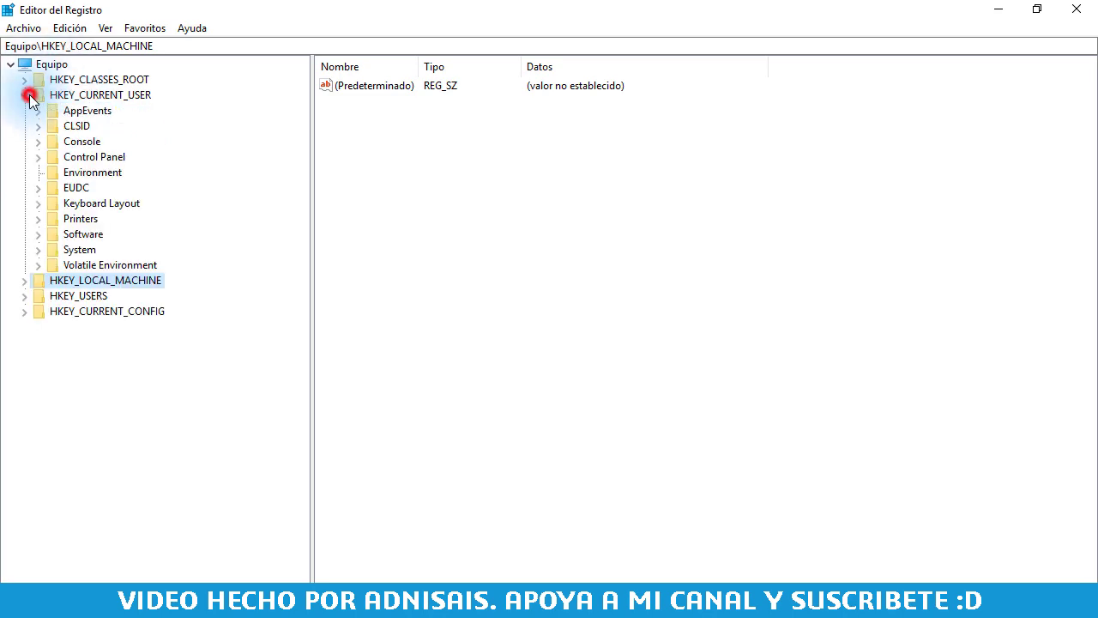
pyautogui.click(38, 233)
pyautogui.scroll(-2, 127, 253)
pyautogui.scroll(-3, 129, 255)
pyautogui.scroll(-2, 132, 258)
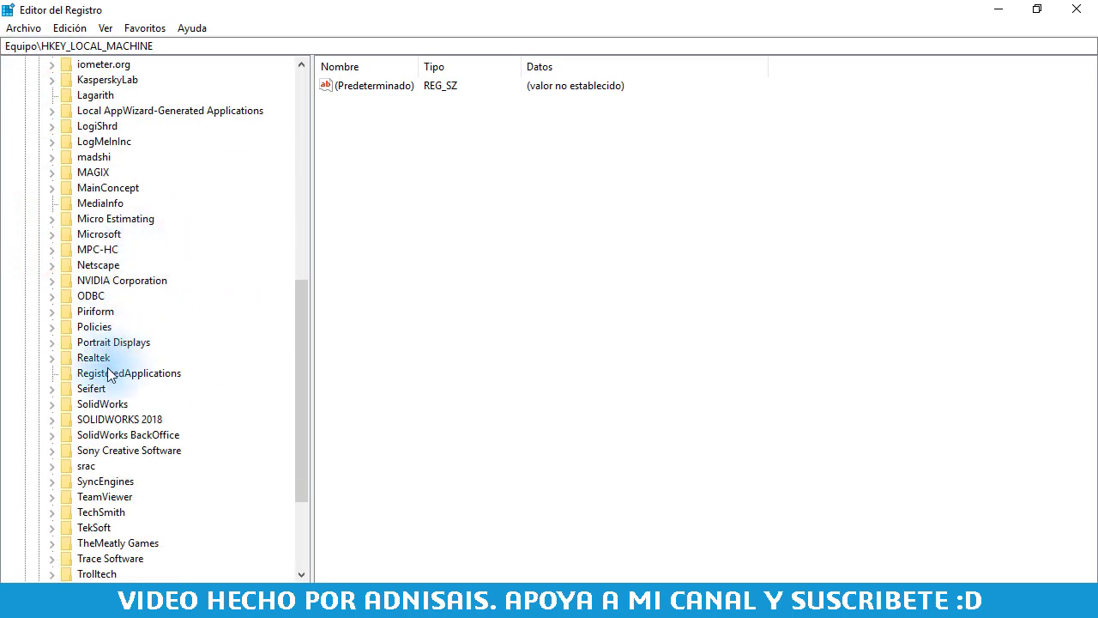
pyautogui.click(52, 419)
pyautogui.click(52, 419)
# Step: Rename the SolidWorks key to SolidWorks2
pyautogui.click(86, 404)
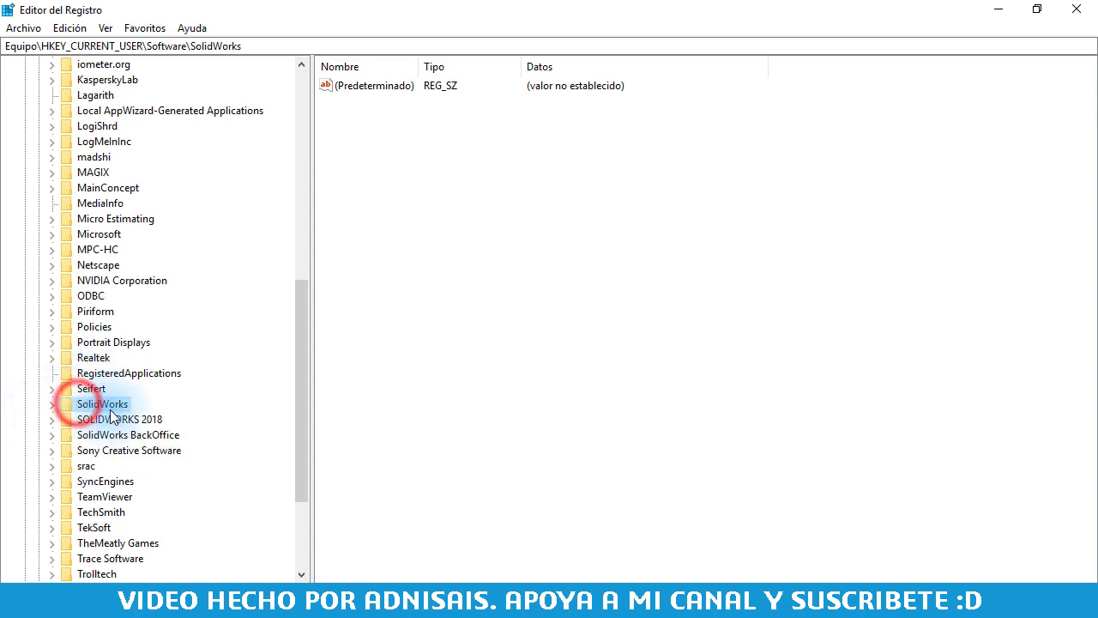
pyautogui.rightClick(110, 414)
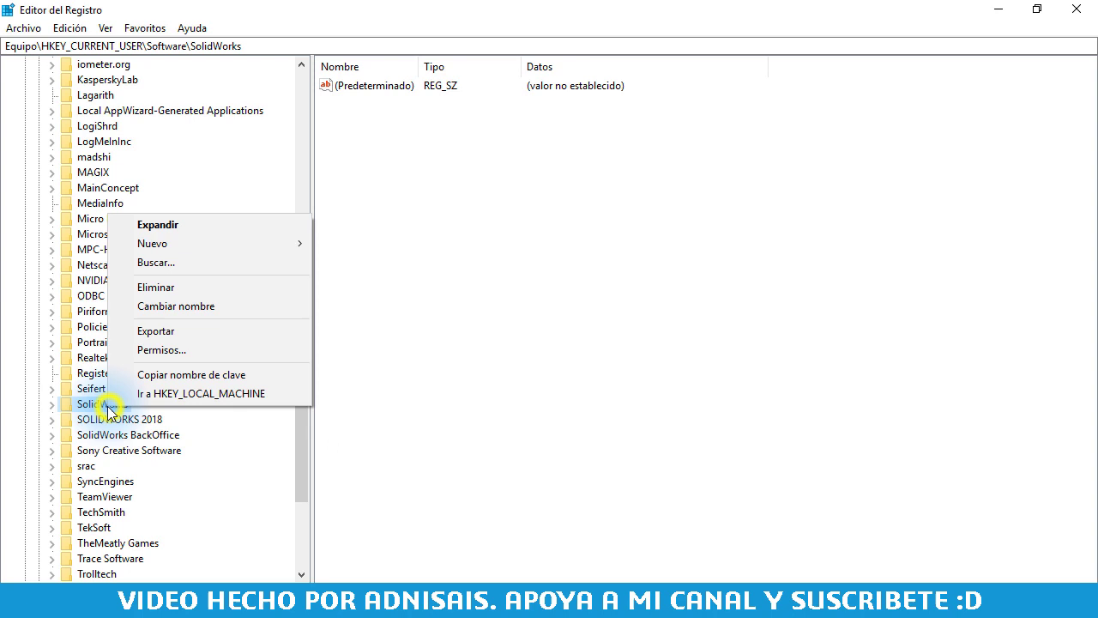
pyautogui.click(186, 306)
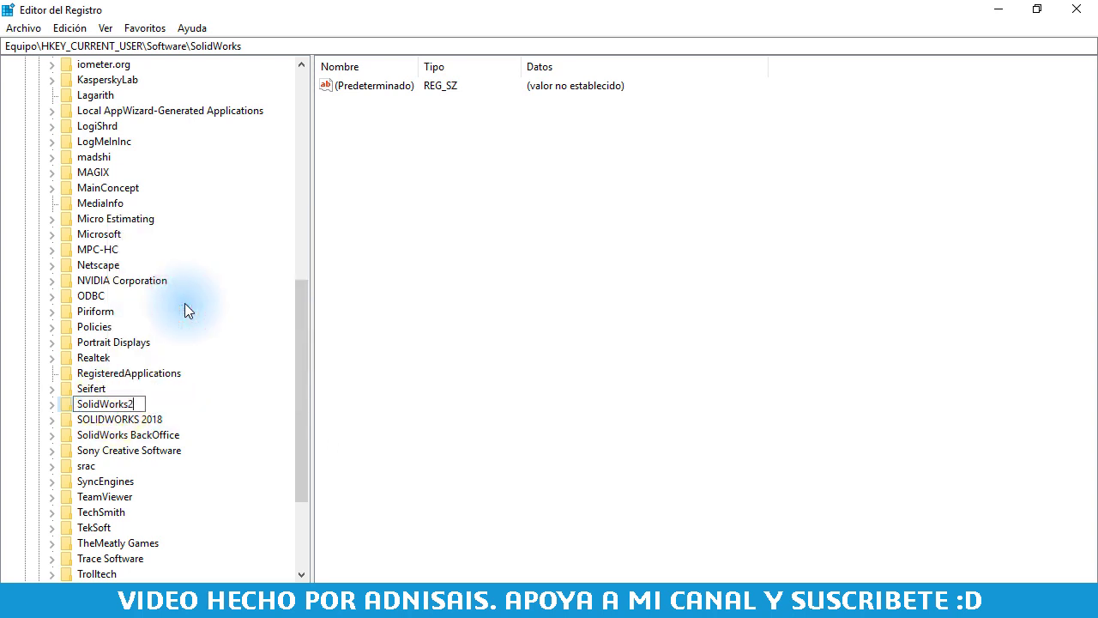
pyautogui.write('2')
pyautogui.press('Return')
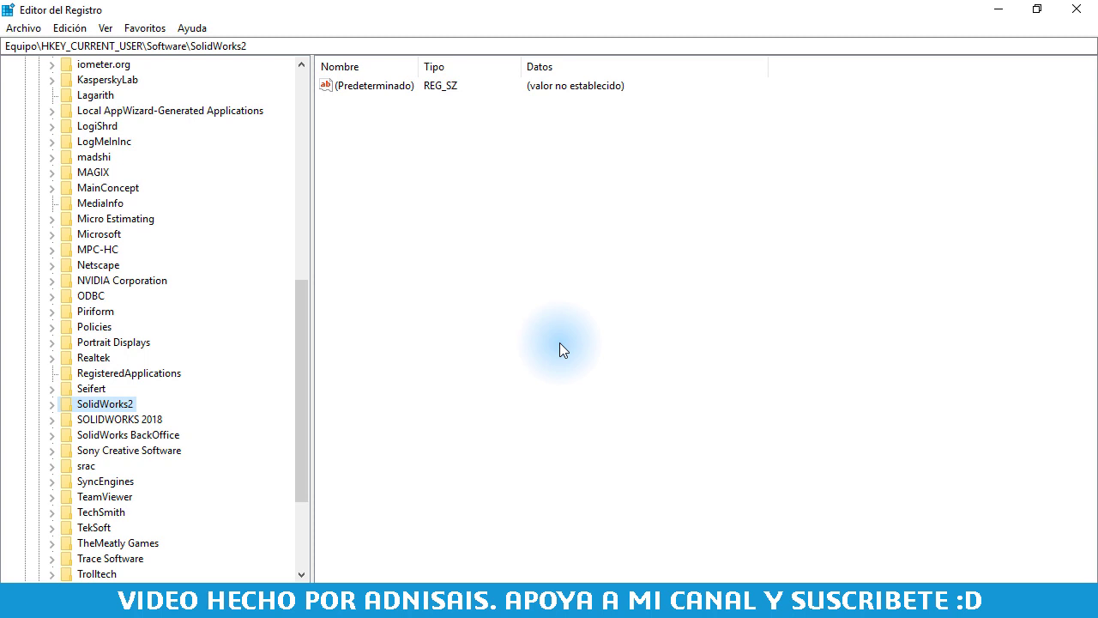
# Step: Minimize Registry Editor, start SOLIDWORKS 2019 from the desktop and accept the licence agreement
pyautogui.click(999, 10)
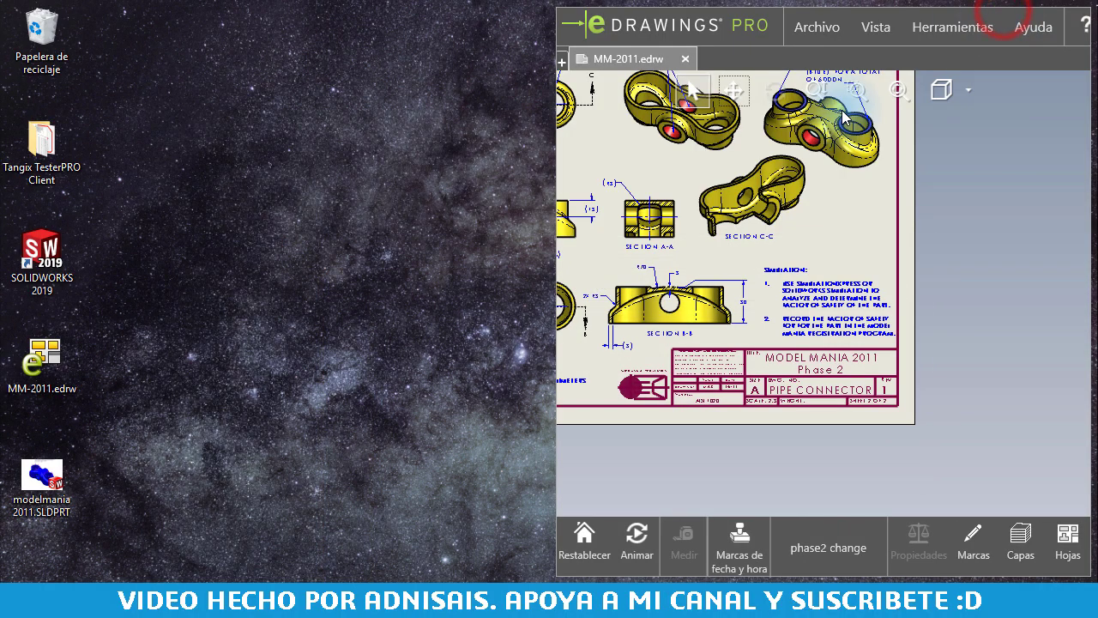
pyautogui.click(470, 147)
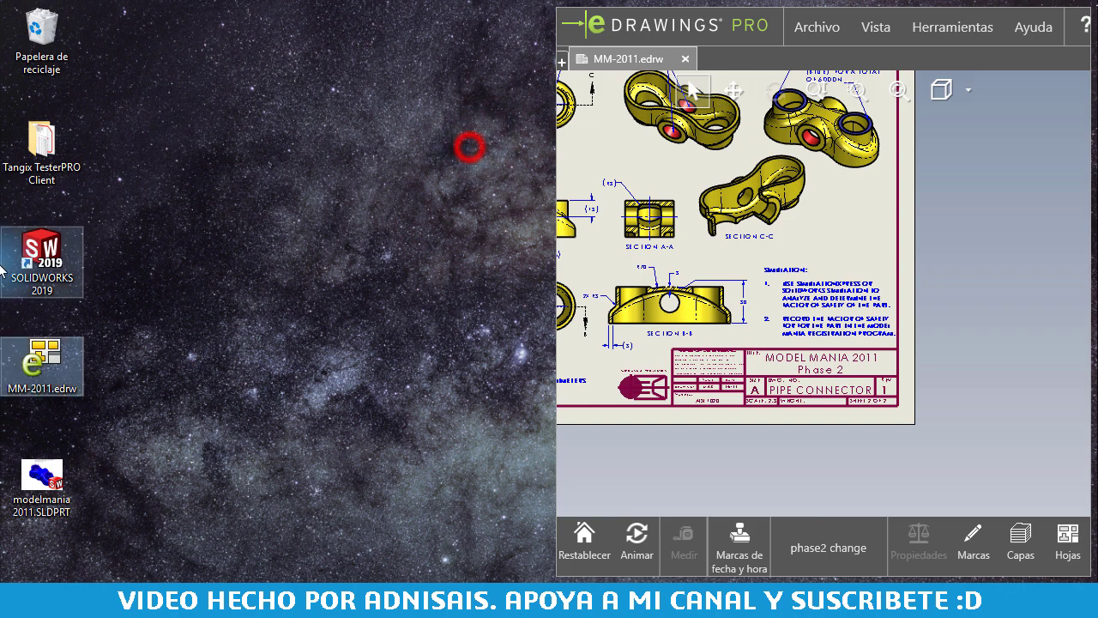
pyautogui.doubleClick(49, 251)
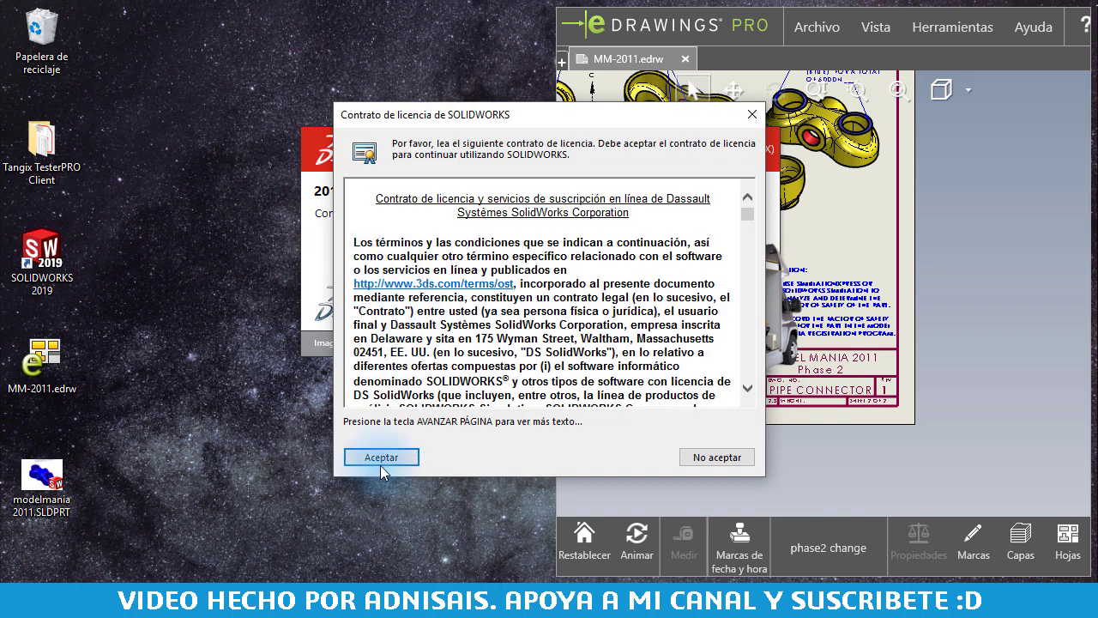
pyautogui.click(383, 458)
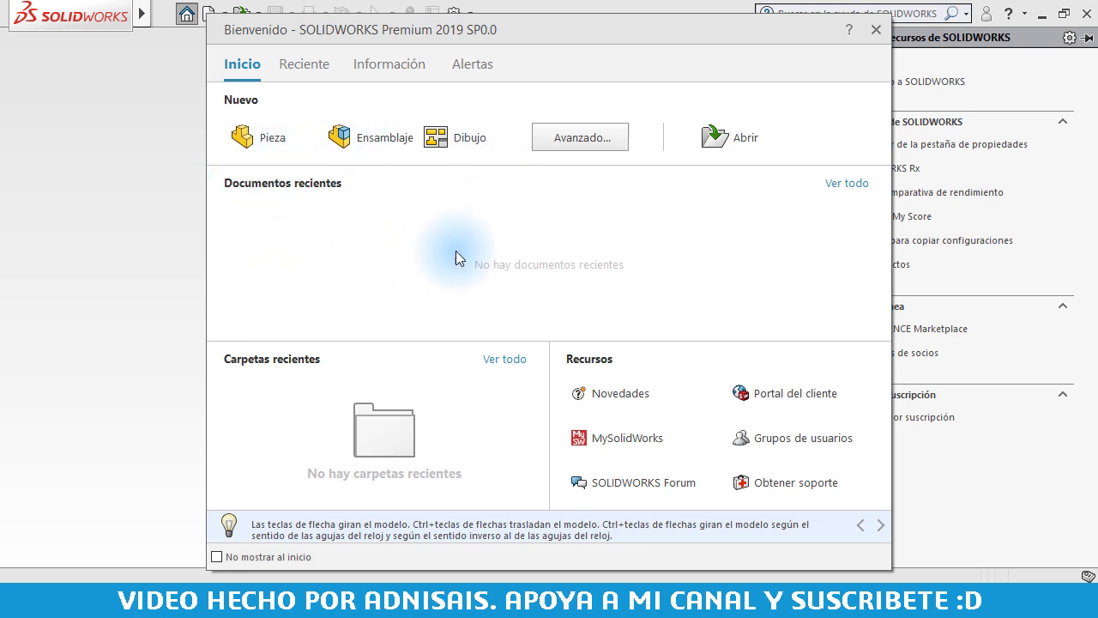
# Step: Close the Welcome window, start a new document and choose MMGS units with ANSI dimensioning
pyautogui.click(875, 33)
pyautogui.click(430, 161)
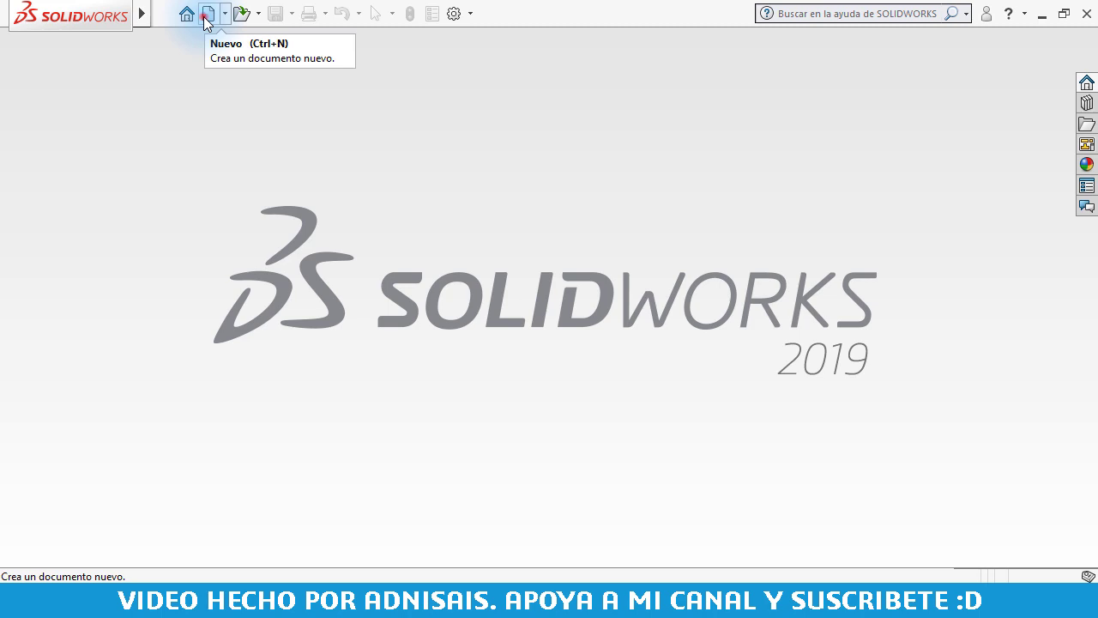
pyautogui.click(206, 15)
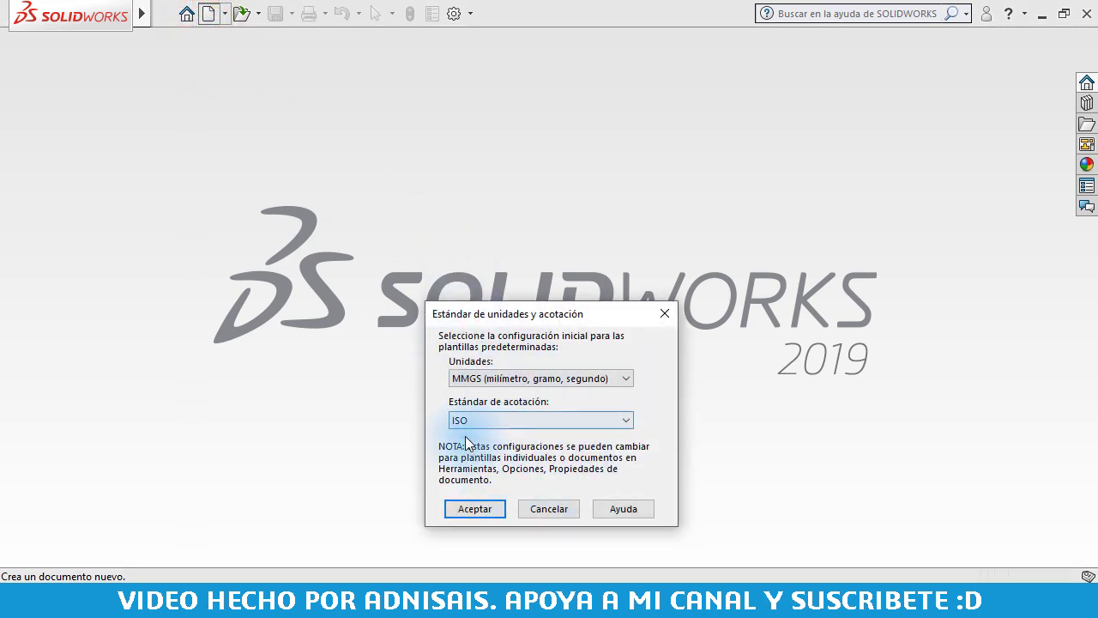
pyautogui.click(502, 421)
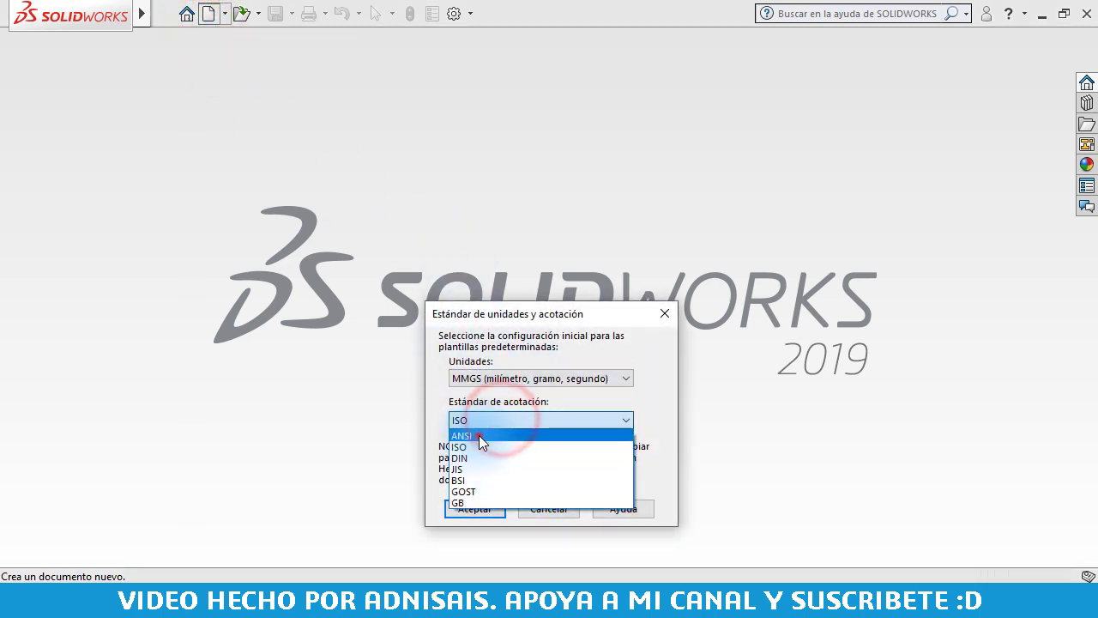
pyautogui.click(477, 434)
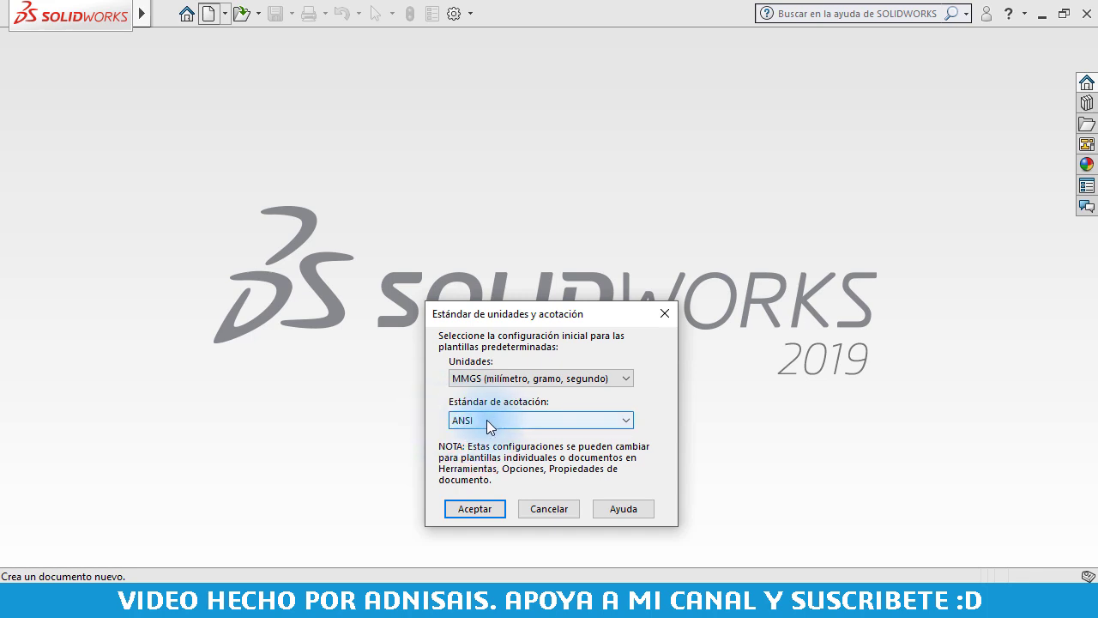
pyautogui.click(499, 378)
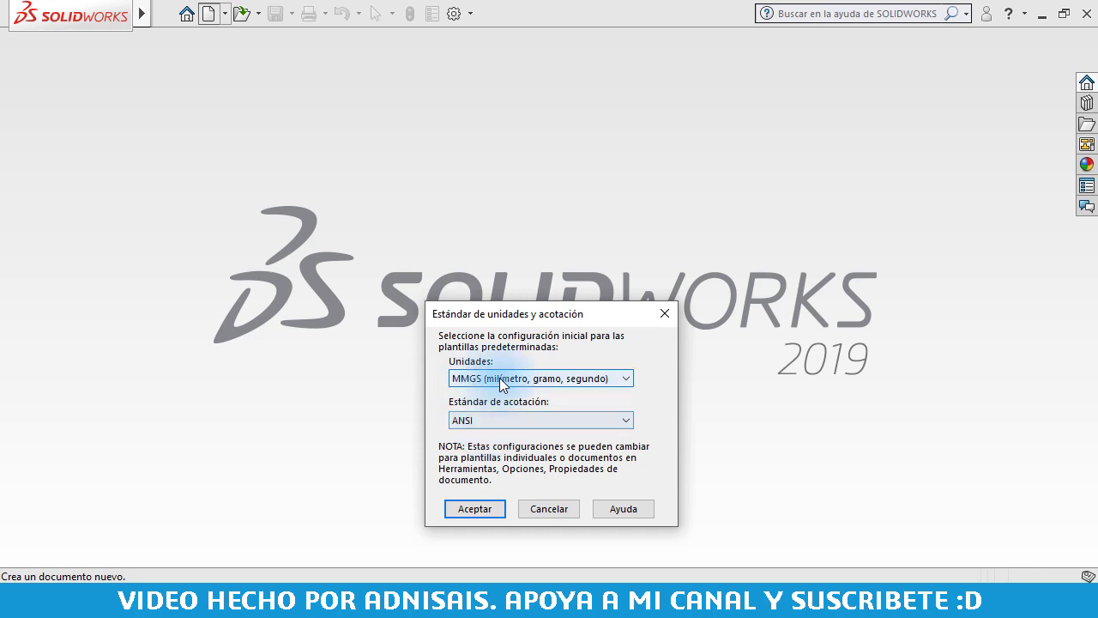
pyautogui.click(475, 506)
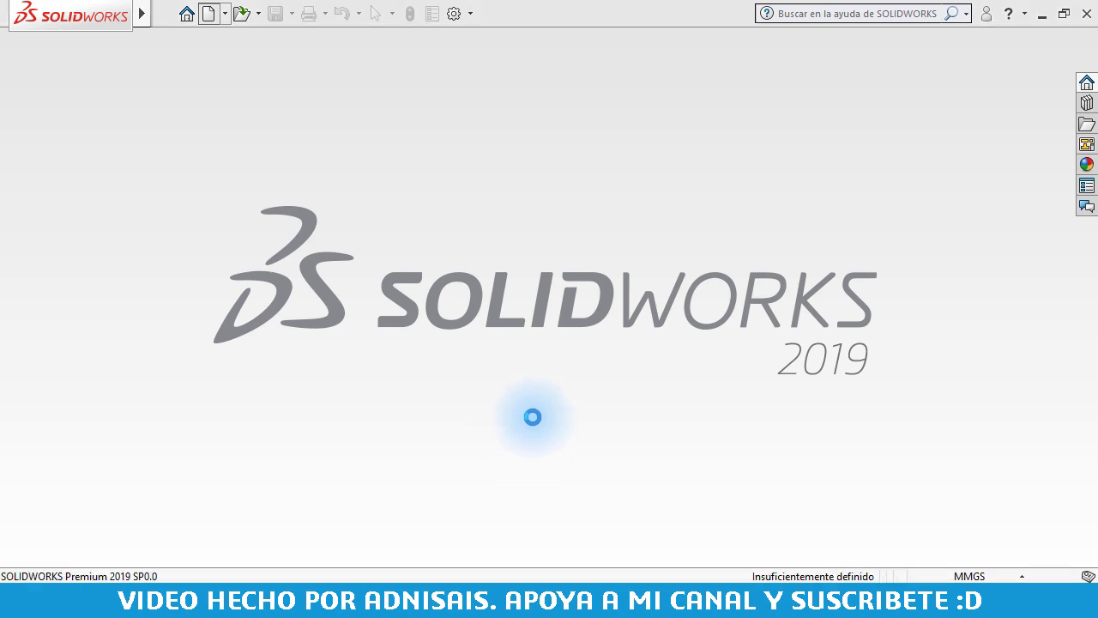
# Step: Create a new part and start a sketch on the Alzado plane
pyautogui.click(409, 414)
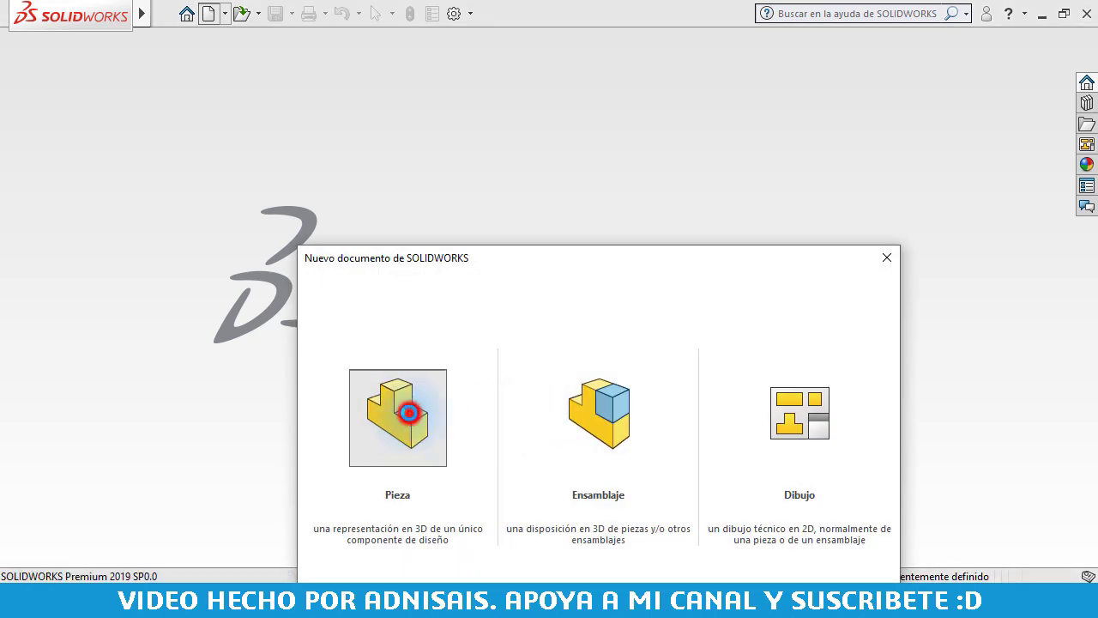
pyautogui.click(409, 413)
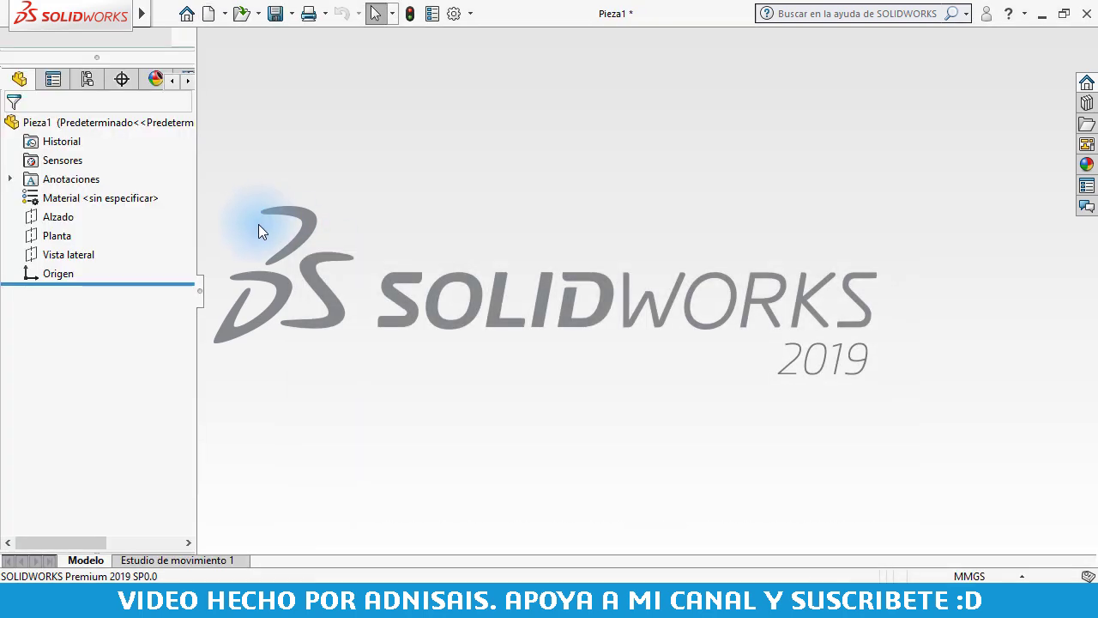
pyautogui.click(54, 288)
pyautogui.click(75, 264)
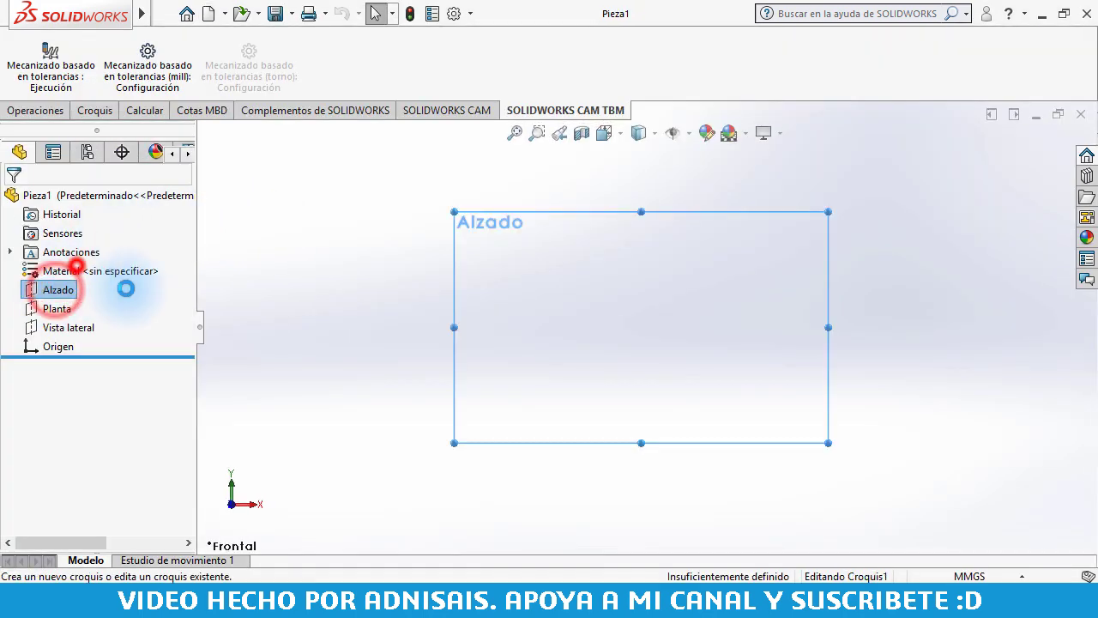
# Step: Draw a circle centred on the origin and dimension its diameter as 76.91
pyautogui.moveTo(358, 328); pyautogui.dragTo(608, 336, button='right')
pyautogui.click(643, 327)
pyautogui.click(701, 273)
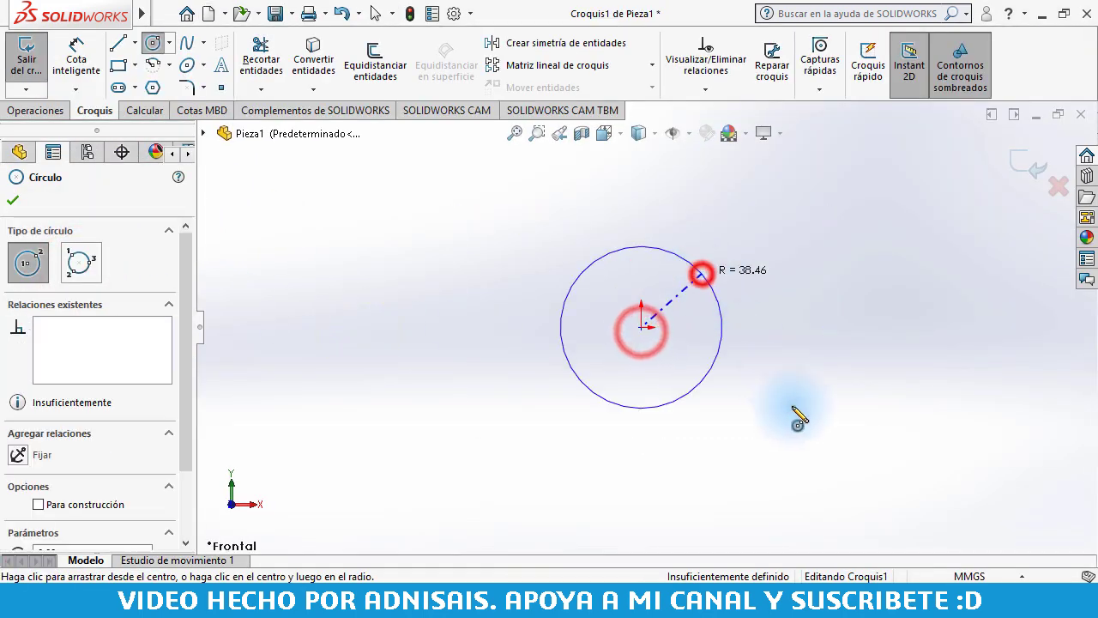
pyautogui.moveTo(791, 405); pyautogui.dragTo(731, 279, button='right')
pyautogui.click(709, 288)
pyautogui.click(828, 313)
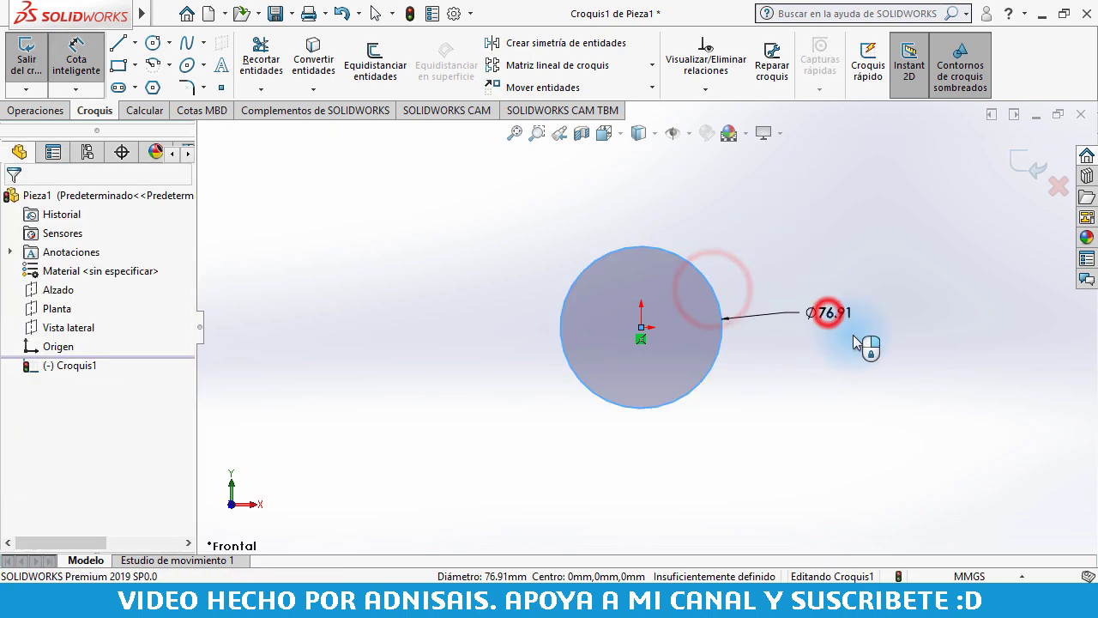
pyautogui.click(753, 291)
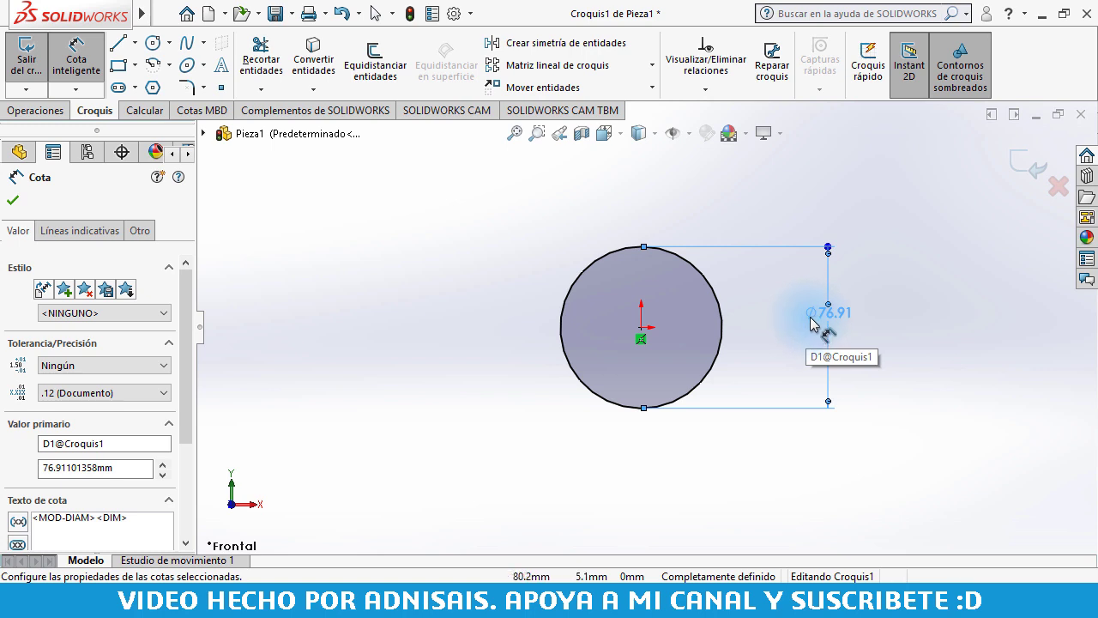
pyautogui.click(900, 334)
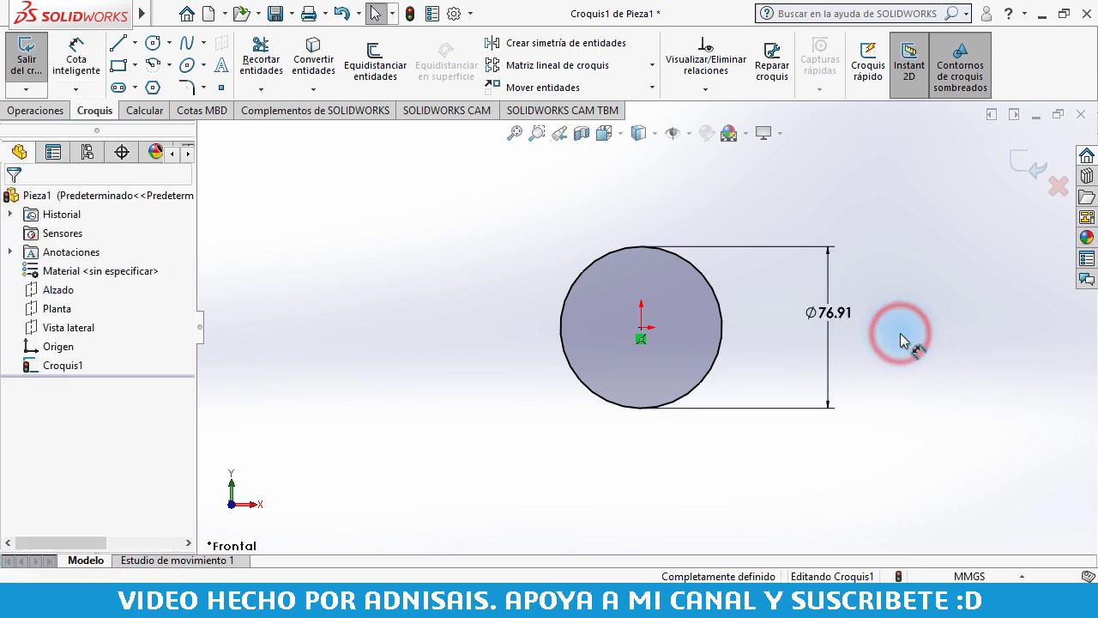